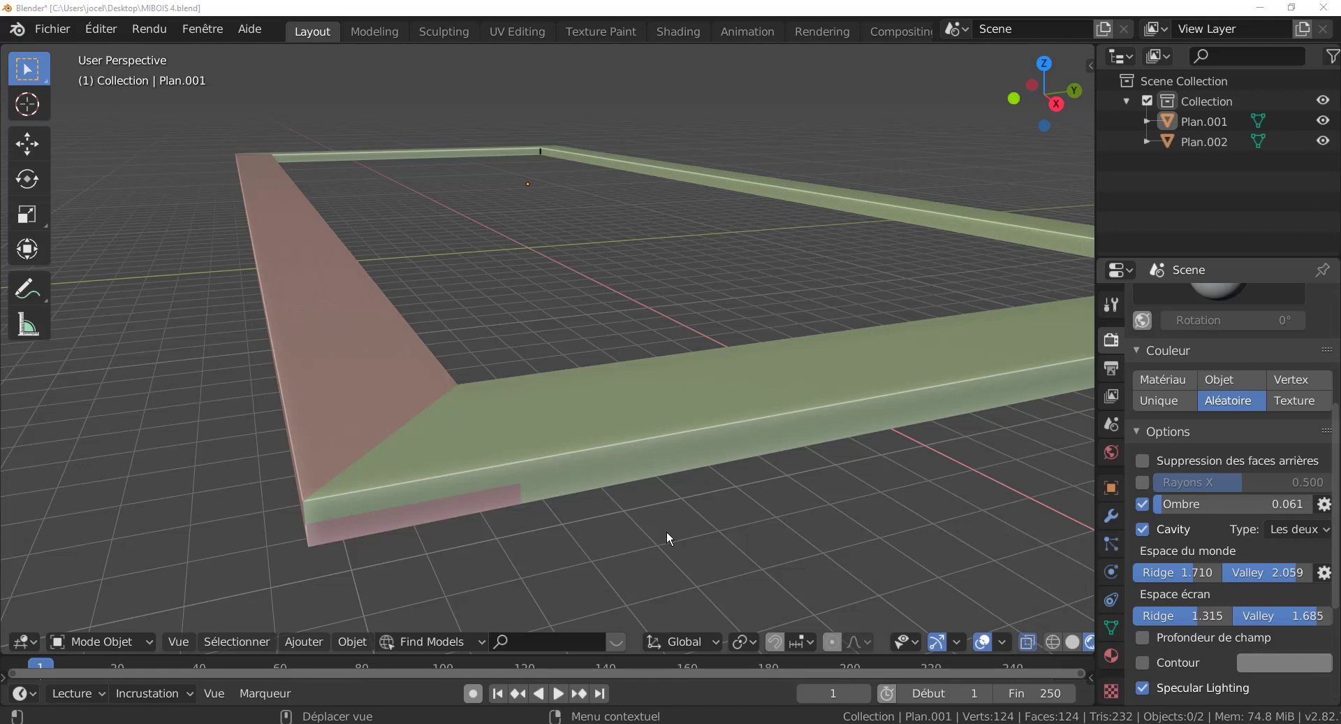
Step: Lift the green frame part temporarily off the pink one to examine the corner joint, leaving it in its original place
{"action": "left_click", "coordinate": [621, 366]}
{"action": "key", "text": "g"}
{"action": "key", "text": "Escape"}
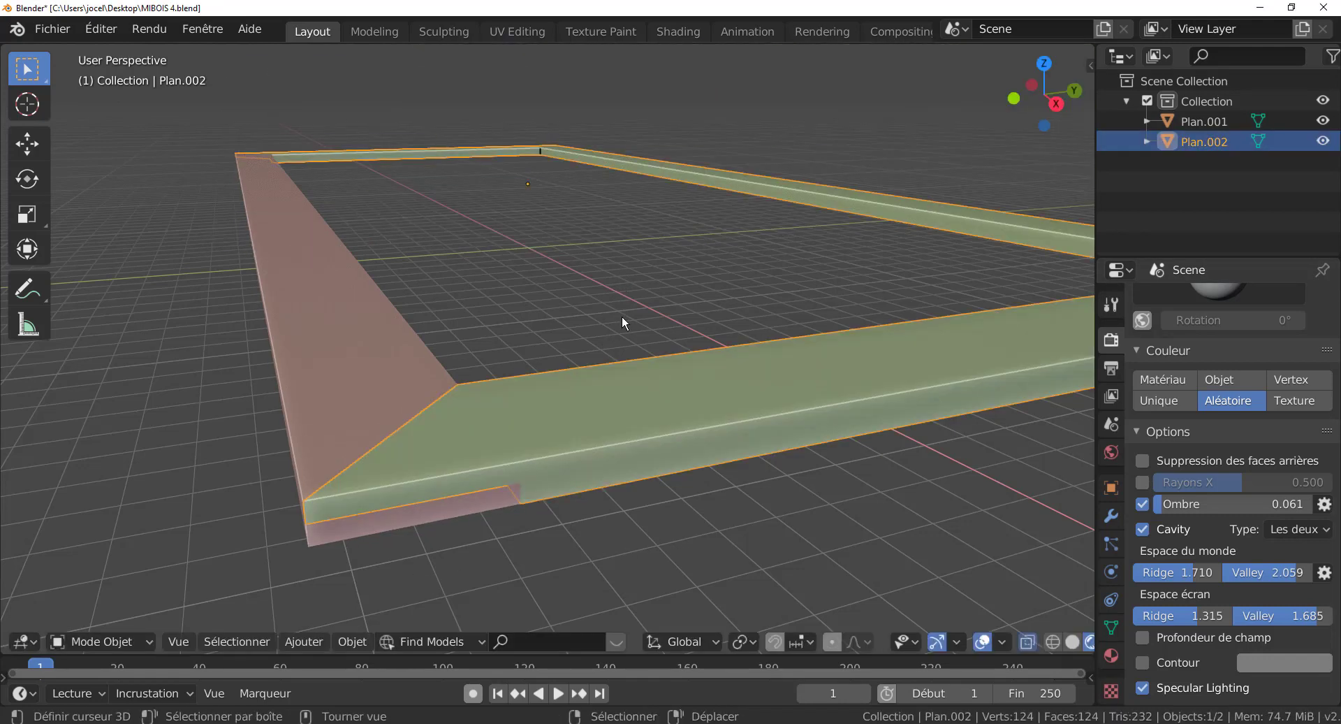
{"action": "key", "text": "g"}
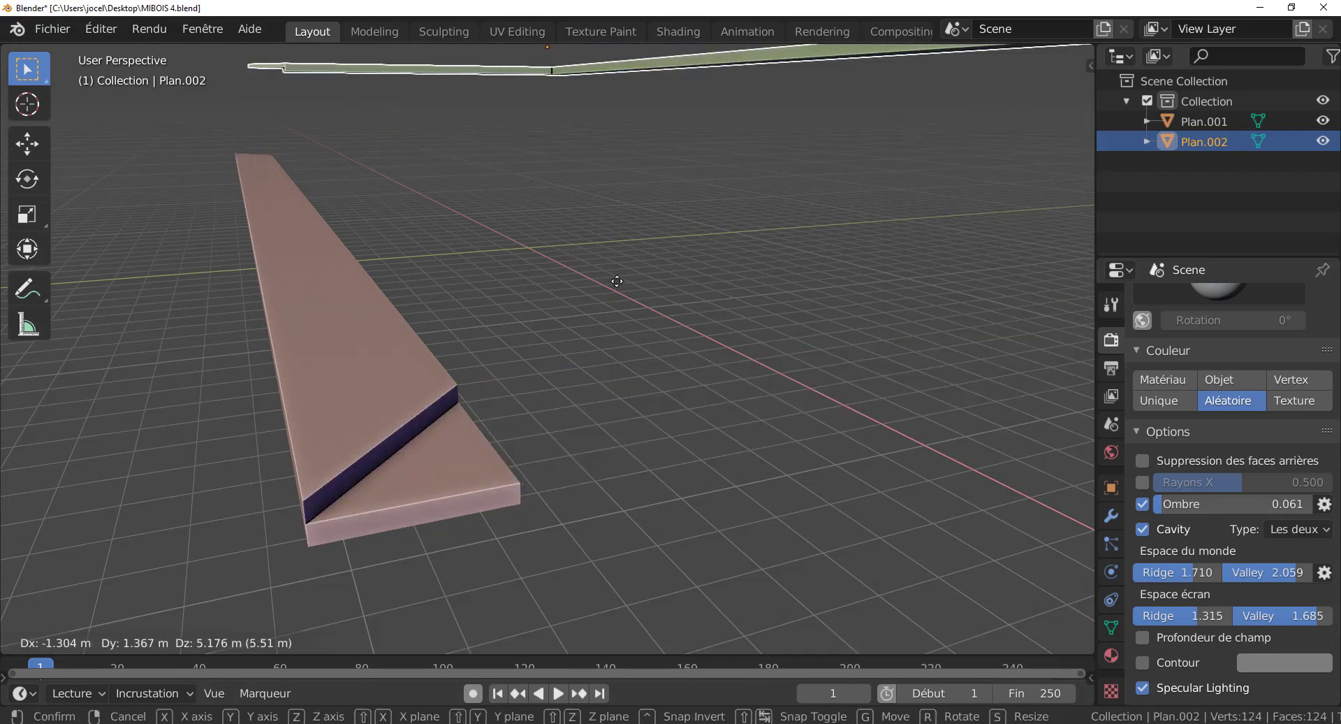
{"action": "key", "text": "Escape"}
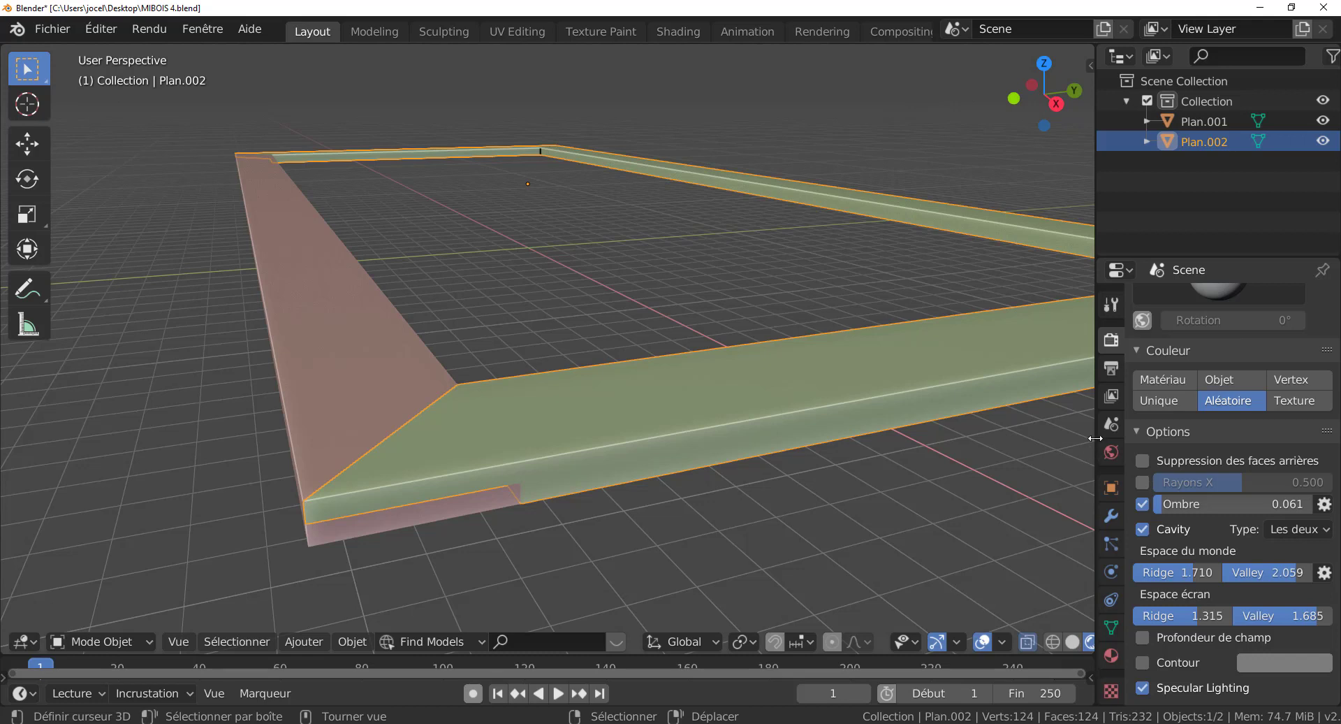
{"action": "left_click_drag", "start_coordinate": [1095, 438], "coordinate": [1068, 451]}
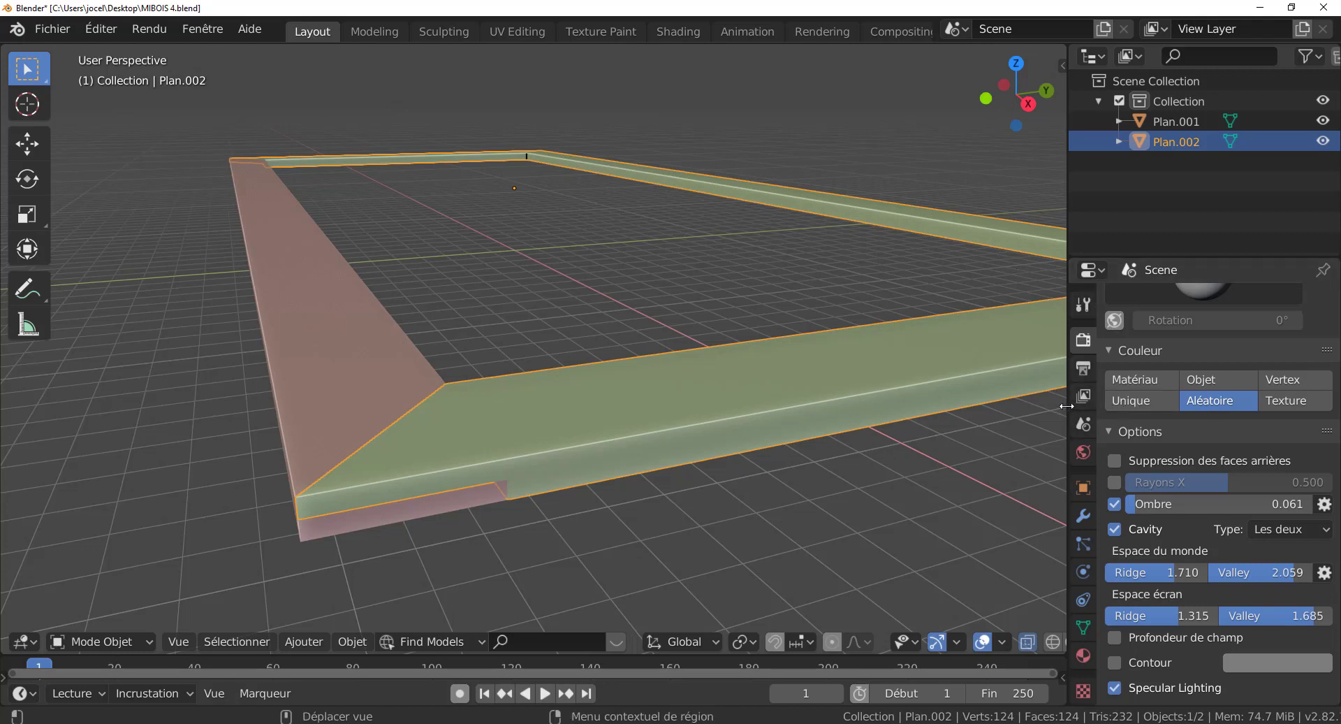
{"action": "left_click_drag", "start_coordinate": [1067, 405], "coordinate": [1003, 440]}
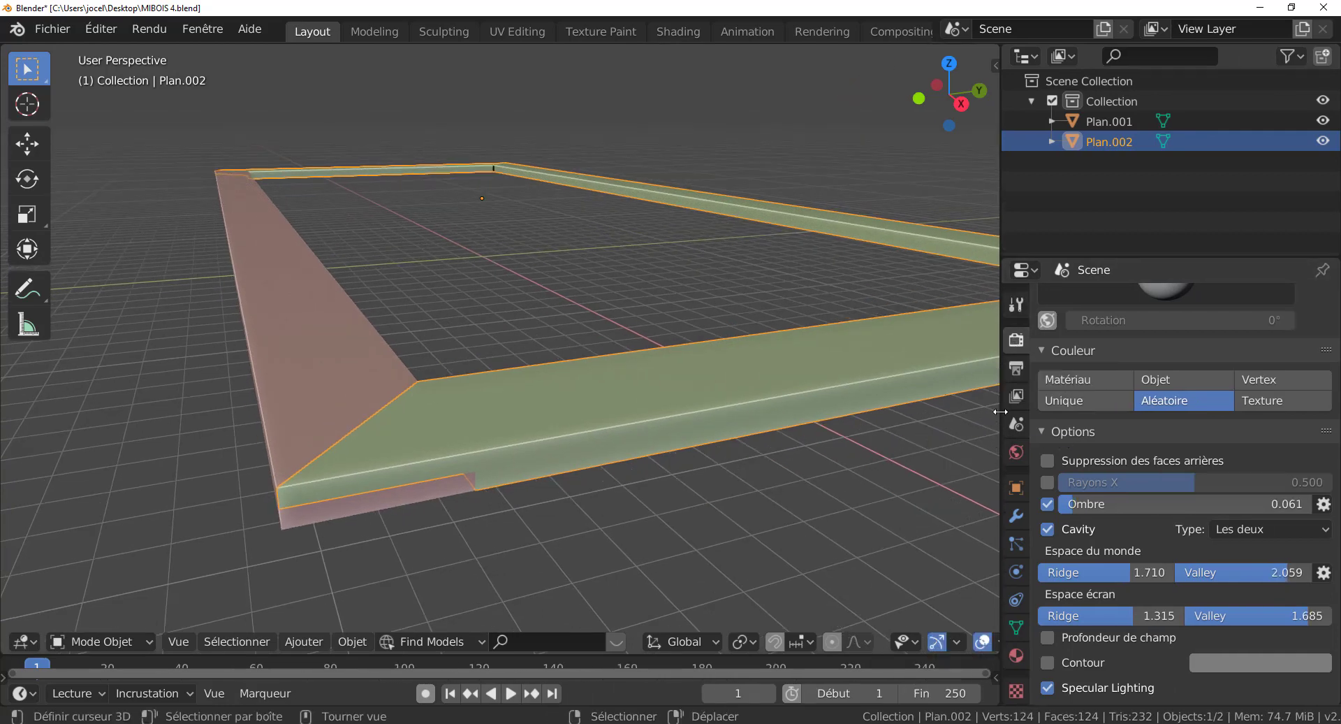
{"action": "left_click_drag", "start_coordinate": [1000, 412], "coordinate": [1064, 412]}
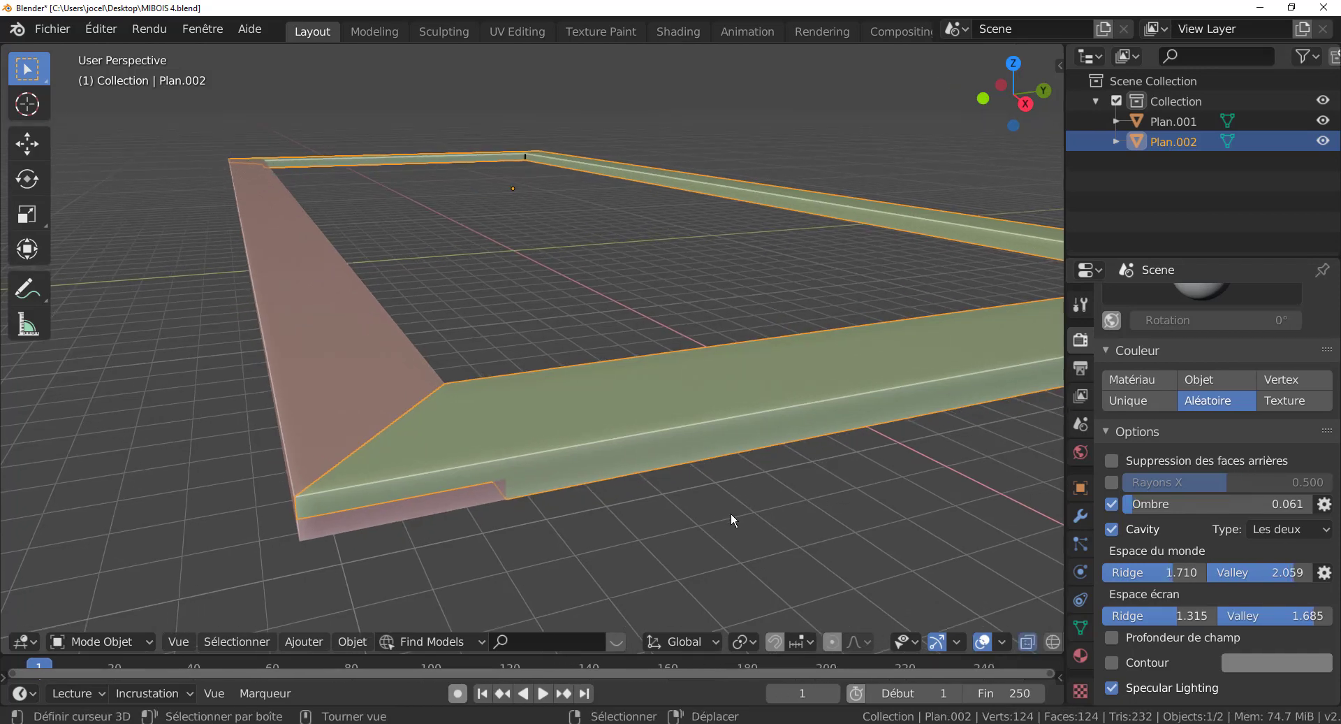
{"action": "middle_click_drag", "start_coordinate": [717, 499], "coordinate": [713, 492]}
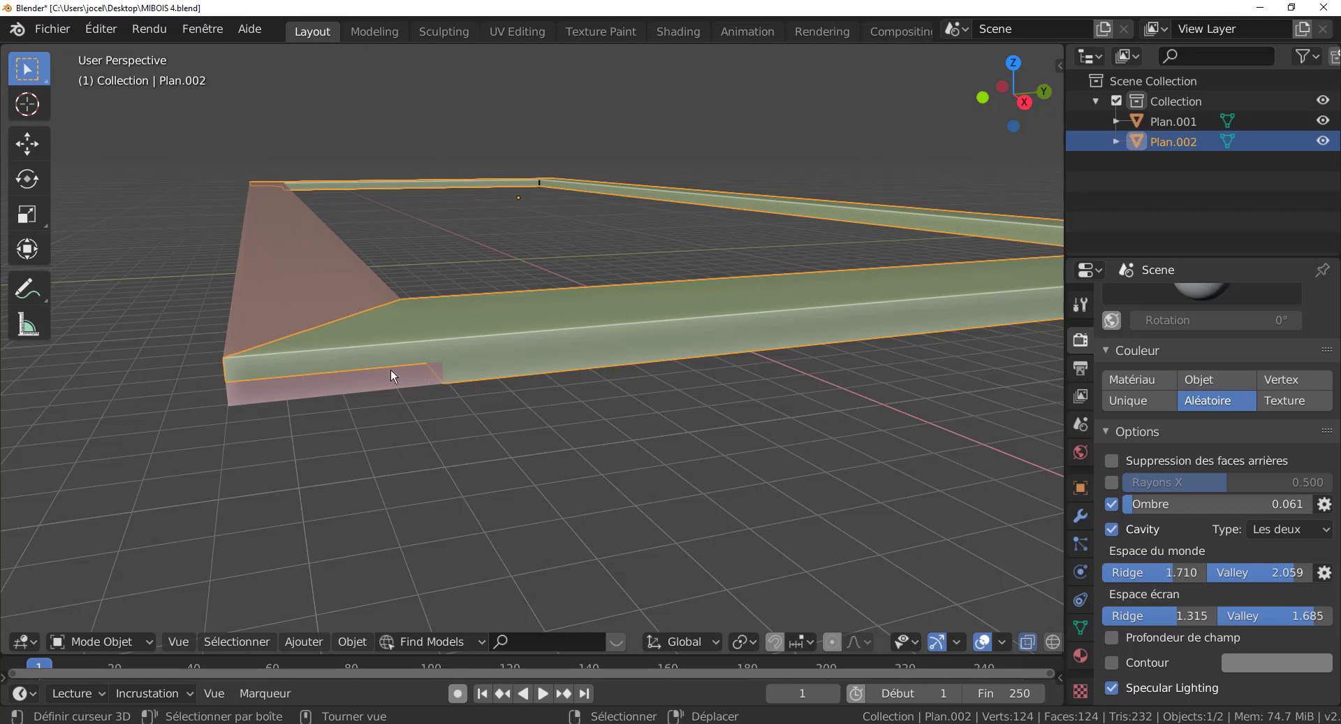
Step: Examine the Bool Tool add-on's Auto Boolean and Brush Boolean operations, and hide the sidebar
{"action": "key", "text": "n"}
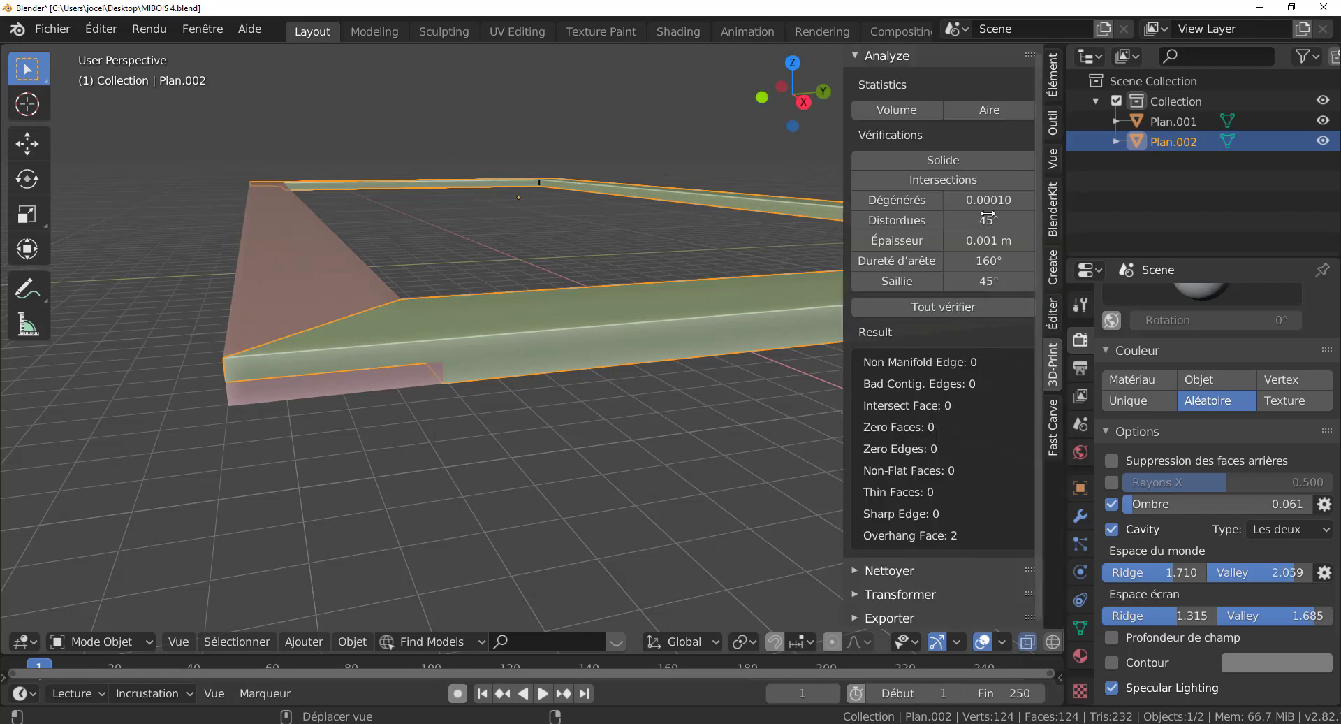
{"action": "left_click", "coordinate": [1052, 314]}
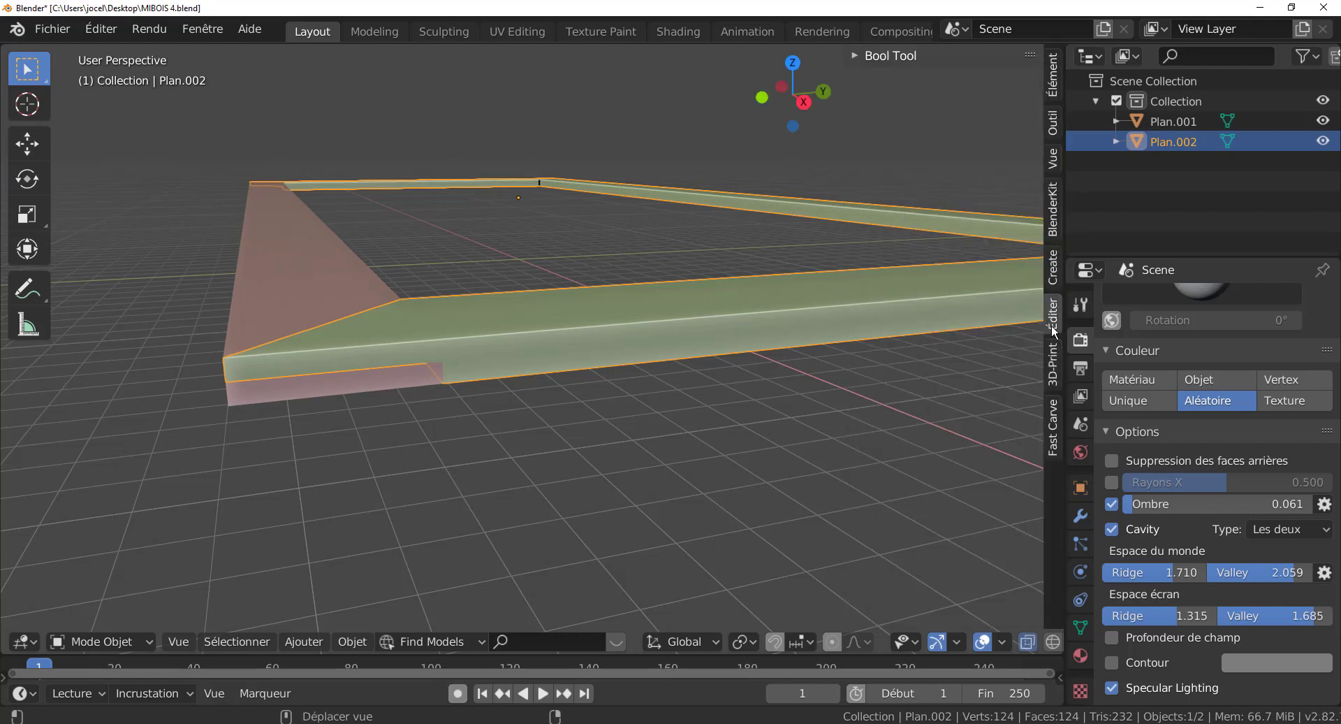
{"action": "left_click", "coordinate": [861, 55]}
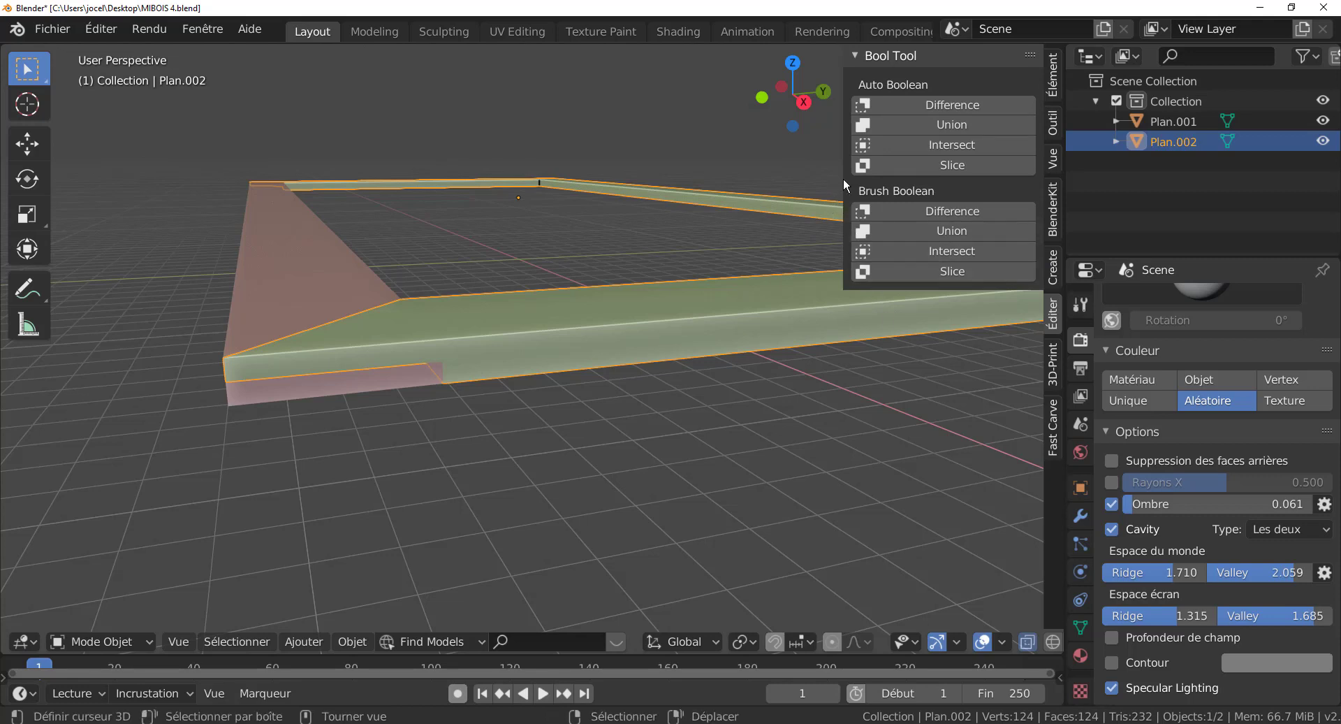
{"action": "left_click_drag", "start_coordinate": [845, 176], "coordinate": [1046, 176]}
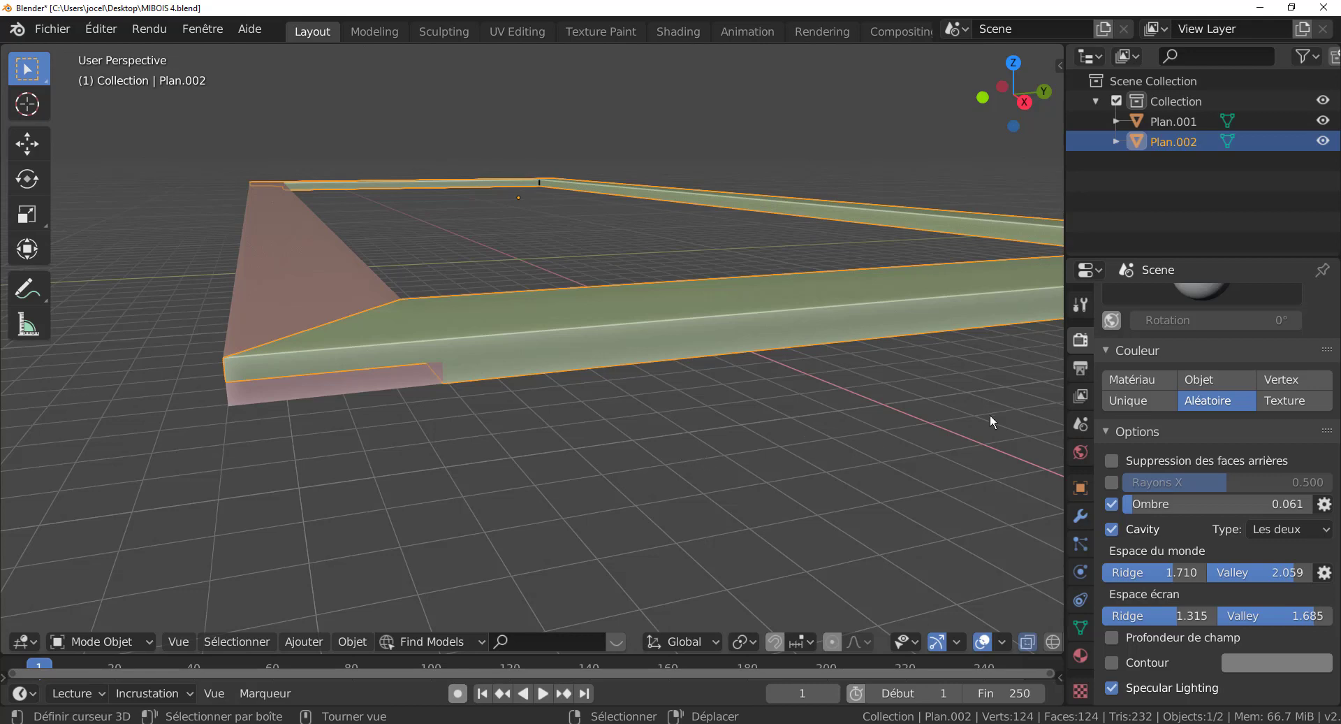
{"action": "middle_click_drag", "start_coordinate": [721, 452], "coordinate": [733, 453]}
{"action": "scroll", "coordinate": [636, 506], "scroll_direction": "up", "scroll_amount": 1}
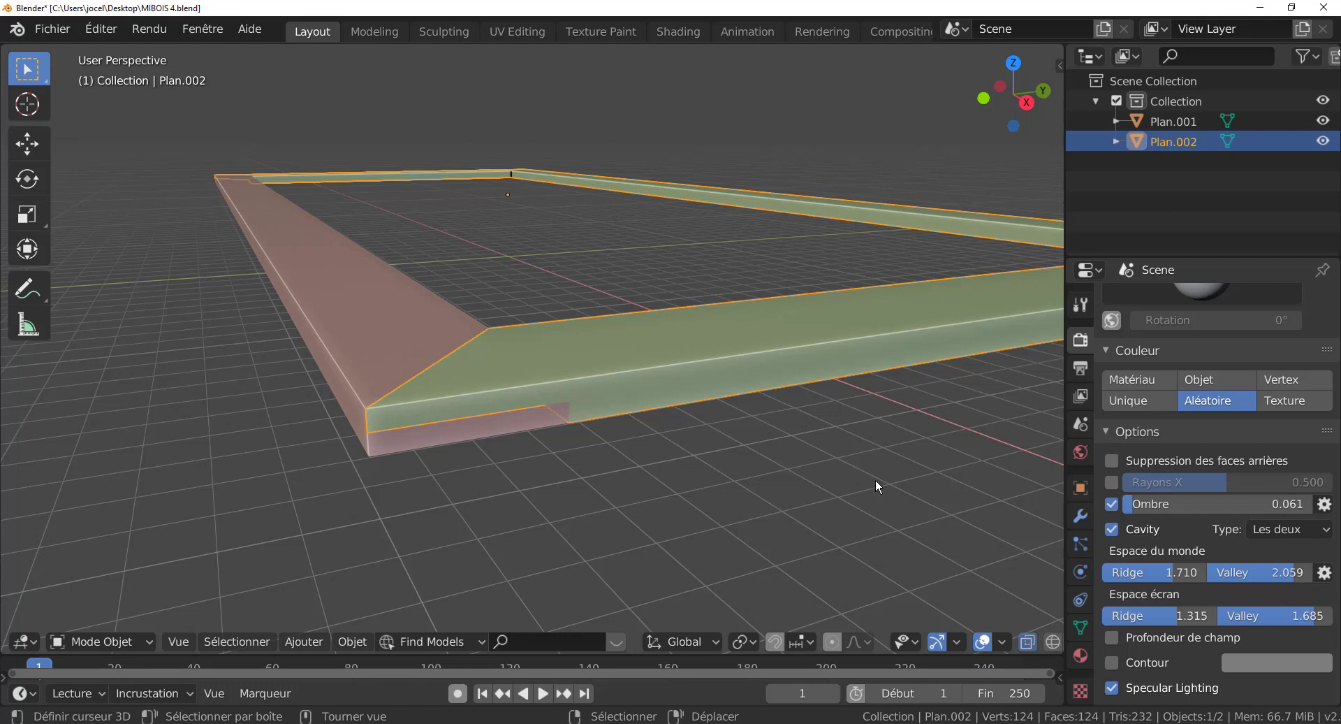
Step: Look through the Fast Carve add-on's Booleans, Selected objects and Primitives options, and hide the sidebar
{"action": "key", "text": "n"}
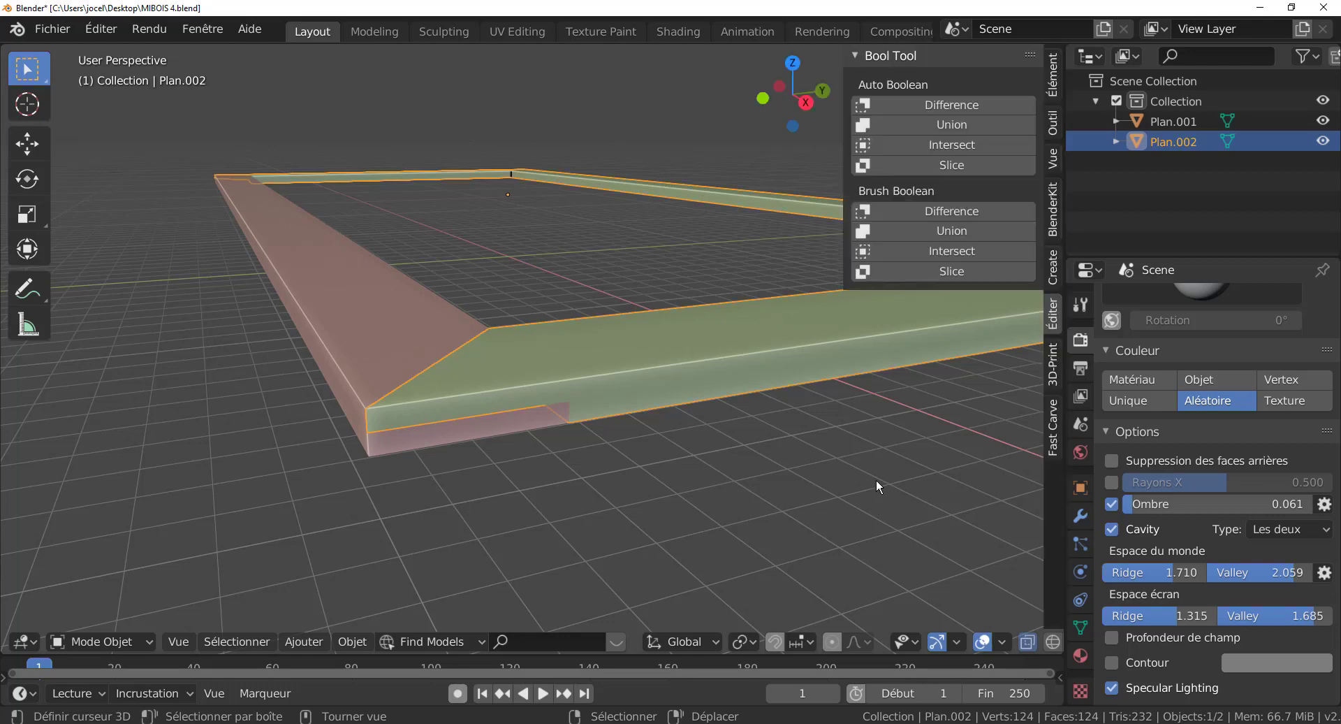
{"action": "left_click", "coordinate": [1051, 434]}
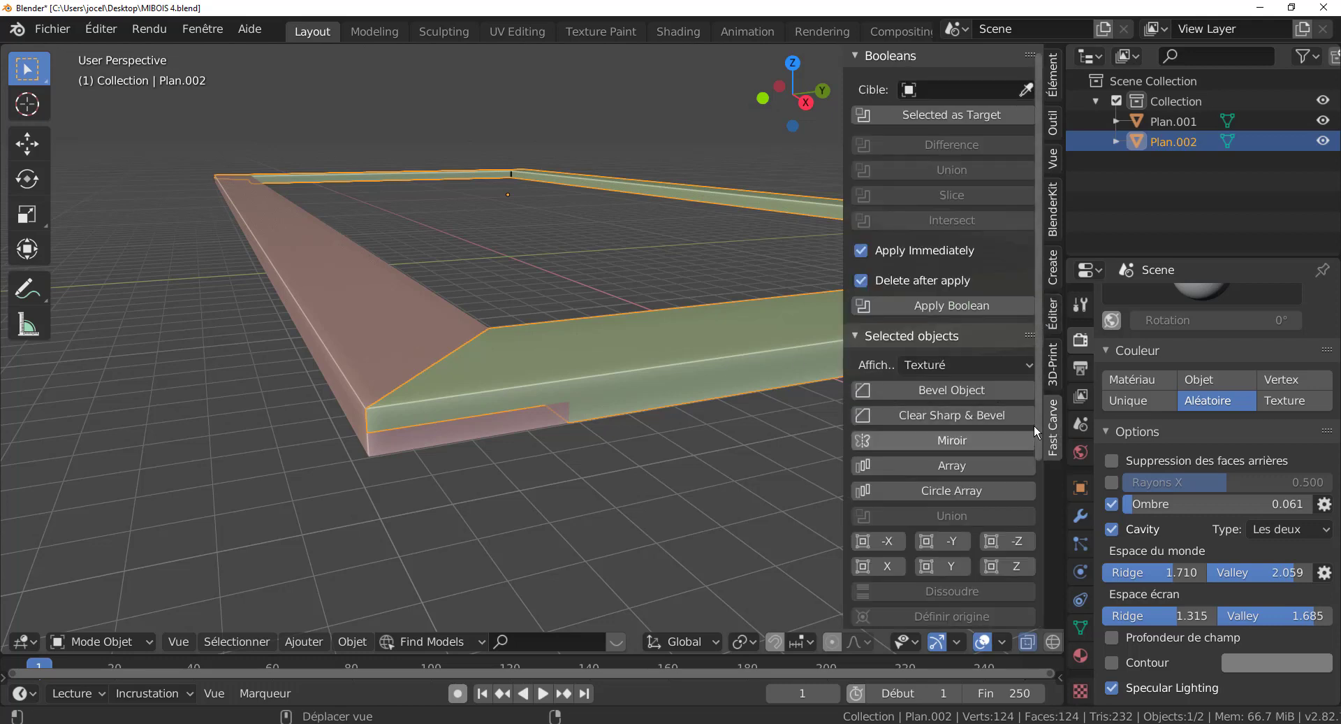
{"action": "scroll", "coordinate": [1033, 506], "scroll_direction": "down", "scroll_amount": 3}
{"action": "scroll", "coordinate": [1035, 537], "scroll_direction": "down", "scroll_amount": 5}
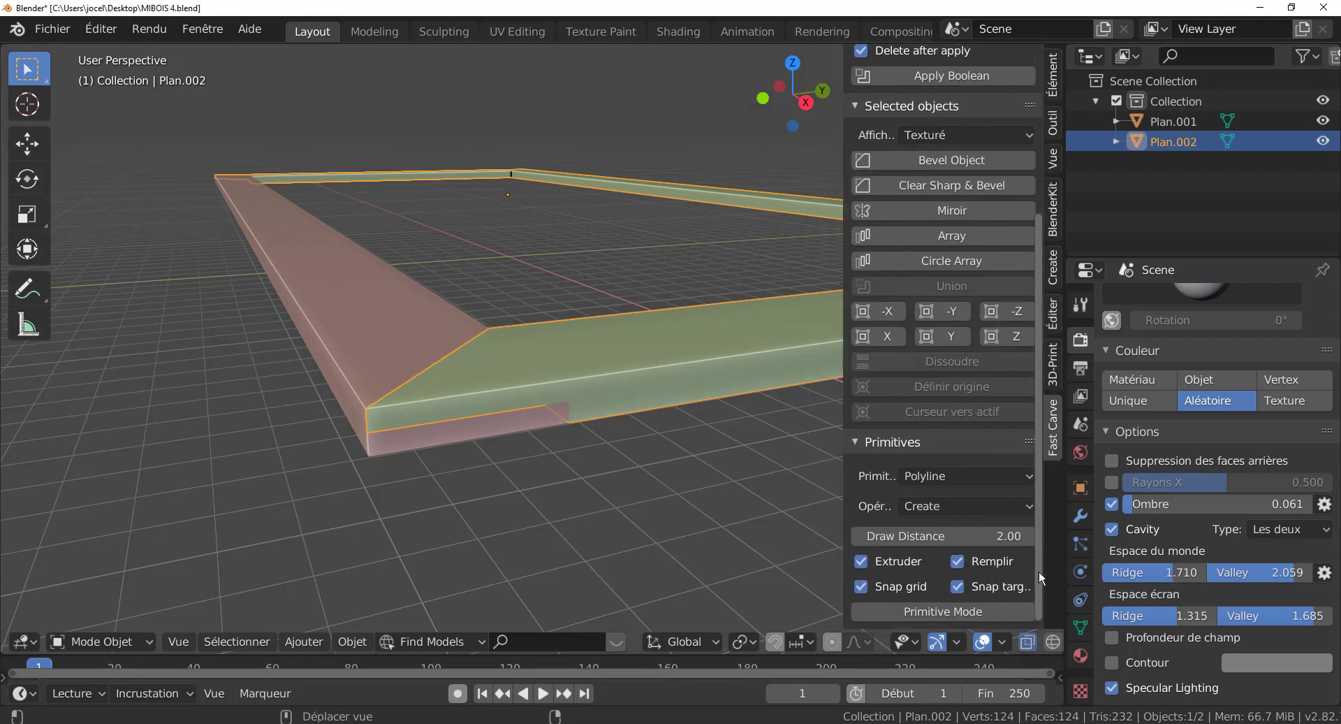
{"action": "scroll", "coordinate": [1041, 545], "scroll_direction": "up", "scroll_amount": 7}
{"action": "scroll", "coordinate": [1036, 396], "scroll_direction": "up", "scroll_amount": 2}
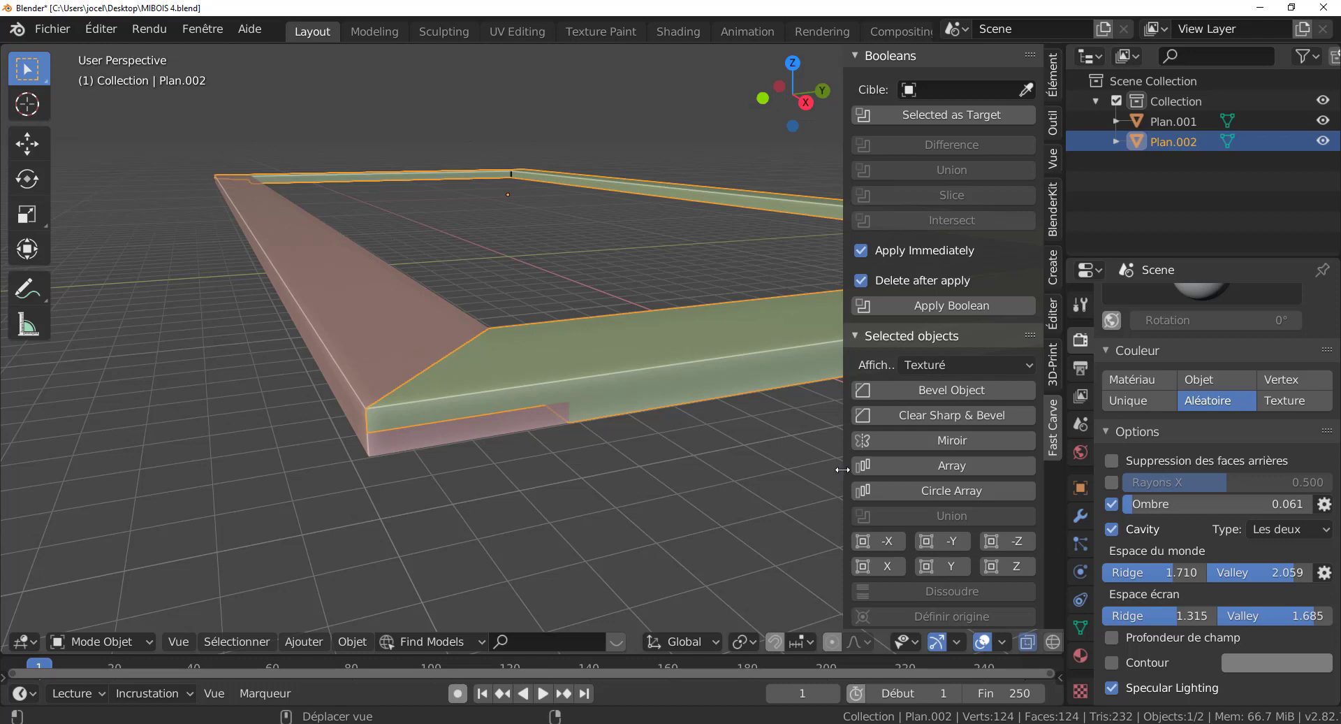
{"action": "left_click_drag", "start_coordinate": [842, 469], "coordinate": [927, 502]}
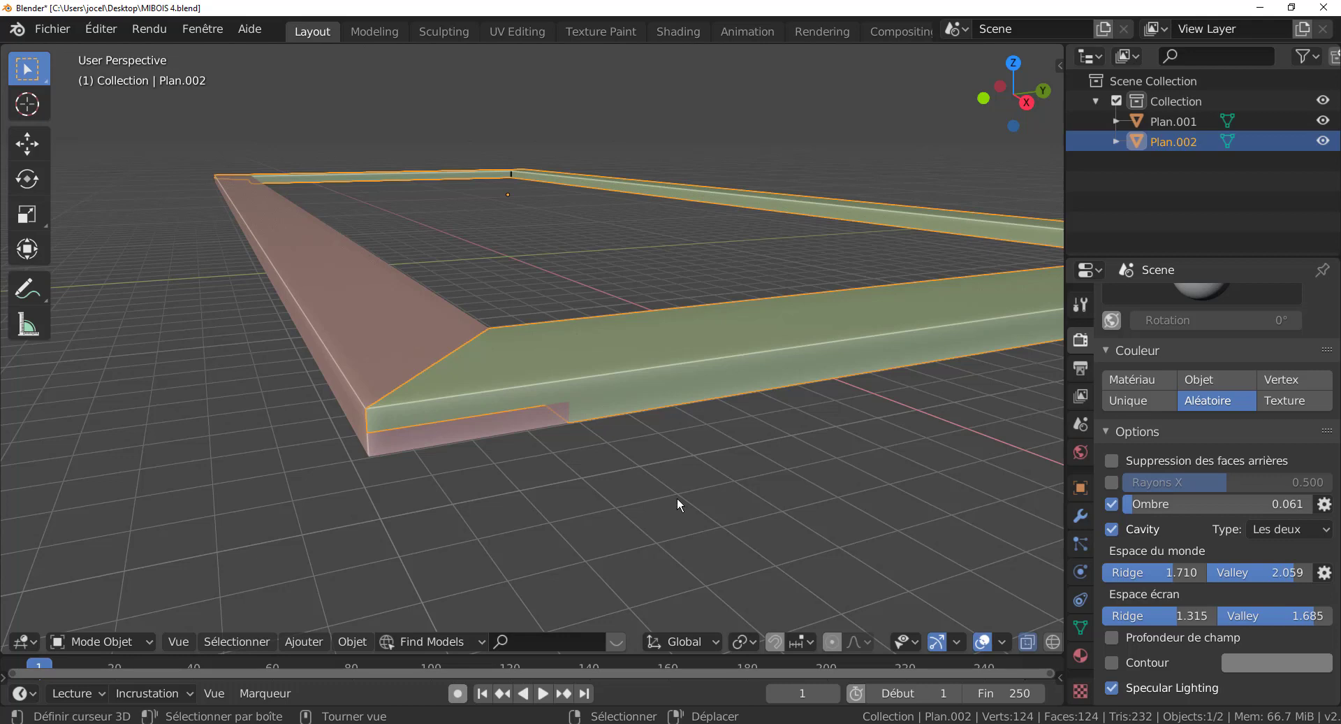
Step: Inspect the half-lap cut under the green frame by moving the part away temporarily and cancelling the move
{"action": "scroll", "coordinate": [676, 497], "scroll_direction": "down", "scroll_amount": 2}
{"action": "scroll", "coordinate": [678, 500], "scroll_direction": "up", "scroll_amount": 1}
{"action": "scroll", "coordinate": [678, 497], "scroll_direction": "up", "scroll_amount": 2}
{"action": "scroll", "coordinate": [675, 495], "scroll_direction": "down", "scroll_amount": 2}
{"action": "key", "text": "g"}
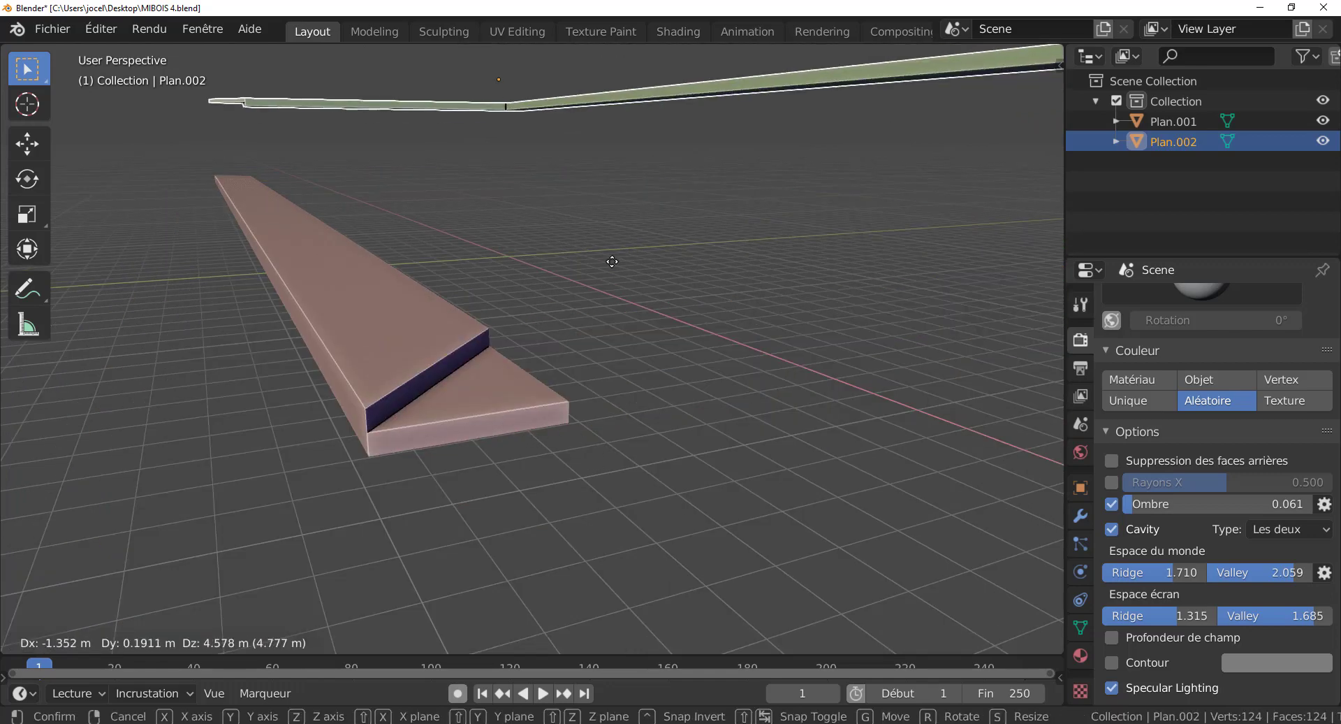
{"action": "right_click", "coordinate": [602, 279]}
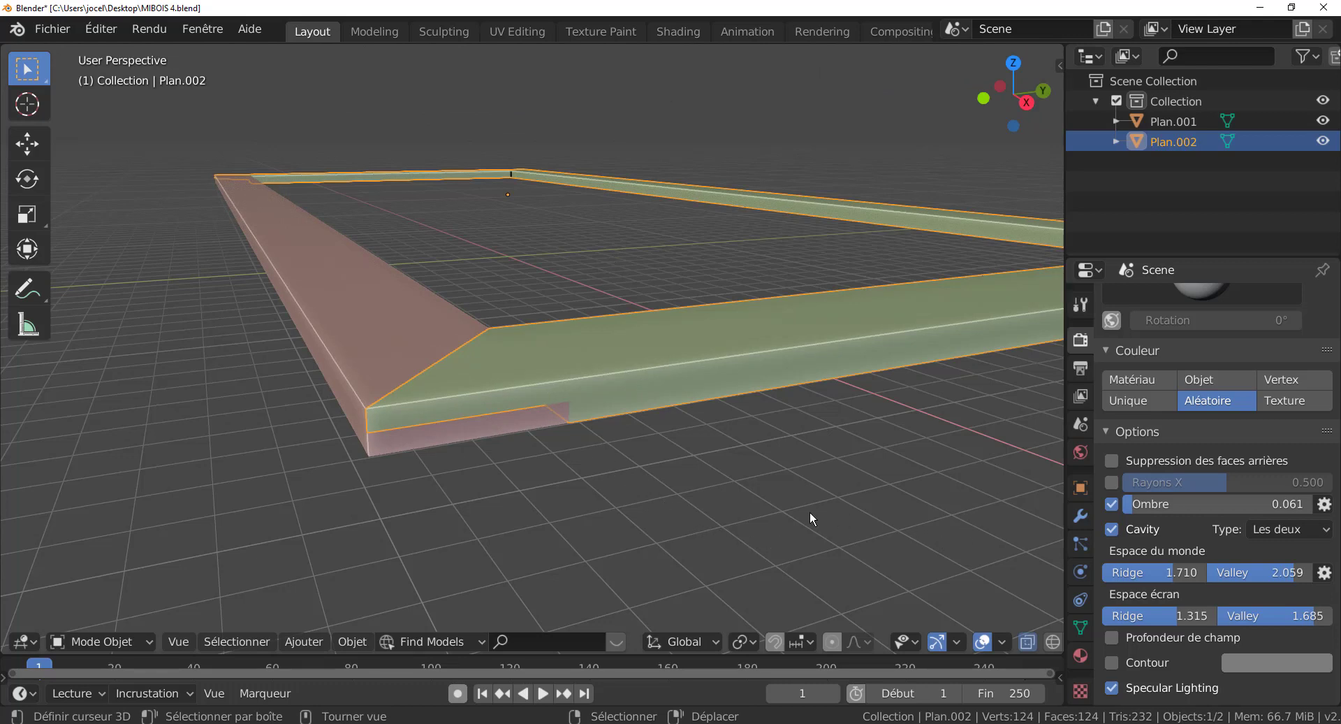
{"action": "scroll", "coordinate": [689, 509], "scroll_direction": "down", "scroll_amount": 3}
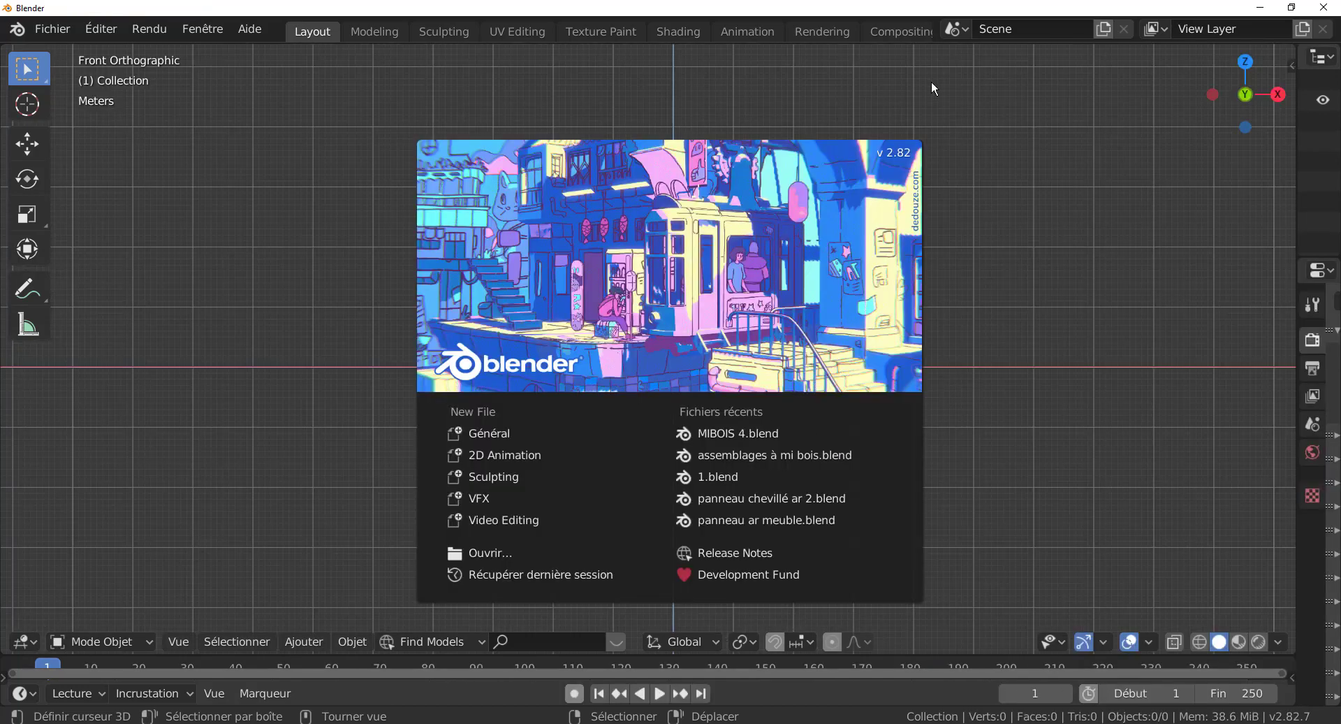
Step: Close the start-up screen of the new scene and add a cube mesh at the origin
{"action": "left_click", "coordinate": [1016, 272]}
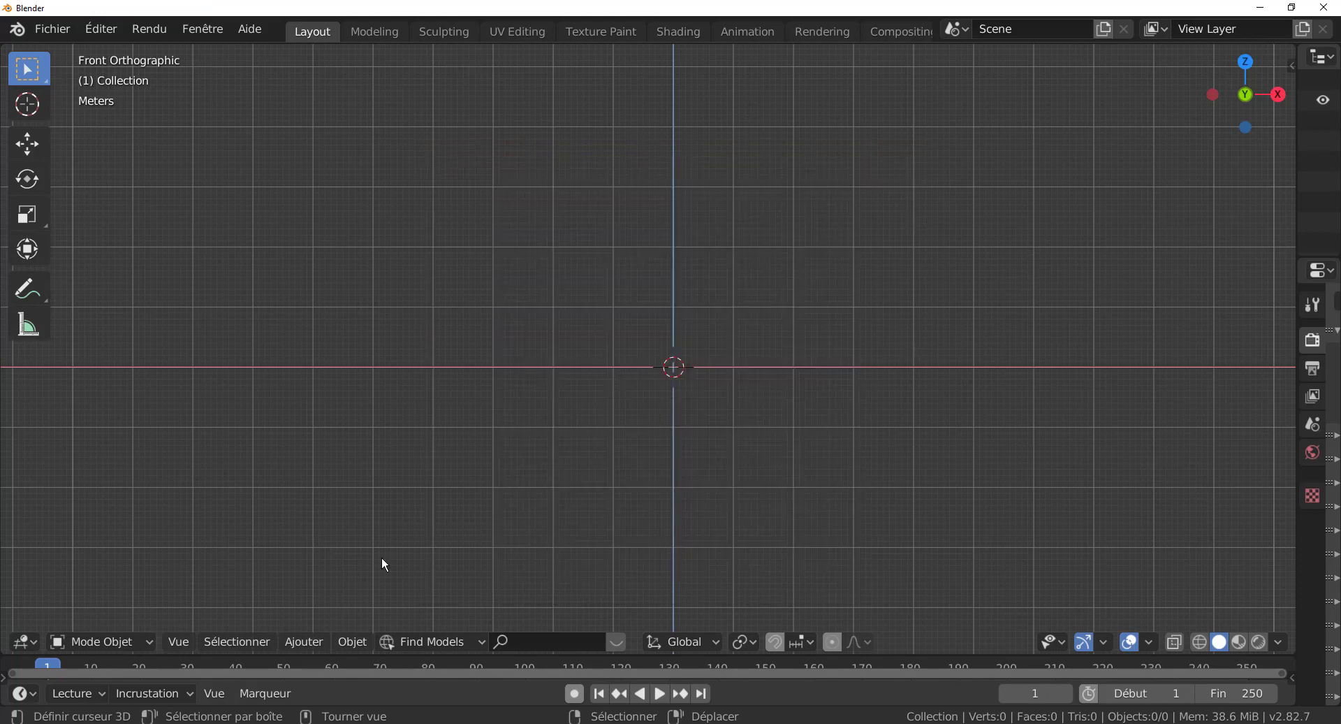
{"action": "left_click", "coordinate": [362, 643]}
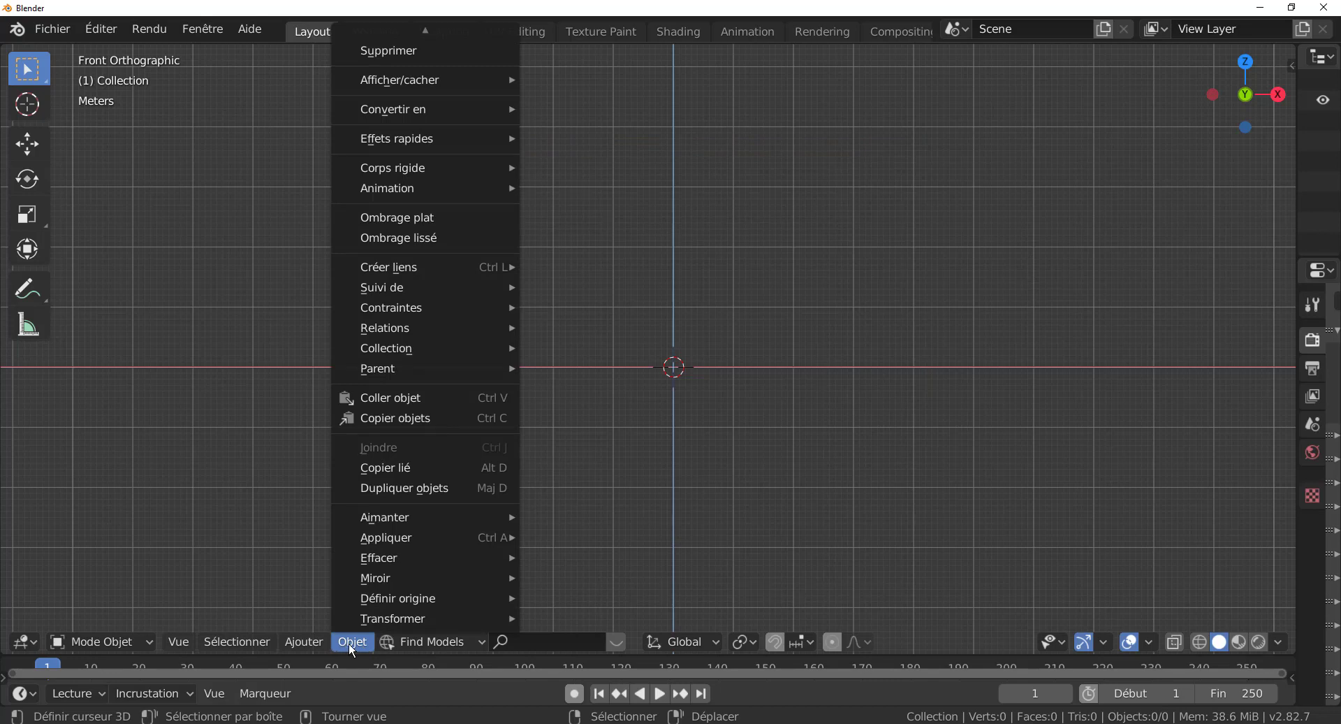
{"action": "mouse_move", "coordinate": [321, 648]}
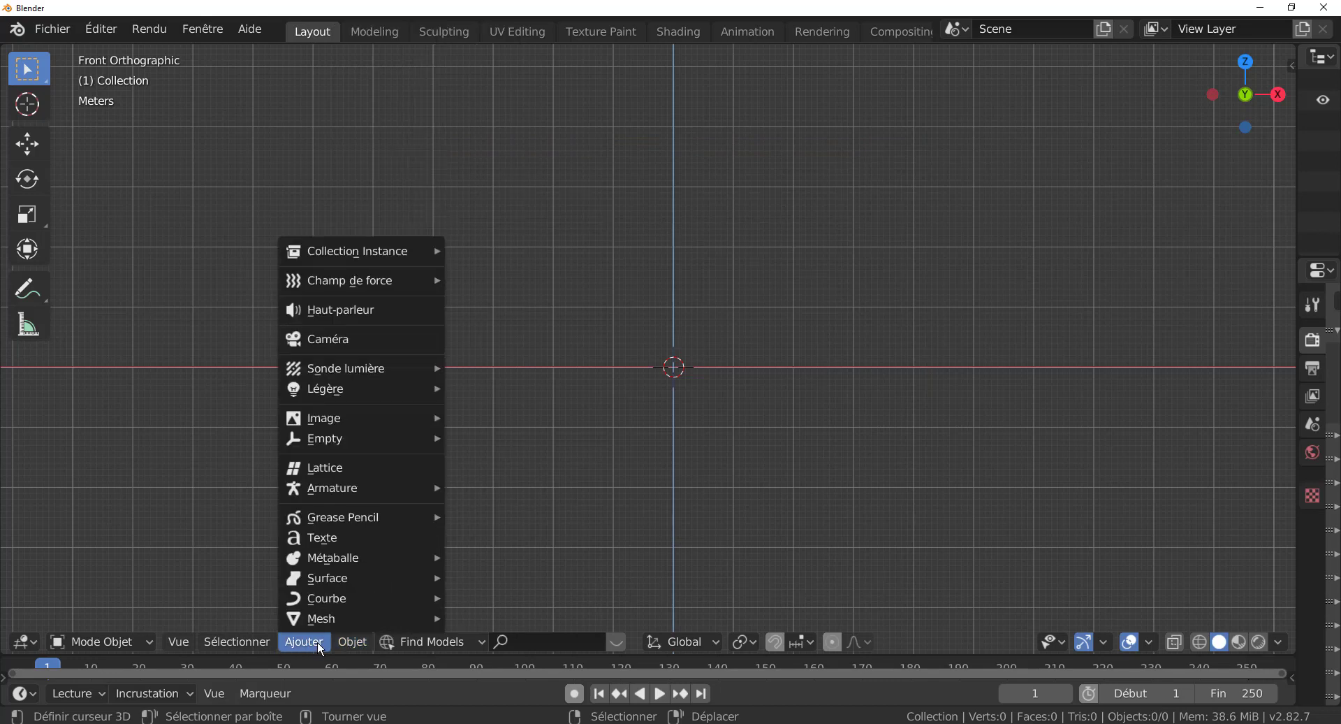
{"action": "mouse_move", "coordinate": [331, 614]}
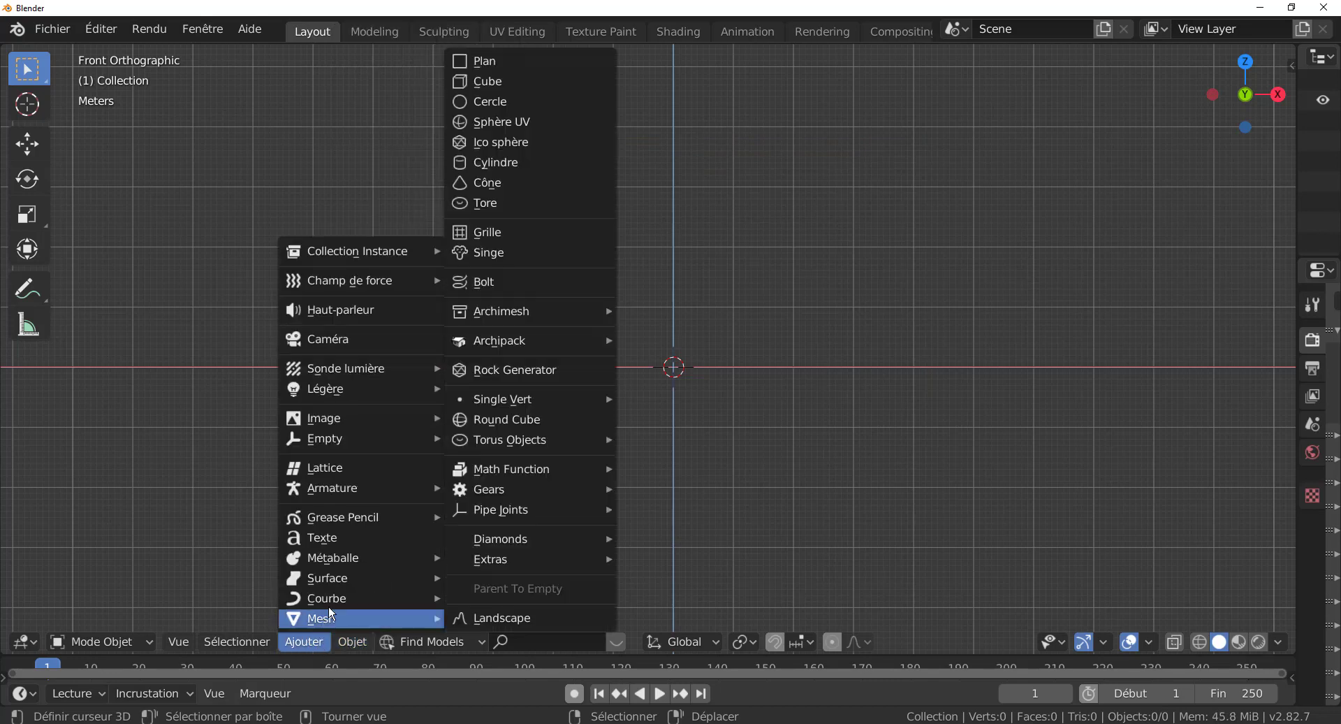
{"action": "left_click", "coordinate": [483, 82]}
{"action": "middle_click_drag", "start_coordinate": [664, 180], "coordinate": [480, 445]}
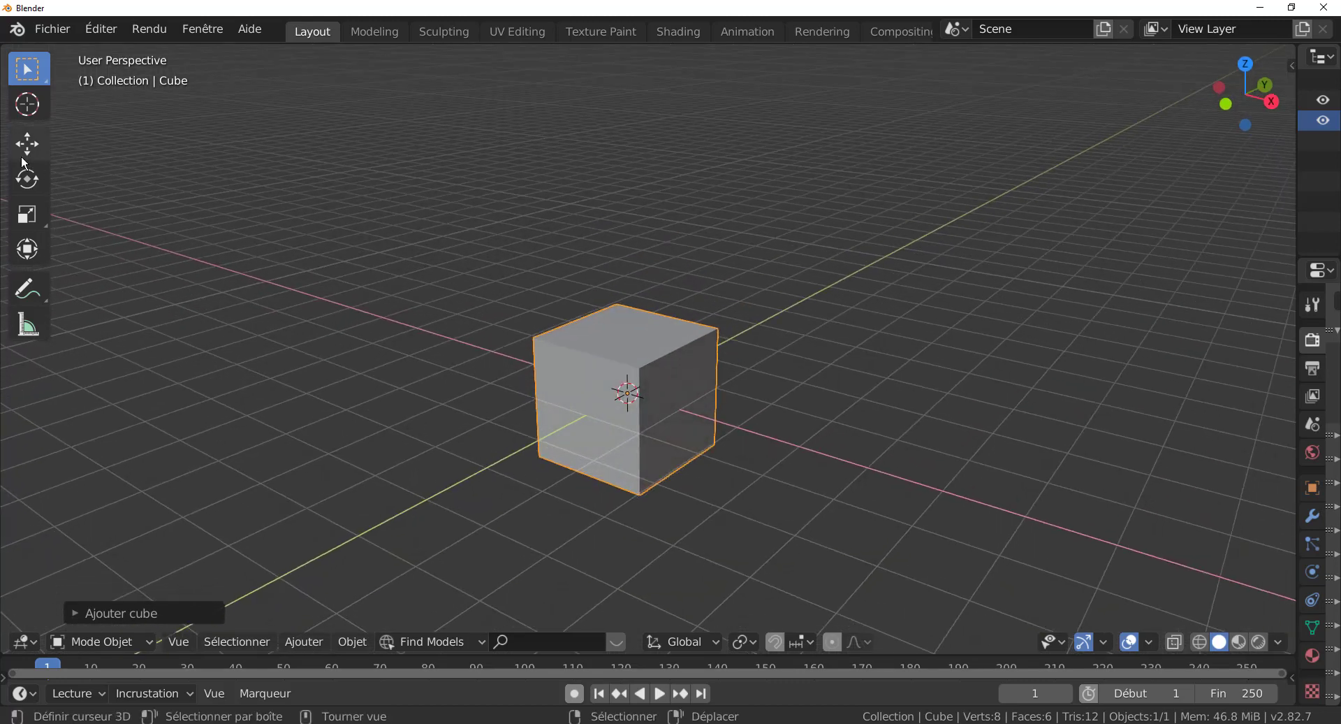
Step: Scale the cube longer along X and thinner along Z and Y to form a long, slim bar
{"action": "left_click", "coordinate": [27, 214]}
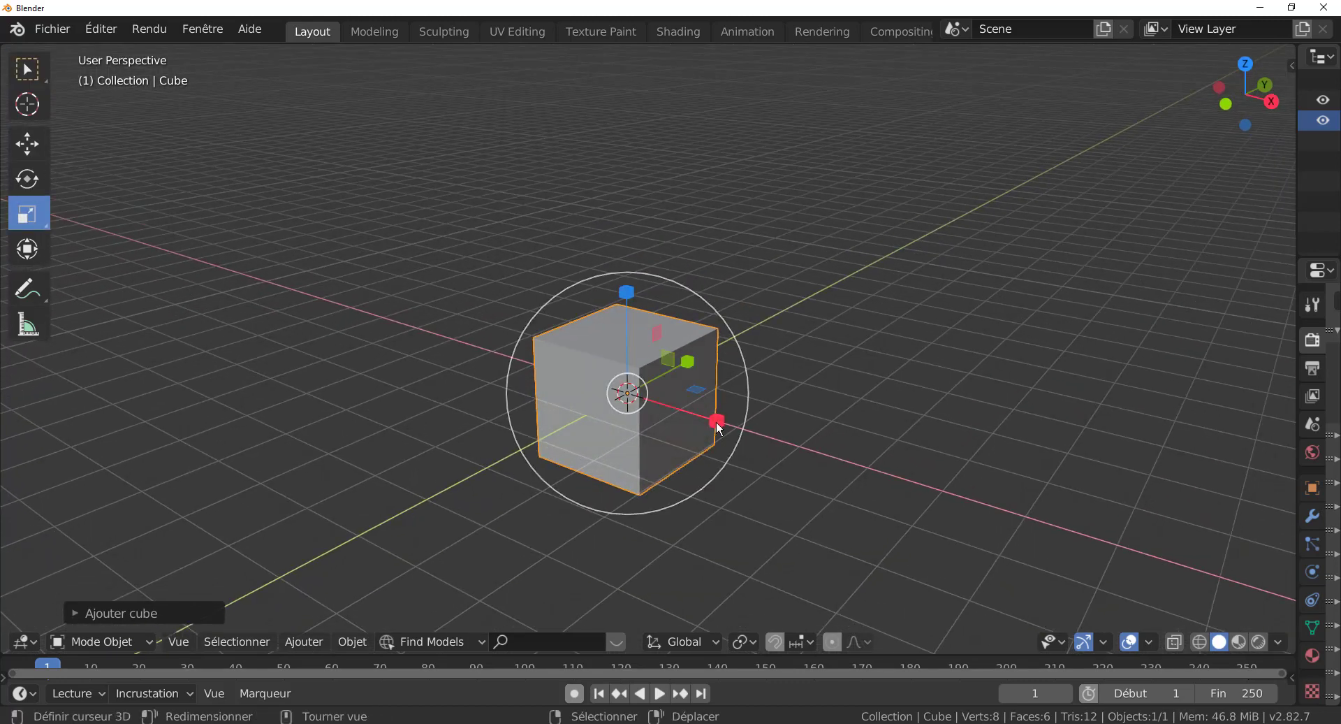
{"action": "left_click_drag", "start_coordinate": [712, 415], "coordinate": [1219, 544]}
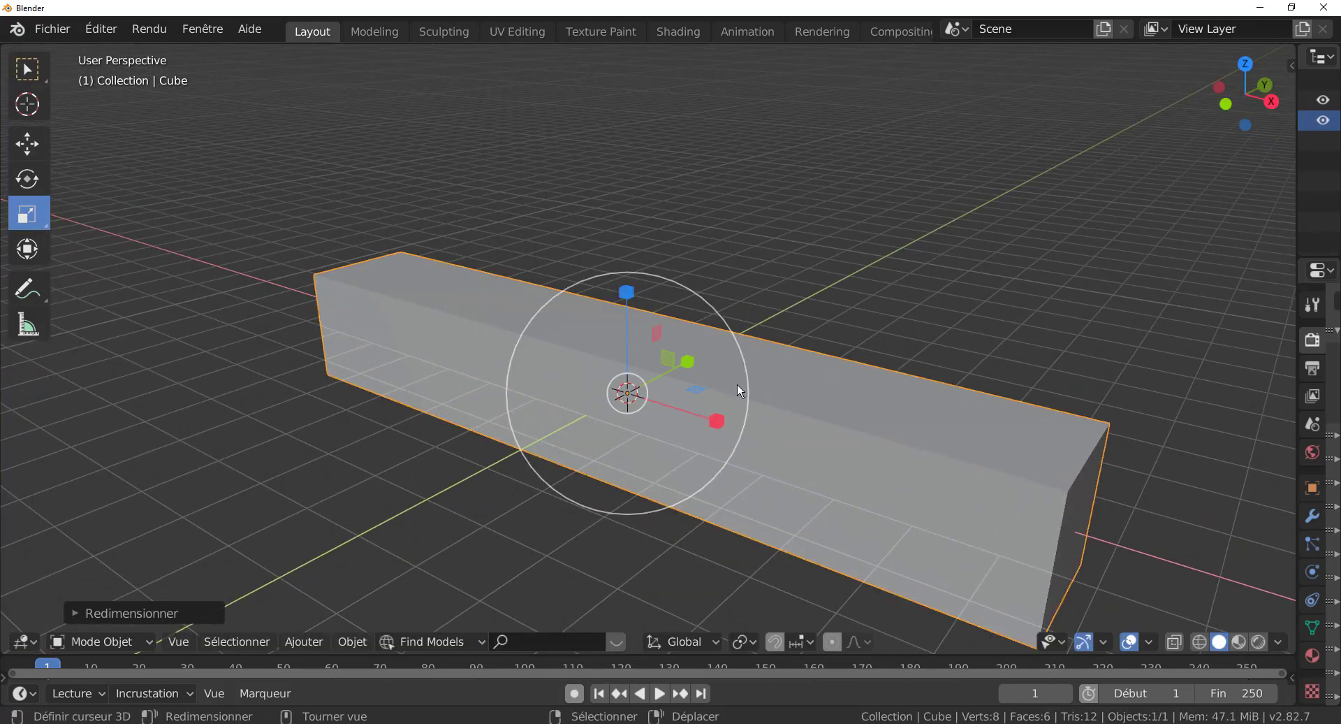
{"action": "left_click_drag", "start_coordinate": [624, 292], "coordinate": [633, 347]}
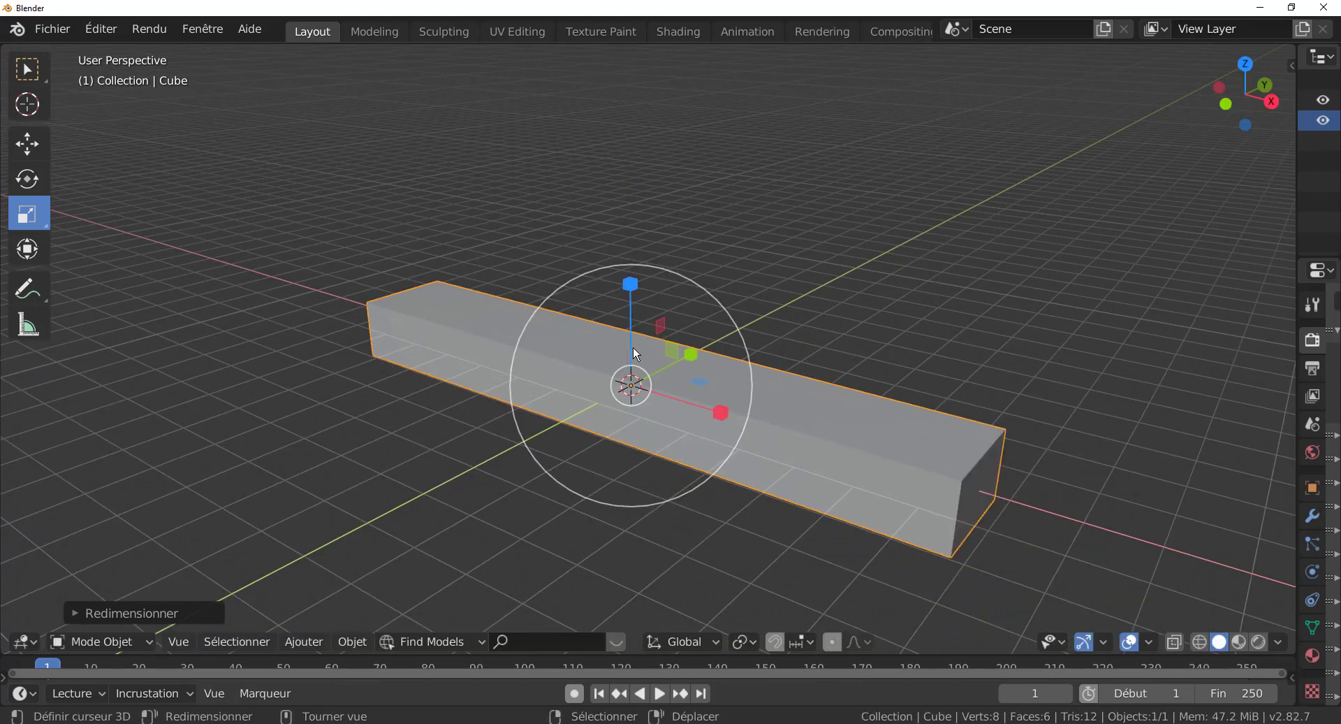
{"action": "middle_click_drag", "start_coordinate": [632, 346], "coordinate": [578, 387]}
{"action": "left_click_drag", "start_coordinate": [709, 364], "coordinate": [656, 391]}
{"action": "middle_click_drag", "start_coordinate": [647, 424], "coordinate": [706, 417]}
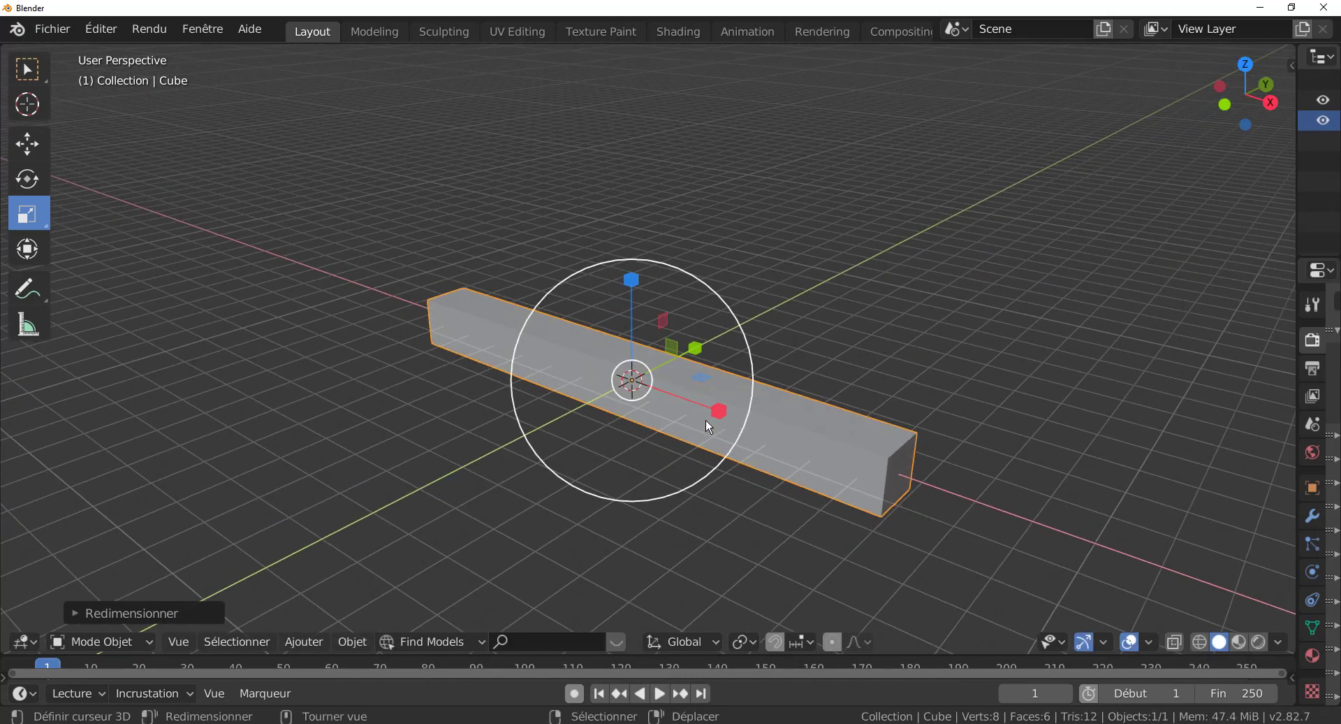
{"action": "middle_click_drag", "start_coordinate": [751, 495], "coordinate": [664, 426], "text": "shift"}
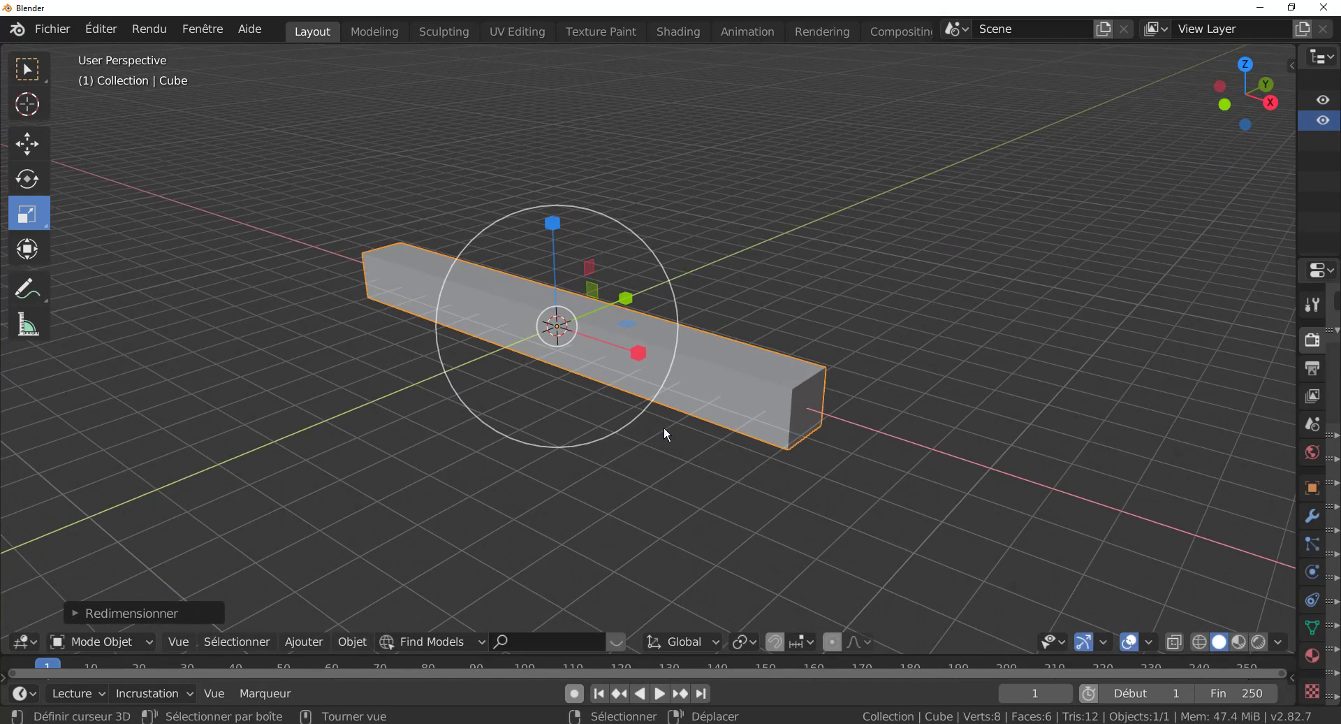
{"action": "scroll", "coordinate": [663, 426], "scroll_direction": "up", "scroll_amount": 1}
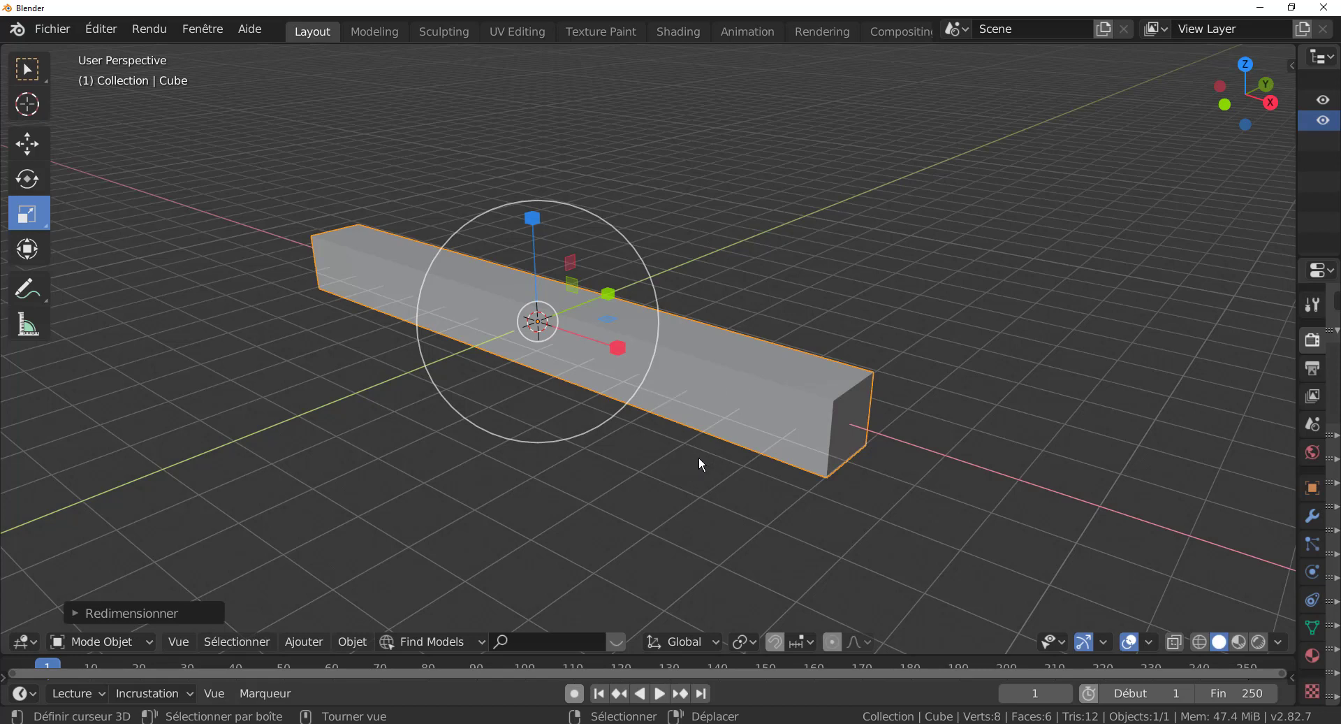
Step: Duplicate the slim bar in place and rotate the copy 90 degrees about the Z axis to form a cross
{"action": "key", "text": "shift+d"}
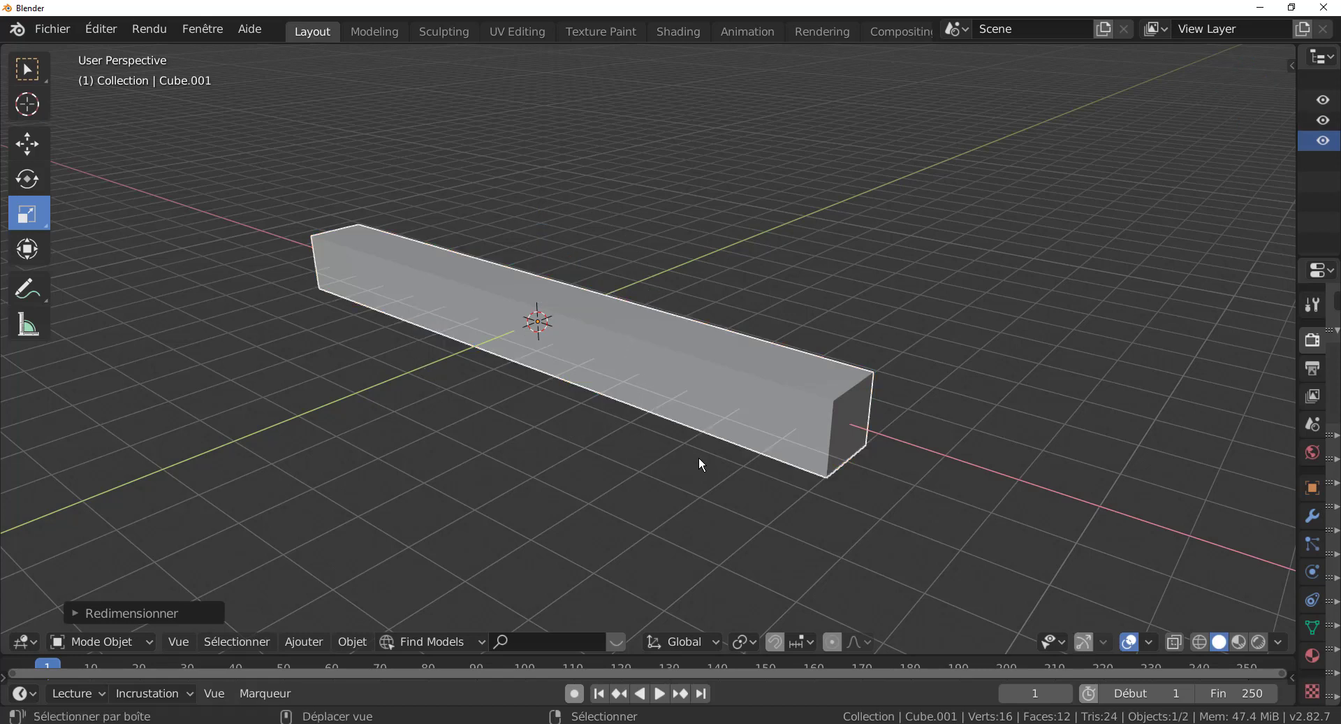
{"action": "key", "text": "Escape"}
{"action": "scroll", "coordinate": [702, 461], "scroll_direction": "up", "scroll_amount": 2}
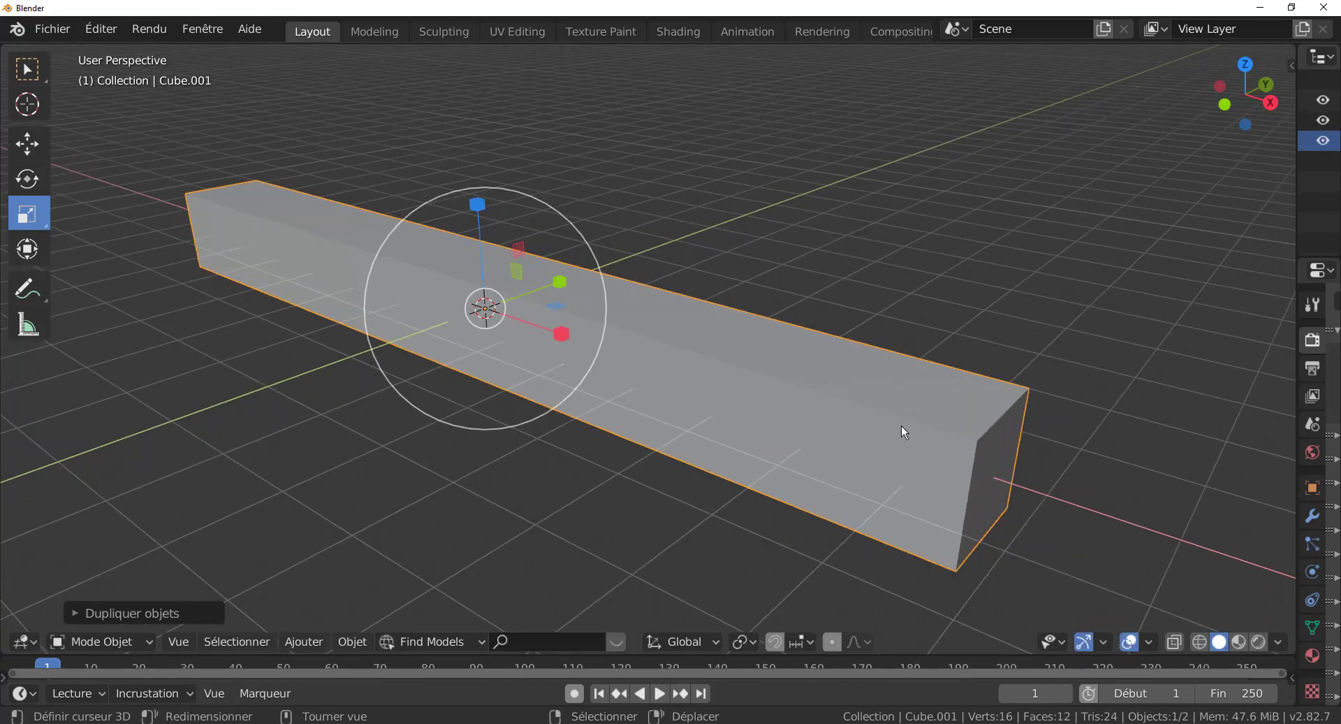
{"action": "scroll", "coordinate": [901, 498], "scroll_direction": "down", "scroll_amount": 1}
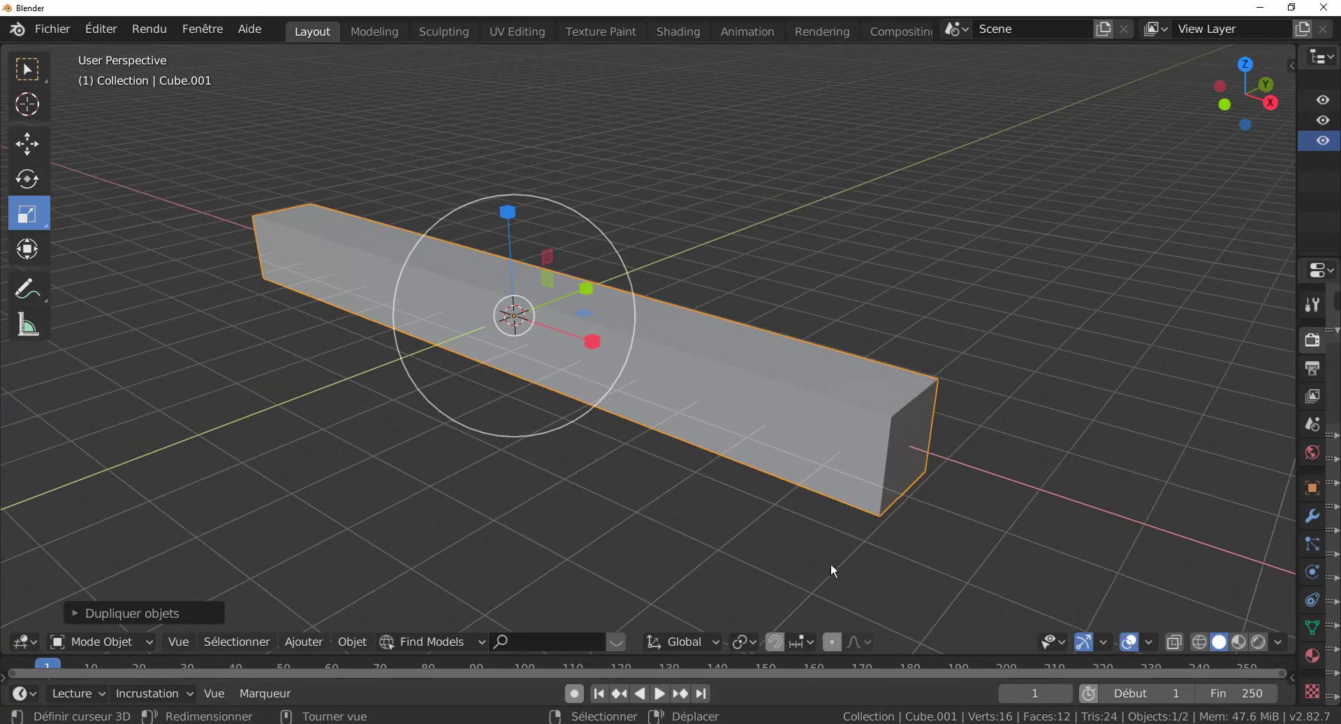
{"action": "key", "text": "r"}
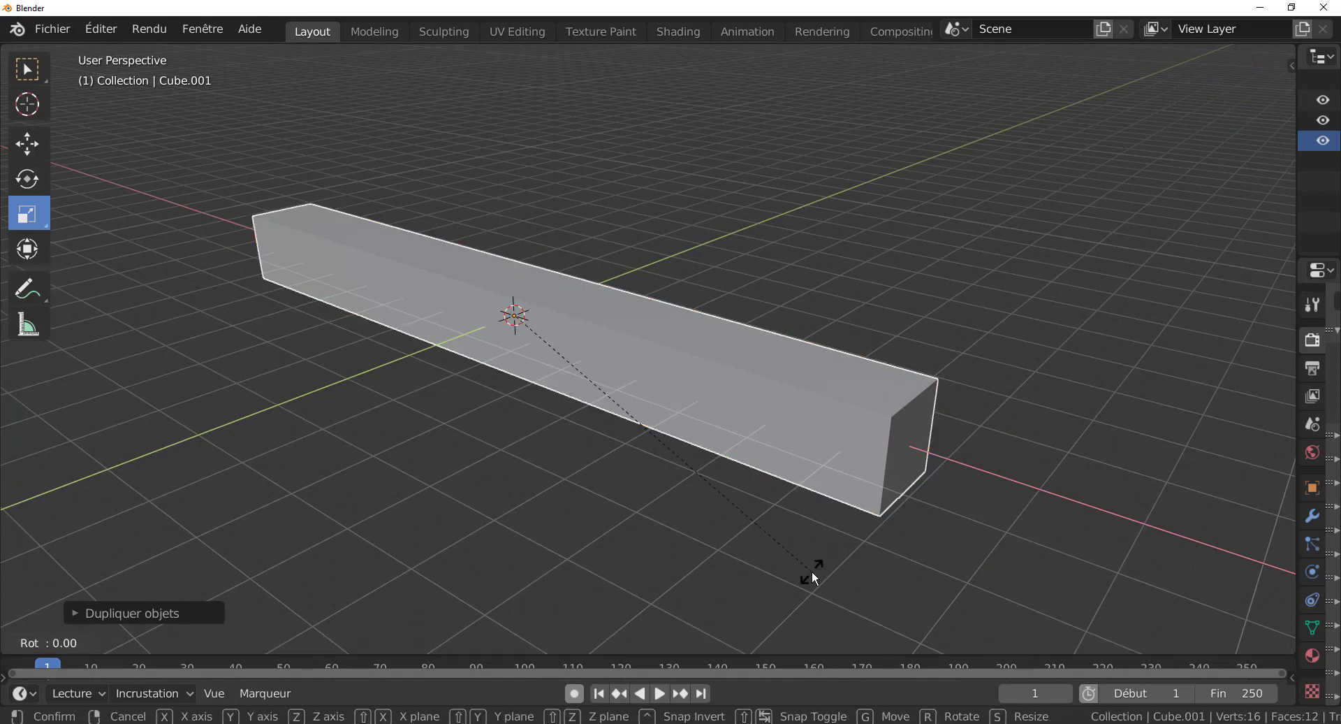
{"action": "type", "text": "z"}
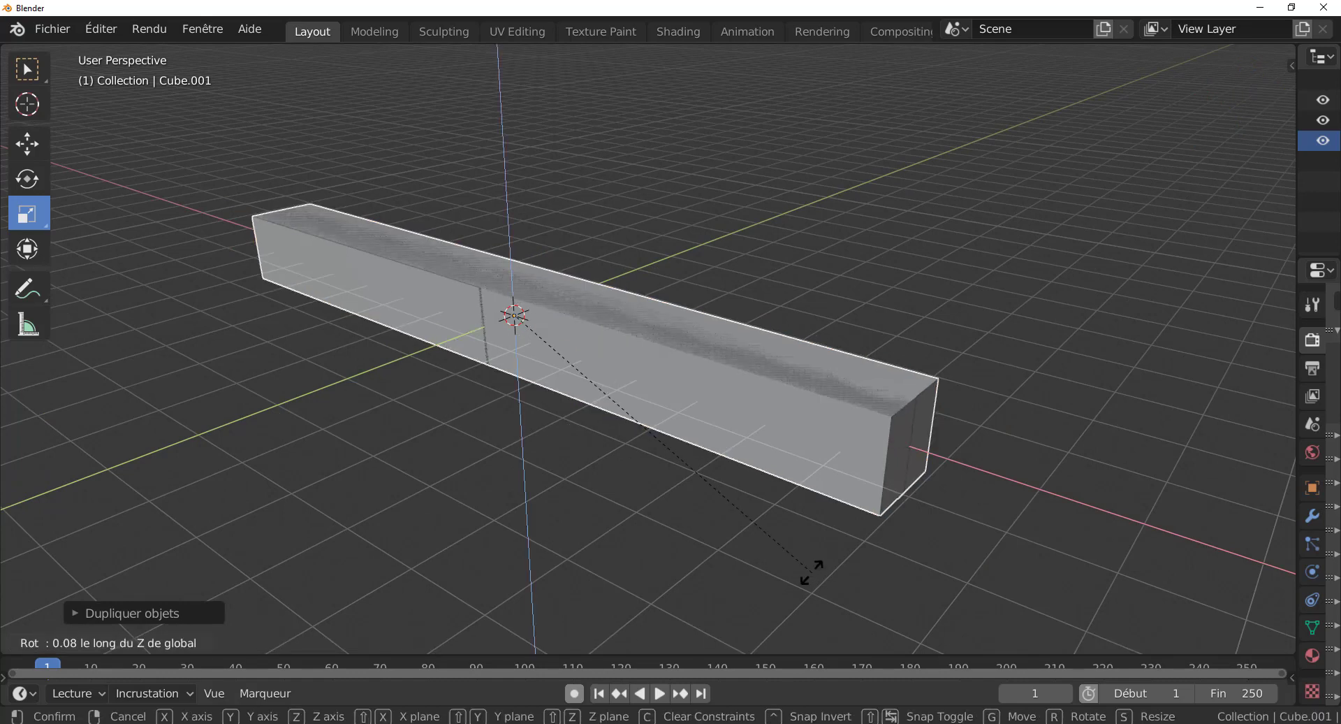
{"action": "type", "text": "9"}
{"action": "type", "text": "0"}
{"action": "key", "text": "Return"}
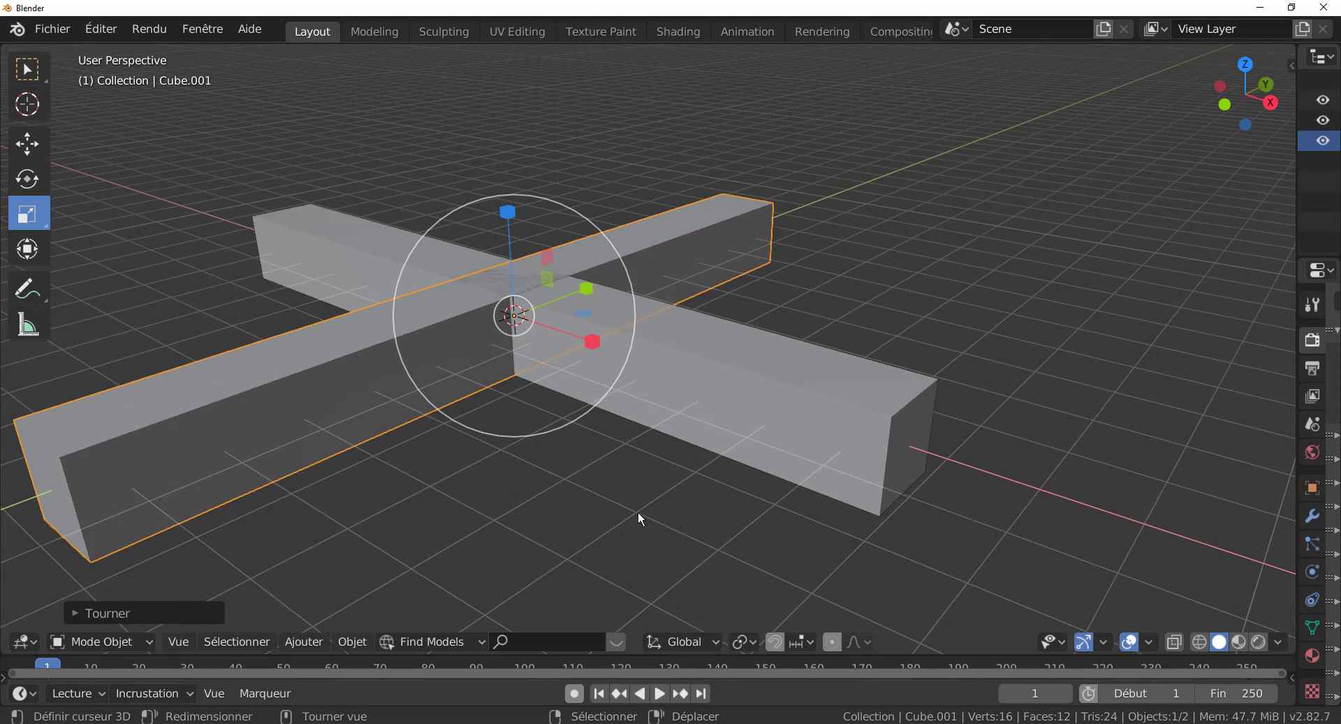
Step: In Edit Mode, add a centred horizontal loop cut around the rotated bar, splitting its height in half
{"action": "middle_click_drag", "start_coordinate": [634, 508], "coordinate": [725, 487], "text": "shift"}
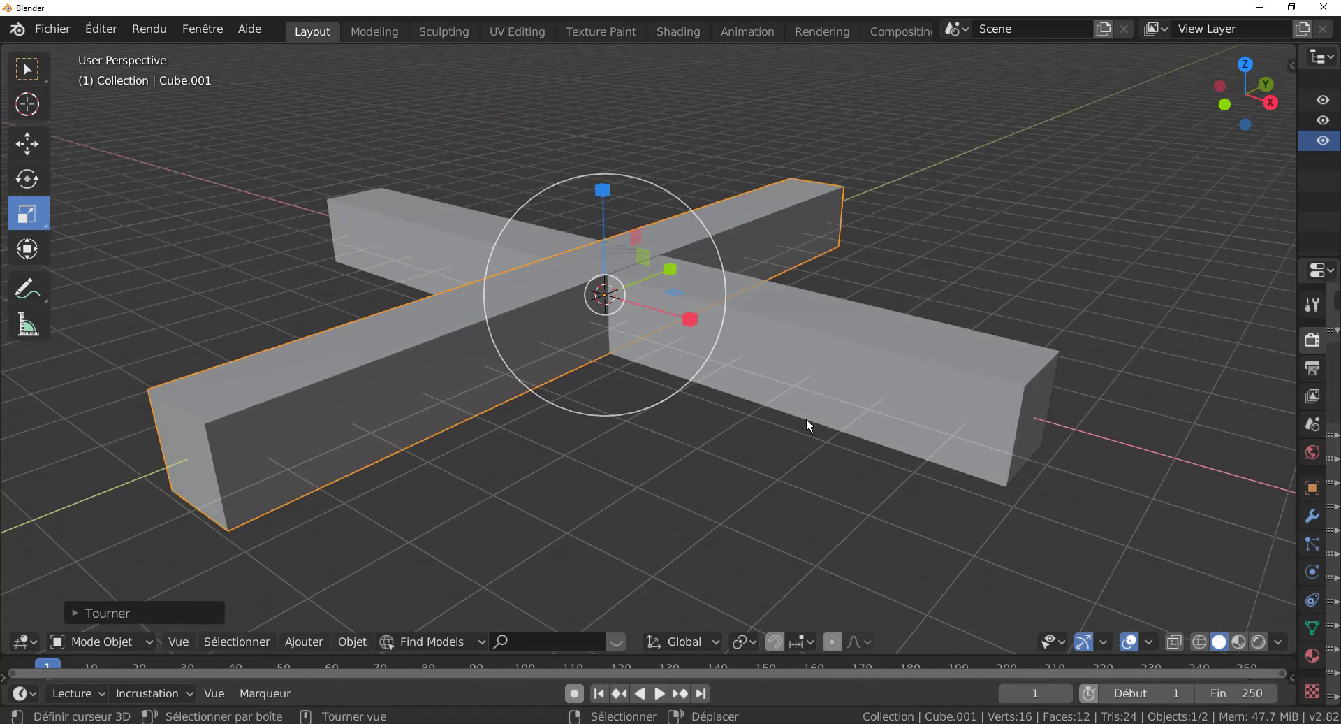
{"action": "scroll", "coordinate": [610, 459], "scroll_direction": "up", "scroll_amount": 1}
{"action": "middle_click_drag", "start_coordinate": [653, 387], "coordinate": [703, 372], "text": "shift"}
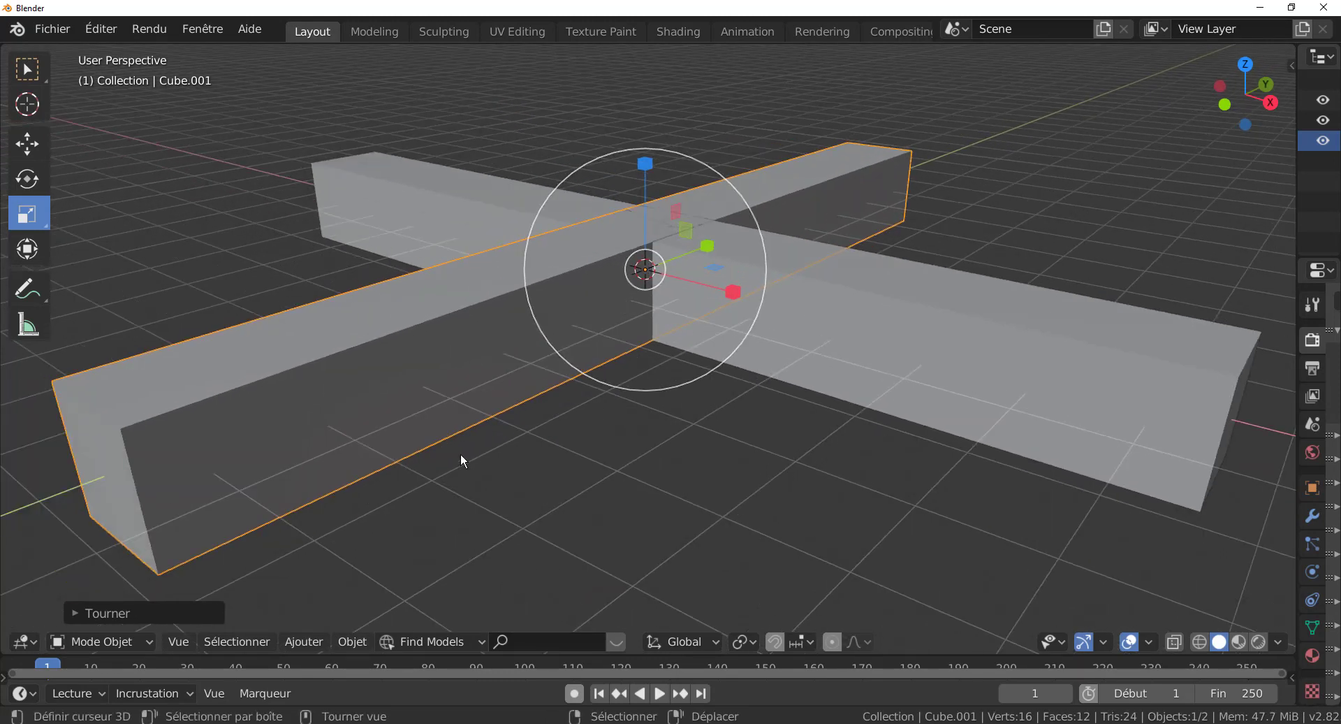
{"action": "key", "text": "Tab"}
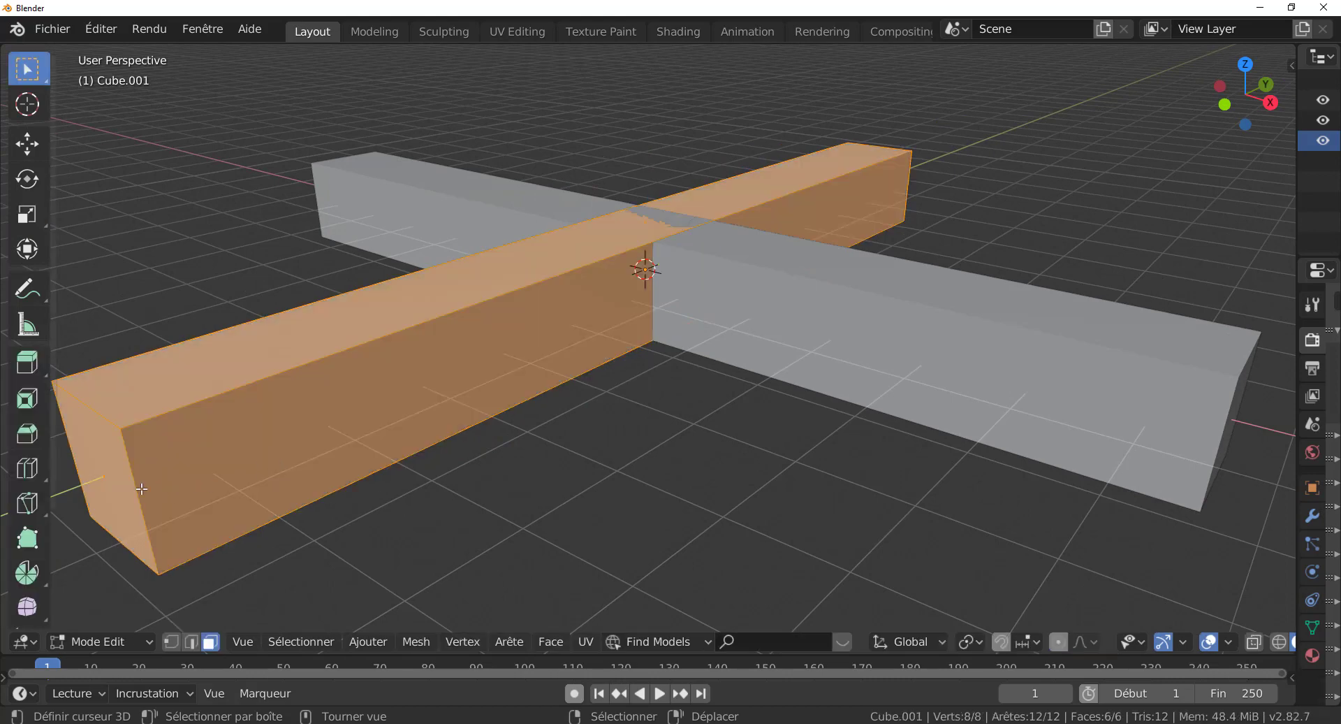
{"action": "key", "text": "r"}
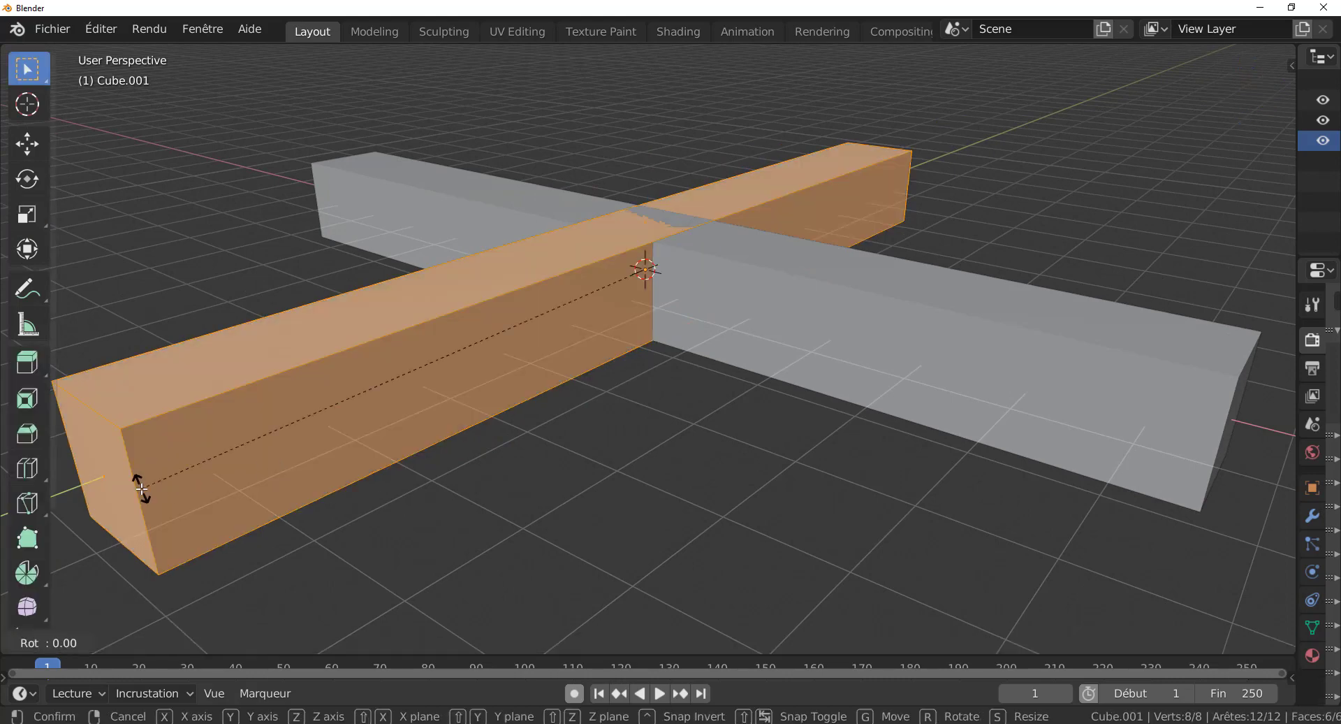
{"action": "right_click", "coordinate": [141, 489]}
{"action": "middle_click_drag", "start_coordinate": [356, 531], "coordinate": [411, 489], "text": "shift"}
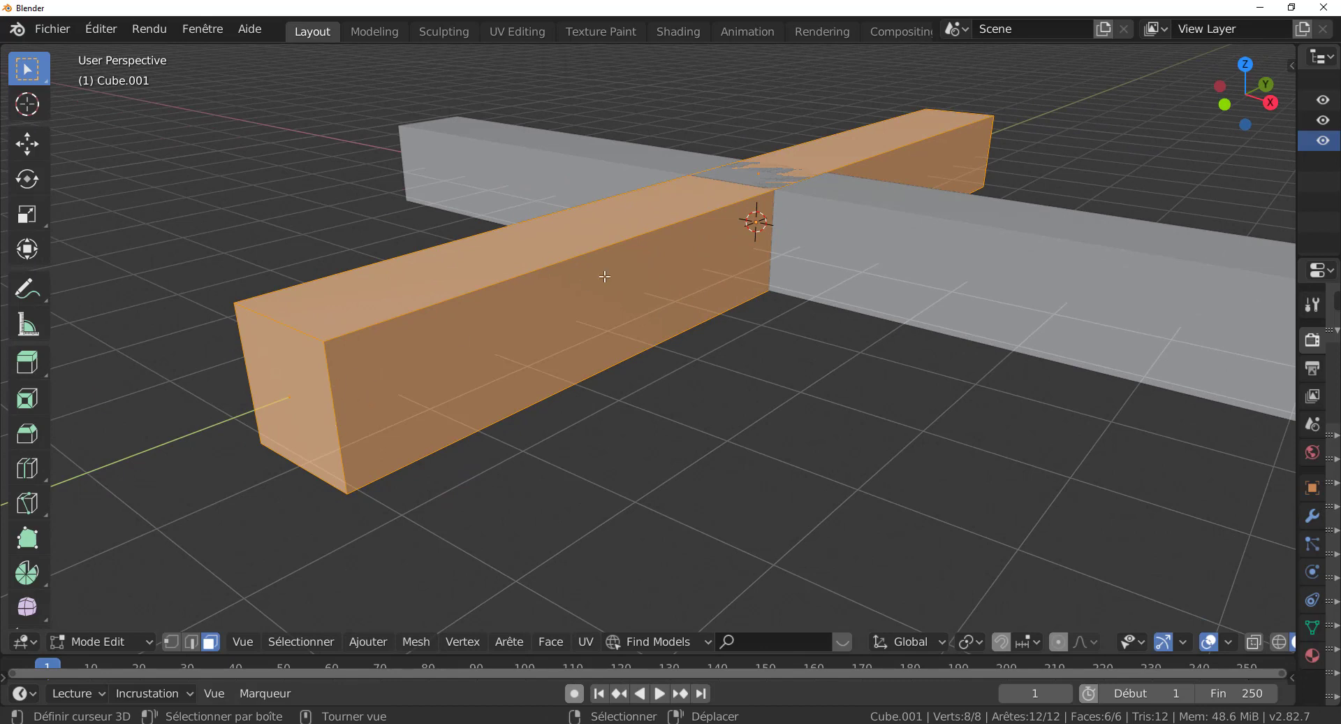
{"action": "key", "text": "ctrl"}
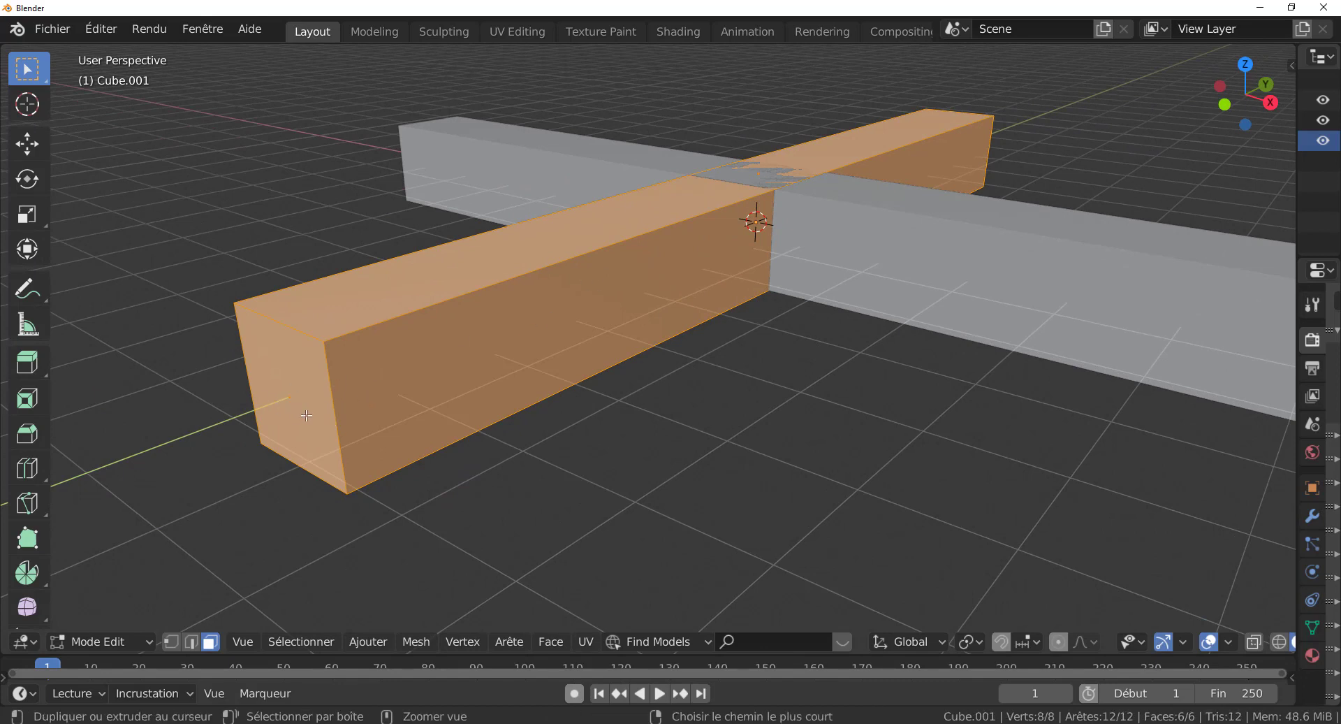
{"action": "key", "text": "ctrl+r"}
{"action": "left_click", "coordinate": [306, 415]}
{"action": "right_click", "coordinate": [308, 493]}
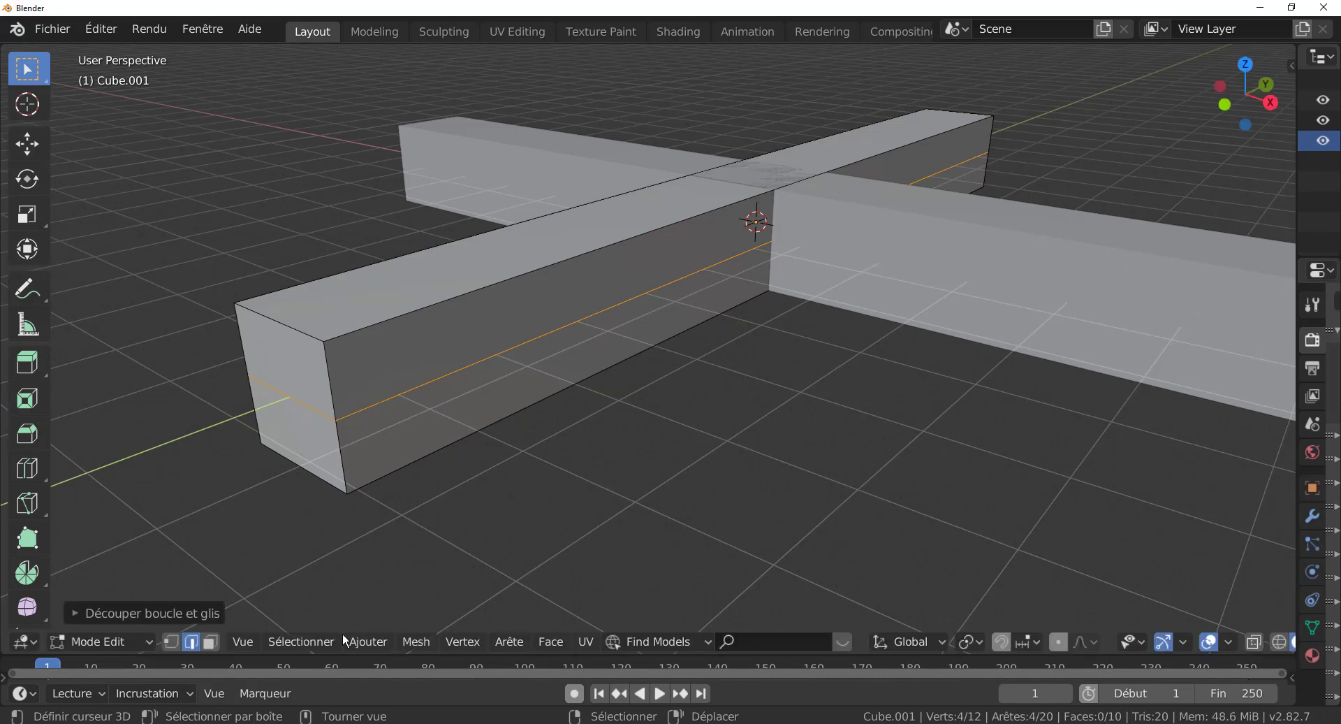
Step: Select the faces of the rotated bar's upper half in face mode and delete them
{"action": "left_click", "coordinate": [210, 642]}
{"action": "left_click", "coordinate": [326, 385], "text": "alt"}
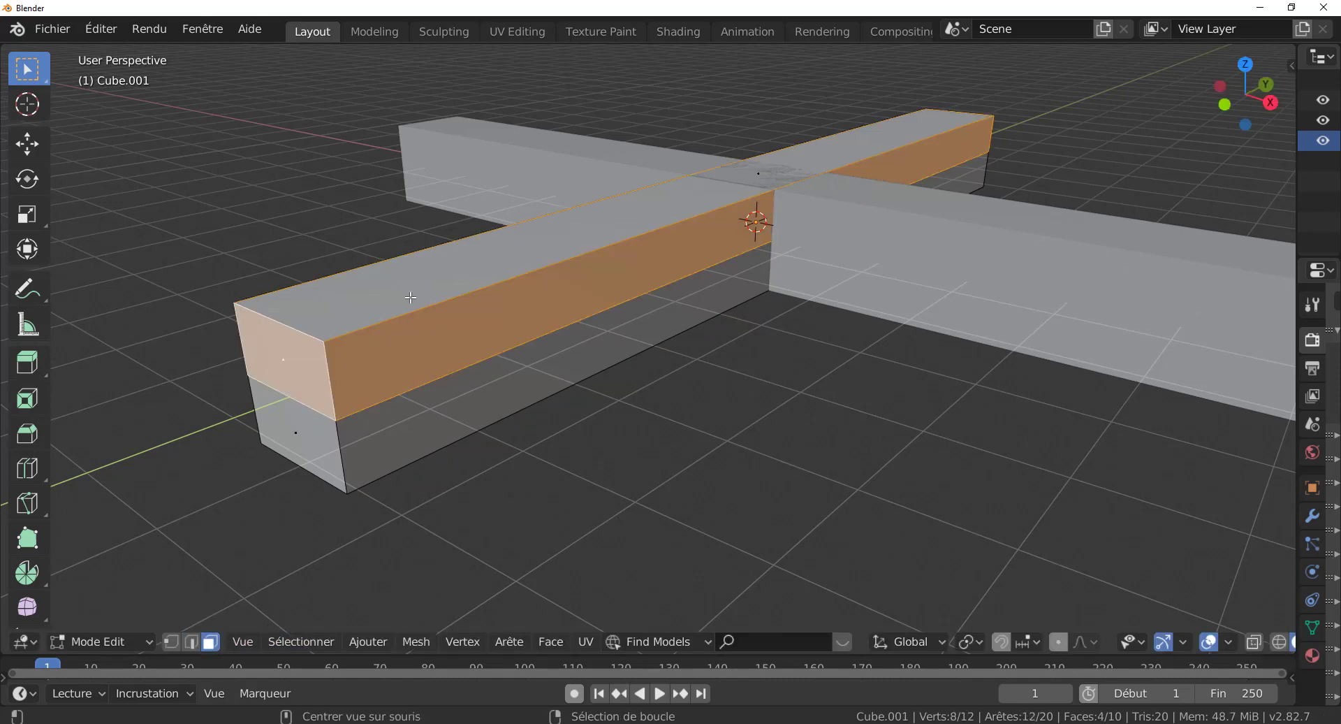
{"action": "middle_click_drag", "start_coordinate": [643, 421], "coordinate": [636, 422]}
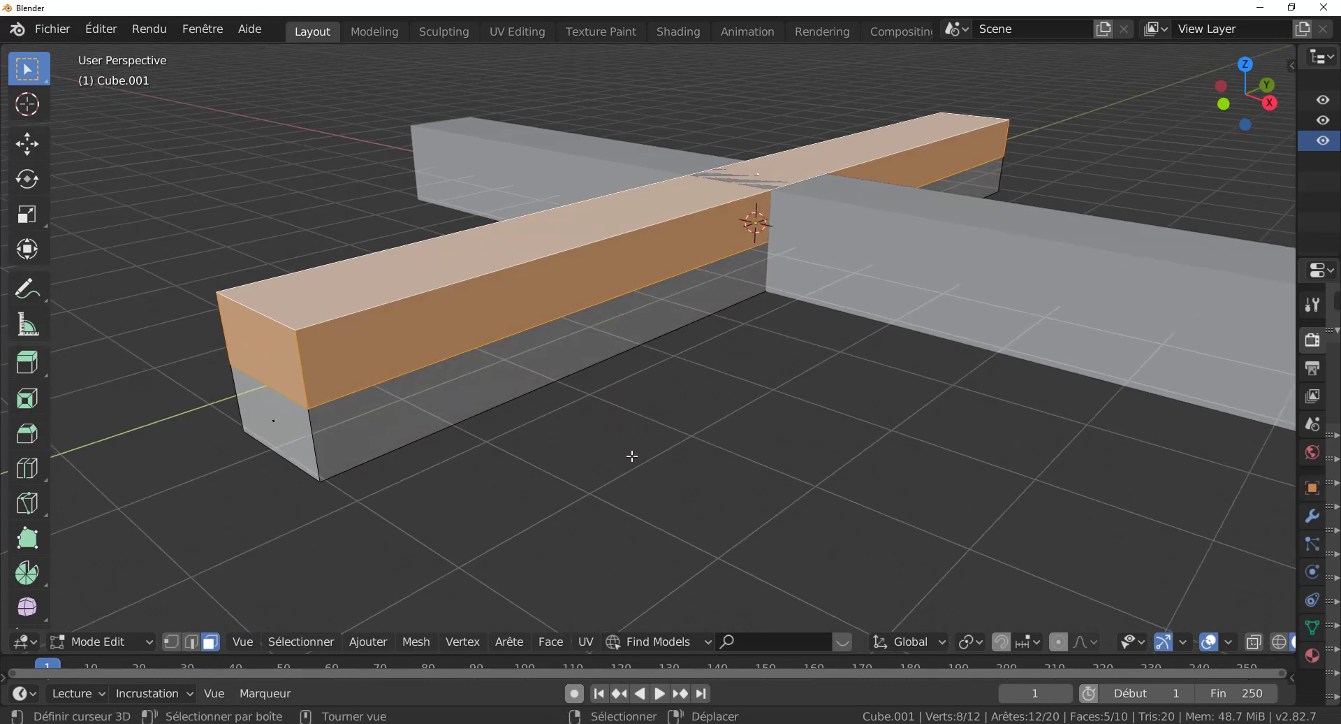
{"action": "key", "text": "x"}
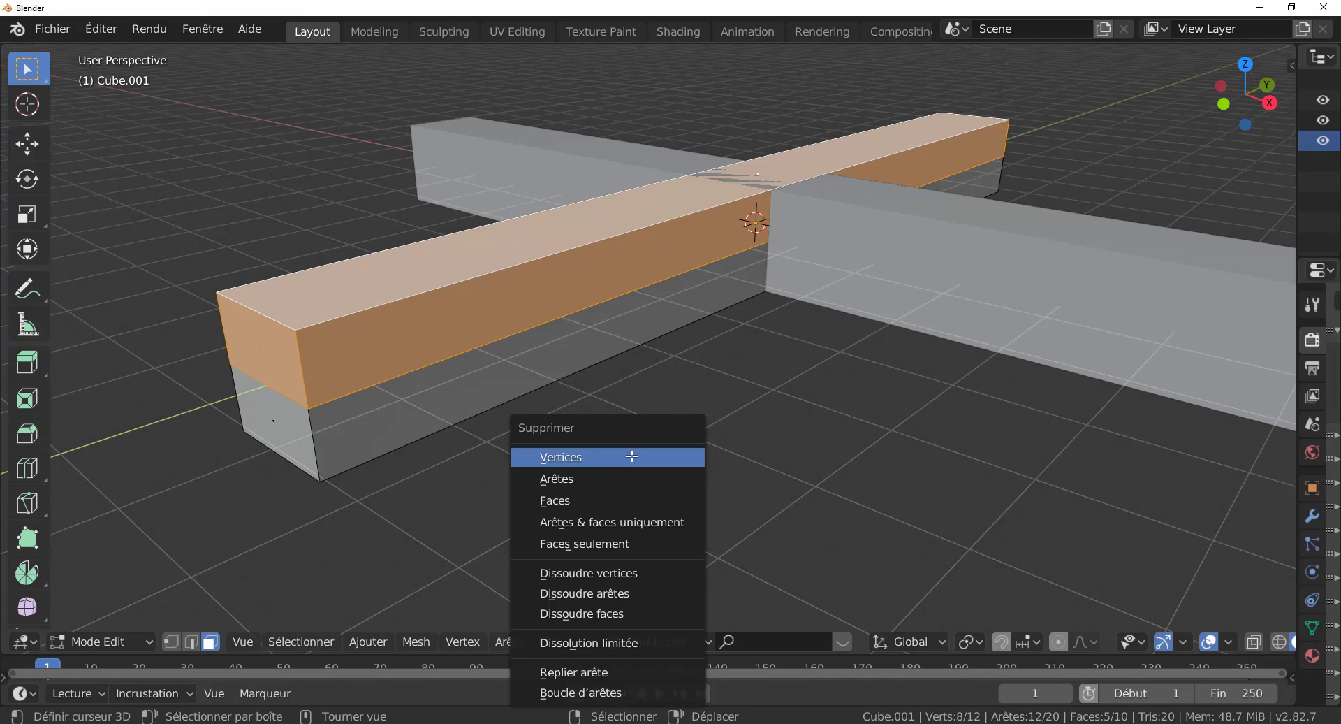
{"action": "left_click", "coordinate": [625, 499]}
Step: Fill the open top of the halved bar with a face and return to Object Mode
{"action": "left_click", "coordinate": [192, 641]}
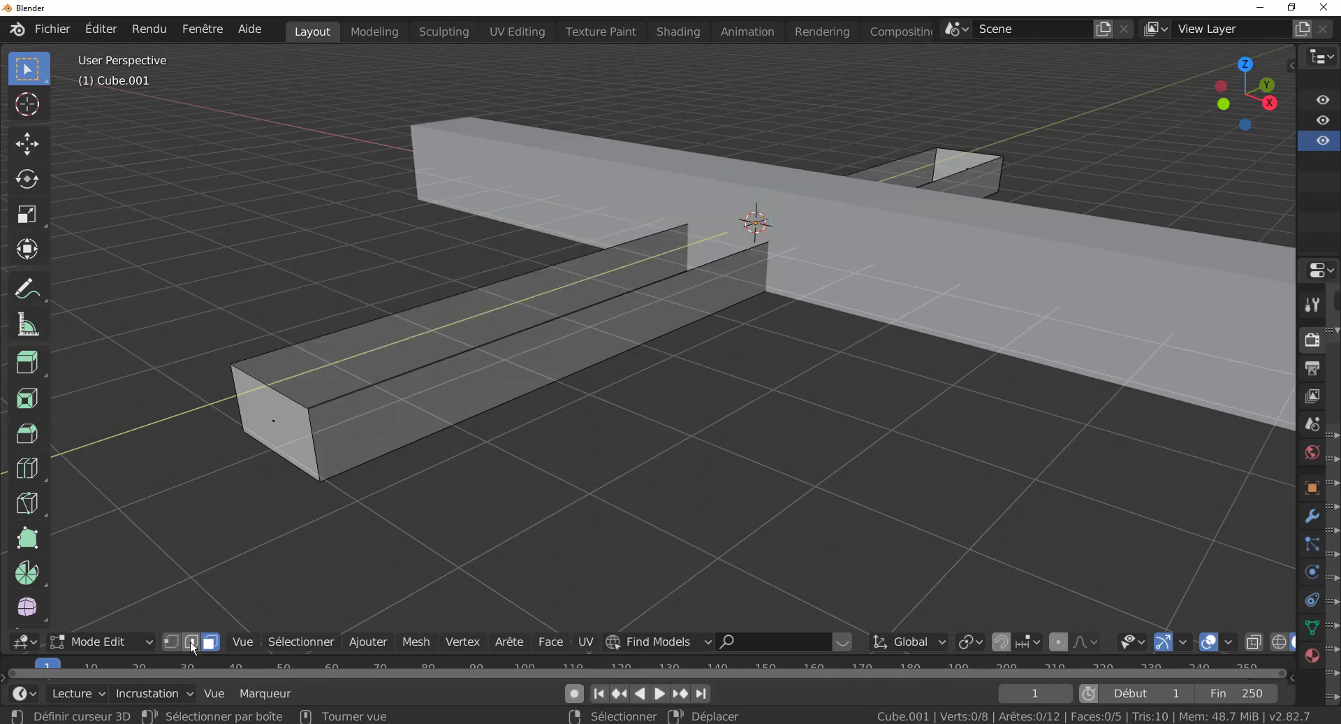
{"action": "left_click", "coordinate": [423, 322], "text": "alt"}
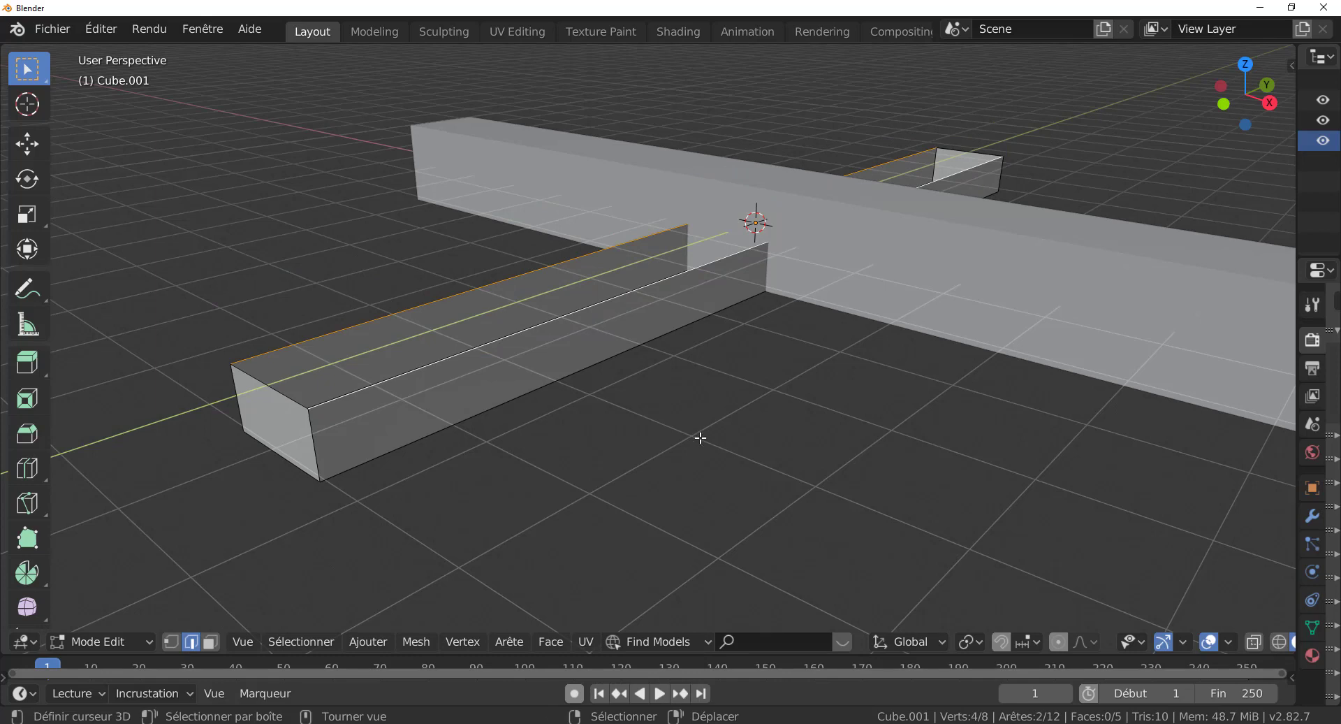
{"action": "key", "text": "f"}
{"action": "left_click", "coordinate": [673, 474]}
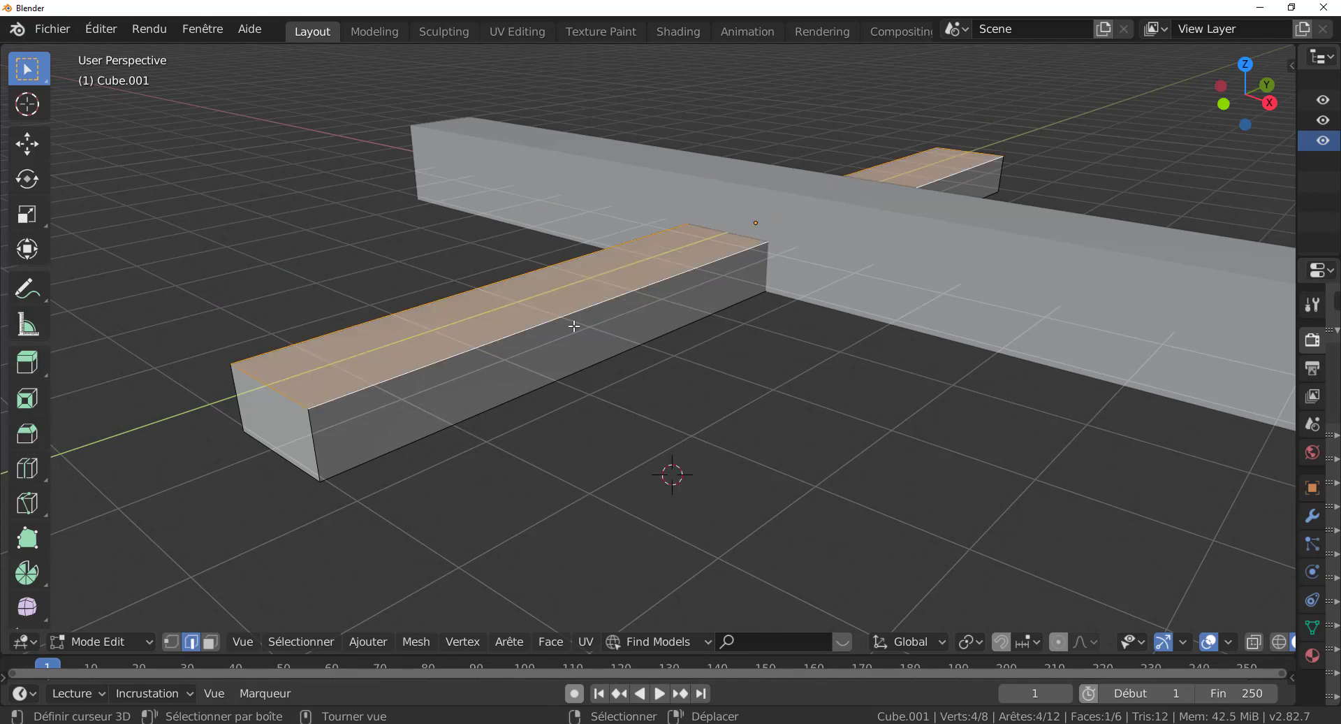
{"action": "scroll", "coordinate": [589, 315], "scroll_direction": "down", "scroll_amount": 2}
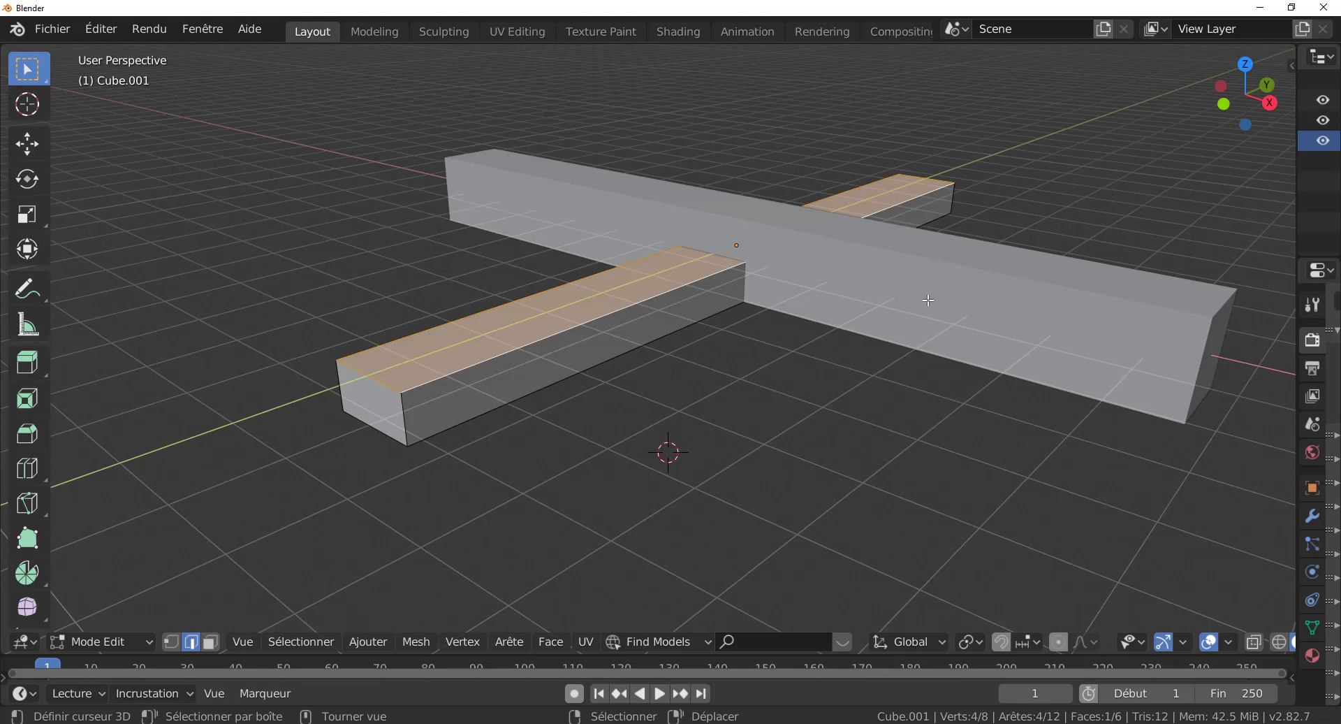
{"action": "scroll", "coordinate": [708, 400], "scroll_direction": "up", "scroll_amount": 1}
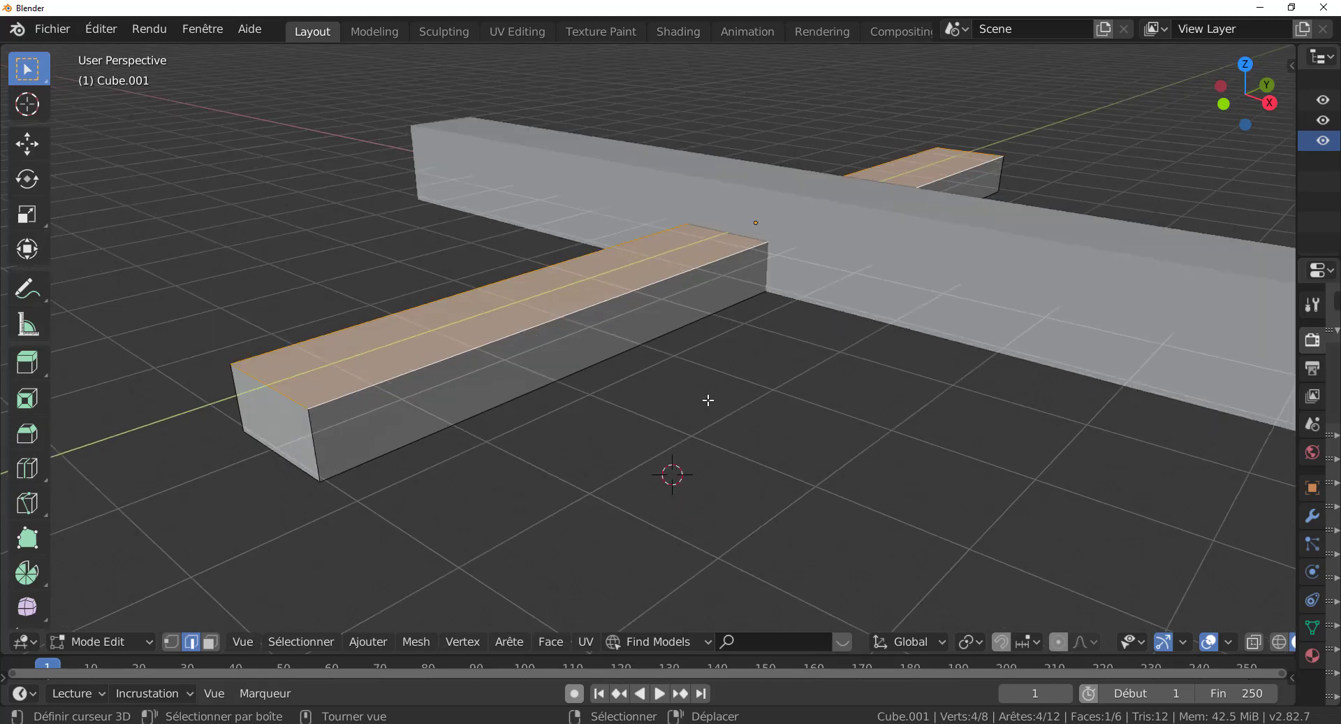
{"action": "key", "text": "Tab"}
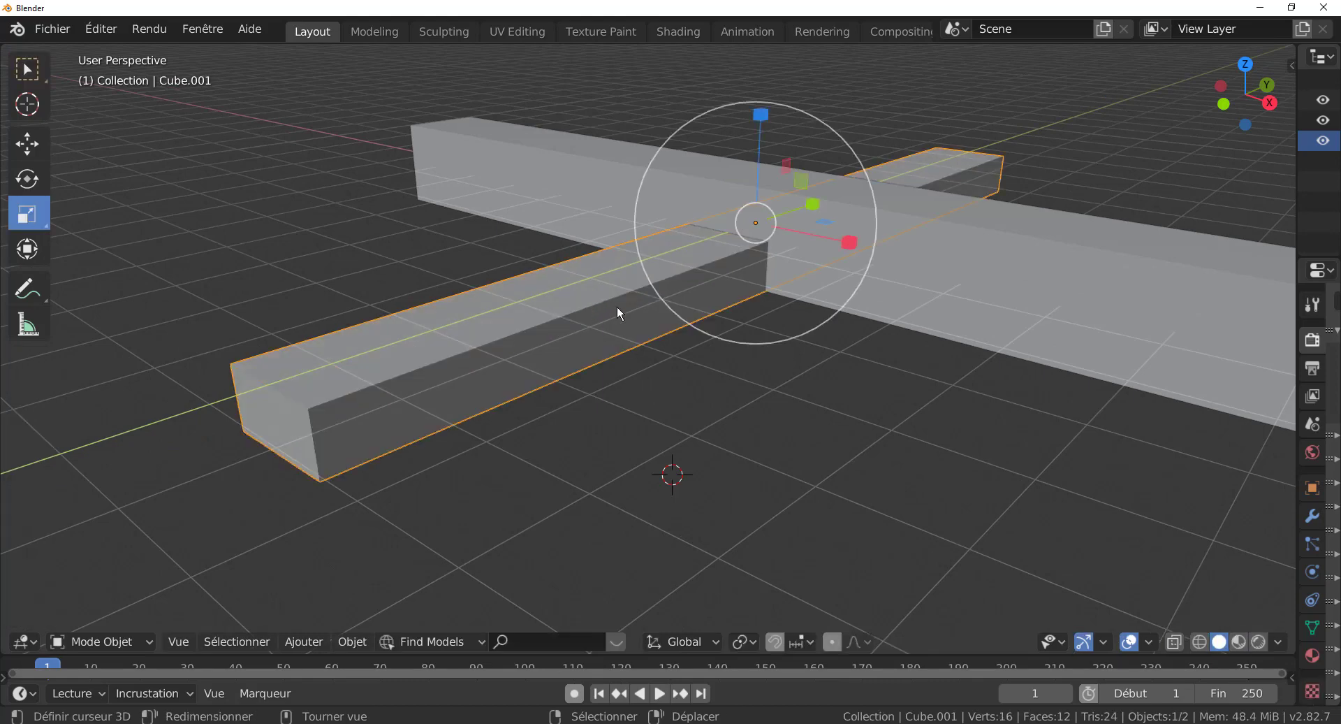
Step: Inspect the crossing from above and below, widen the properties area and show the modifier settings
{"action": "scroll", "coordinate": [679, 388], "scroll_direction": "down", "scroll_amount": 3}
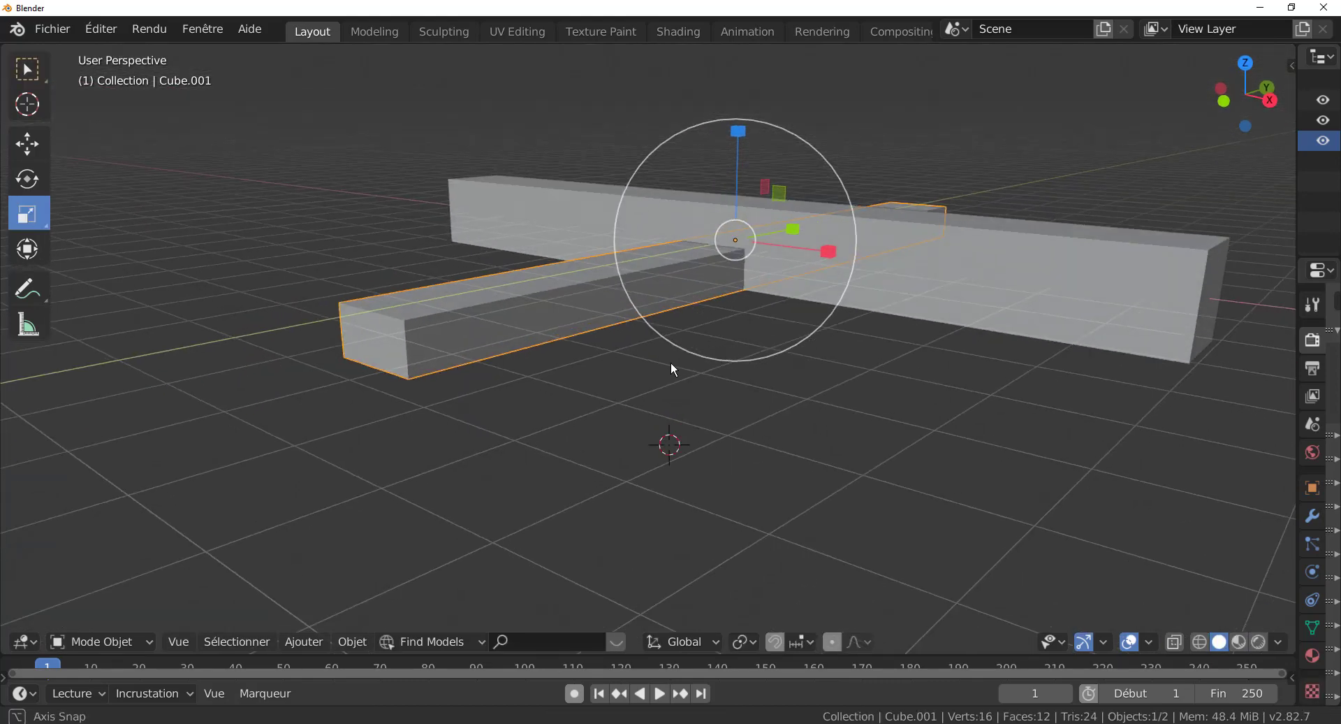
{"action": "middle_click_drag", "start_coordinate": [897, 310], "coordinate": [762, 393]}
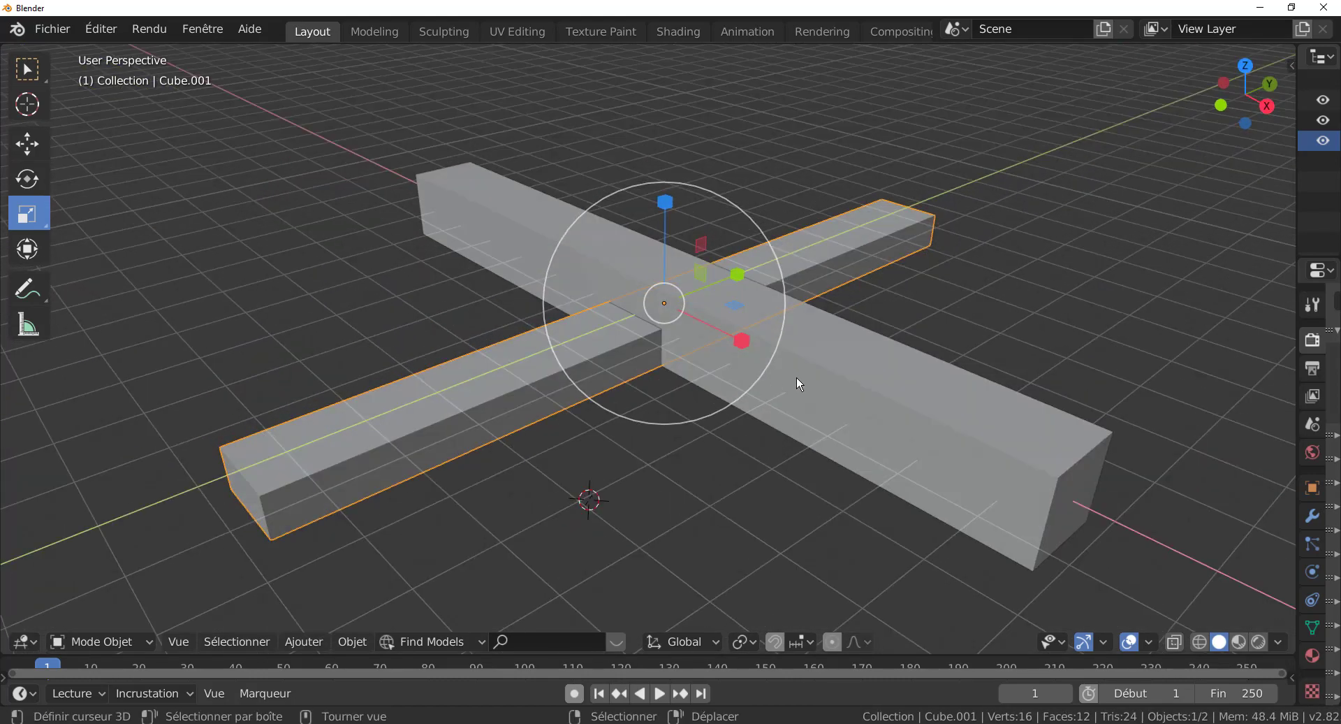
{"action": "middle_click_drag", "start_coordinate": [798, 384], "coordinate": [722, 248]}
{"action": "scroll", "coordinate": [723, 246], "scroll_direction": "up", "scroll_amount": 2}
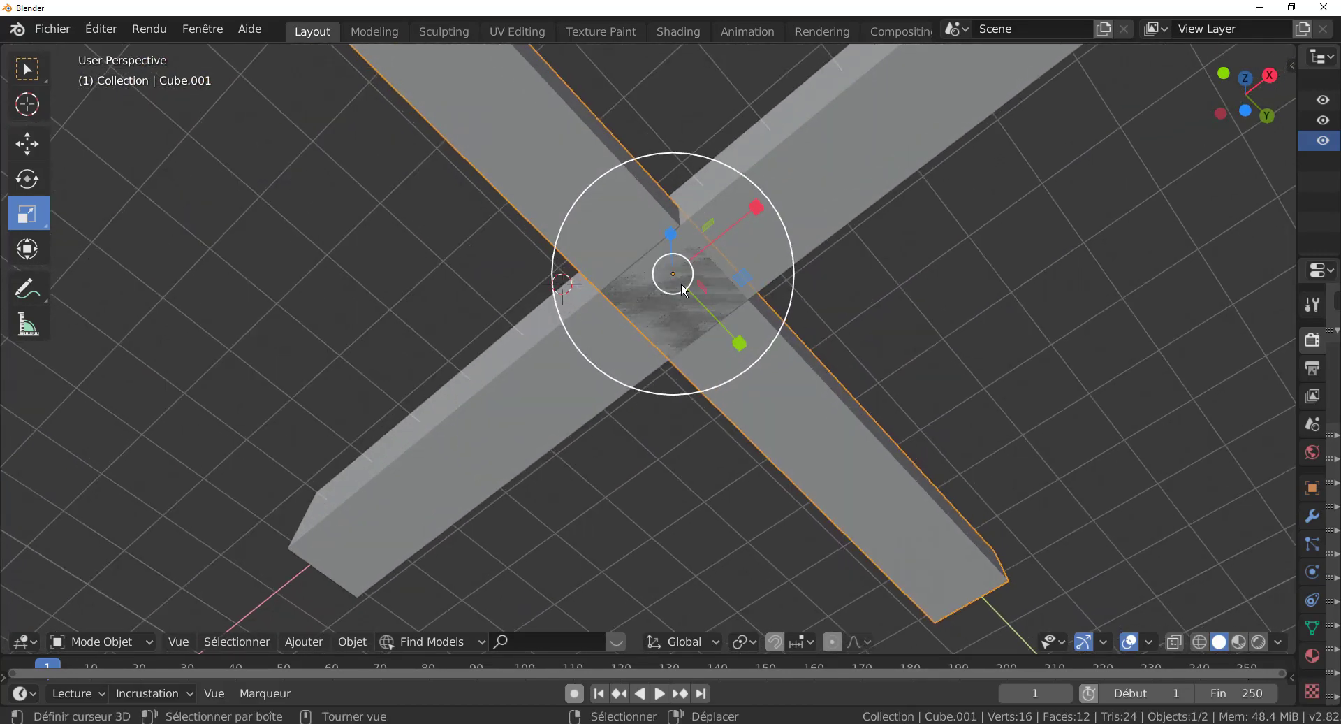
{"action": "middle_click_drag", "start_coordinate": [711, 303], "coordinate": [992, 345]}
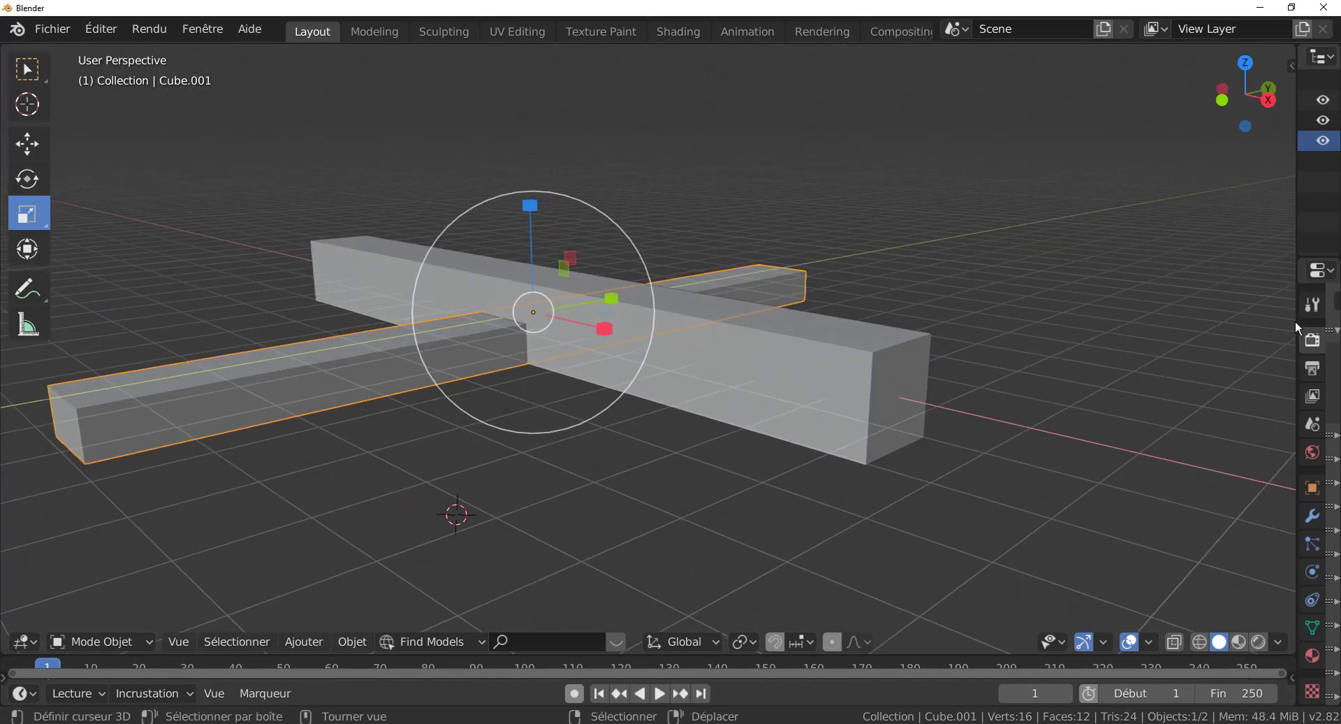
{"action": "left_click_drag", "start_coordinate": [1296, 320], "coordinate": [1074, 320]}
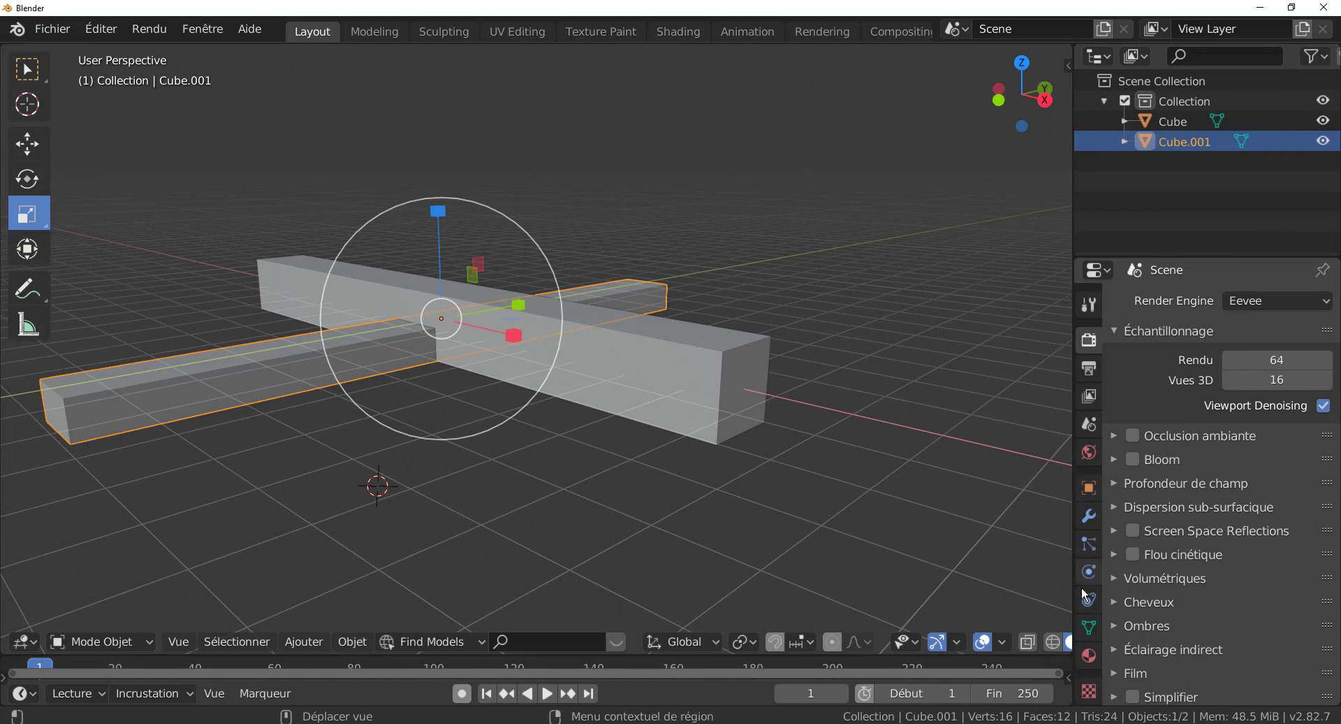
{"action": "left_click", "coordinate": [1087, 517]}
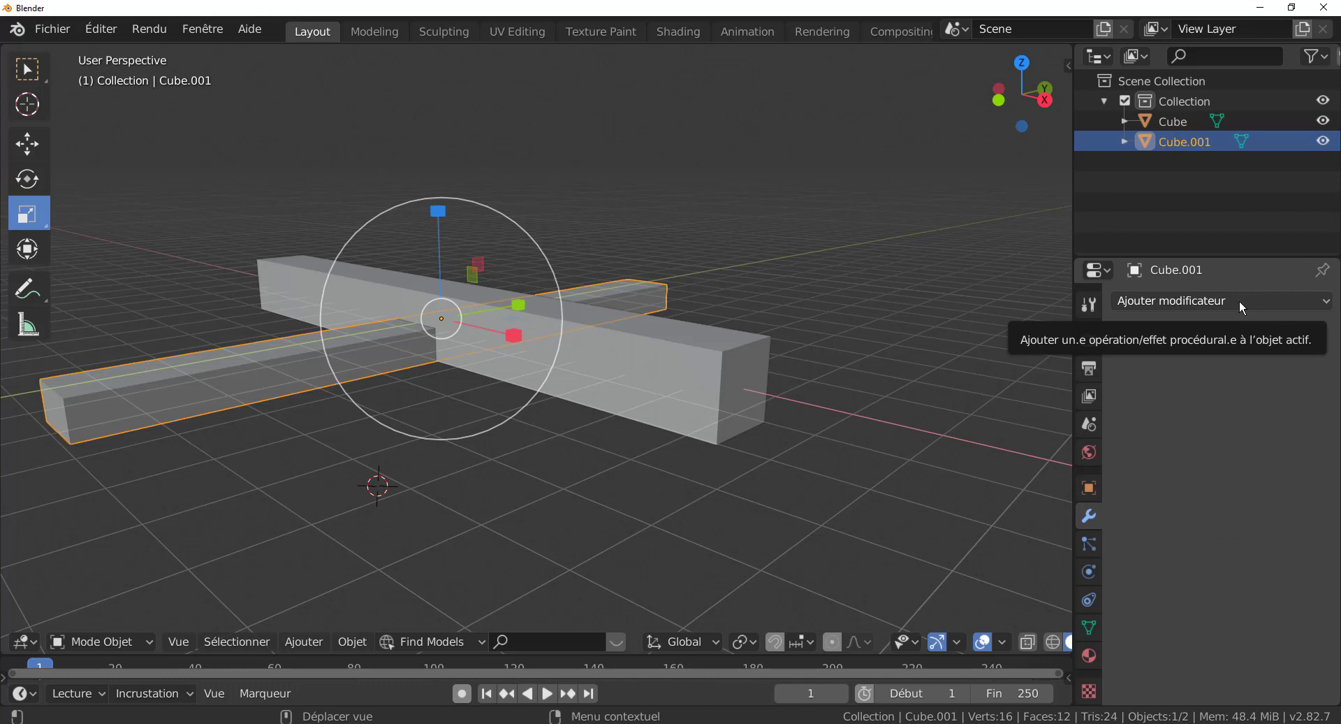
Step: Add a Boolean Difference modifier to the full-height bar, using the half-height bar as the cutting object, and apply it
{"action": "left_click", "coordinate": [648, 396]}
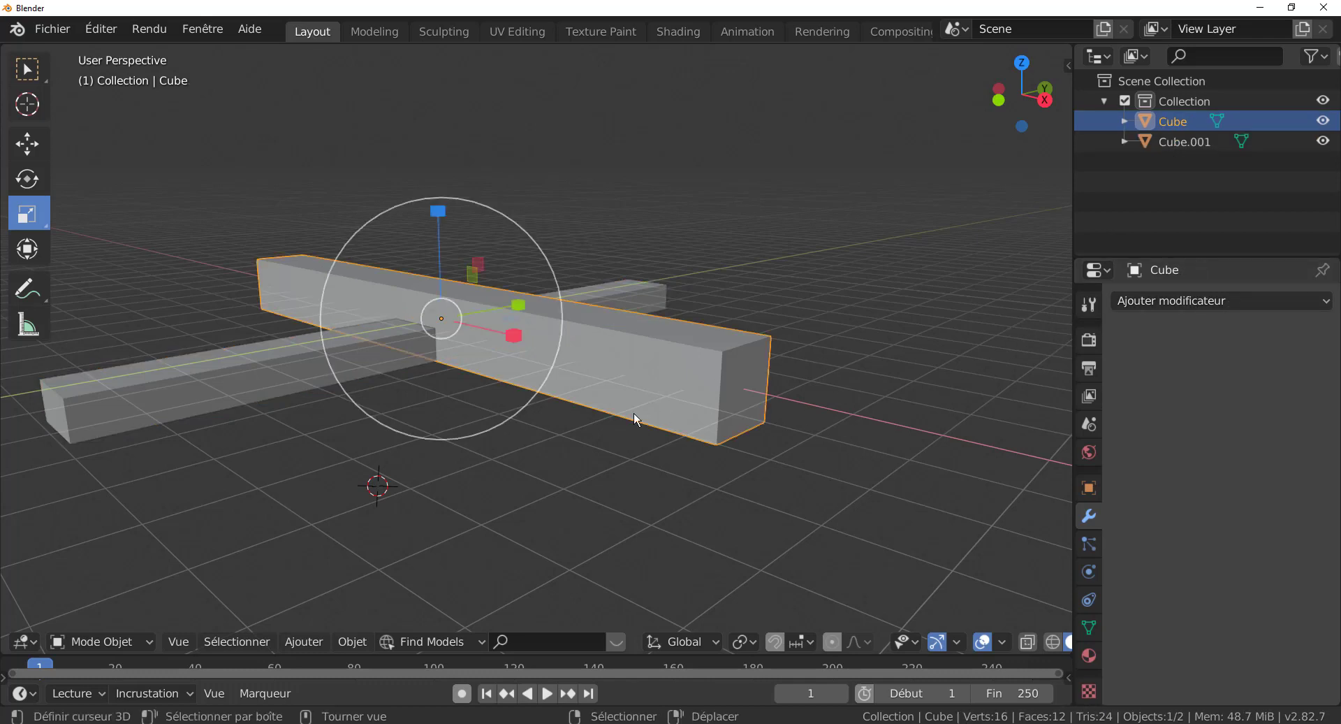
{"action": "left_click", "coordinate": [1246, 298]}
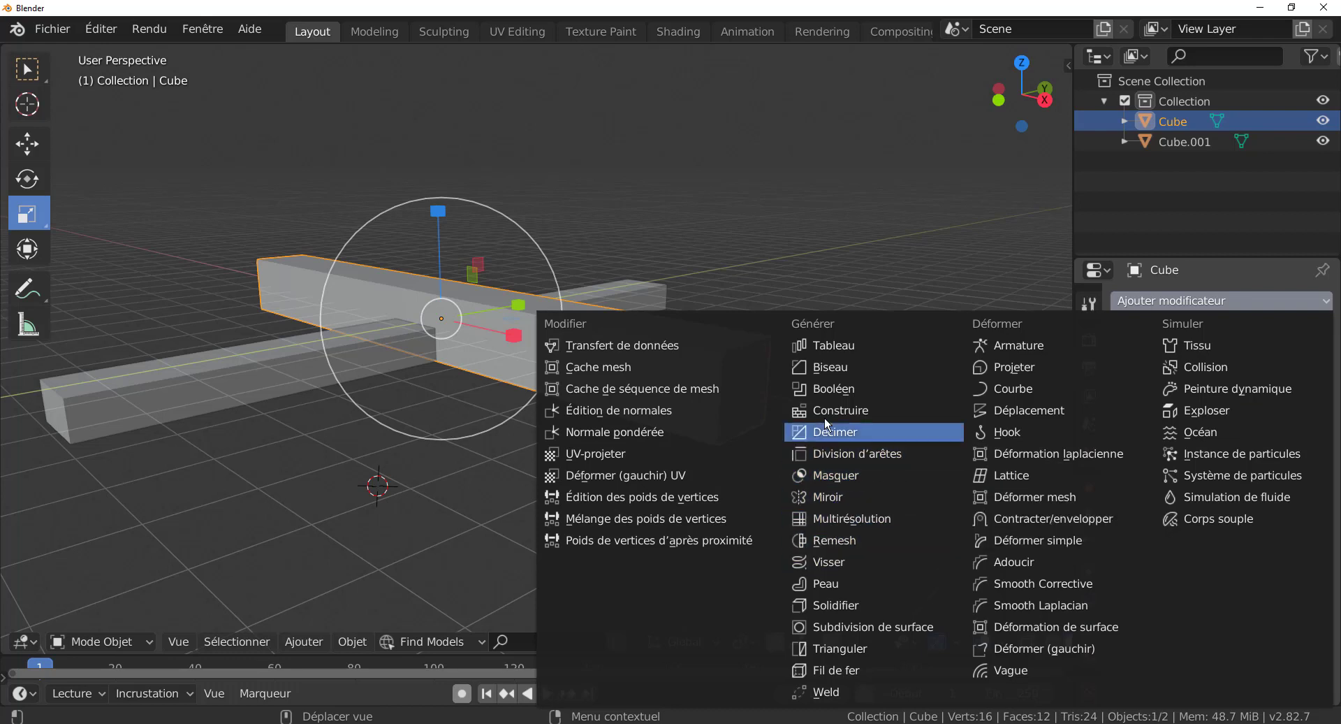
{"action": "left_click", "coordinate": [821, 388]}
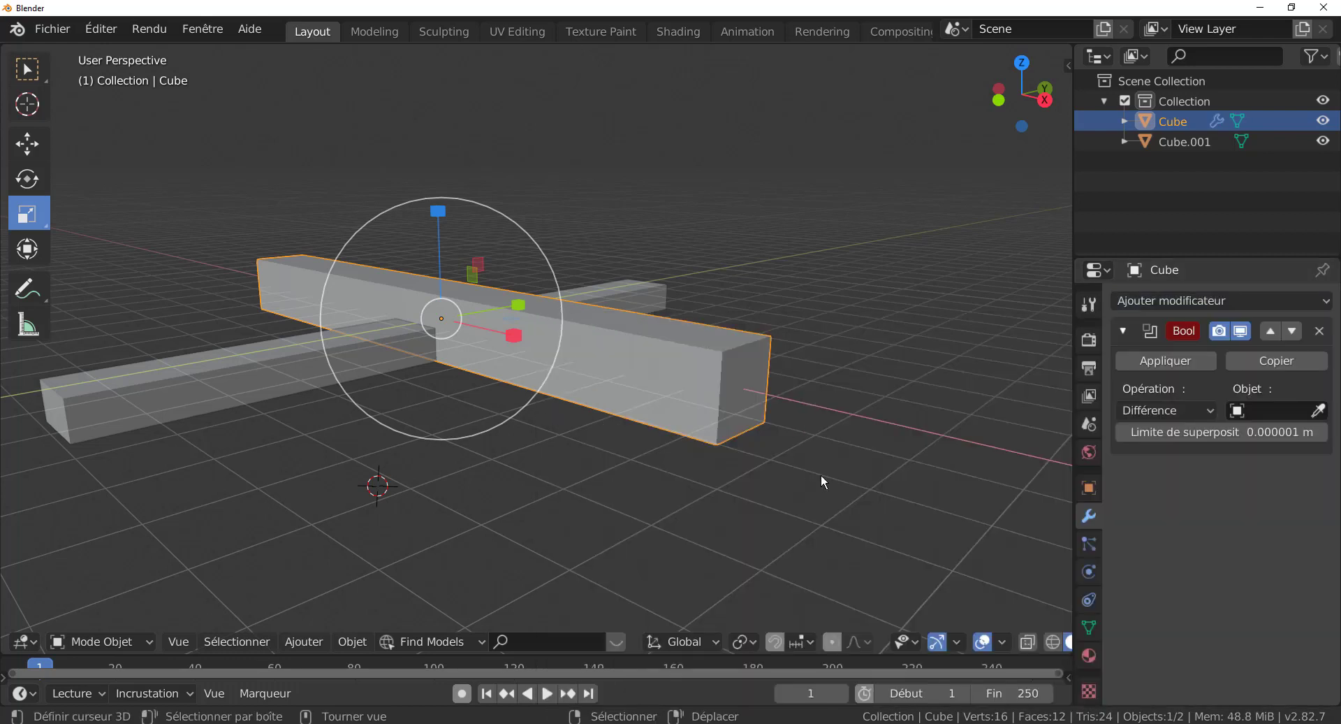
{"action": "left_click", "coordinate": [1323, 410]}
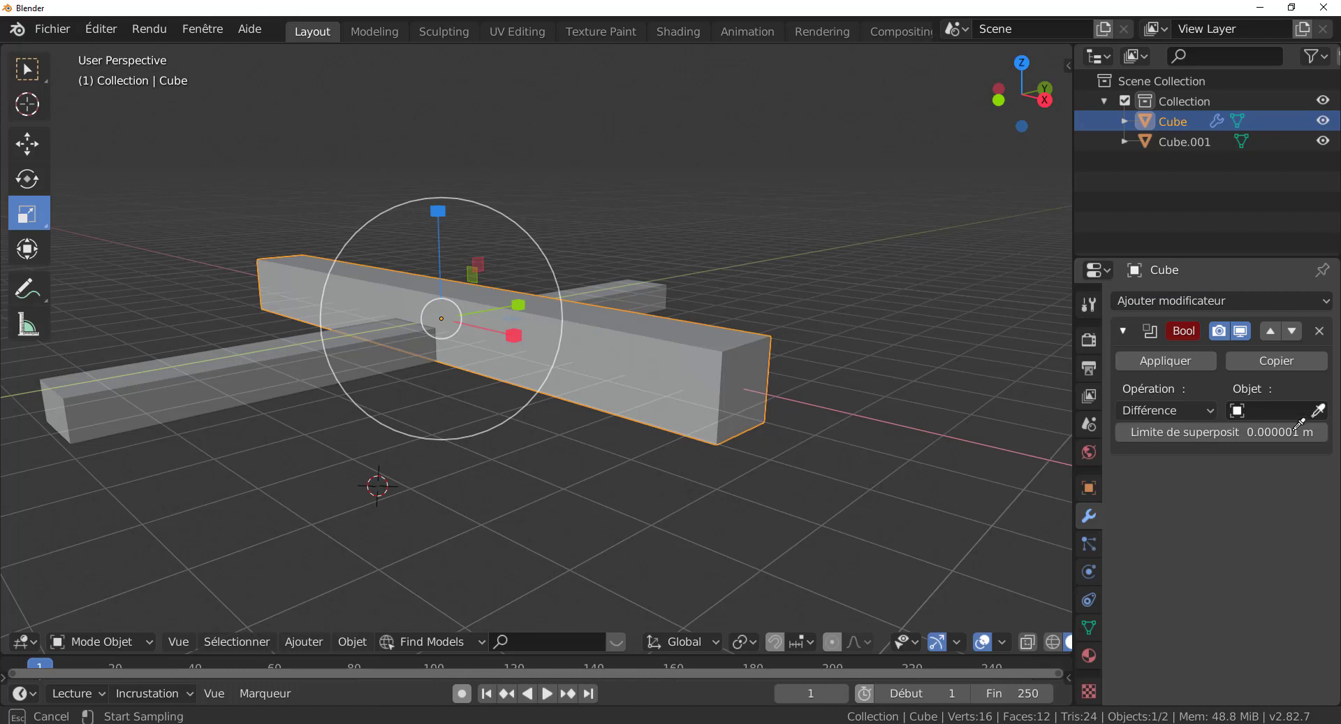
{"action": "left_click", "coordinate": [293, 372]}
{"action": "middle_click_drag", "start_coordinate": [515, 455], "coordinate": [698, 453]}
{"action": "left_click", "coordinate": [1165, 361]}
Step: Move the half-height bar away temporarily to inspect the cut in the full-height bar, and cancel the move
{"action": "middle_click_drag", "start_coordinate": [560, 381], "coordinate": [523, 400]}
{"action": "right_click_drag", "start_coordinate": [440, 357], "coordinate": [450, 457]}
{"action": "key", "text": "Escape"}
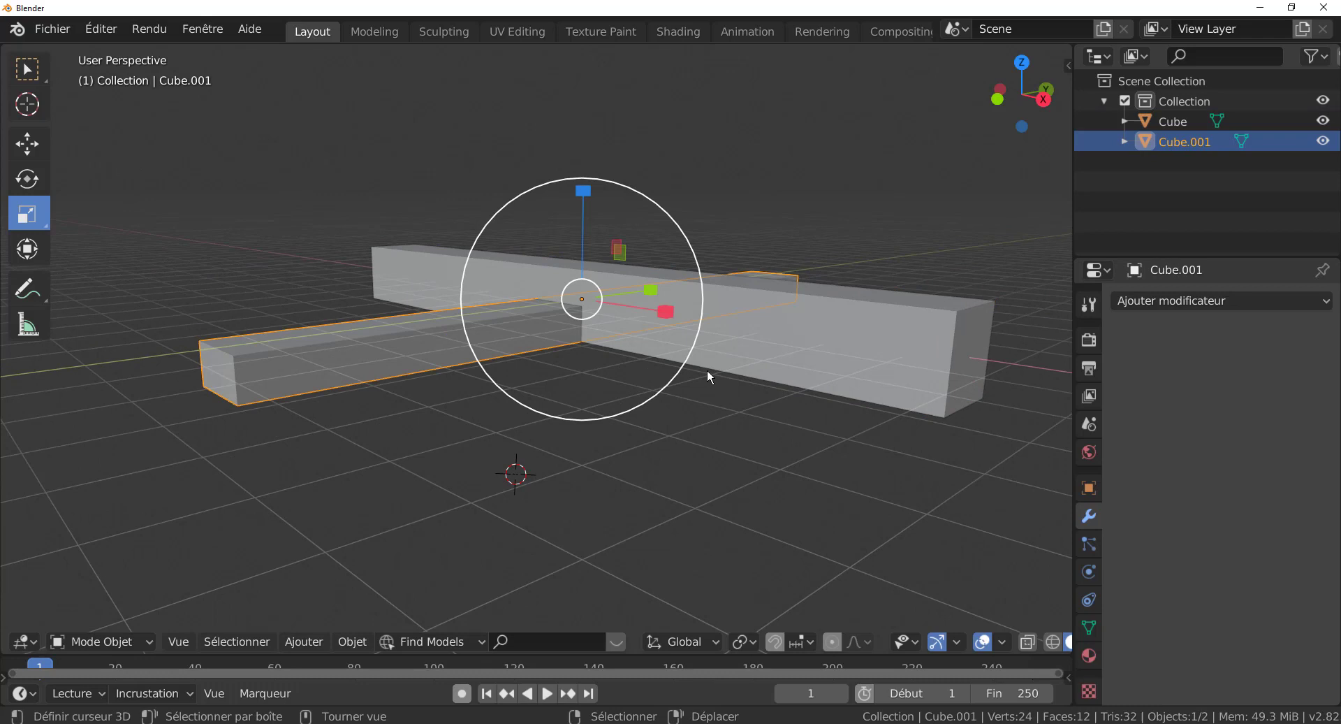
Step: Isolate the notched full-height bar in local view and switch it to Edit Mode
{"action": "left_click", "coordinate": [875, 329]}
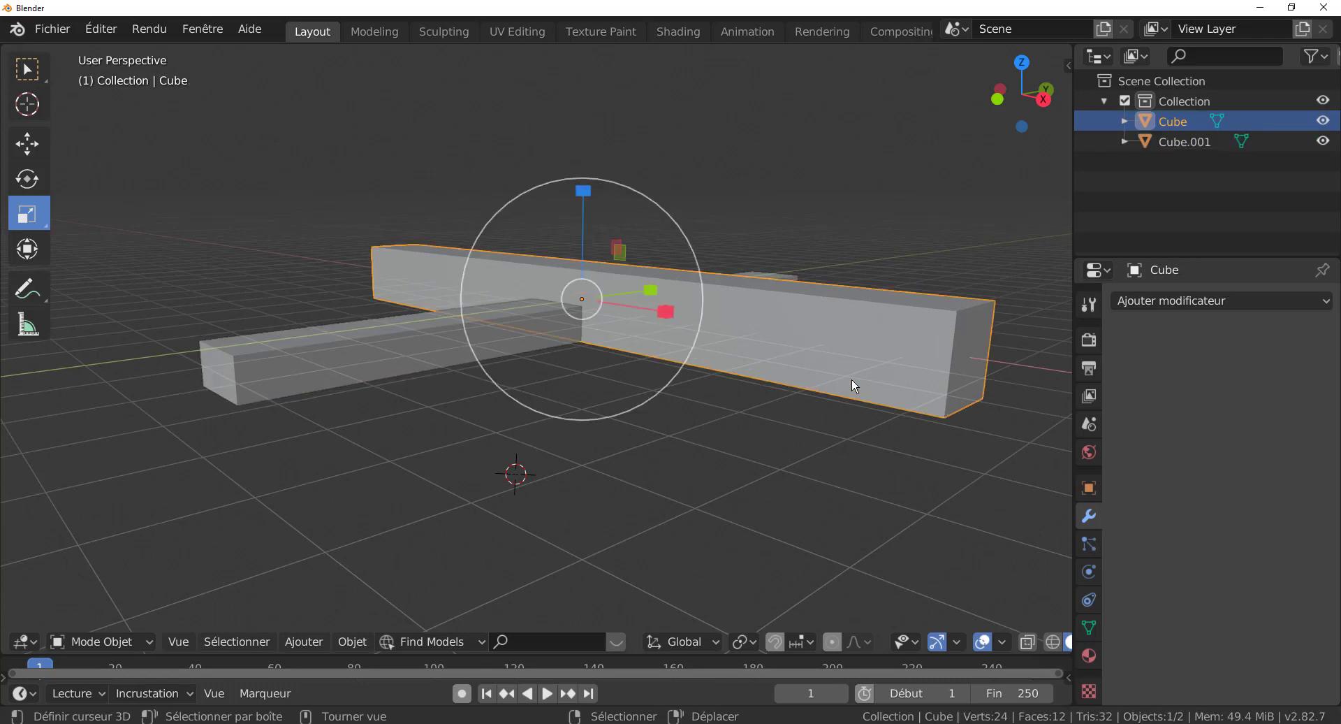
{"action": "key", "text": "KP_Divide"}
{"action": "key", "text": "Tab"}
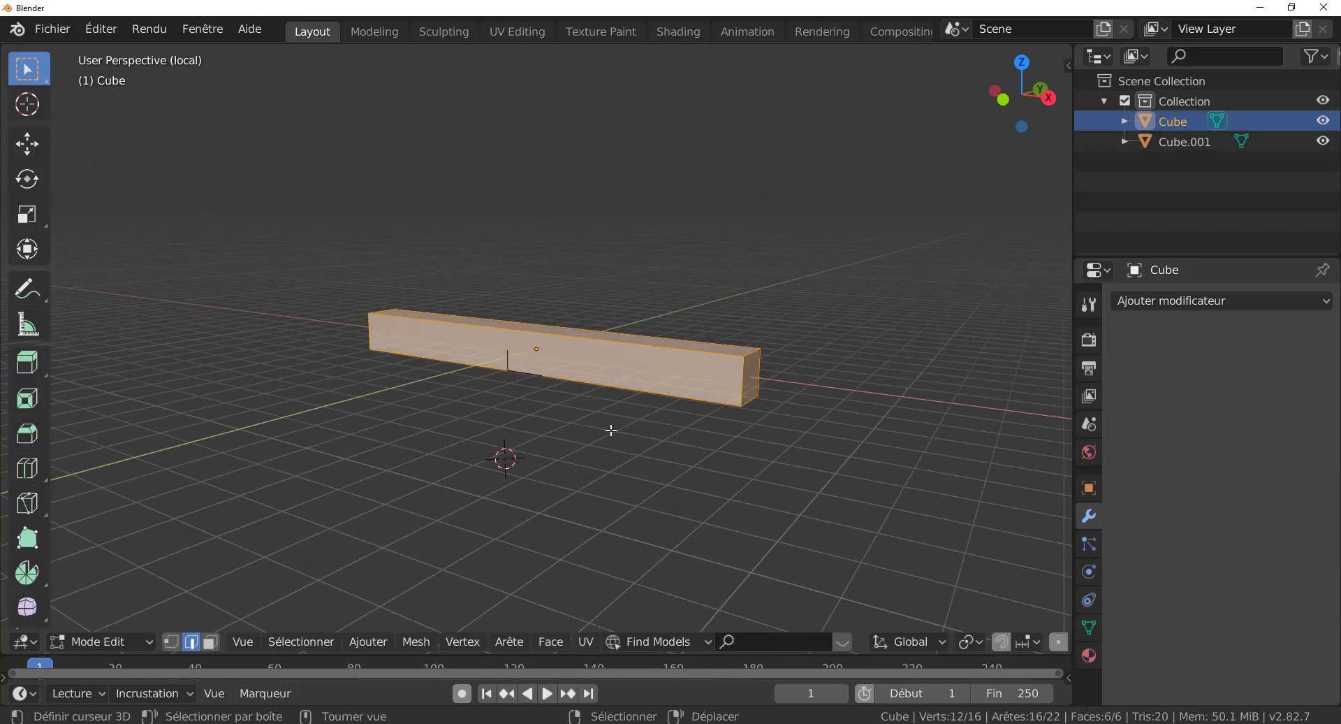
Step: Leave Edit Mode and local view, and undo the applied Boolean cut in the full-height bar
{"action": "scroll", "coordinate": [787, 399], "scroll_direction": "up", "scroll_amount": 6}
{"action": "middle_click_drag", "start_coordinate": [787, 399], "coordinate": [655, 419]}
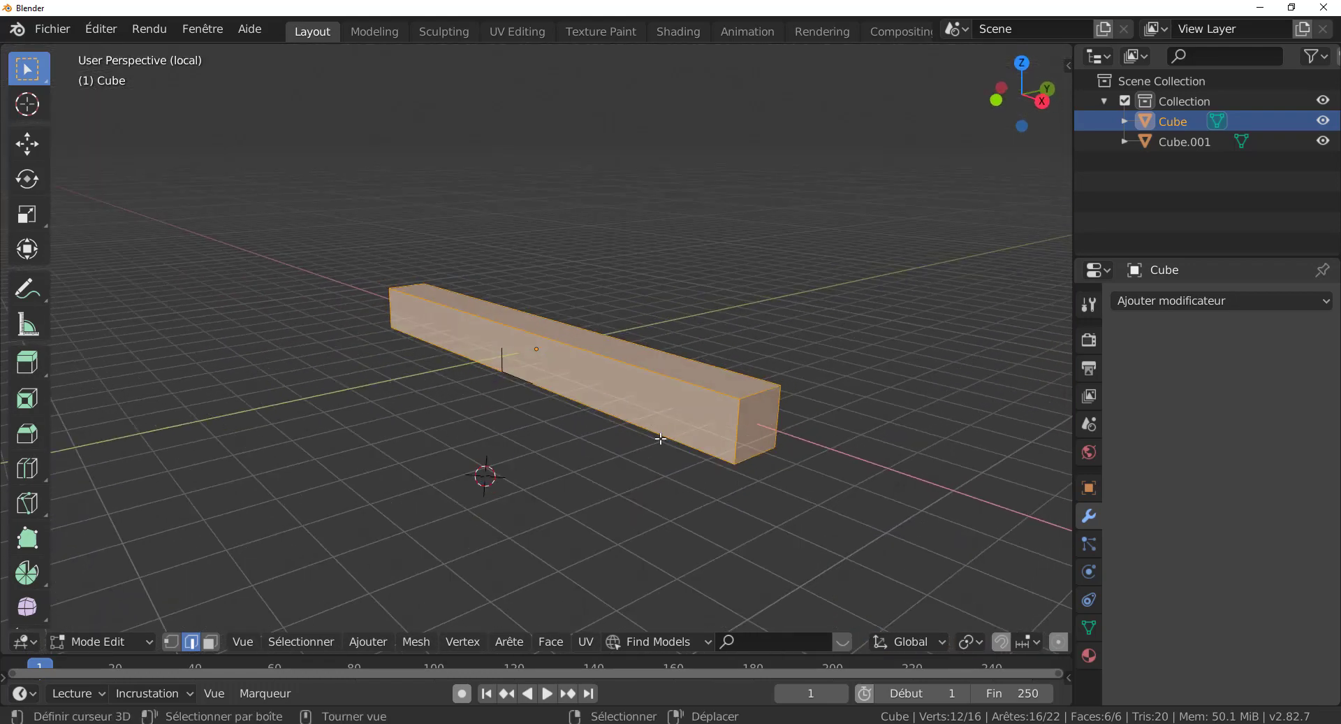
{"action": "key", "text": "ctrl"}
{"action": "key", "text": "KP_Divide"}
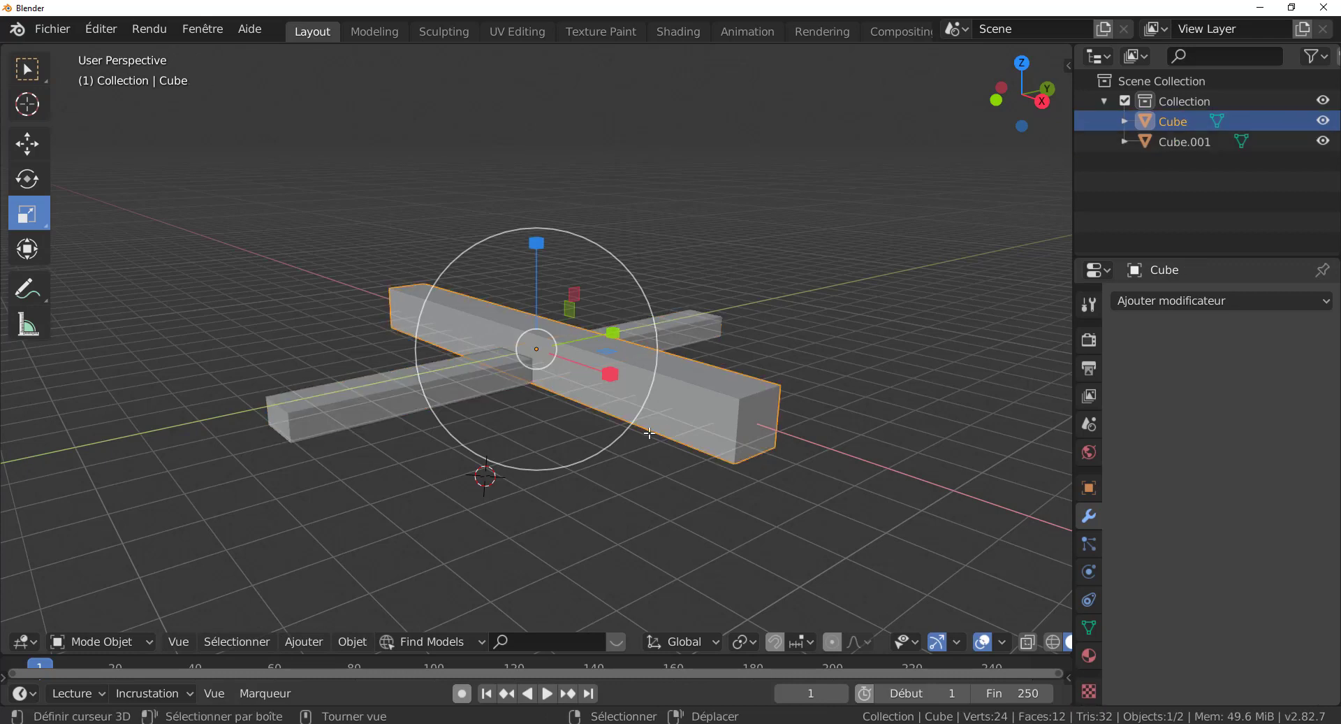
{"action": "key", "text": "g"}
{"action": "right_click", "coordinate": [658, 296]}
{"action": "key", "text": "ctrl+z"}
{"action": "key", "text": "ctrl+z"}
{"action": "key", "text": "ctrl+z"}
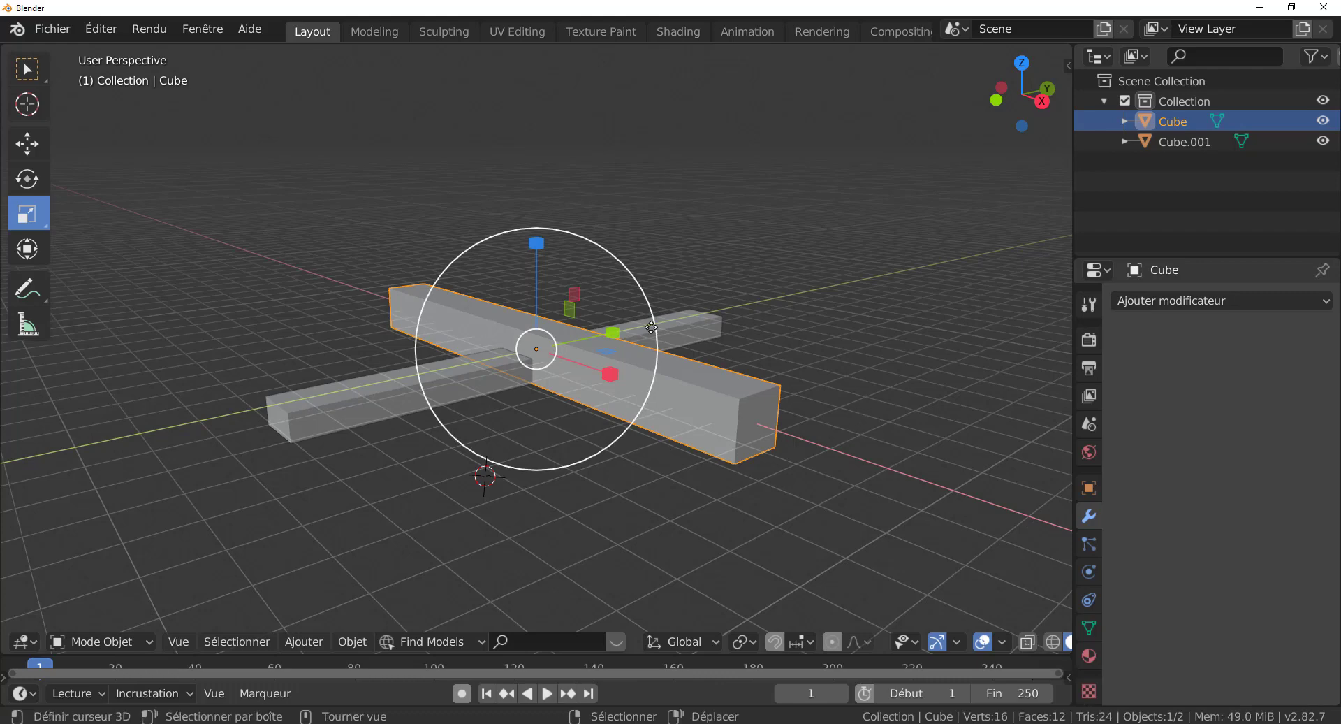
{"action": "key", "text": "g"}
{"action": "right_click", "coordinate": [652, 394]}
Step: Check the crossing from below and clear the mesh selection of the full-height bar in Edit Mode
{"action": "scroll", "coordinate": [649, 457], "scroll_direction": "up", "scroll_amount": 2}
{"action": "middle_click_drag", "start_coordinate": [649, 457], "coordinate": [591, 374]}
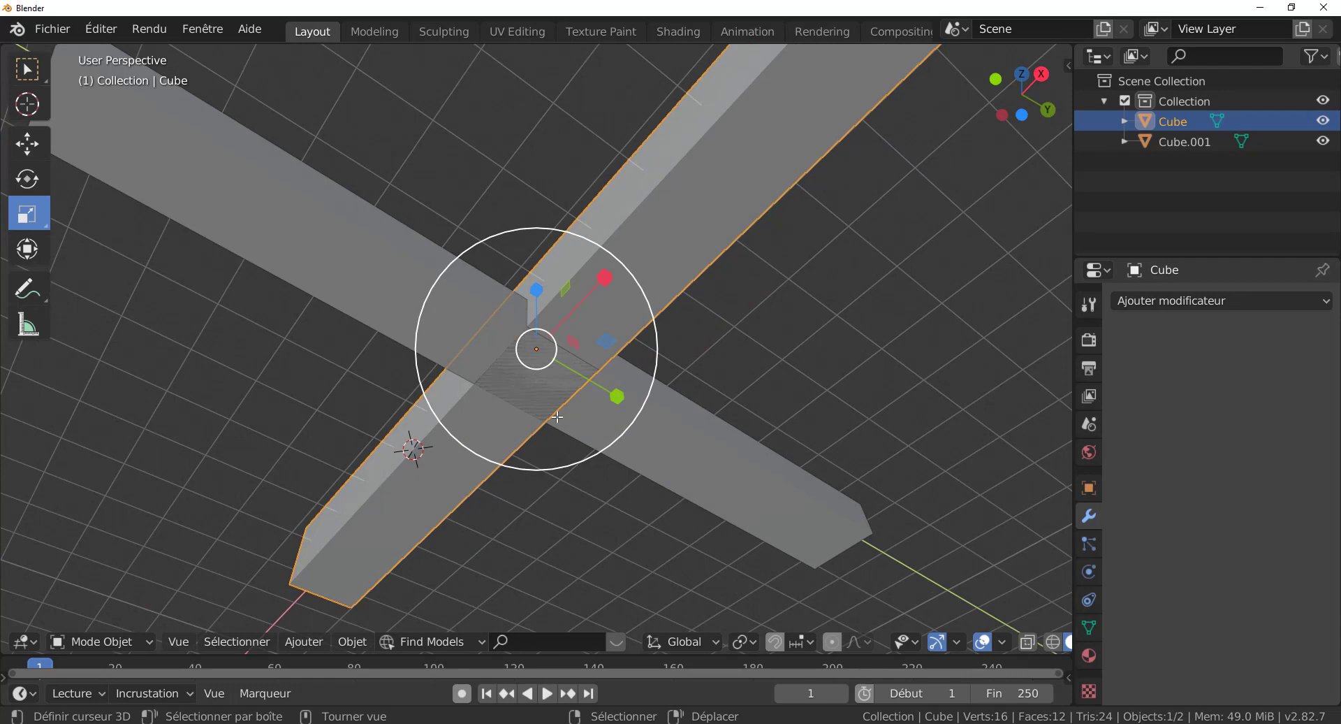
{"action": "middle_click_drag", "start_coordinate": [563, 419], "coordinate": [643, 411], "text": "shift"}
{"action": "key", "text": "Tab"}
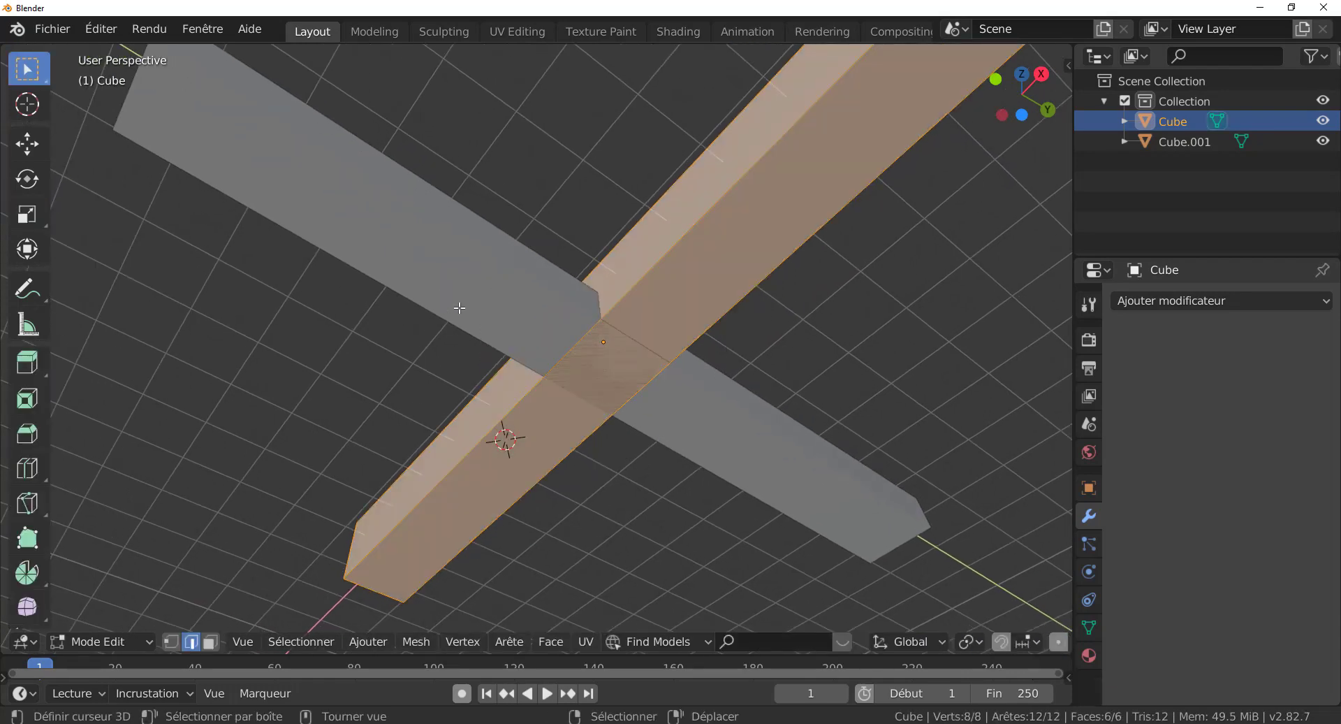
{"action": "key", "text": "alt+a"}
{"action": "key", "text": "Tab"}
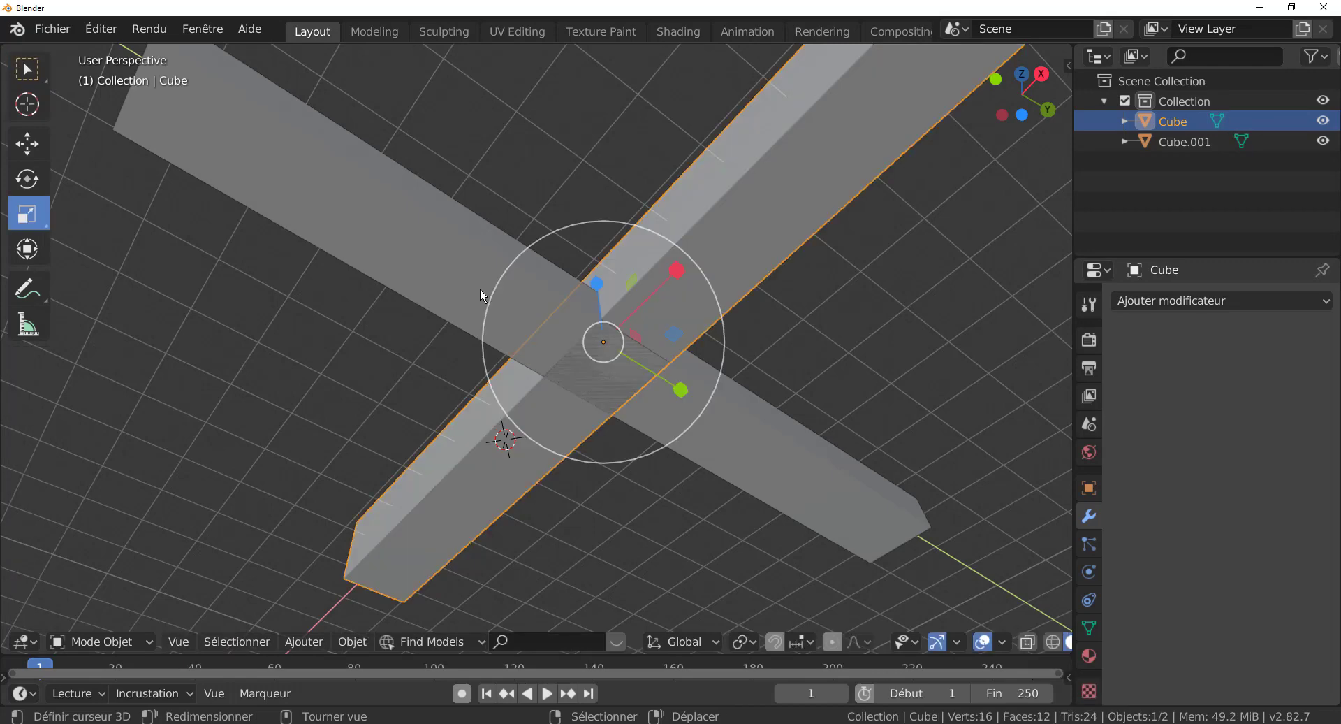
Step: Extrude the bottom face of the half-height bar downward by about 0.37 m and return to Object Mode
{"action": "left_click", "coordinate": [480, 290]}
{"action": "middle_click_drag", "start_coordinate": [468, 384], "coordinate": [613, 357]}
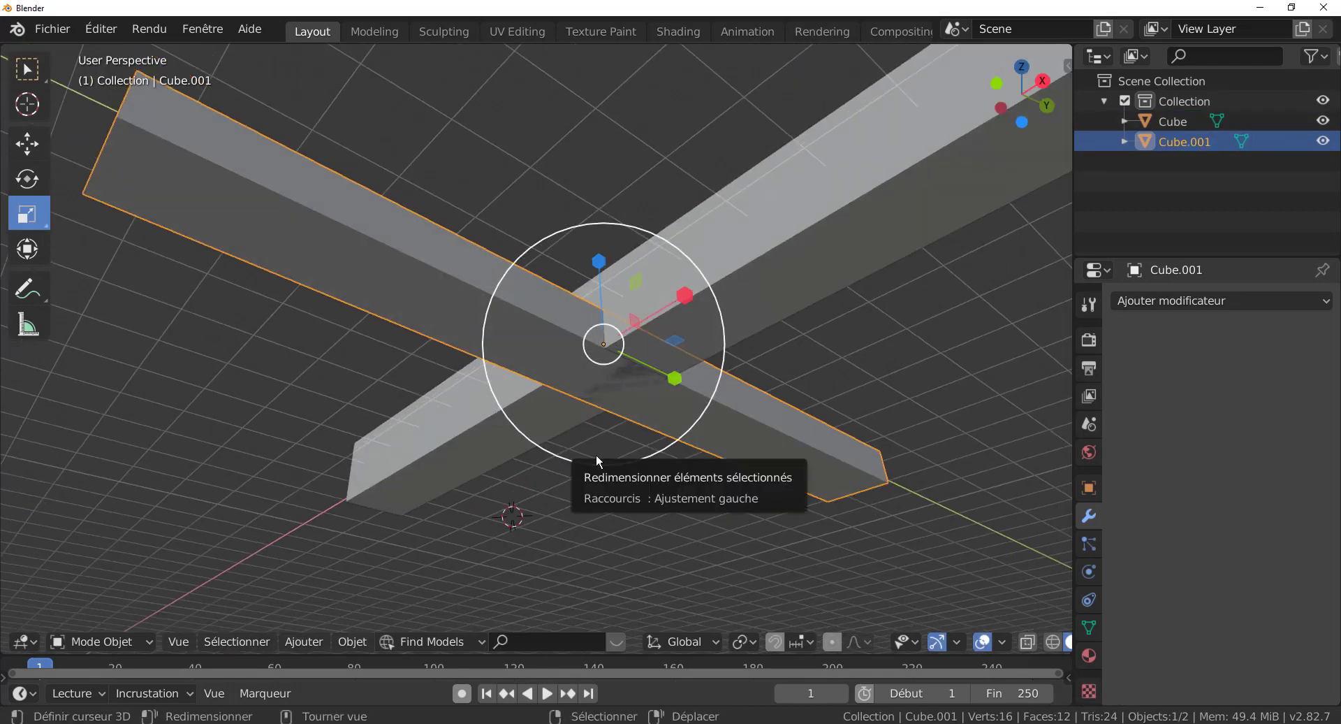
{"action": "key", "text": "Tab"}
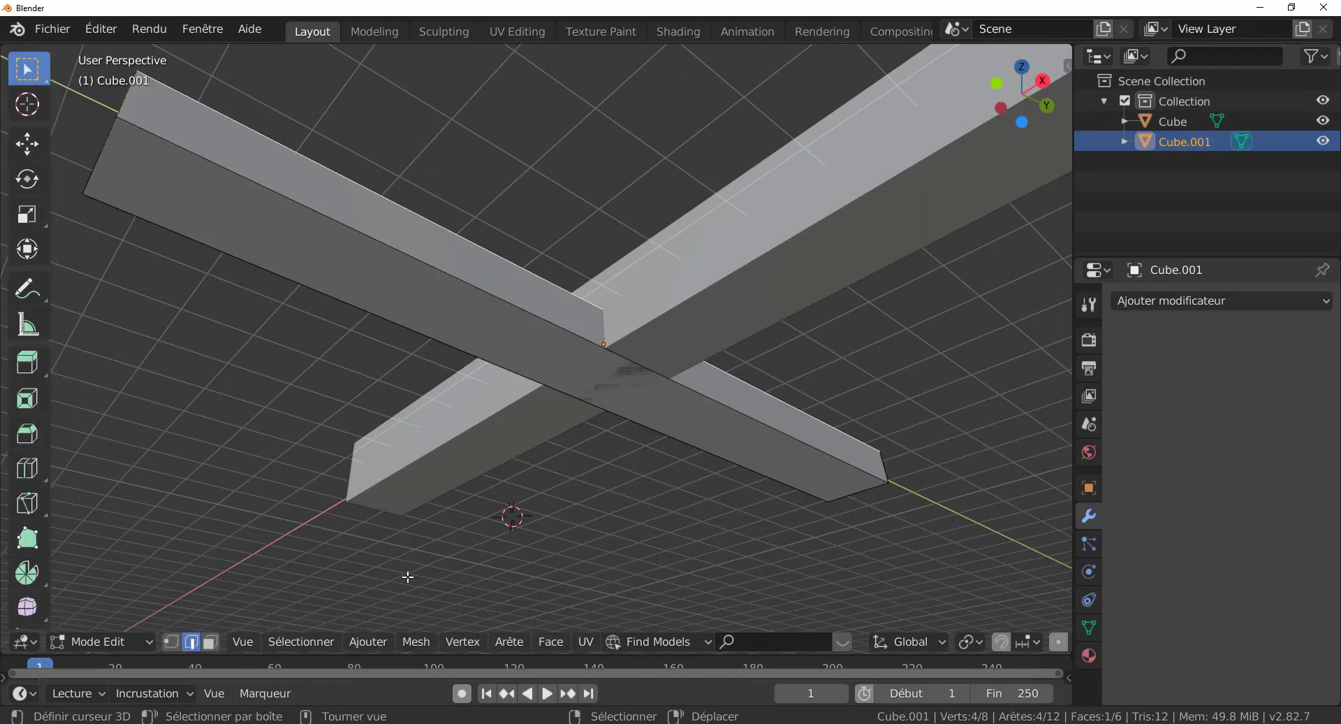
{"action": "key", "text": "3"}
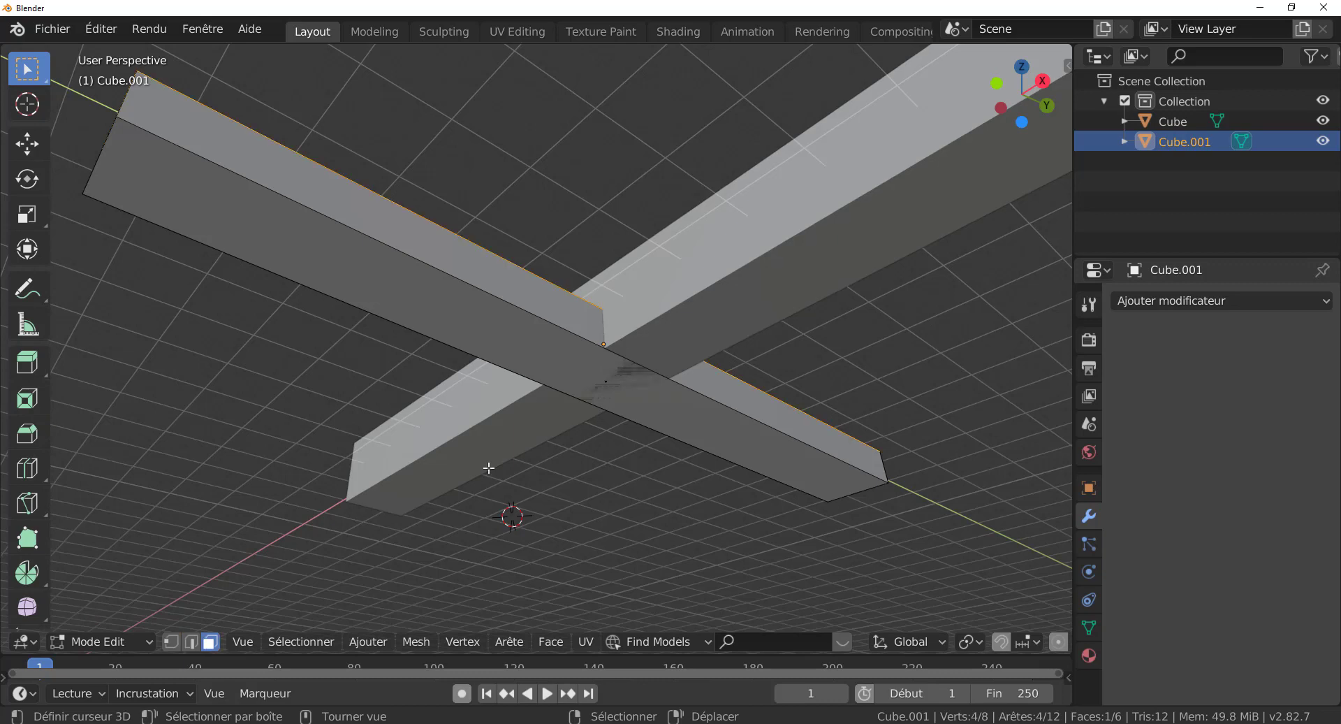
{"action": "left_click", "coordinate": [530, 346]}
{"action": "middle_click_drag", "start_coordinate": [563, 463], "coordinate": [578, 482]}
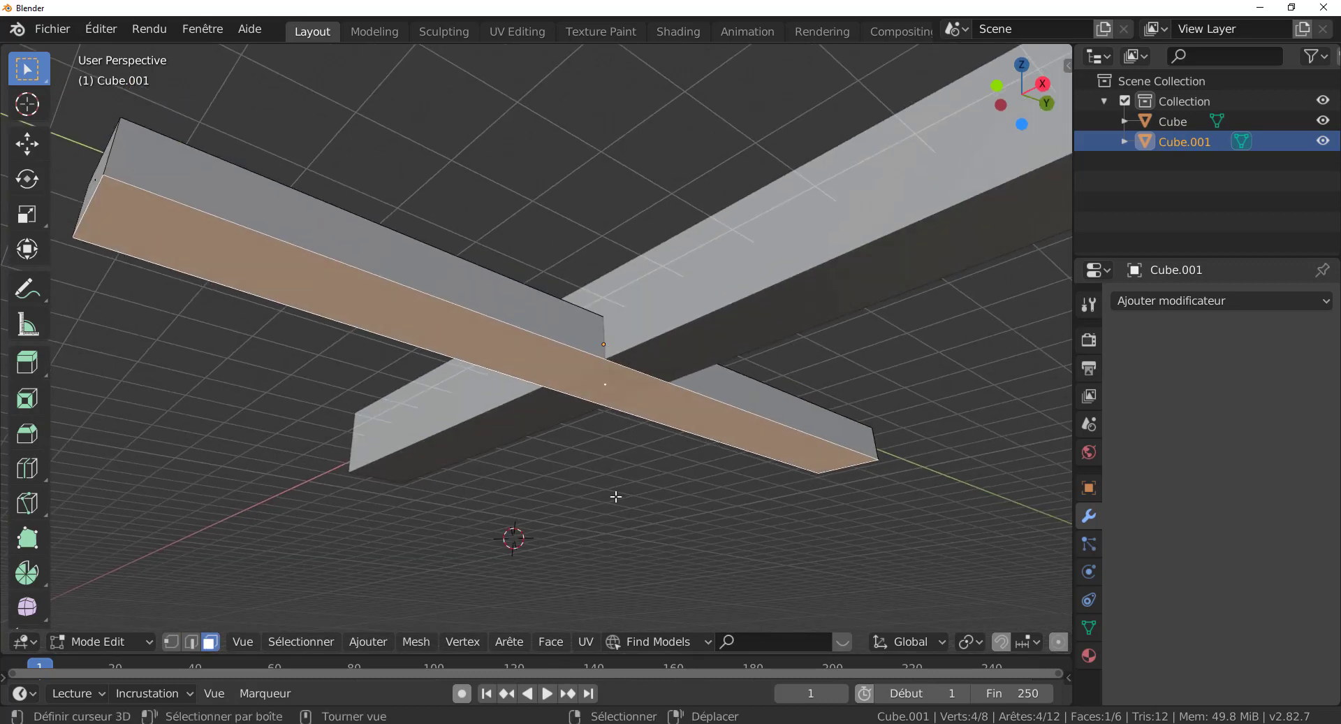
{"action": "scroll", "coordinate": [569, 458], "scroll_direction": "up", "scroll_amount": 2}
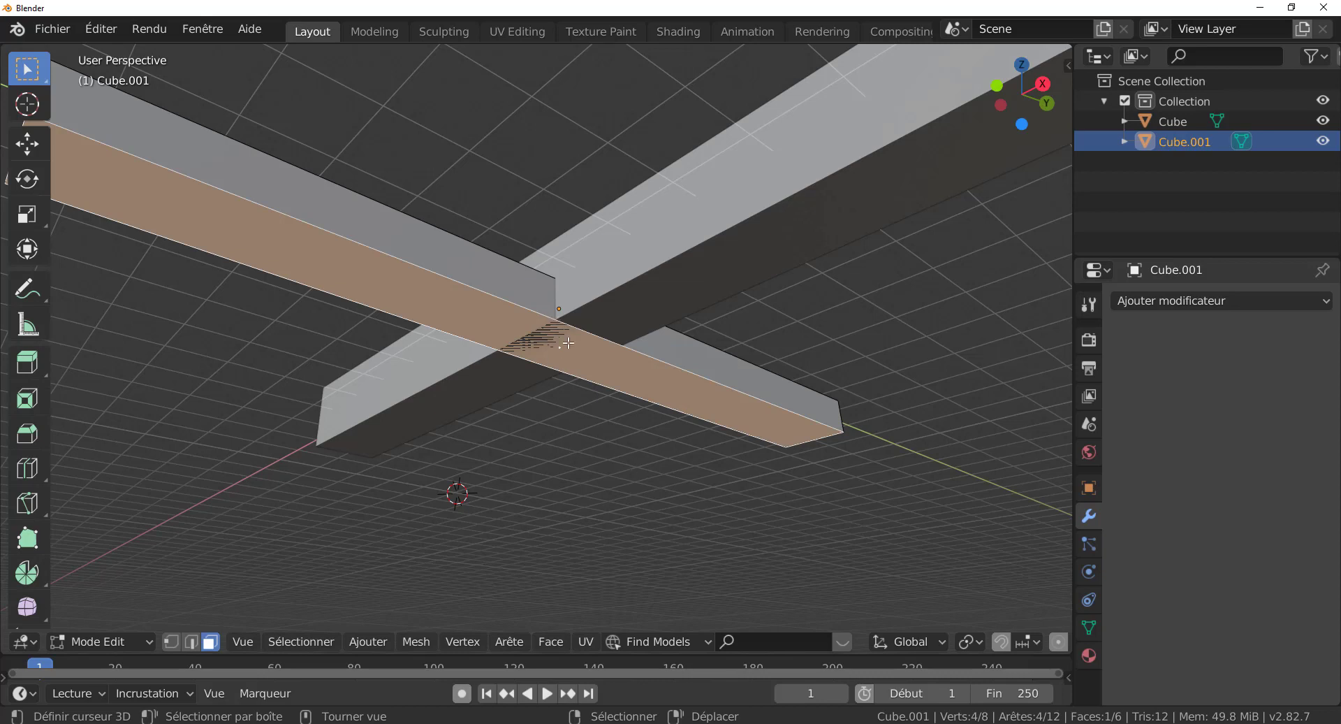
{"action": "key", "text": "e"}
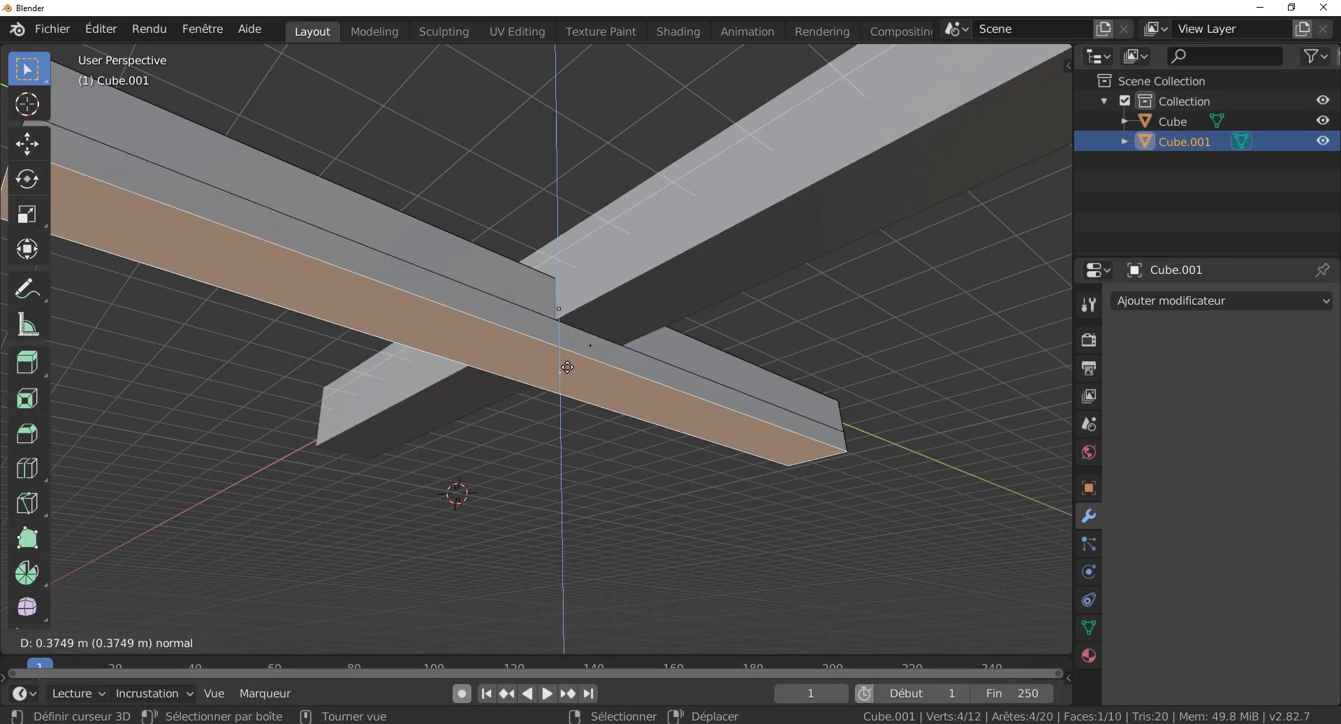
{"action": "left_click", "coordinate": [566, 363]}
{"action": "mouse_move", "coordinate": [582, 438]}
{"action": "middle_mouse_down"}
{"action": "mouse_move", "coordinate": [631, 410]}
{"action": "mouse_move", "coordinate": [604, 439]}
{"action": "mouse_move", "coordinate": [598, 420]}
{"action": "middle_mouse_up"}
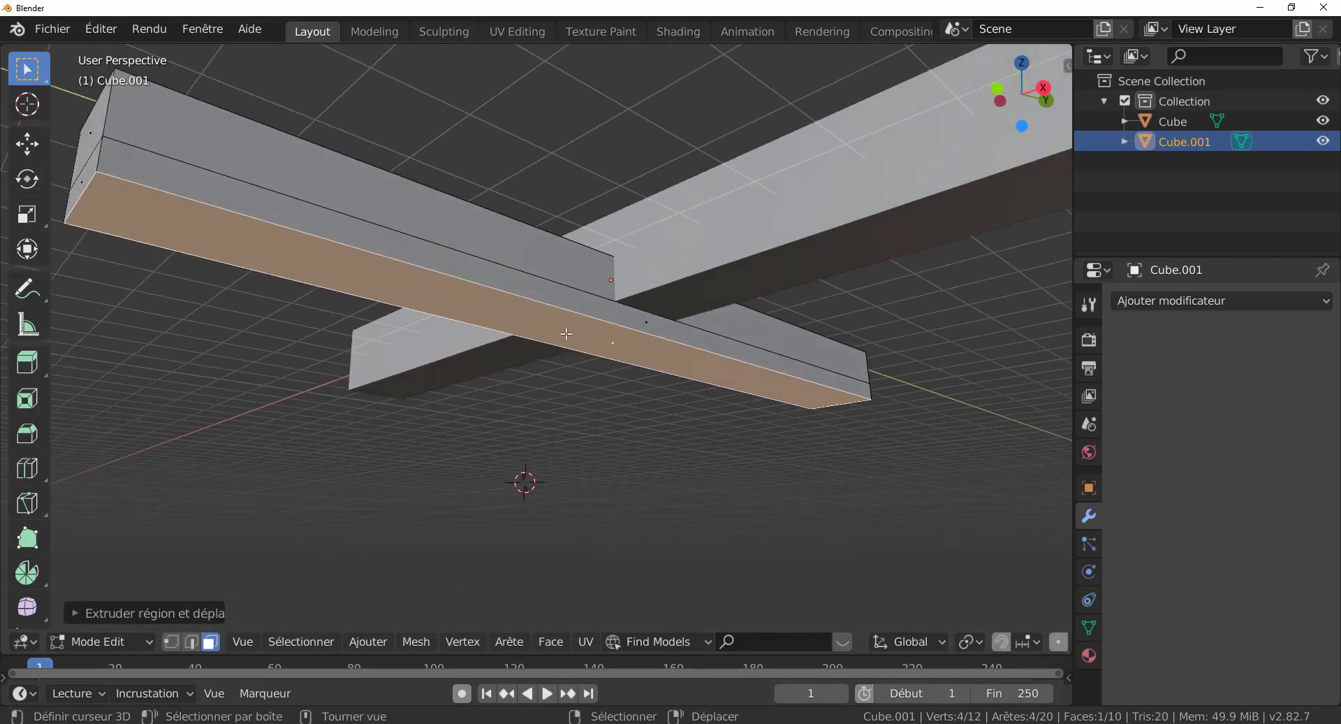
{"action": "middle_click_drag", "start_coordinate": [561, 274], "coordinate": [563, 321]}
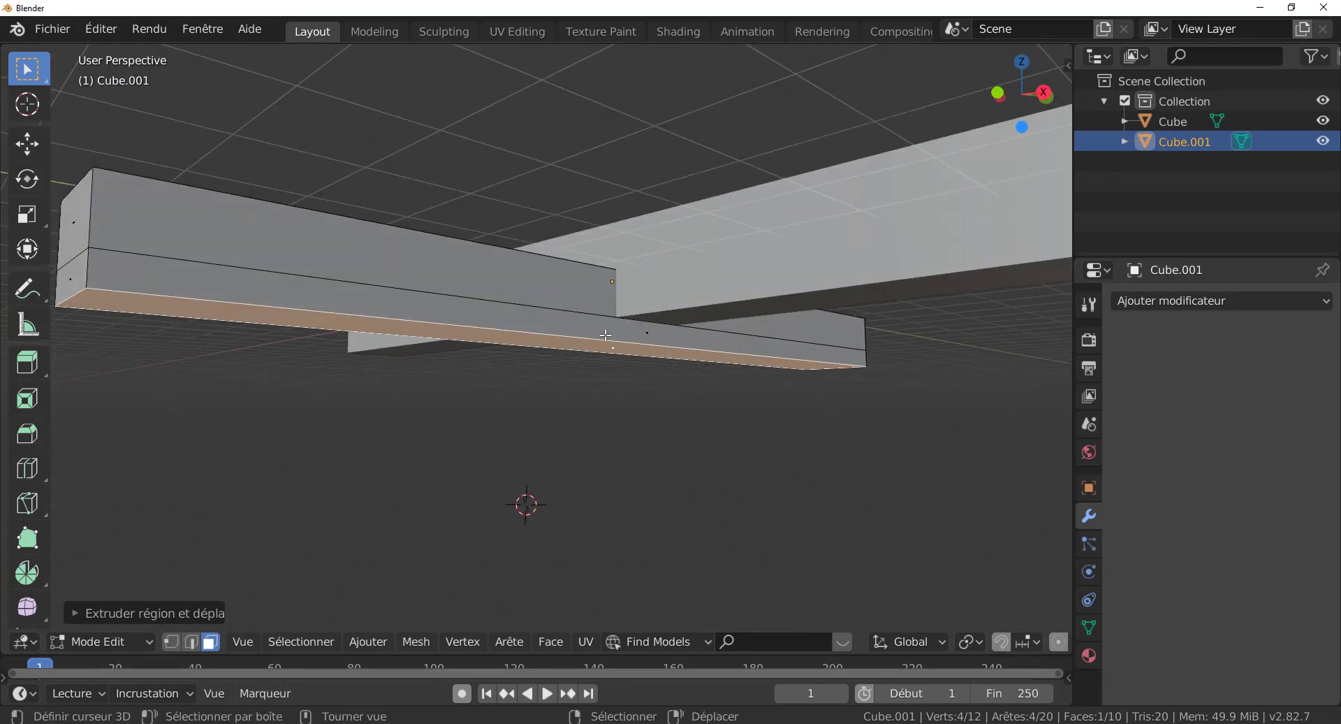
{"action": "middle_click_drag", "start_coordinate": [652, 389], "coordinate": [582, 382]}
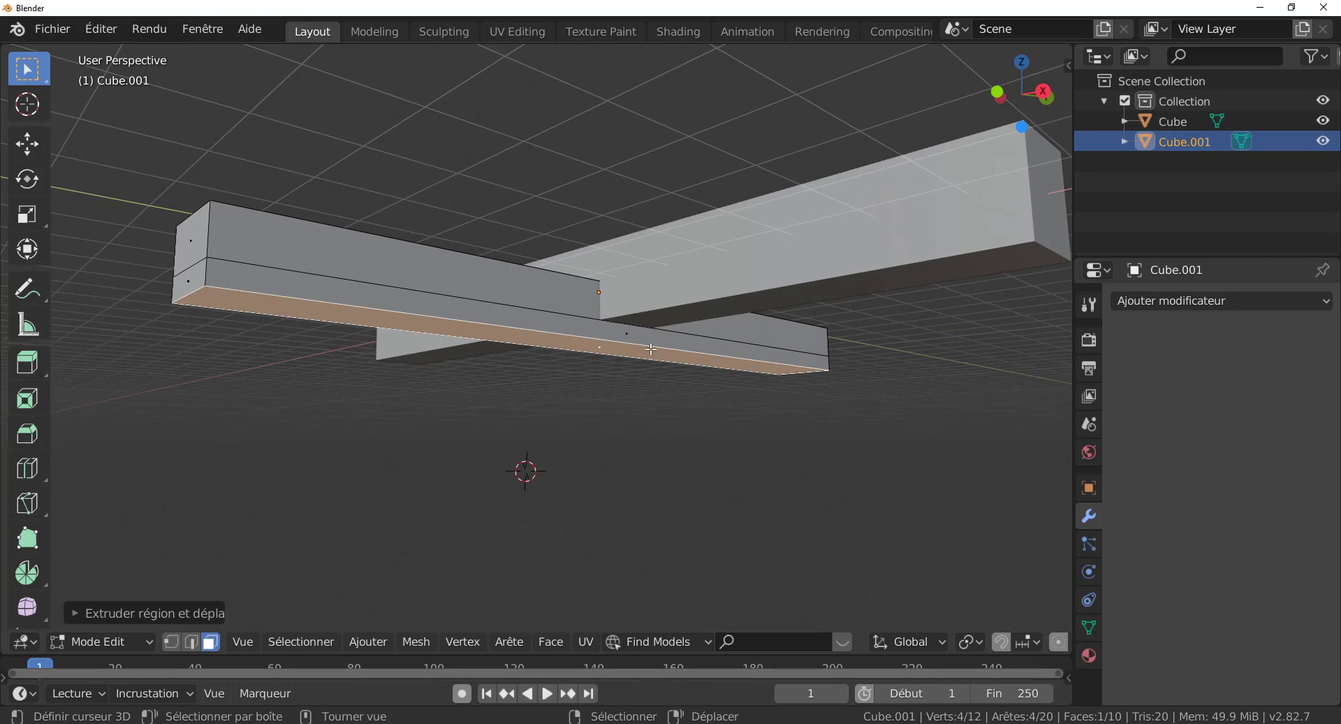
{"action": "key", "text": "Tab"}
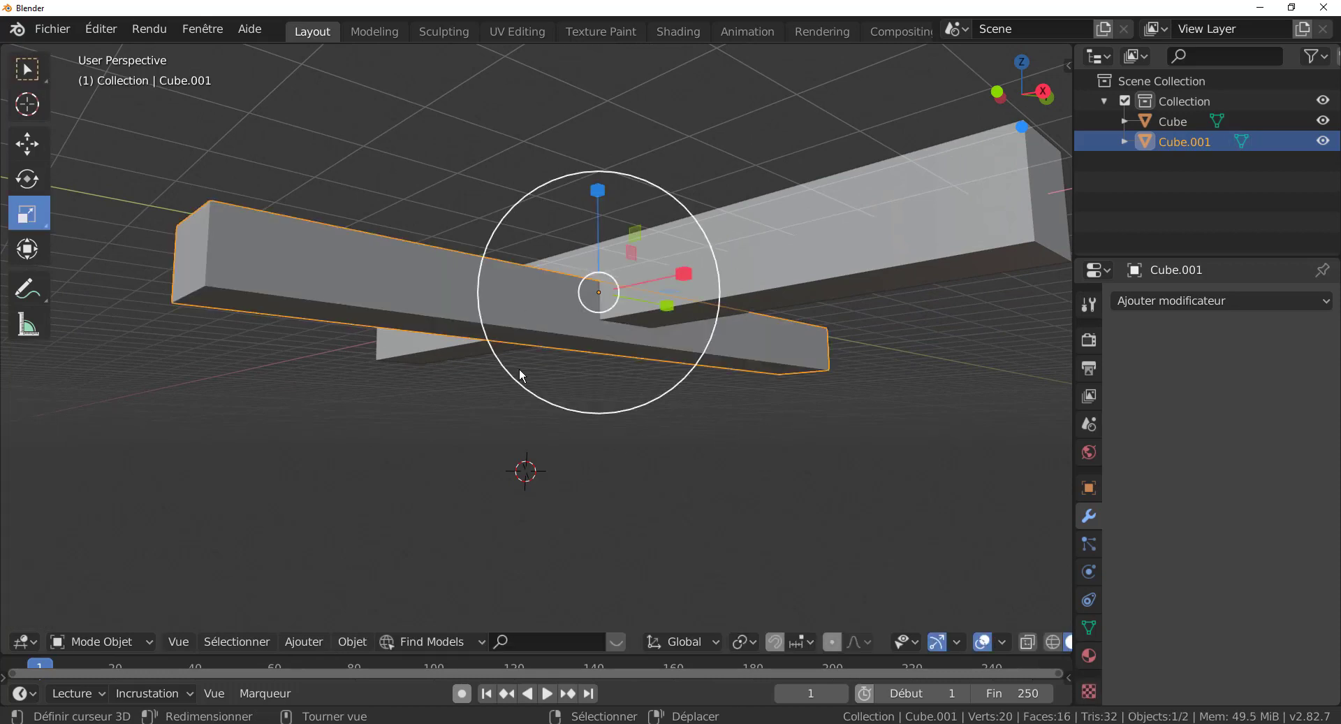
Step: Add a Boolean Difference modifier to the full-height bar with Cube.001 as the cutting object
{"action": "middle_click_drag", "start_coordinate": [518, 367], "coordinate": [521, 387]}
{"action": "left_click", "coordinate": [774, 252]}
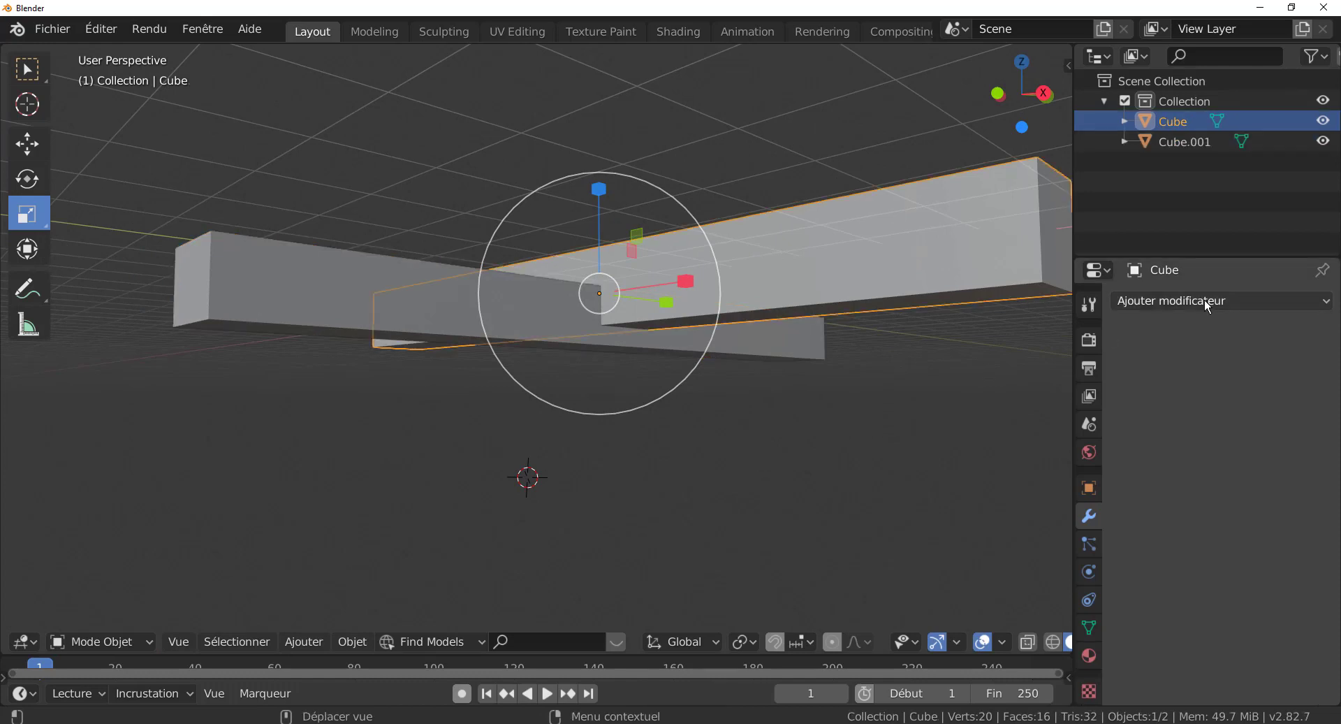
{"action": "left_click", "coordinate": [1204, 300]}
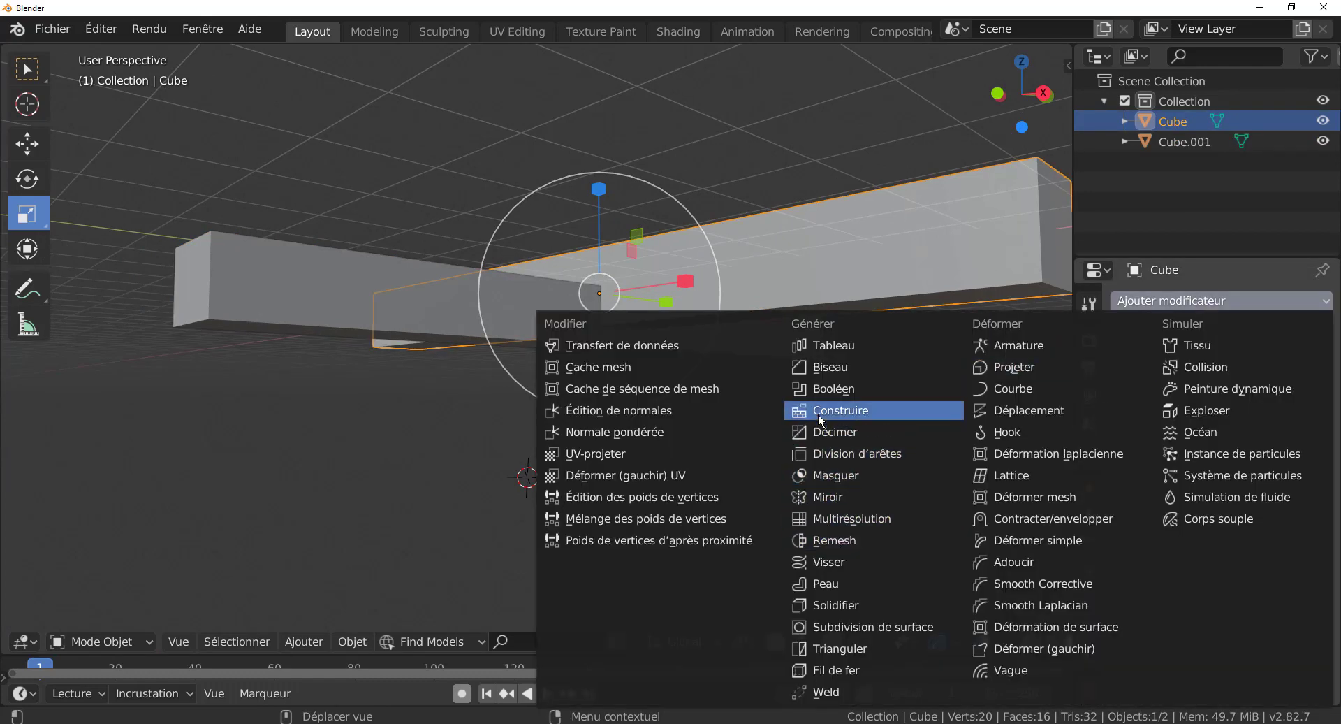
{"action": "left_click", "coordinate": [820, 390]}
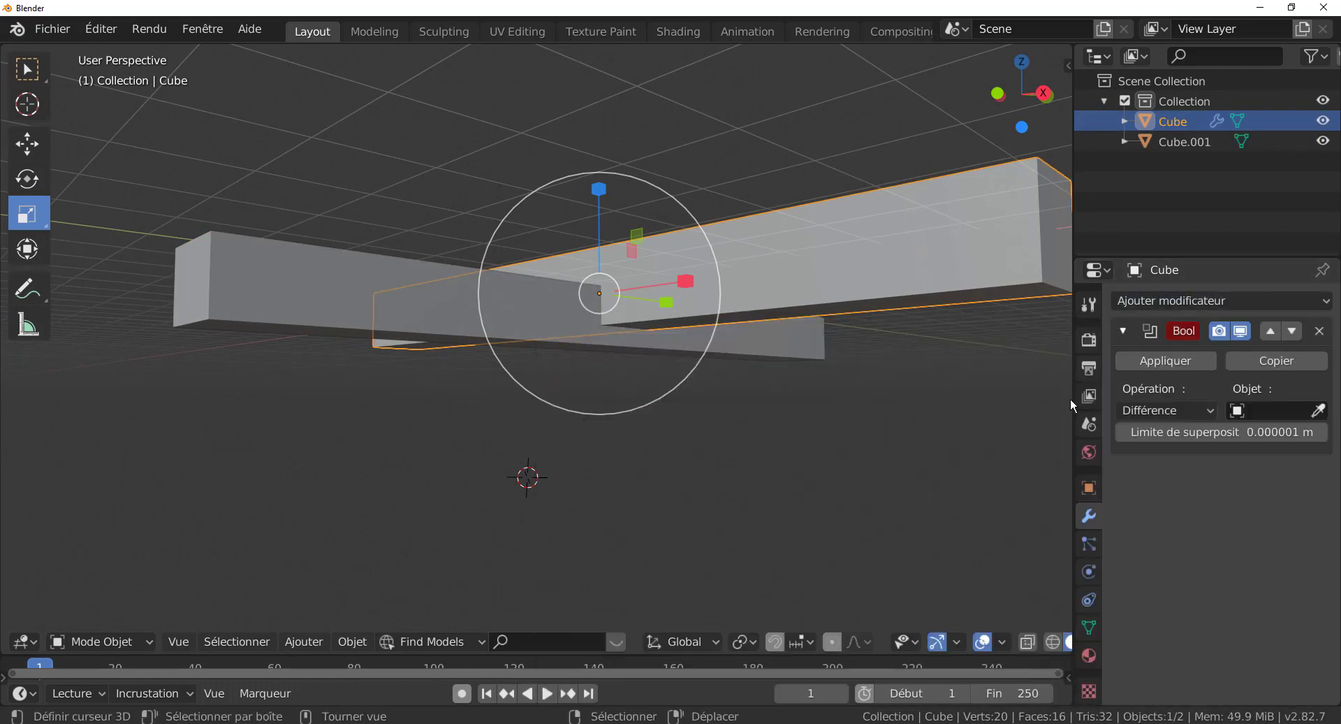
{"action": "left_click", "coordinate": [1318, 410]}
{"action": "left_click", "coordinate": [428, 322]}
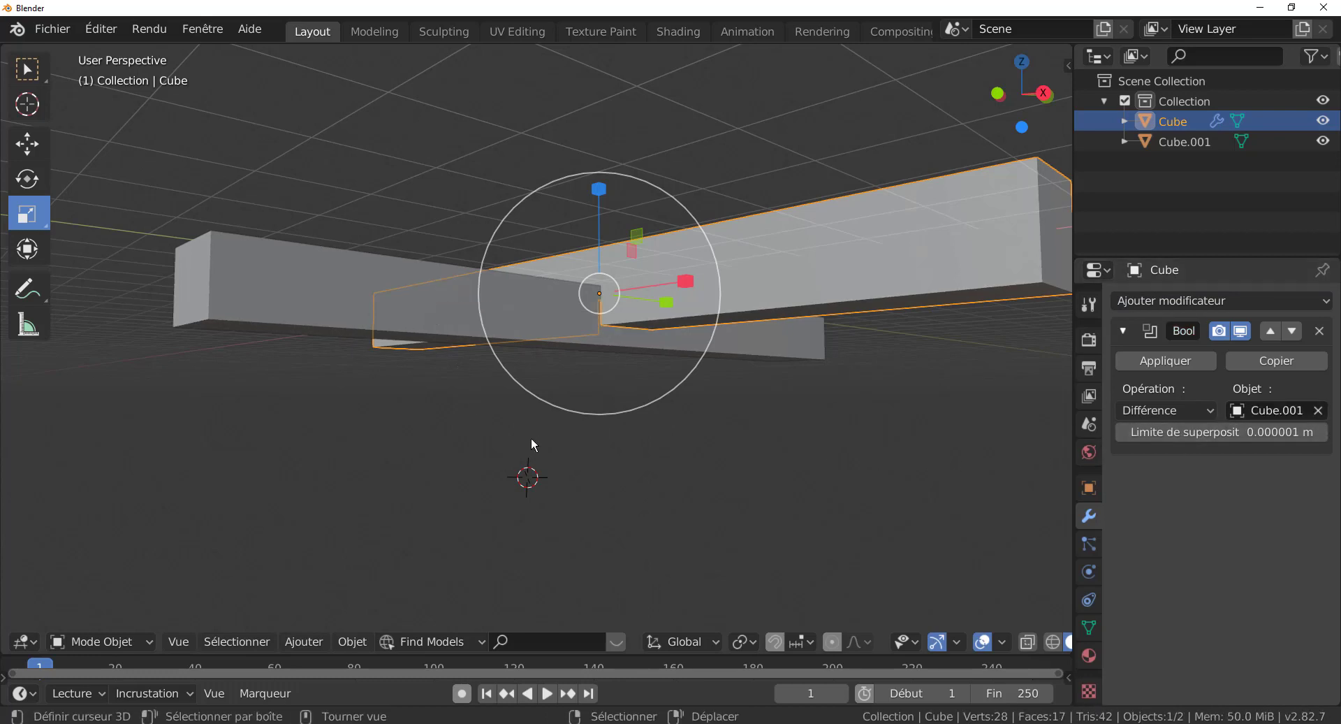
Step: Isolate the full-height bar in local view and compare its notch in Object Mode with the mesh in Edit Mode
{"action": "middle_click_drag", "start_coordinate": [531, 437], "coordinate": [532, 462]}
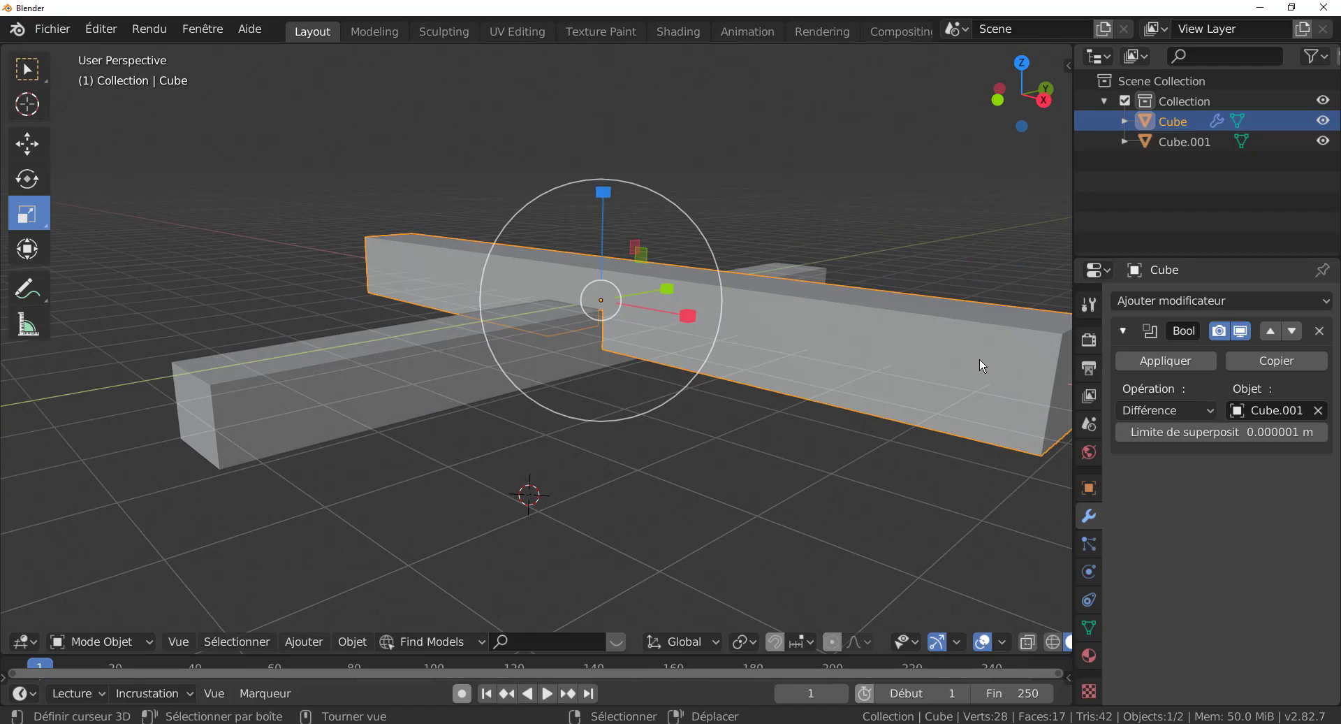
{"action": "key", "text": "KP_Divide"}
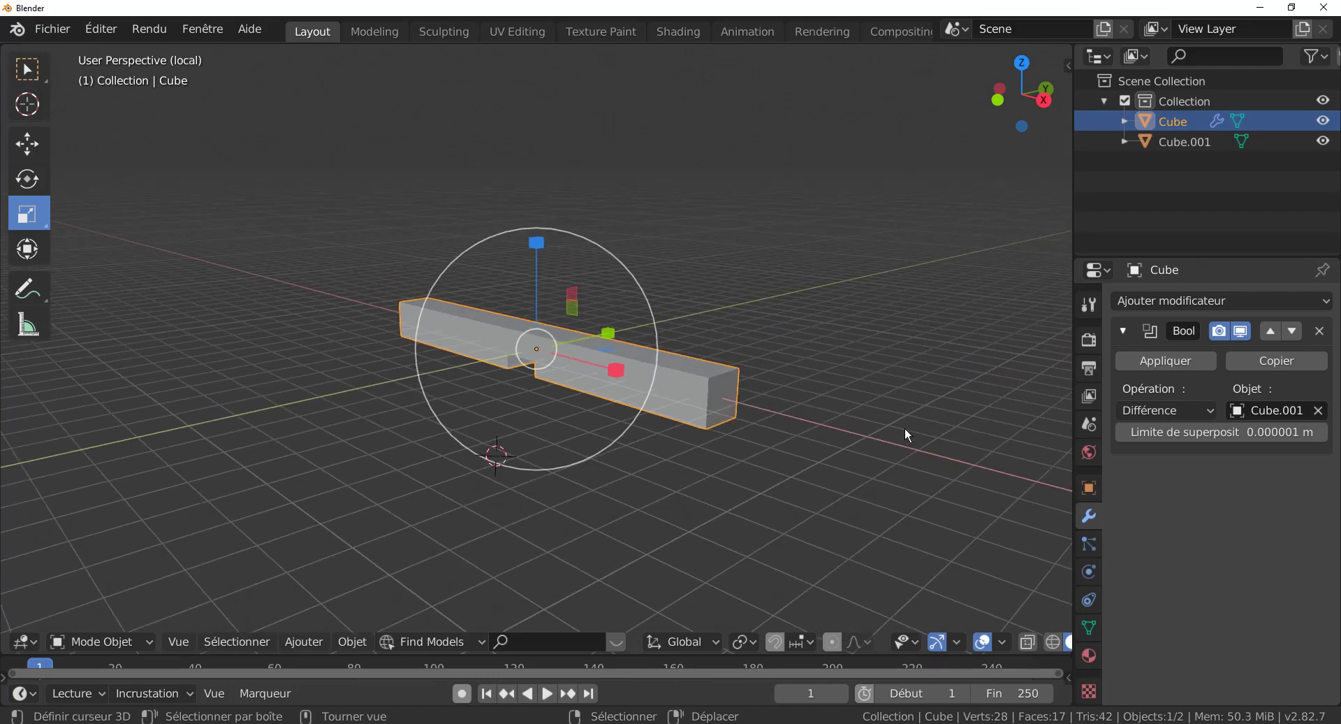
{"action": "middle_click_drag", "start_coordinate": [904, 426], "coordinate": [513, 396]}
{"action": "key", "text": "alt+z"}
{"action": "key", "text": "Tab"}
{"action": "key", "text": "Tab"}
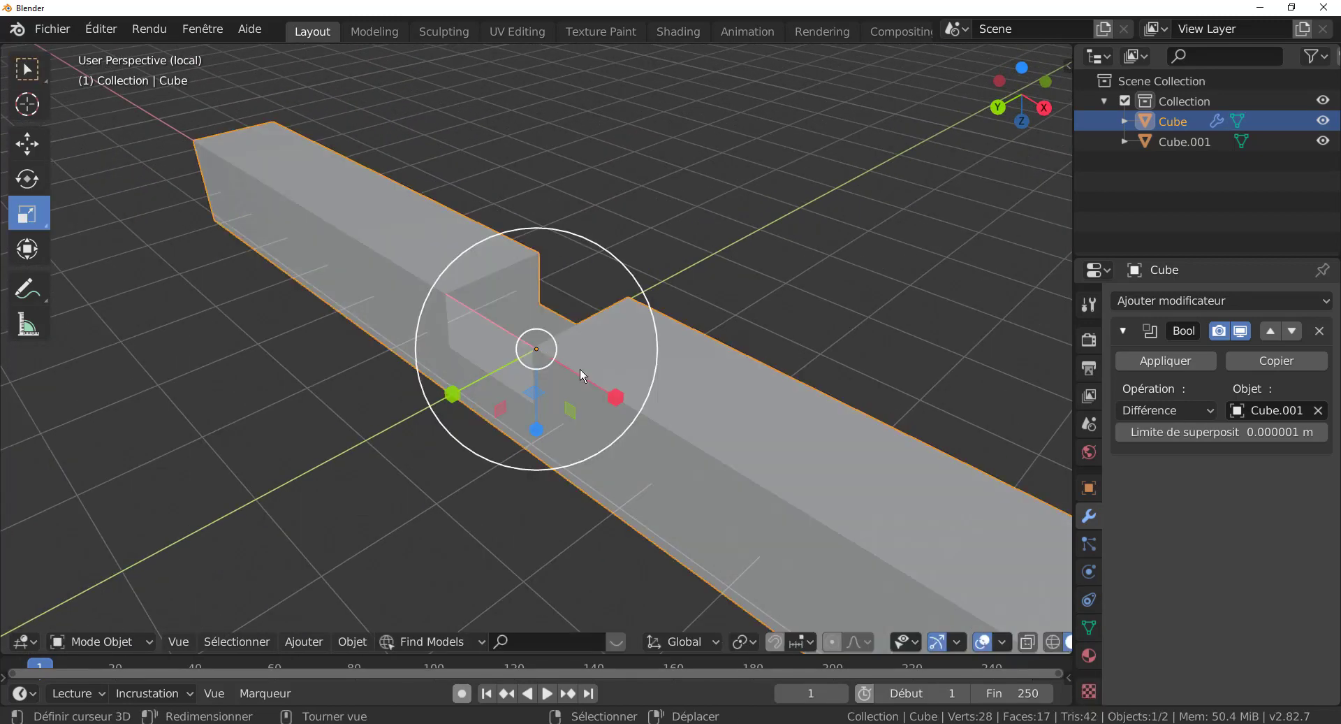
{"action": "key", "text": "Tab"}
{"action": "key", "text": "Tab"}
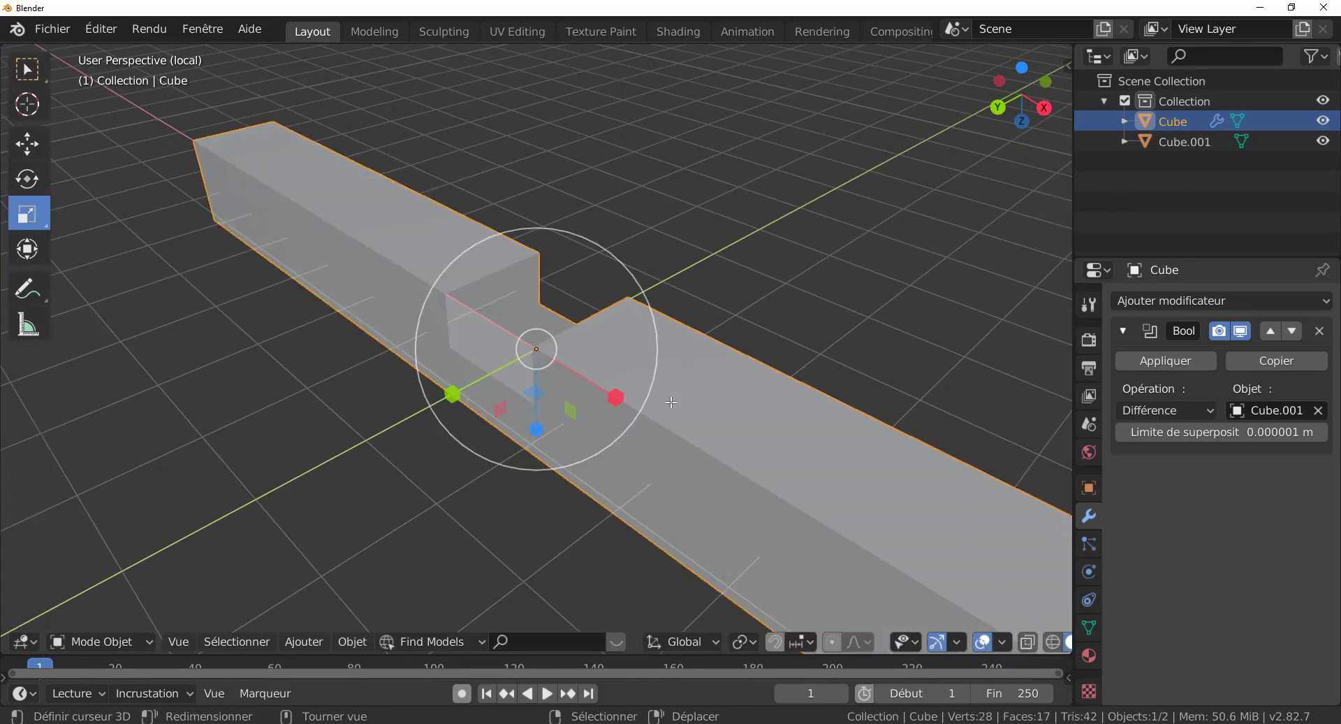
{"action": "middle_click_drag", "start_coordinate": [671, 402], "coordinate": [685, 426]}
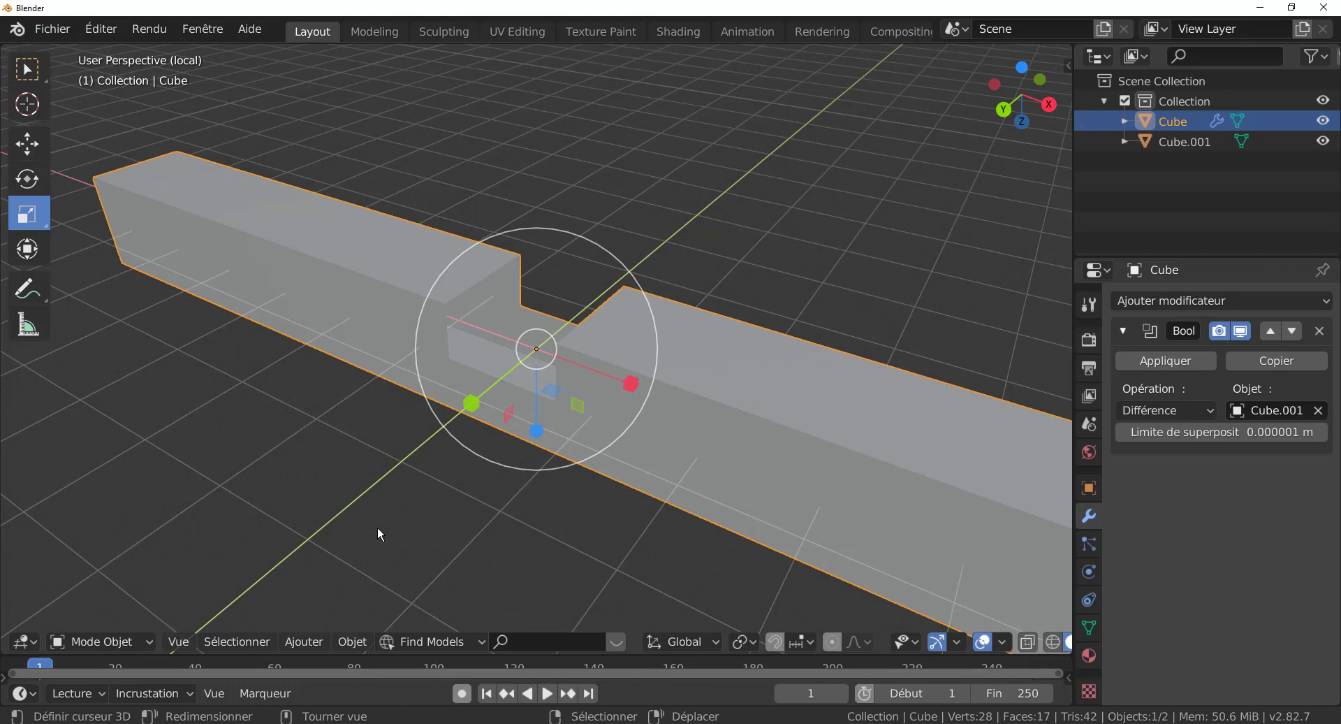
Step: Select the bar's whole mesh in Edit Mode, try moving it, cancel the move and return to Object Mode
{"action": "key", "text": "Tab"}
{"action": "middle_click_drag", "start_coordinate": [631, 398], "coordinate": [634, 405]}
{"action": "key", "text": "Tab"}
{"action": "key", "text": "Tab"}
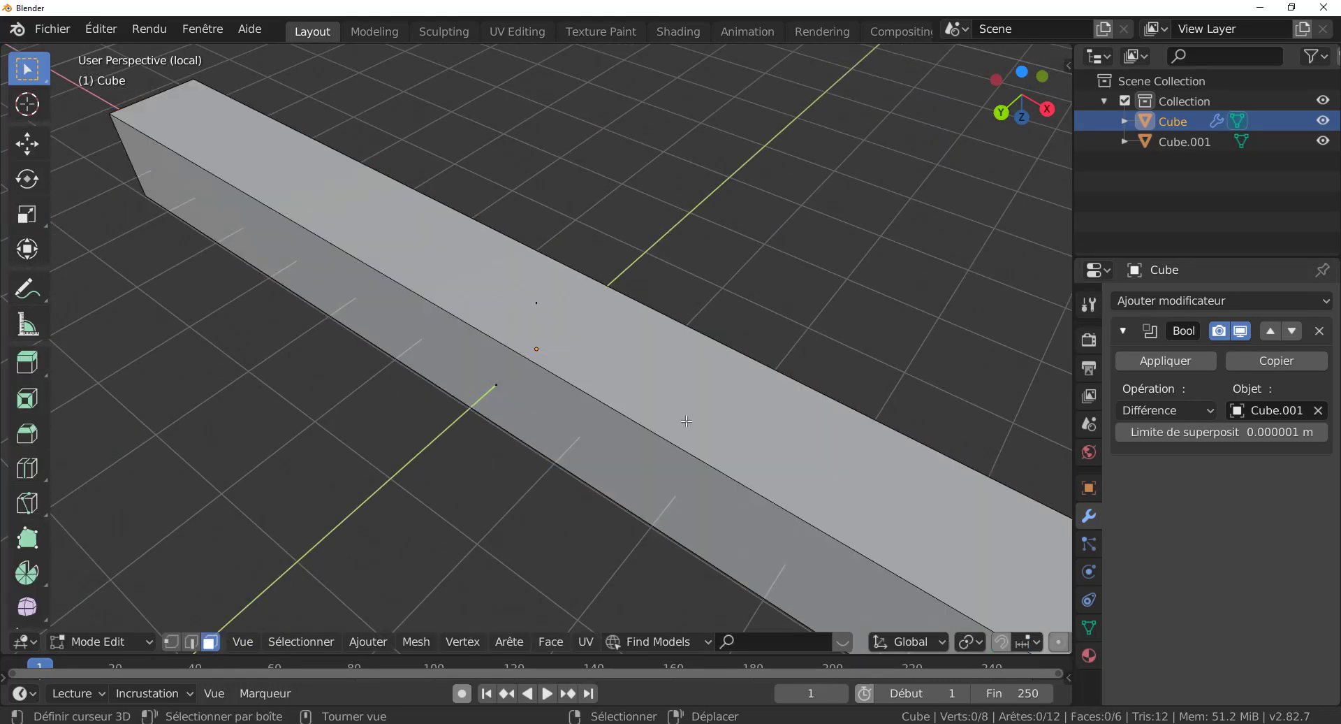
{"action": "key", "text": "a"}
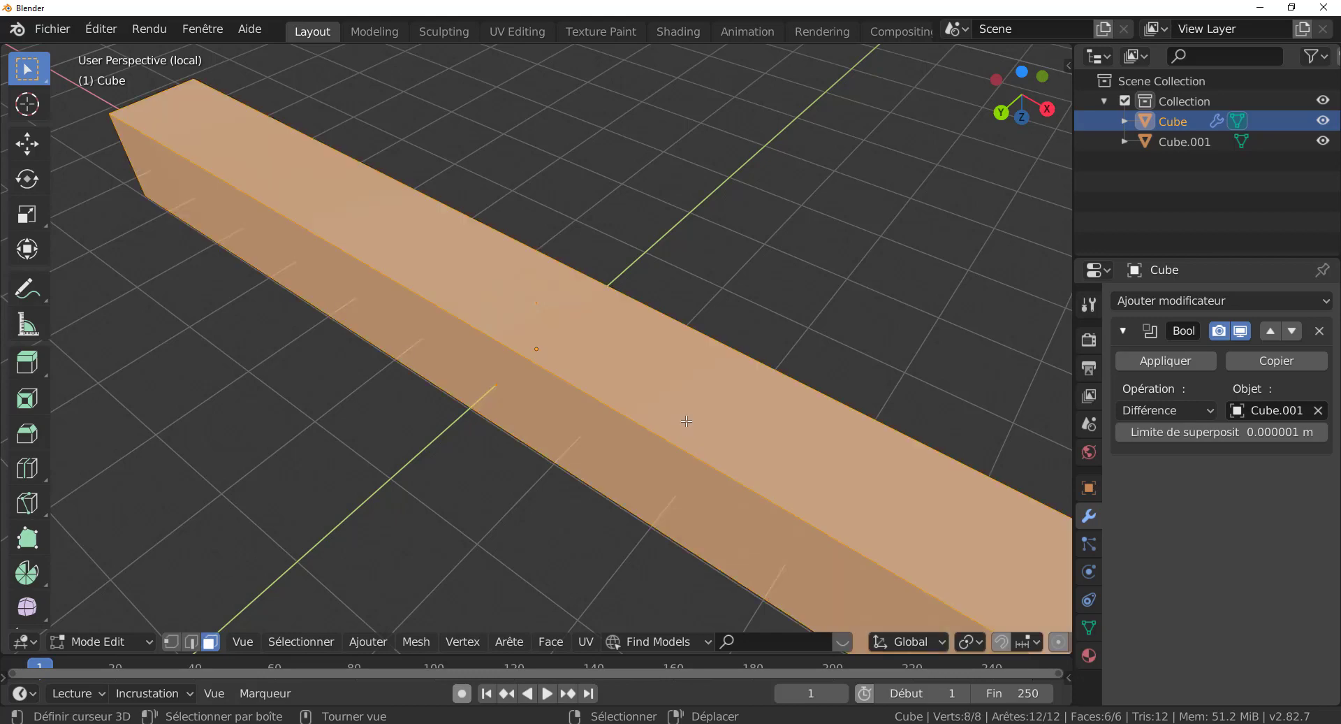
{"action": "key", "text": "g"}
{"action": "key", "text": "Escape"}
{"action": "key", "text": "Tab"}
Step: Apply the Boolean modifier to the full-height bar and show the resulting mesh in Edit Mode
{"action": "middle_click_drag", "start_coordinate": [669, 287], "coordinate": [548, 405]}
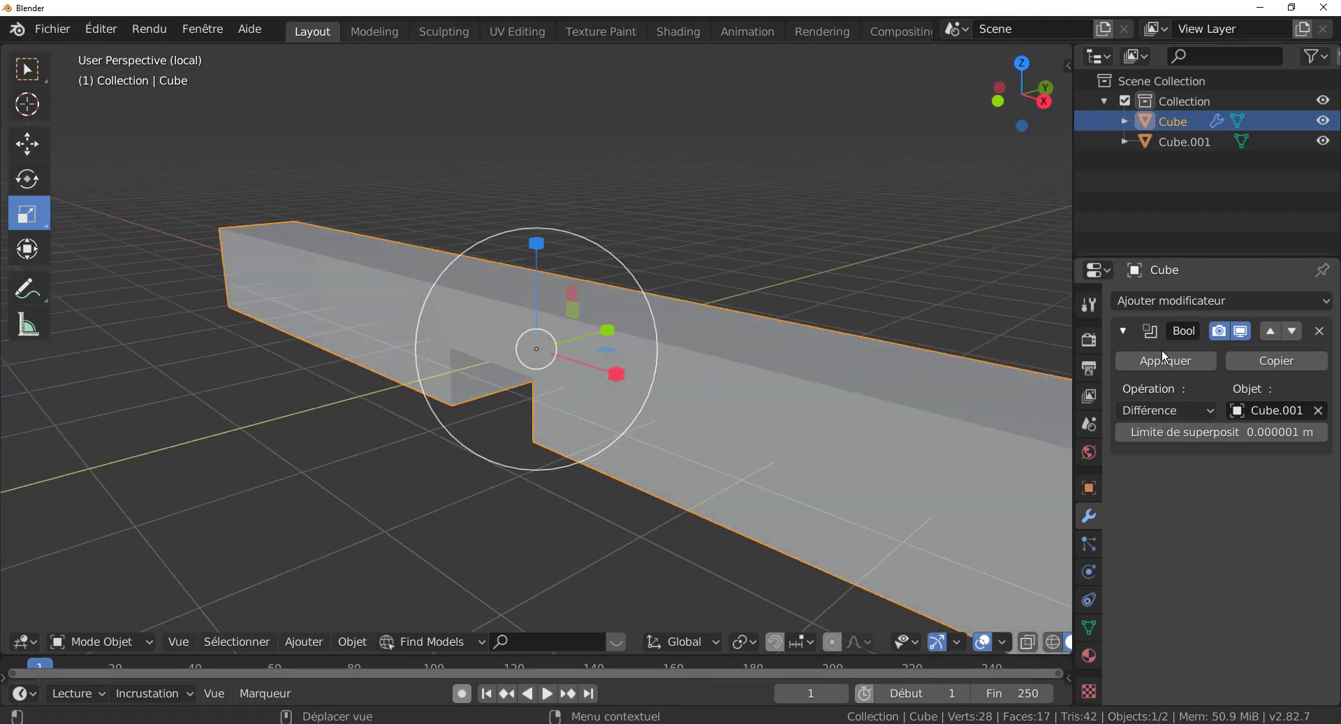
{"action": "left_click", "coordinate": [1176, 360]}
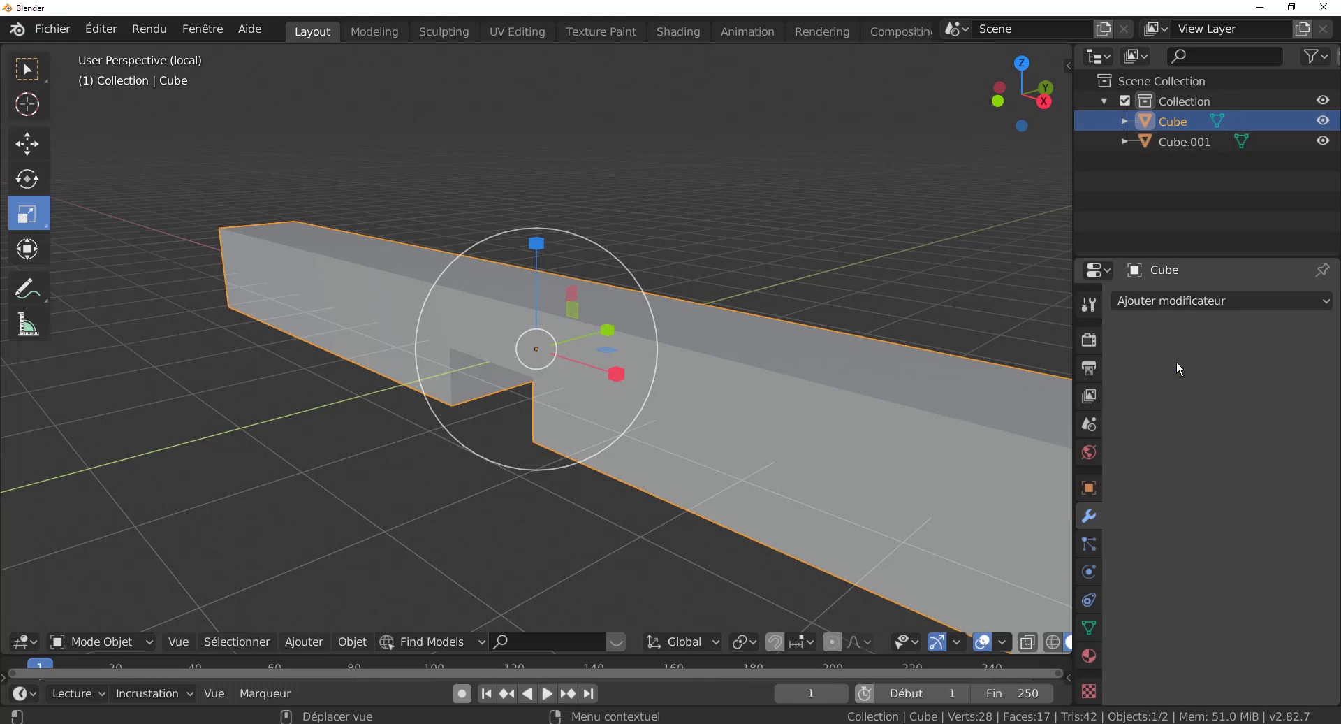
{"action": "key", "text": "Tab"}
{"action": "middle_click_drag", "start_coordinate": [697, 459], "coordinate": [391, 609]}
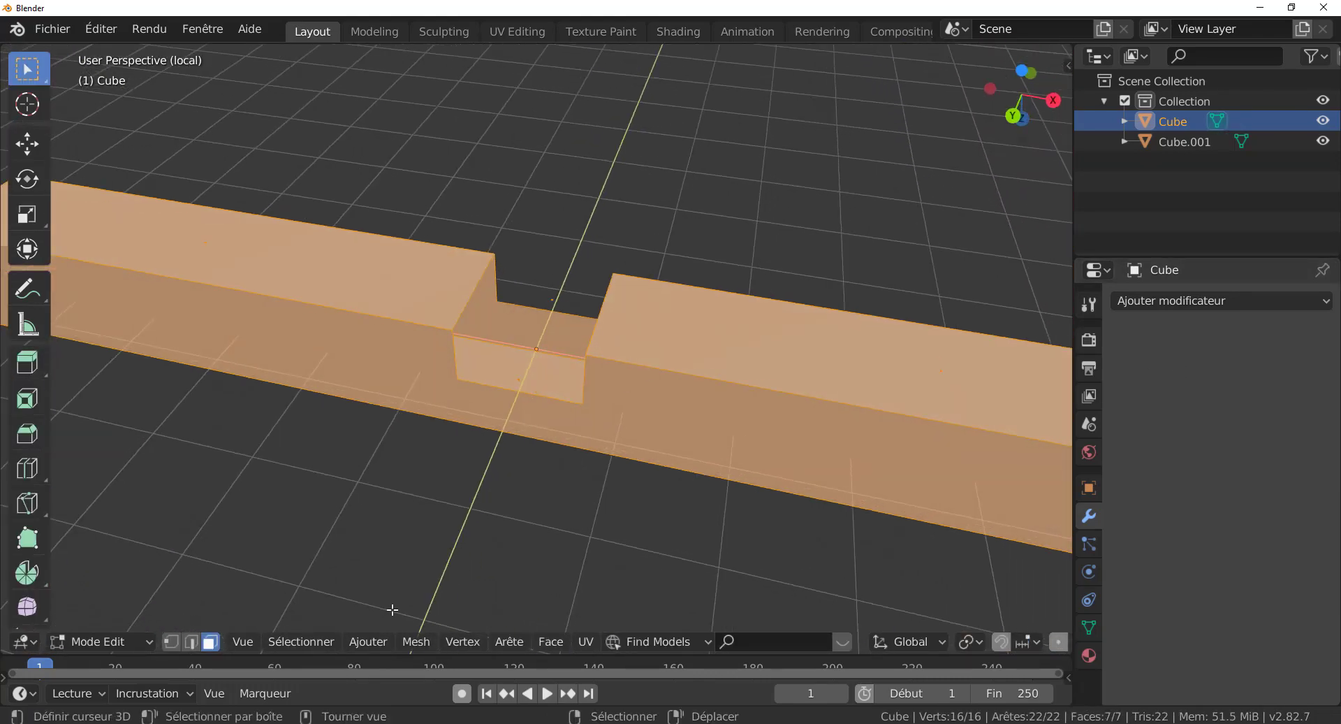
Step: Select the two open edge loops on either side of the notch in edge select mode and bridge them
{"action": "left_click", "coordinate": [192, 641]}
{"action": "left_click", "coordinate": [532, 336], "text": "alt"}
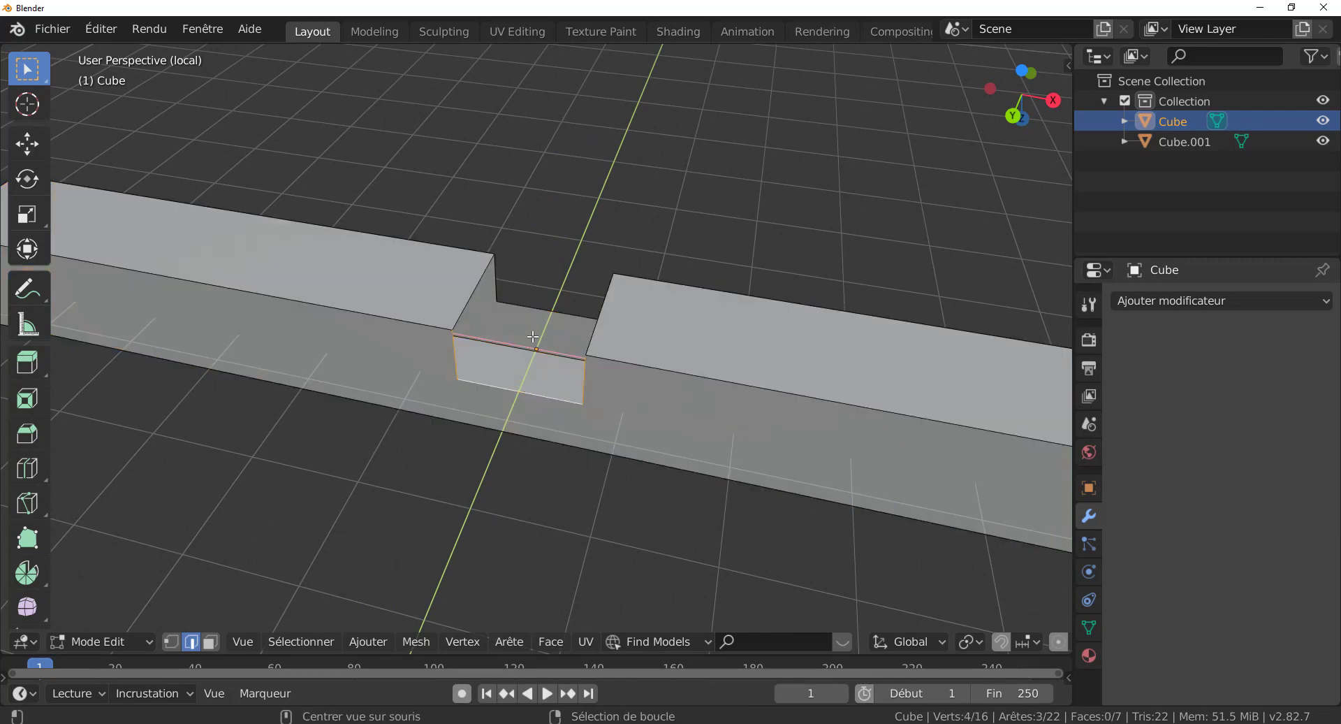
{"action": "left_click", "coordinate": [547, 309], "text": "alt+shift"}
{"action": "mouse_move", "coordinate": [527, 447]}
{"action": "middle_mouse_down"}
{"action": "mouse_move", "coordinate": [601, 421]}
{"action": "mouse_move", "coordinate": [505, 434]}
{"action": "middle_mouse_up"}
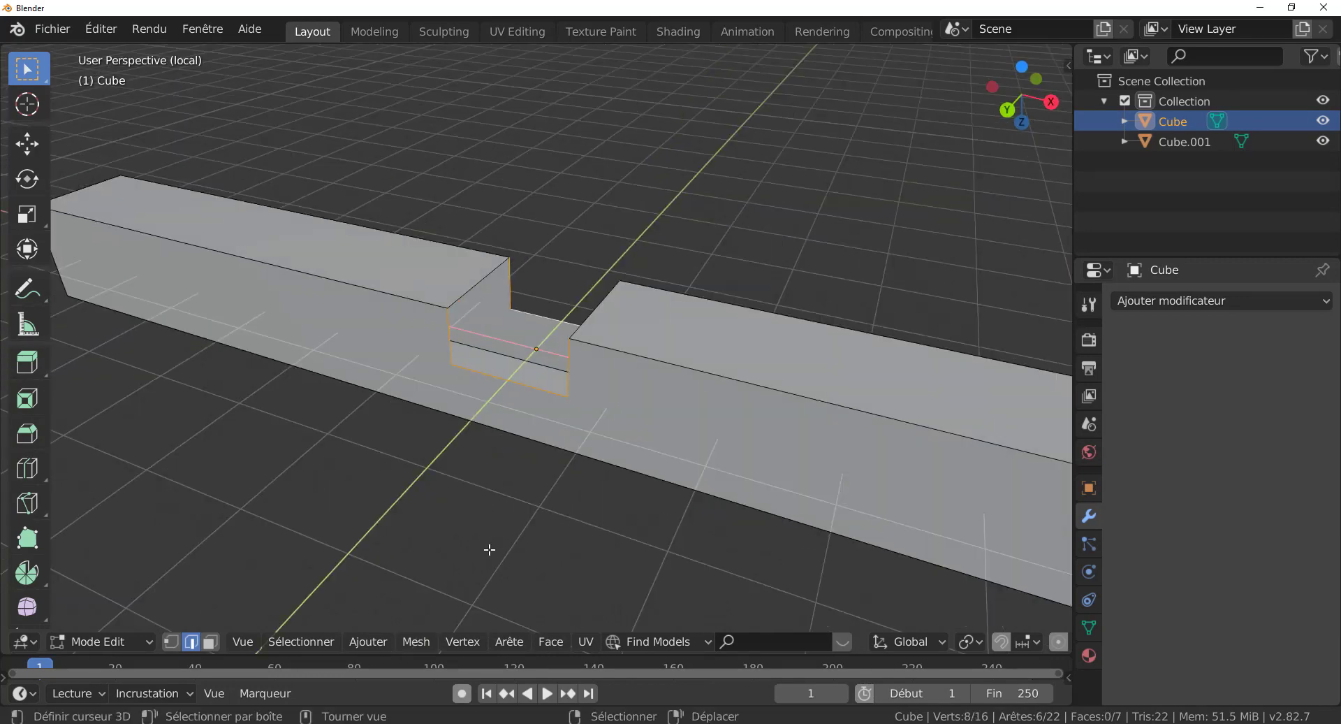
{"action": "key", "text": "q"}
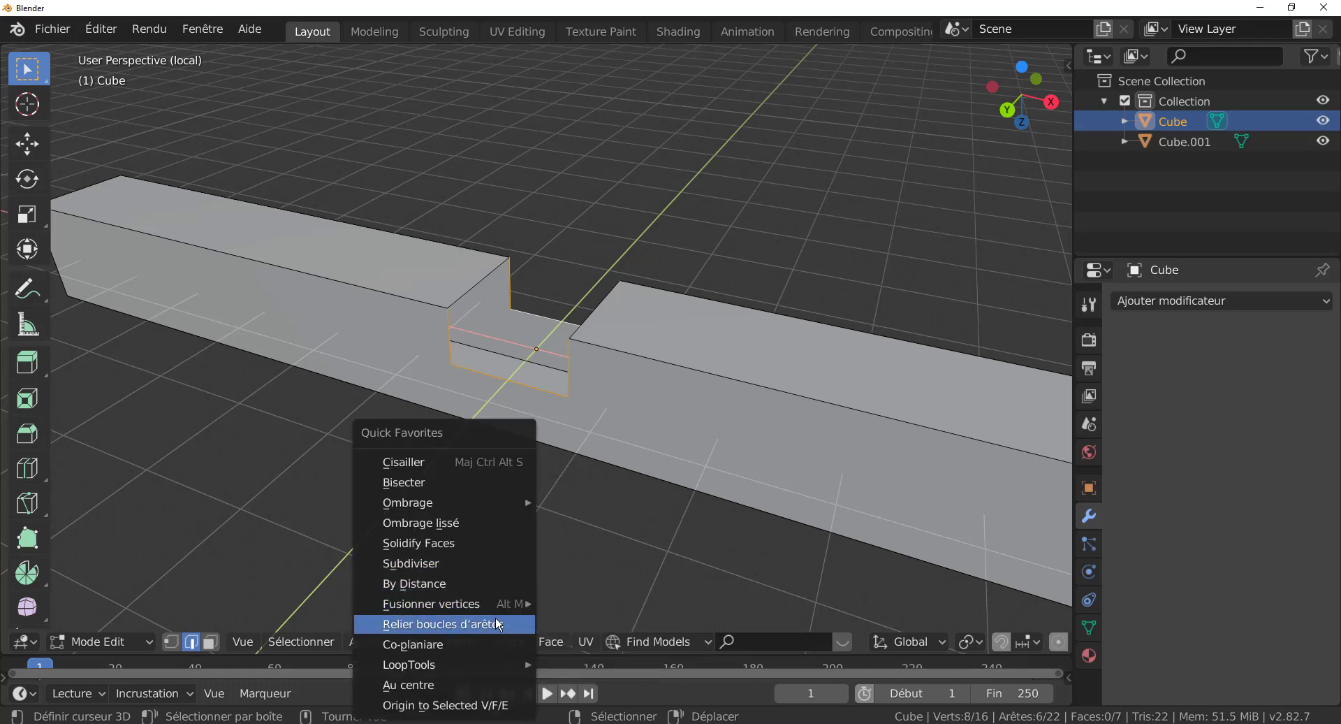
{"action": "left_click", "coordinate": [454, 625]}
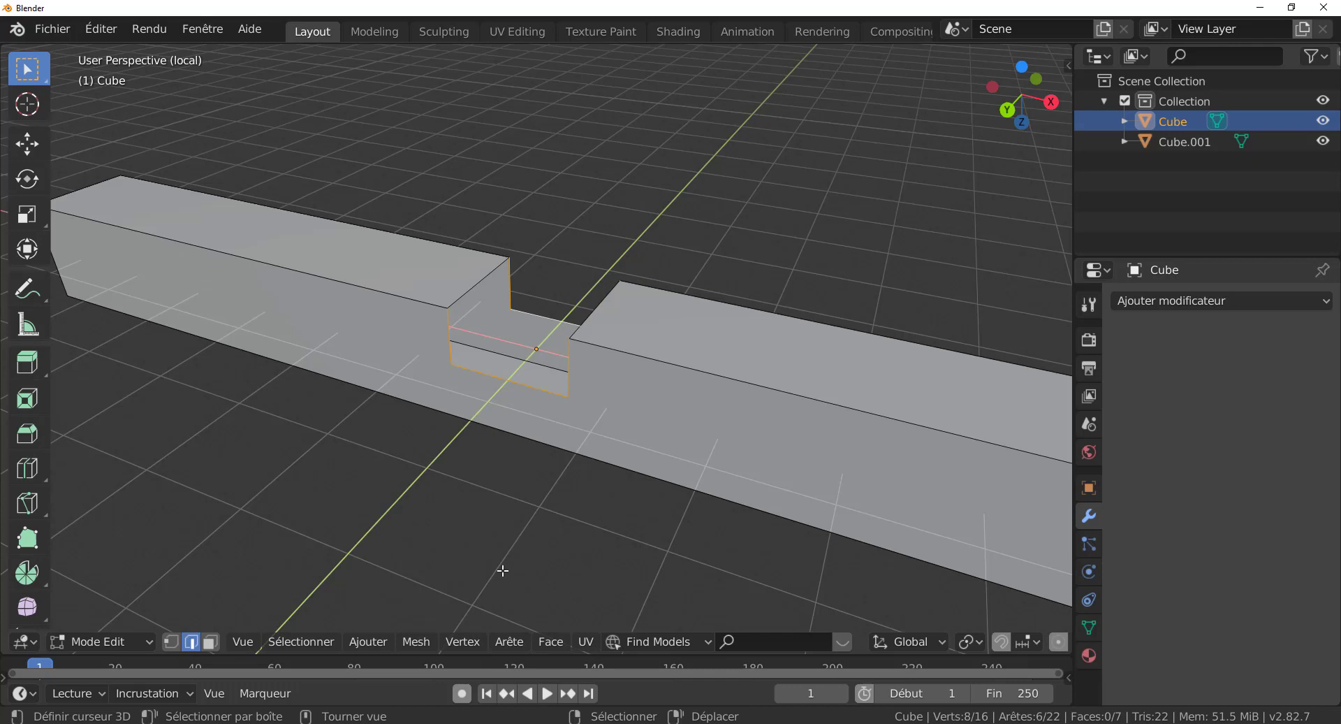
{"action": "left_click", "coordinate": [517, 641]}
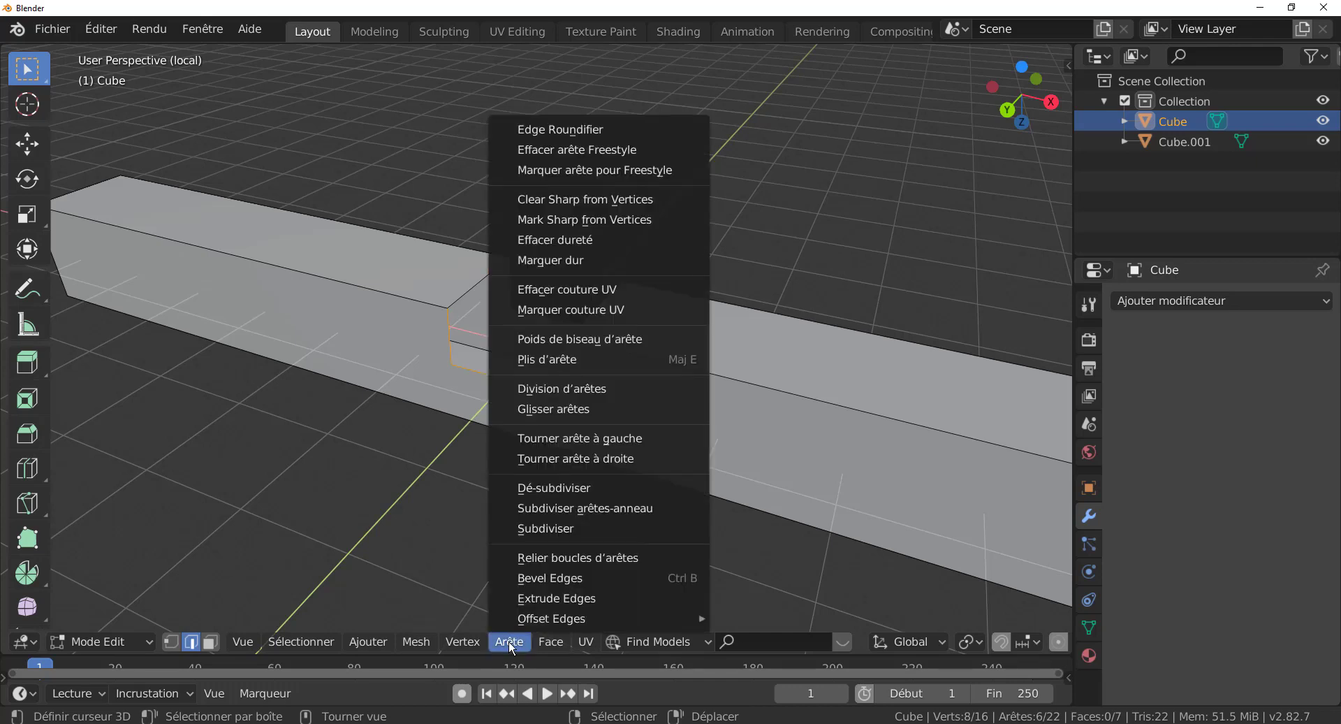
{"action": "left_click", "coordinate": [577, 557]}
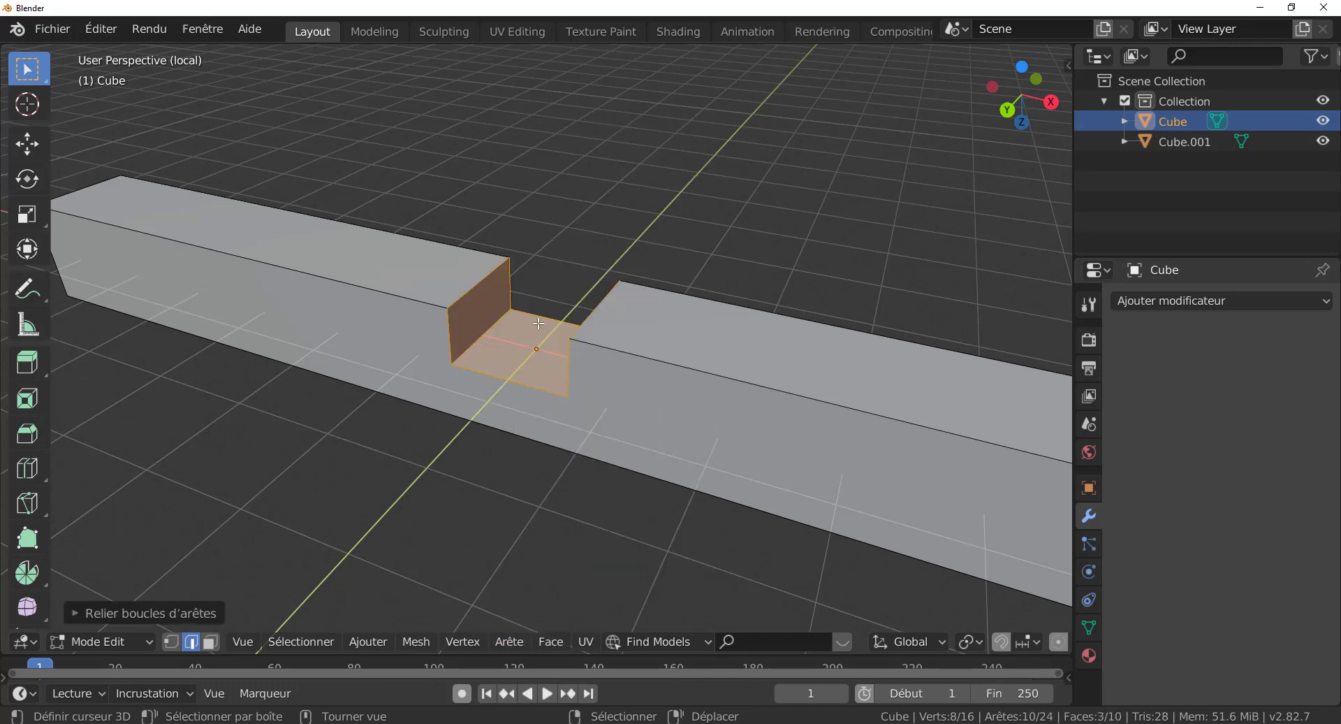
Step: Inspect the closed notch of the bar from several angles in Object Mode and Edit Mode, ending in Object Mode
{"action": "key", "text": "Tab"}
{"action": "scroll", "coordinate": [531, 349], "scroll_direction": "up", "scroll_amount": 3}
{"action": "key", "text": "Tab"}
{"action": "middle_click_drag", "start_coordinate": [526, 374], "coordinate": [567, 506]}
{"action": "key", "text": "Tab"}
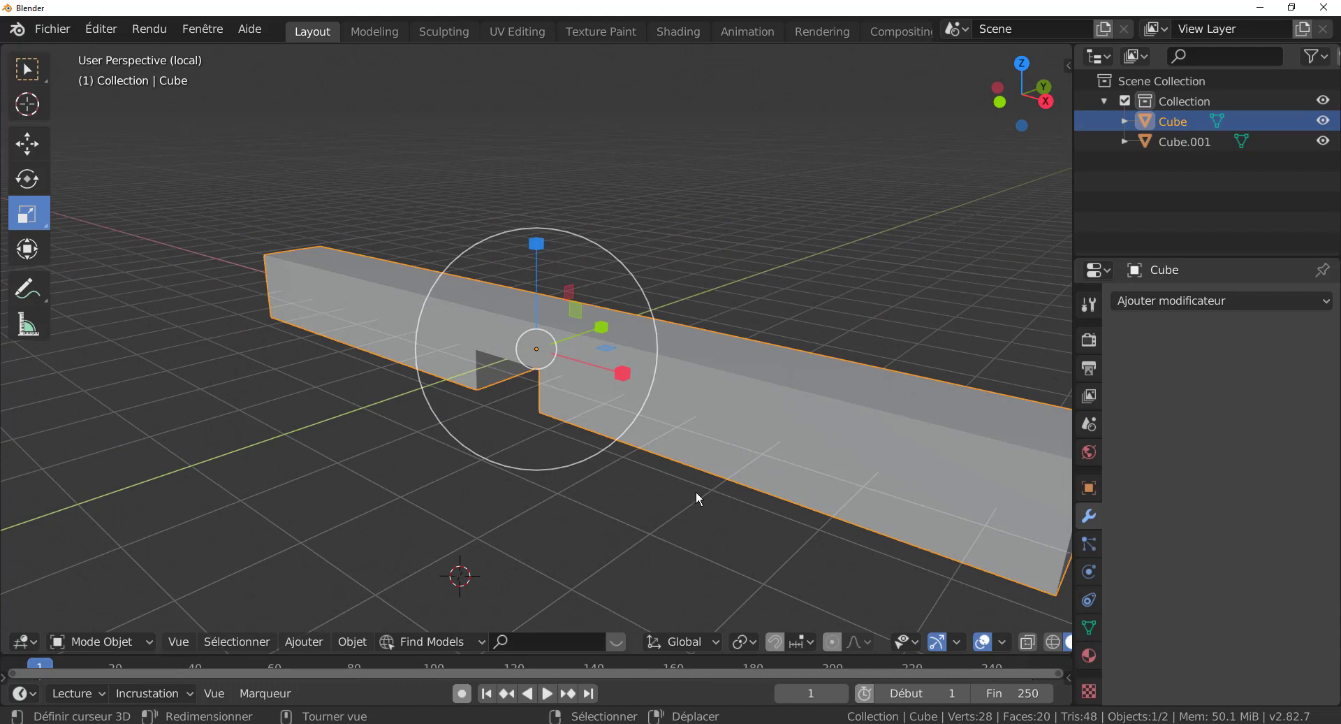
{"action": "key", "text": "Tab"}
{"action": "middle_click_drag", "start_coordinate": [646, 472], "coordinate": [602, 466]}
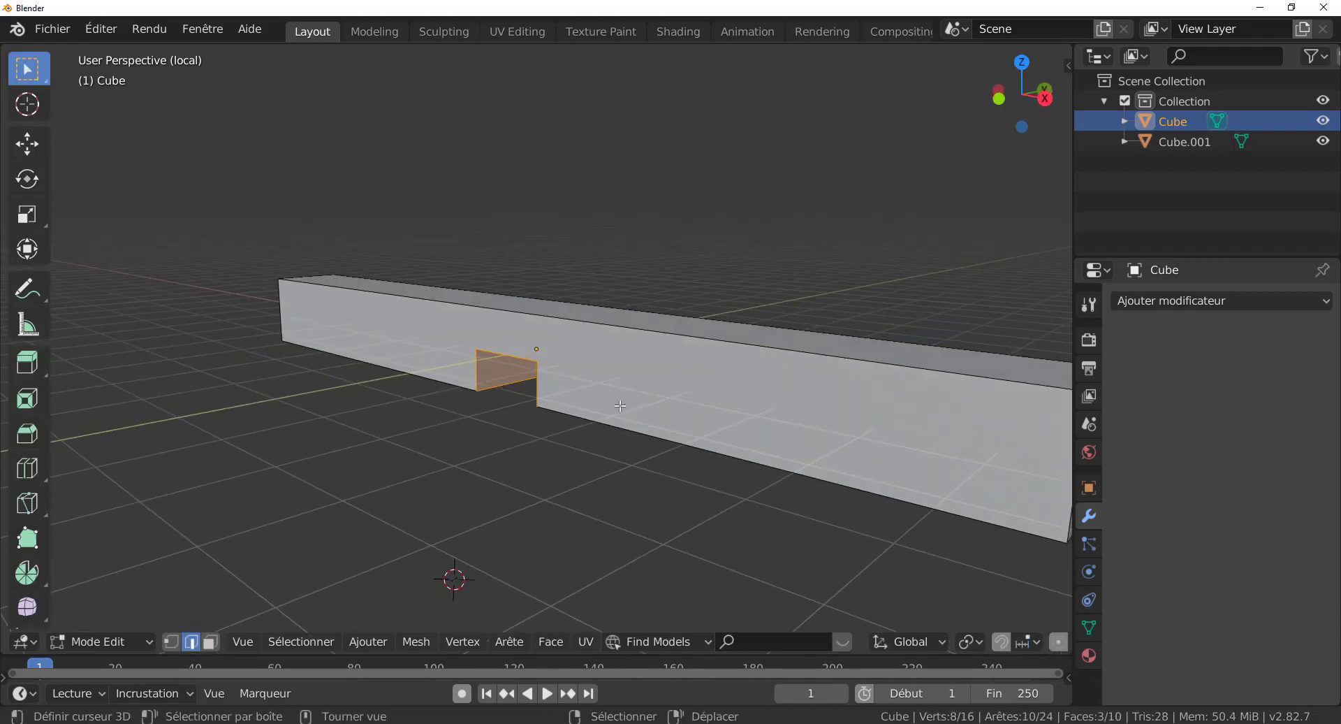
{"action": "scroll", "coordinate": [620, 407], "scroll_direction": "down", "scroll_amount": 1}
{"action": "middle_click_drag", "start_coordinate": [619, 407], "coordinate": [640, 402]}
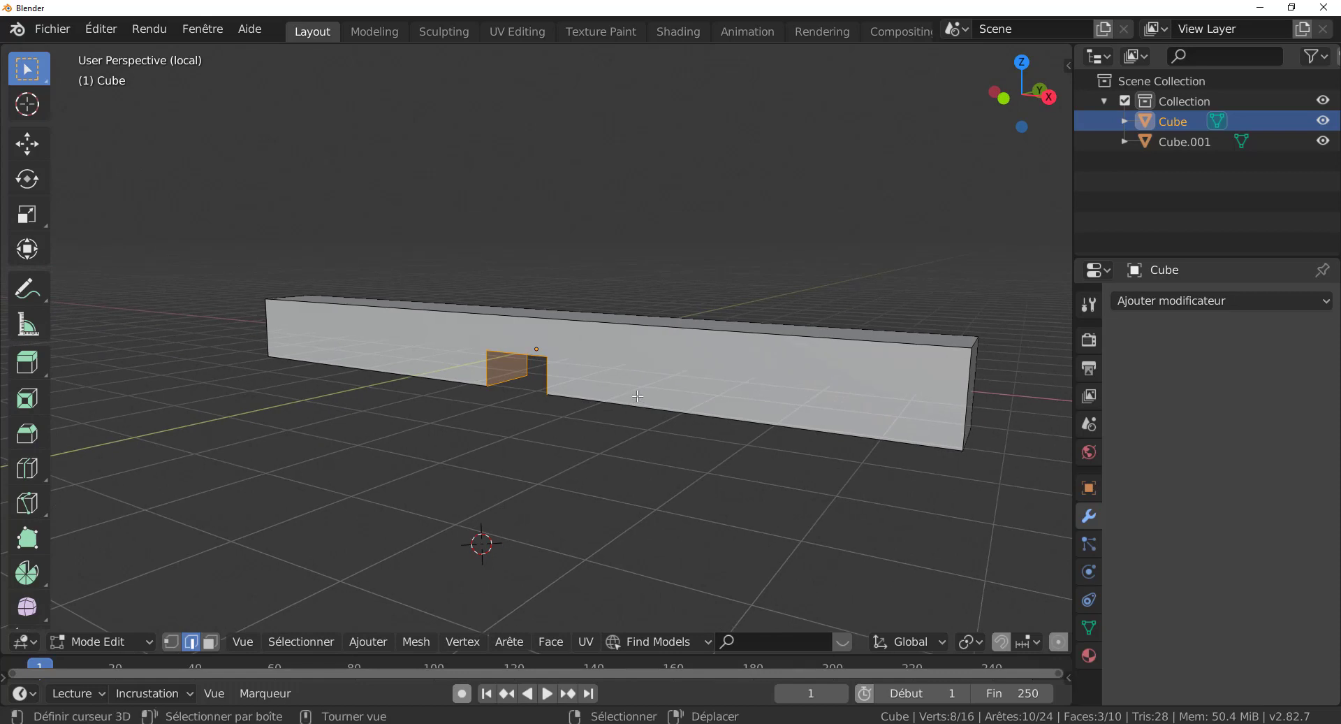
{"action": "left_click", "coordinate": [637, 395]}
{"action": "key", "text": "Tab"}
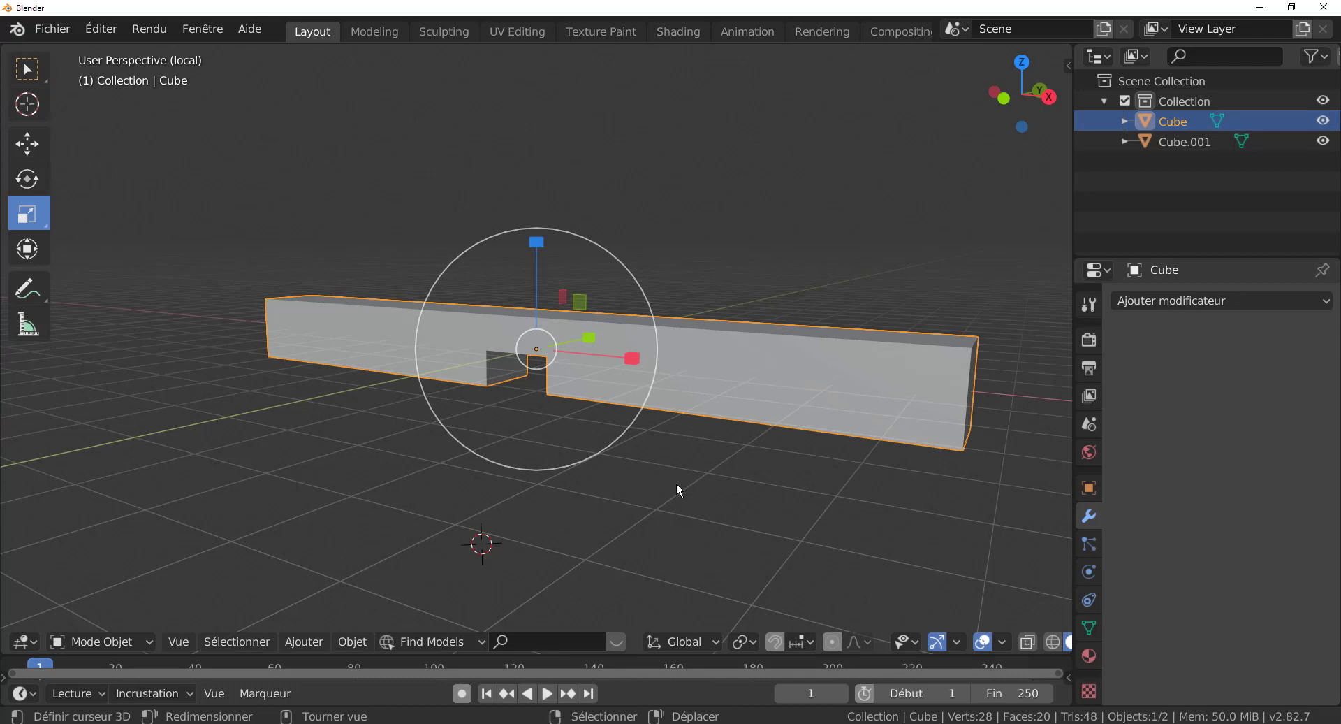
Step: Duplicate the notched bar in place and rotate the copy 90° about the global Z axis
{"action": "key", "text": "shift+d"}
{"action": "key", "text": "Escape"}
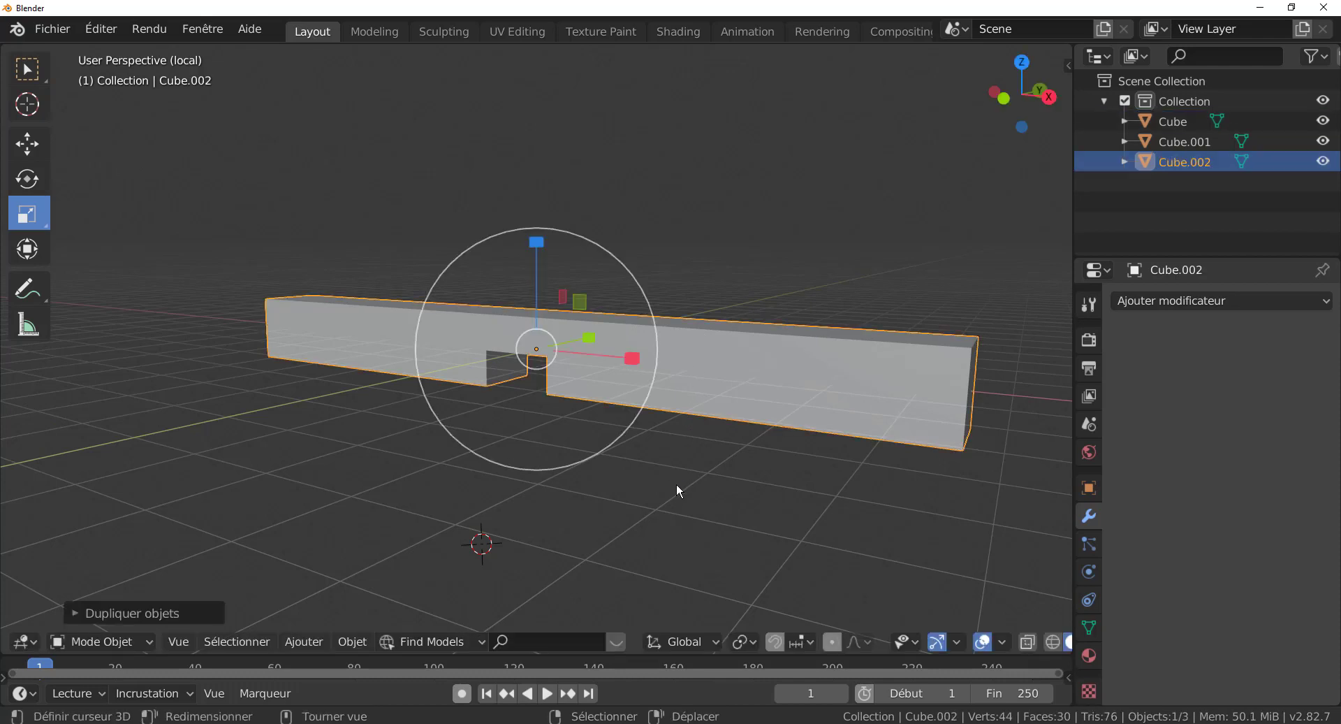
{"action": "type", "text": "rz"}
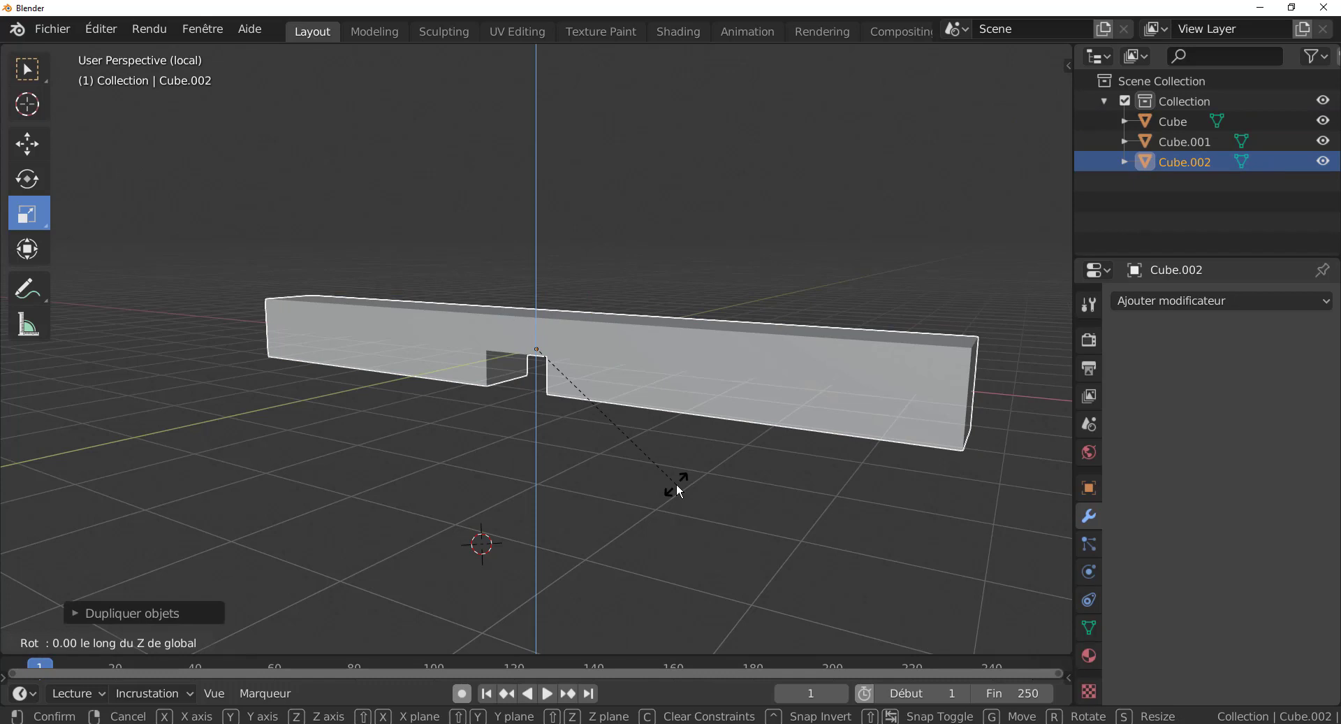
{"action": "type", "text": "90"}
{"action": "key", "text": "Return"}
Step: Flip the rotated copy vertically by resizing it with a Z scale of -1
{"action": "middle_click_drag", "start_coordinate": [676, 484], "coordinate": [538, 252]}
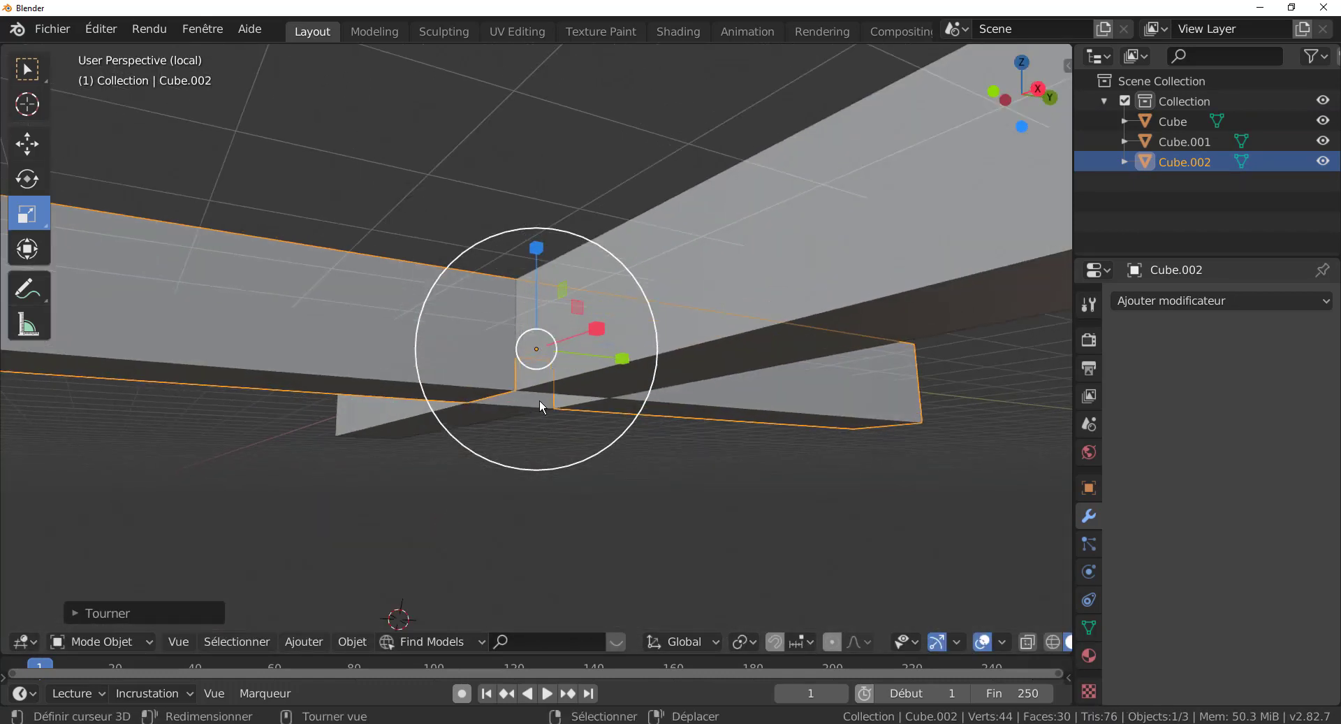
{"action": "left_click", "coordinate": [537, 250]}
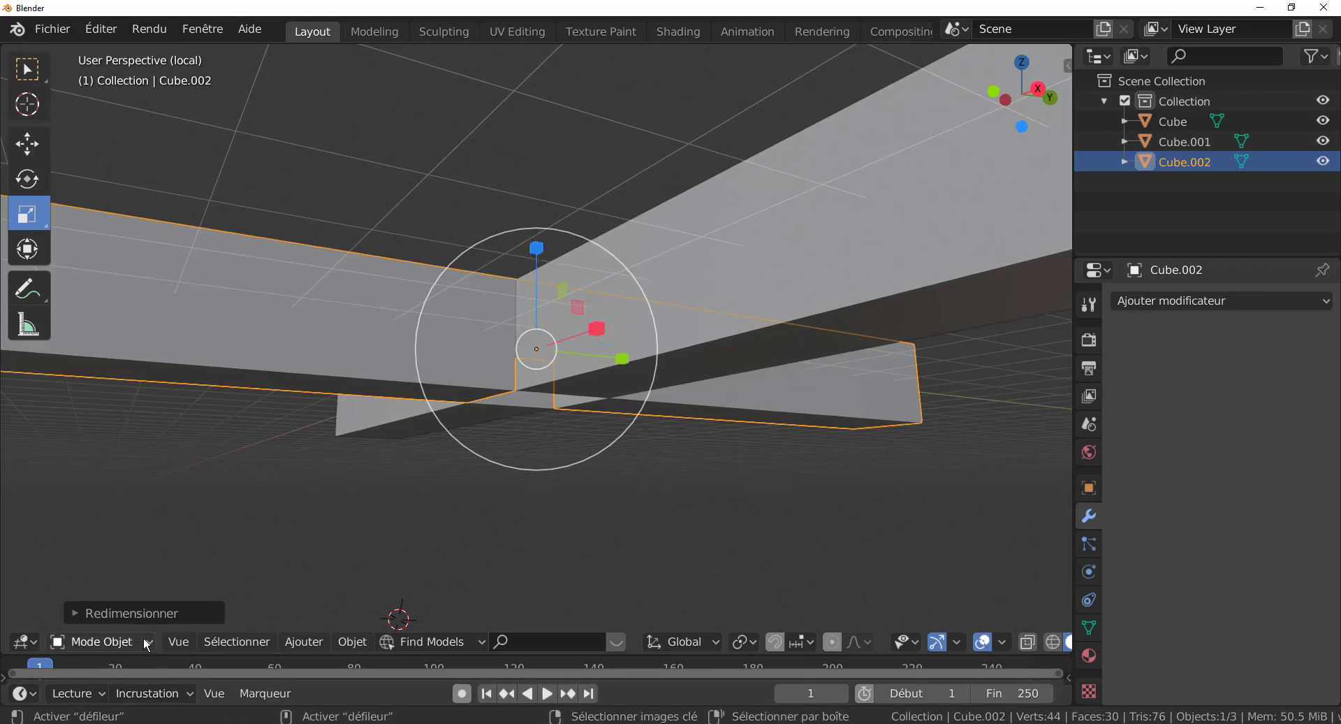
{"action": "left_click", "coordinate": [150, 613]}
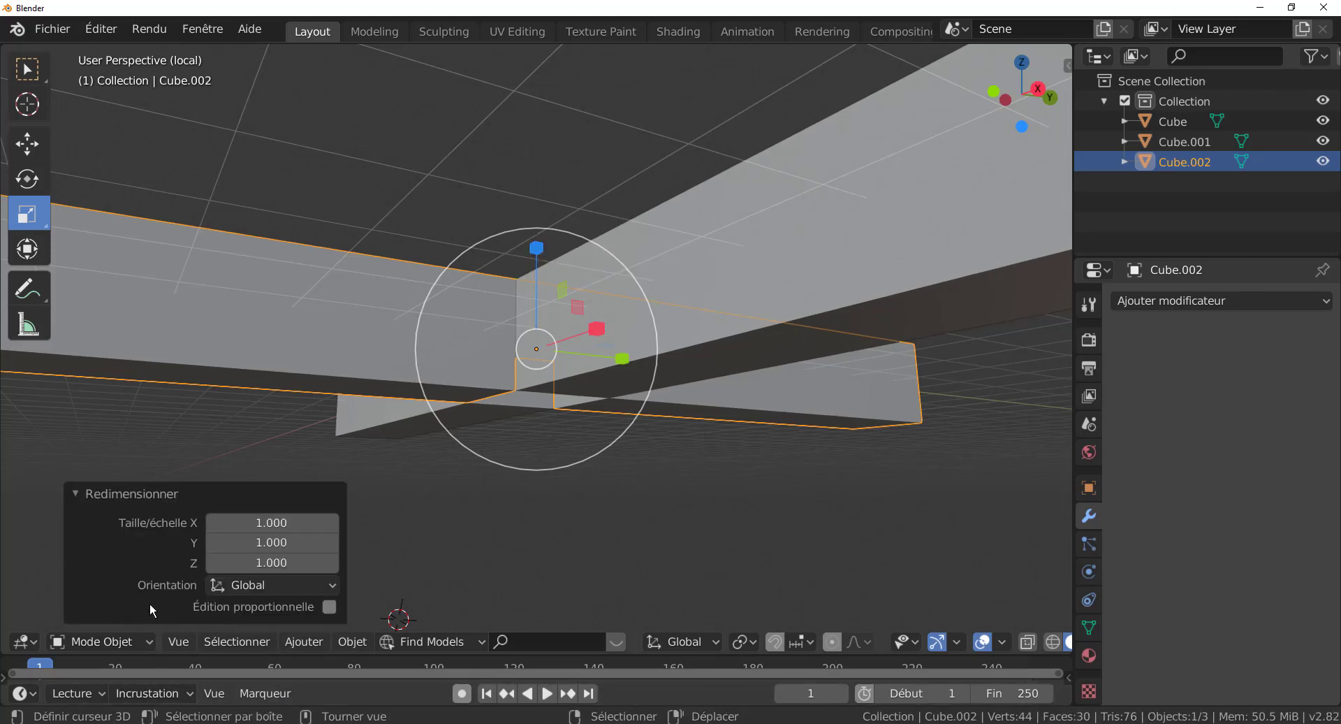
{"action": "left_click", "coordinate": [270, 562]}
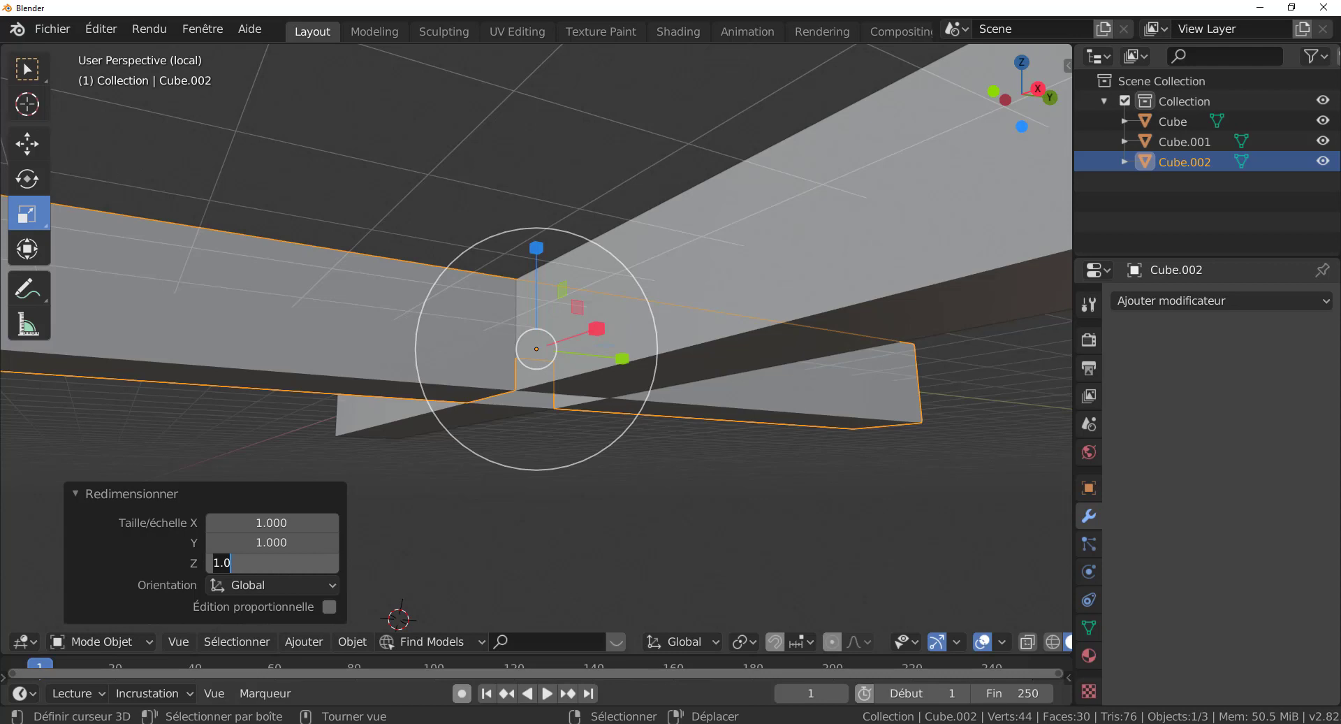
{"action": "type", "text": "-1"}
{"action": "key", "text": "Return"}
{"action": "middle_click_drag", "start_coordinate": [430, 519], "coordinate": [619, 547]}
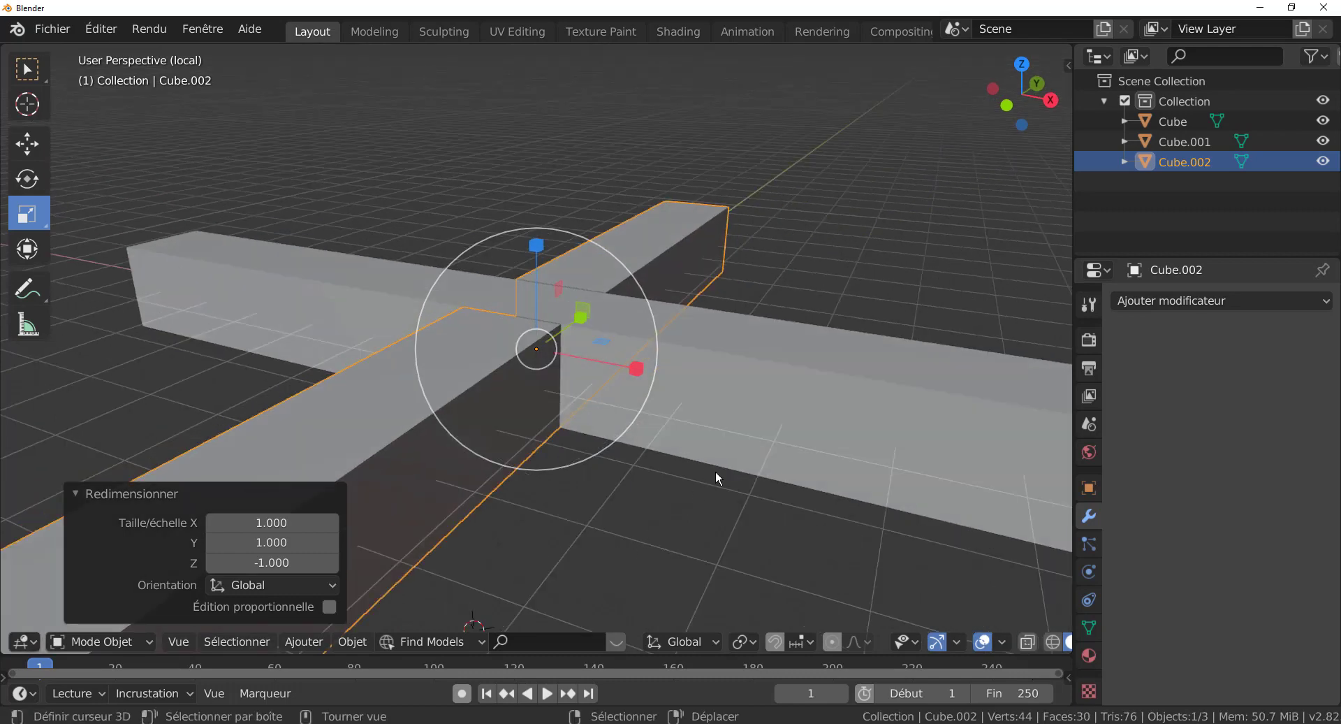
Step: Try moving the flipped copy and the original bar apart to test the joint, cancelling each move
{"action": "right_click_drag", "start_coordinate": [723, 370], "coordinate": [727, 279]}
{"action": "right_click", "coordinate": [728, 279]}
{"action": "middle_click_drag", "start_coordinate": [667, 497], "coordinate": [494, 482]}
{"action": "right_click_drag", "start_coordinate": [740, 397], "coordinate": [740, 517]}
{"action": "right_click", "coordinate": [740, 517]}
{"action": "mouse_move", "coordinate": [740, 517]}
{"action": "middle_mouse_down"}
{"action": "mouse_move", "coordinate": [718, 529]}
{"action": "mouse_move", "coordinate": [743, 530]}
{"action": "middle_mouse_up"}
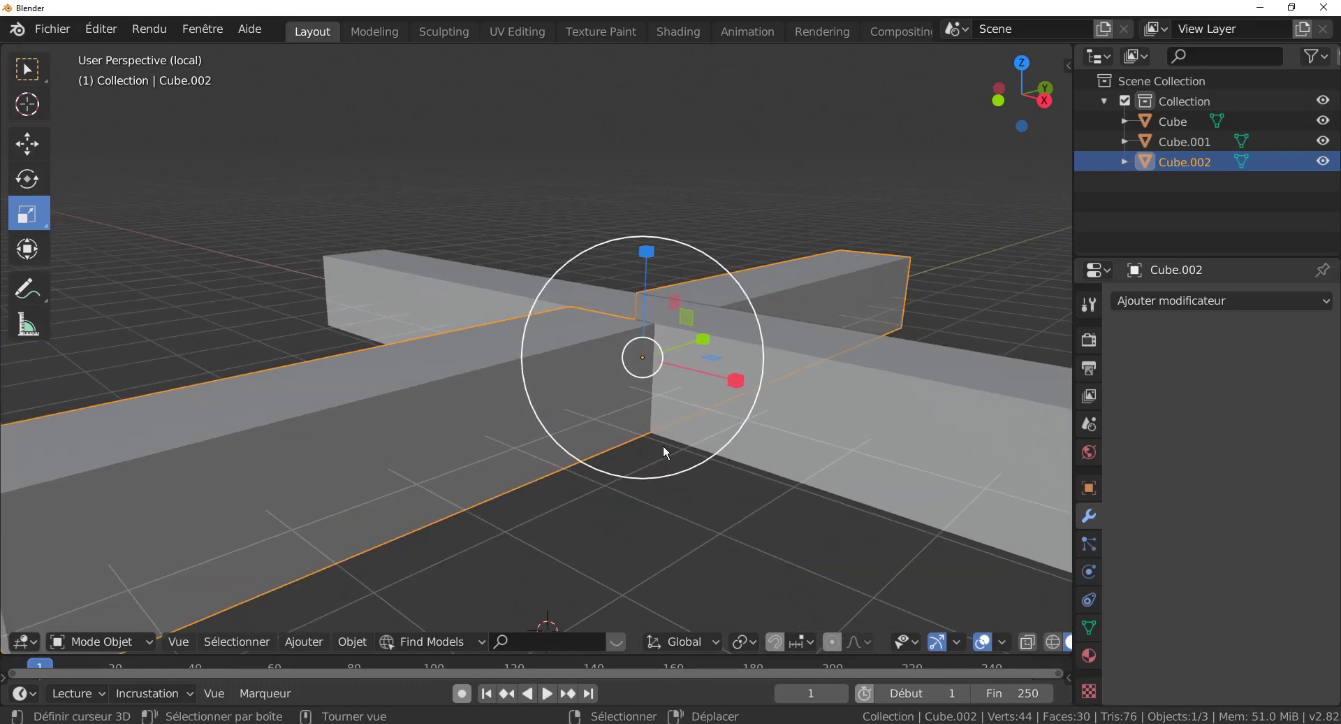
{"action": "middle_click_drag", "start_coordinate": [736, 550], "coordinate": [738, 475]}
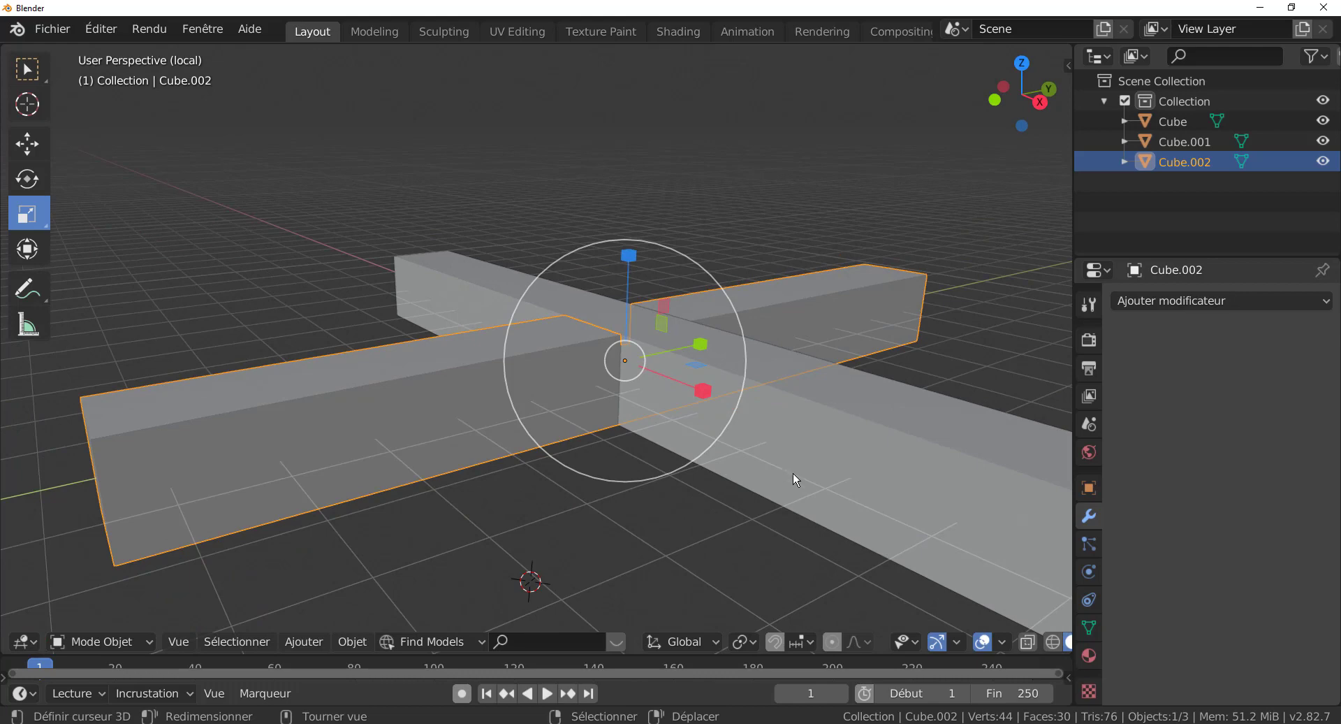
{"action": "left_click", "coordinate": [794, 477]}
{"action": "key", "text": "g"}
{"action": "right_click", "coordinate": [739, 473]}
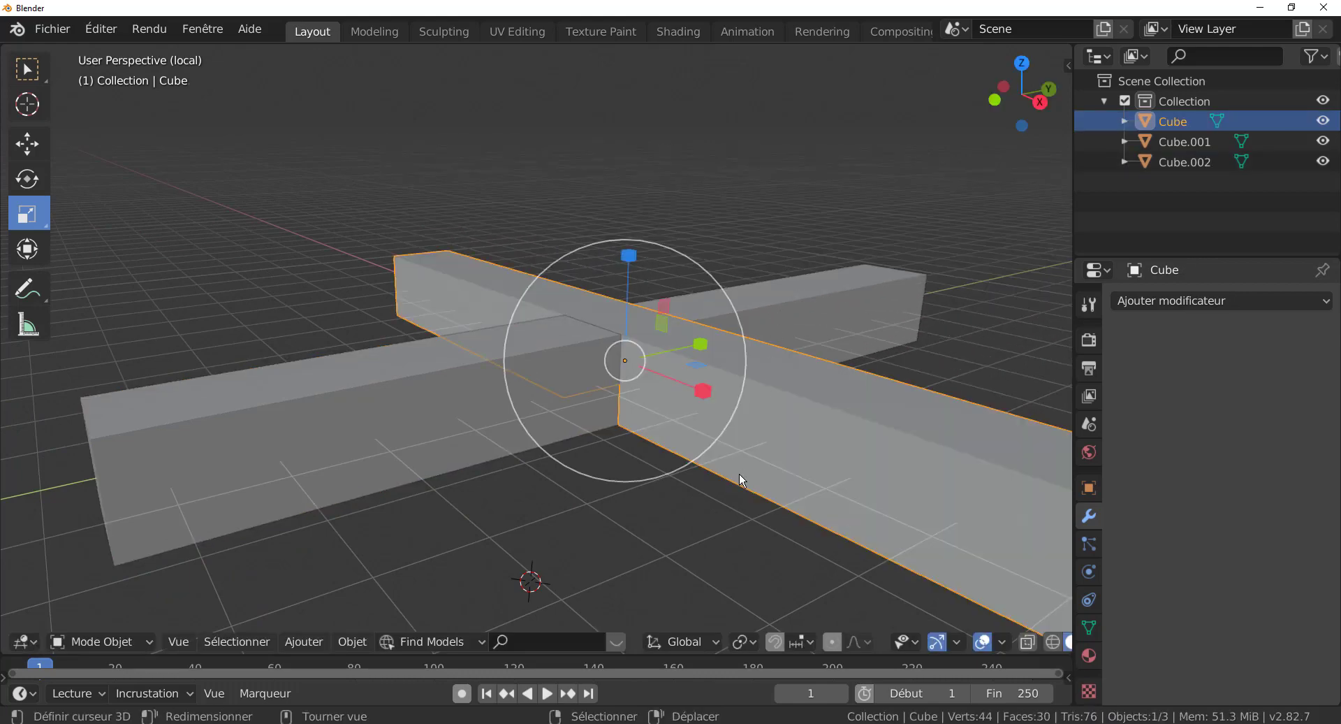
Step: Examine how the two notched bars fit together at the crossing from several angles
{"action": "middle_click_drag", "start_coordinate": [739, 473], "coordinate": [580, 489]}
{"action": "scroll", "coordinate": [551, 478], "scroll_direction": "down", "scroll_amount": 6}
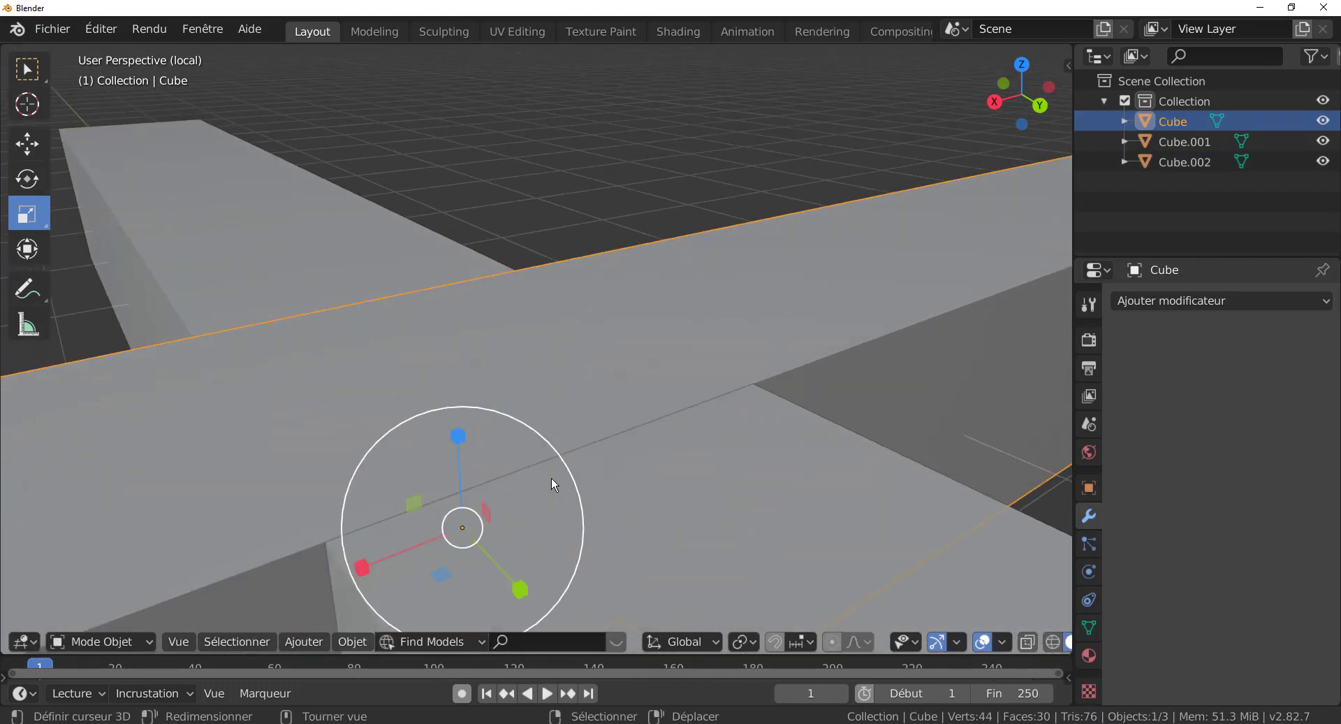
{"action": "middle_click_drag", "start_coordinate": [539, 484], "coordinate": [777, 475]}
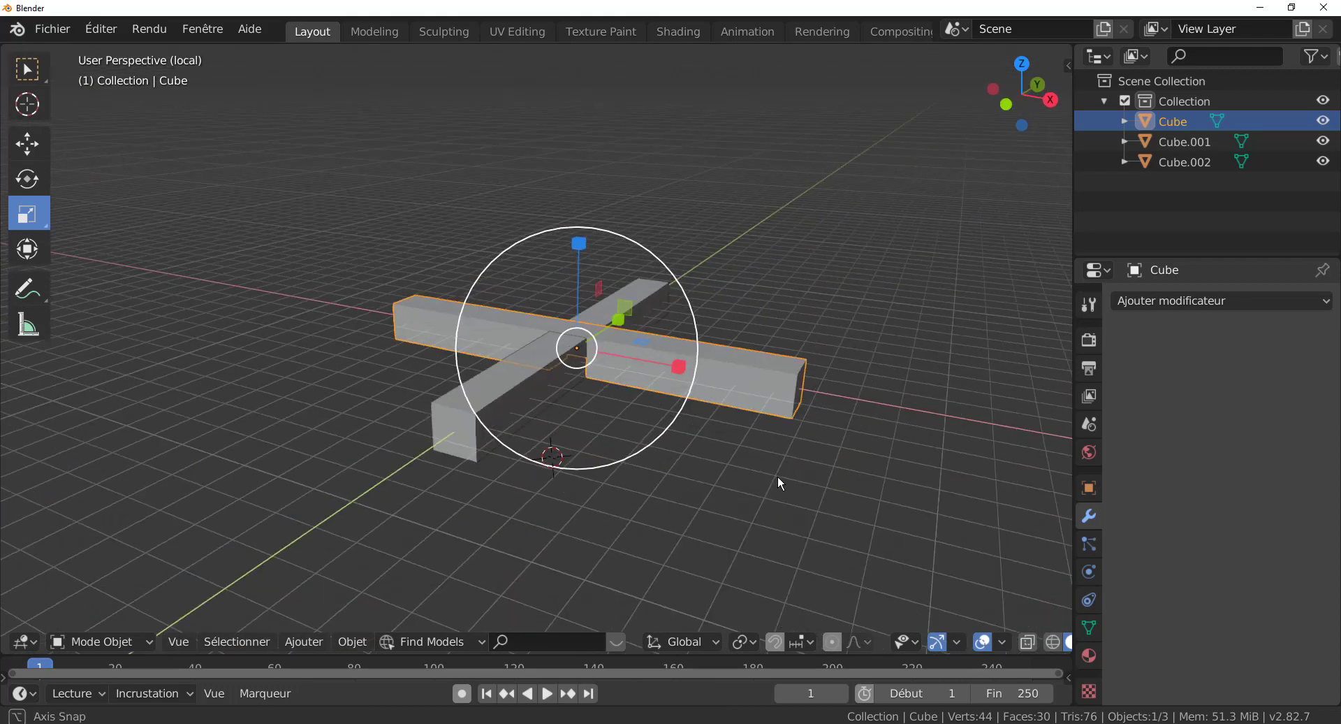
{"action": "scroll", "coordinate": [670, 480], "scroll_direction": "up", "scroll_amount": 5}
{"action": "middle_click_drag", "start_coordinate": [668, 480], "coordinate": [602, 504], "text": "shift"}
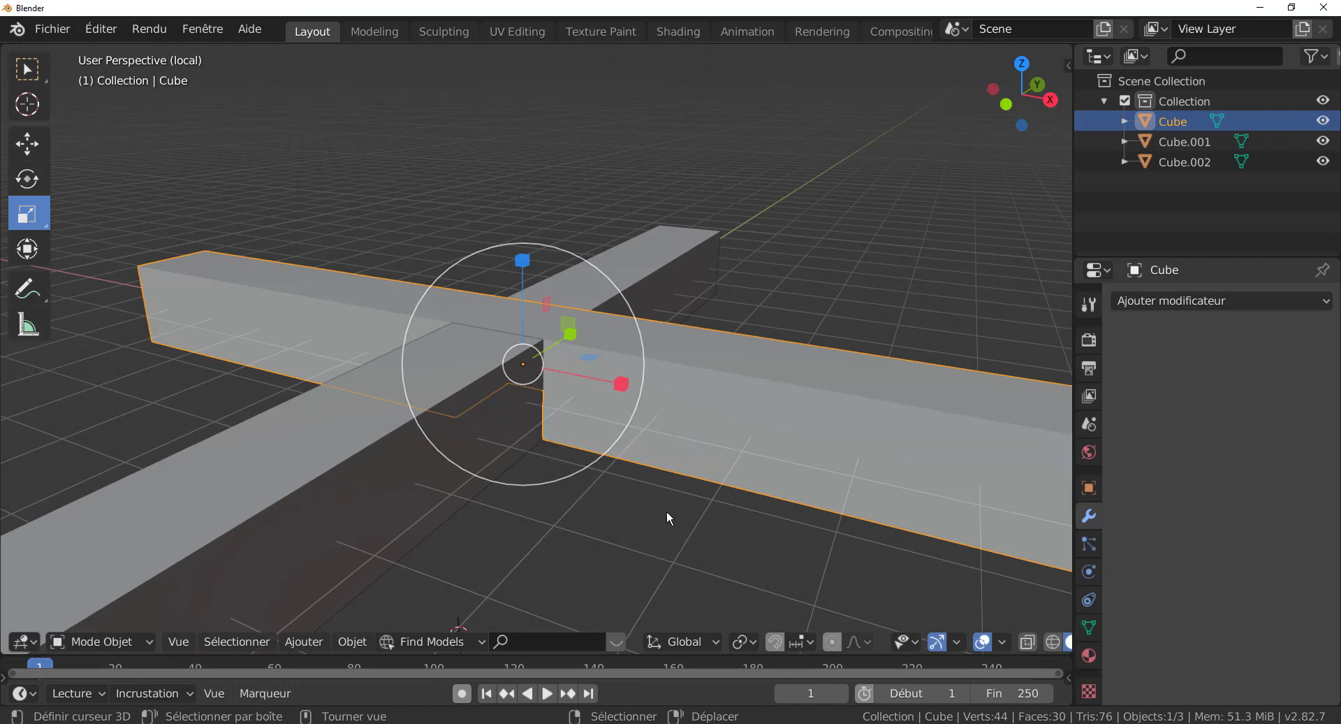
{"action": "scroll", "coordinate": [666, 510], "scroll_direction": "down", "scroll_amount": 3}
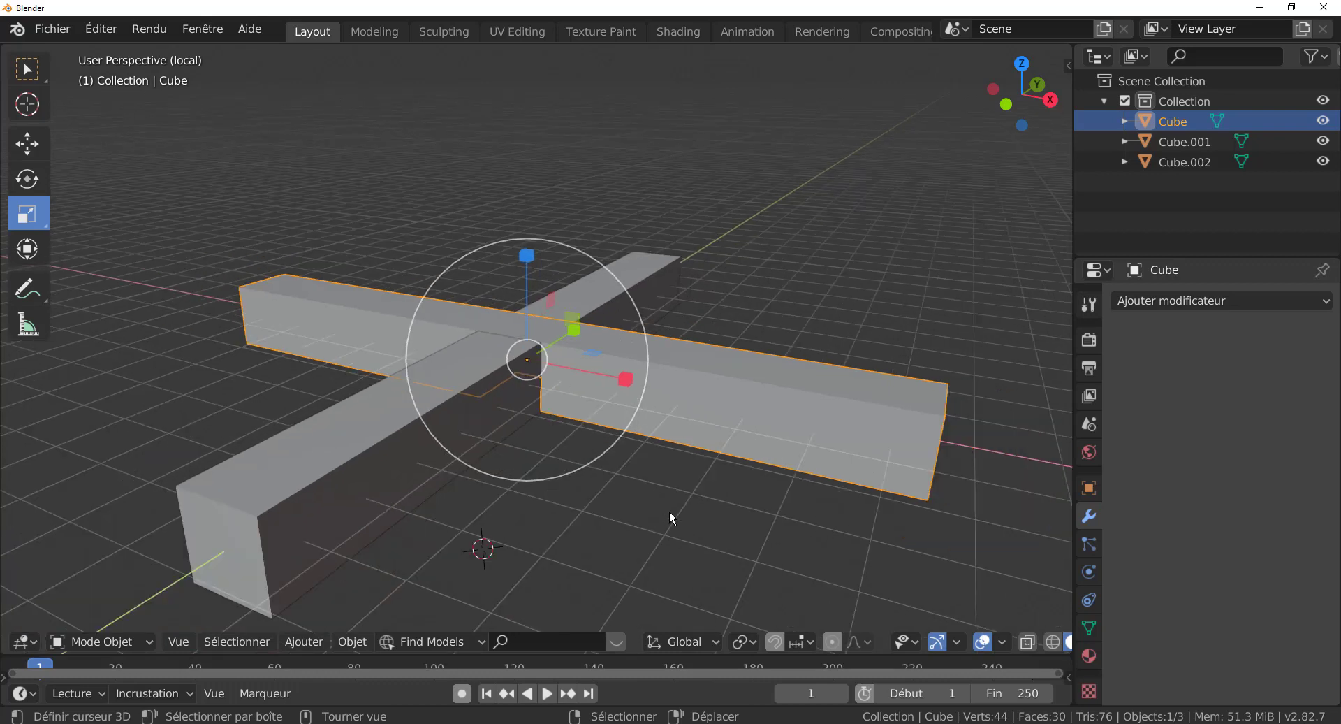
{"action": "middle_click_drag", "start_coordinate": [670, 512], "coordinate": [574, 544]}
{"action": "scroll", "coordinate": [613, 539], "scroll_direction": "up", "scroll_amount": 2}
{"action": "scroll", "coordinate": [608, 512], "scroll_direction": "down", "scroll_amount": 3}
{"action": "middle_click_drag", "start_coordinate": [686, 440], "coordinate": [659, 463]}
{"action": "middle_click_drag", "start_coordinate": [690, 538], "coordinate": [692, 530]}
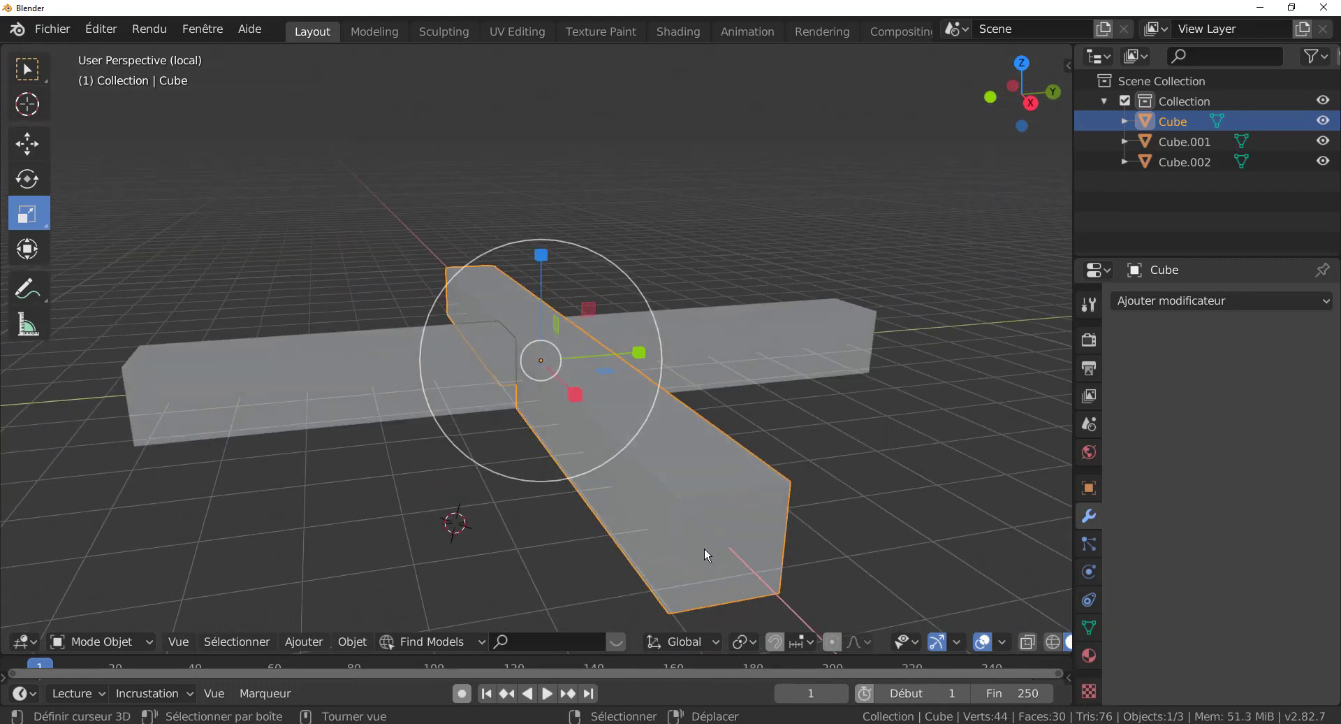
{"action": "middle_click_drag", "start_coordinate": [578, 515], "coordinate": [608, 516]}
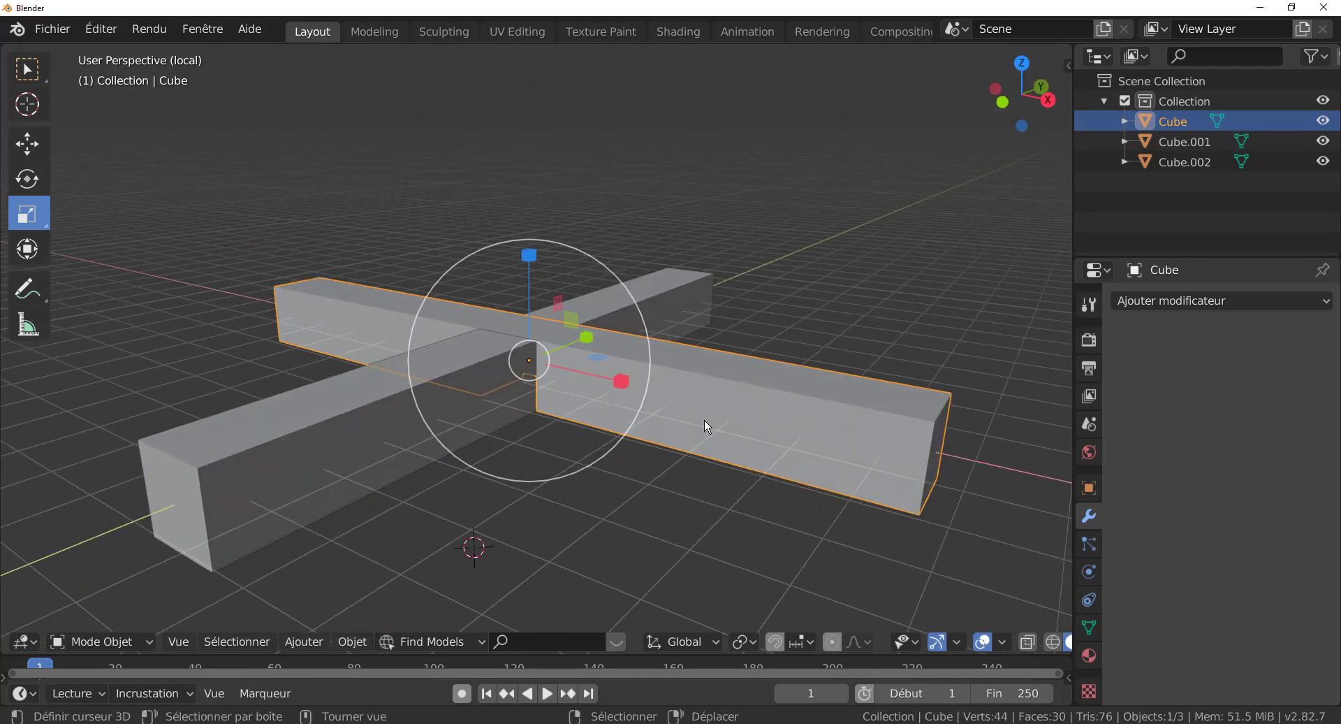
{"action": "middle_click_drag", "start_coordinate": [683, 492], "coordinate": [742, 454], "text": "shift"}
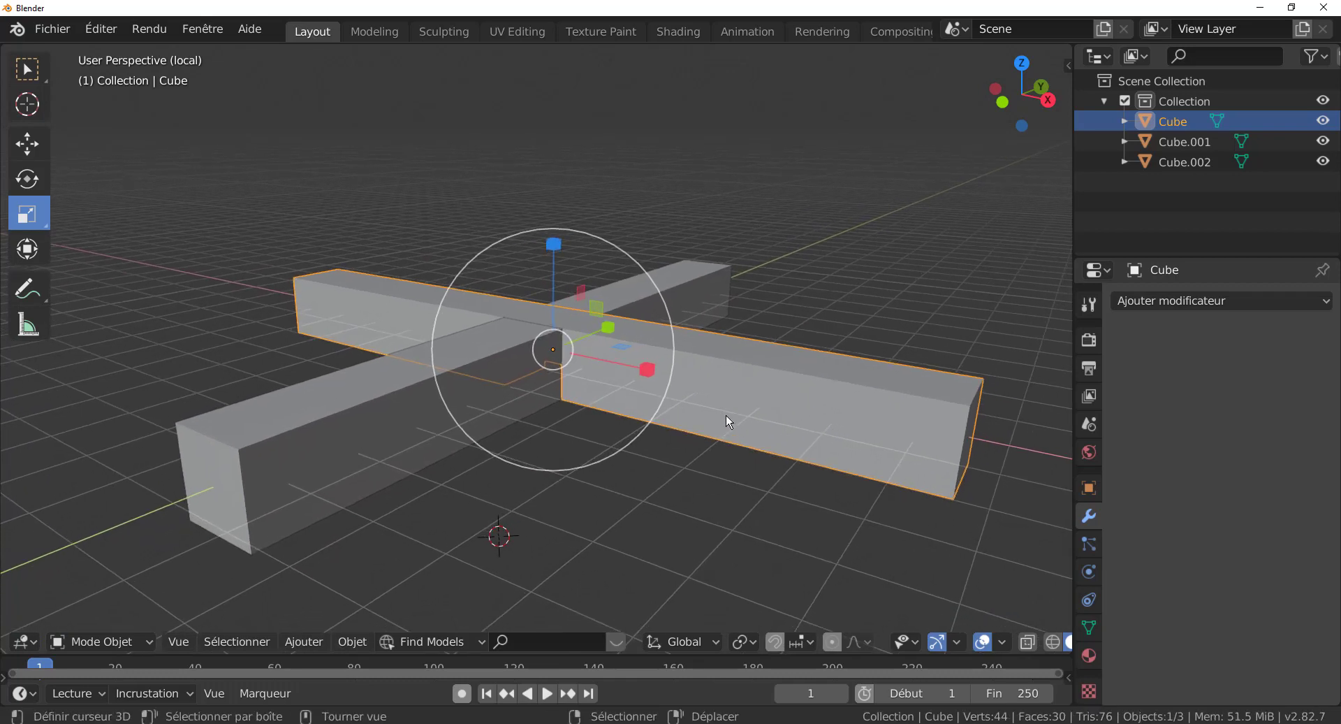
Step: Delete both notched bars and reset the 3D cursor to the world origin
{"action": "left_click", "coordinate": [460, 397], "text": "shift"}
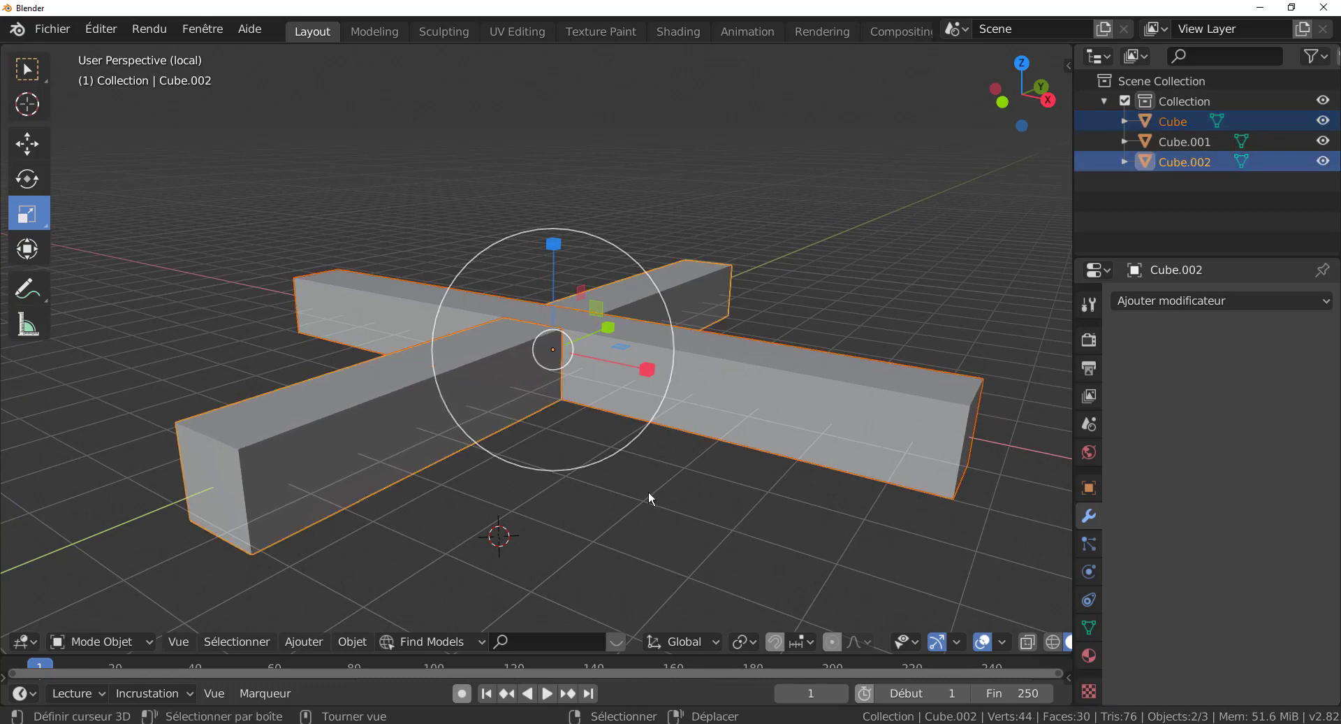
{"action": "key", "text": "Delete"}
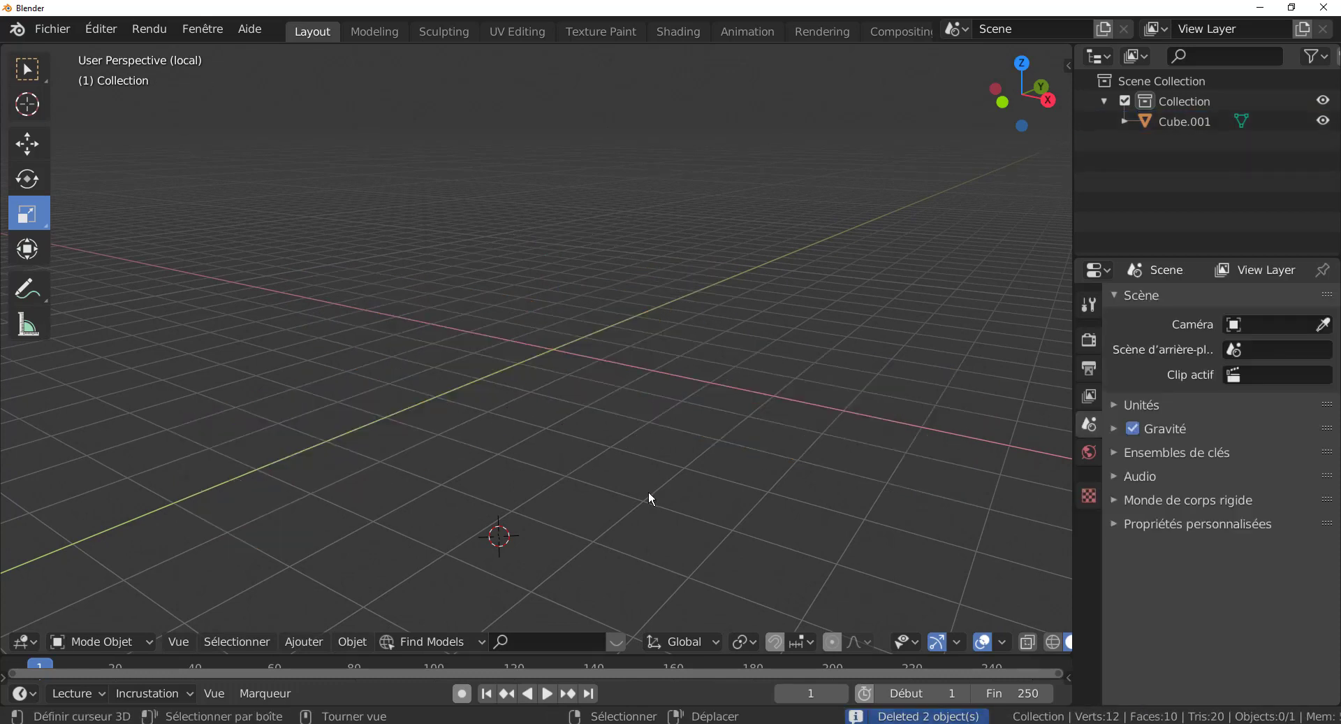
{"action": "key", "text": "shift+s"}
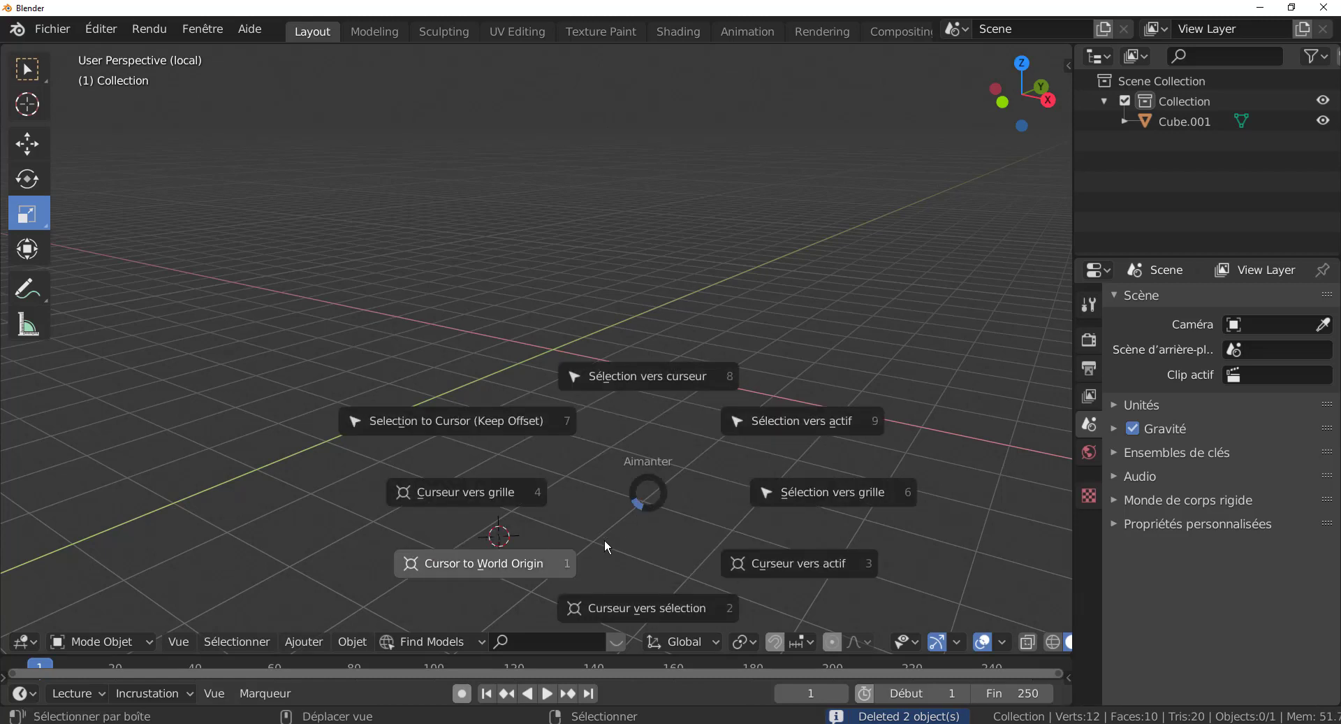
{"action": "left_click", "coordinate": [531, 561]}
{"action": "middle_click_drag", "start_coordinate": [672, 460], "coordinate": [765, 473]}
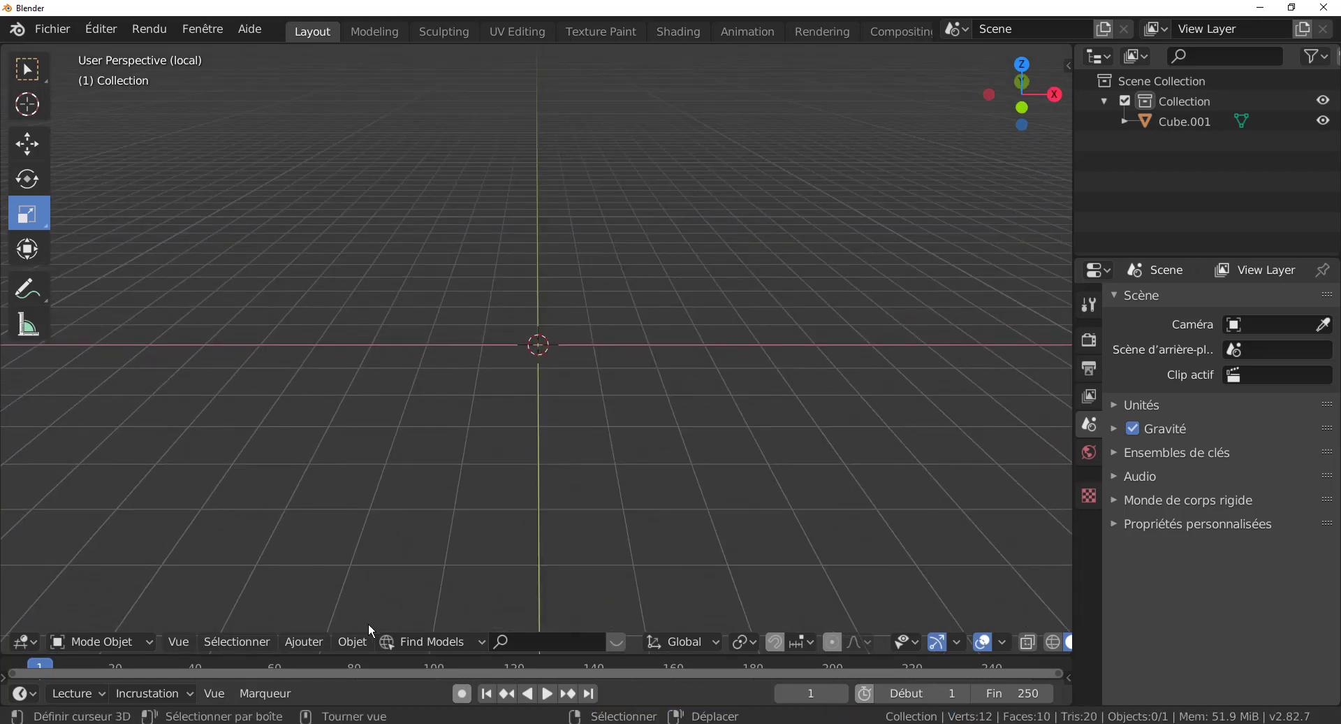
Step: Add a 2 m cube mesh at the world origin
{"action": "left_click", "coordinate": [311, 644]}
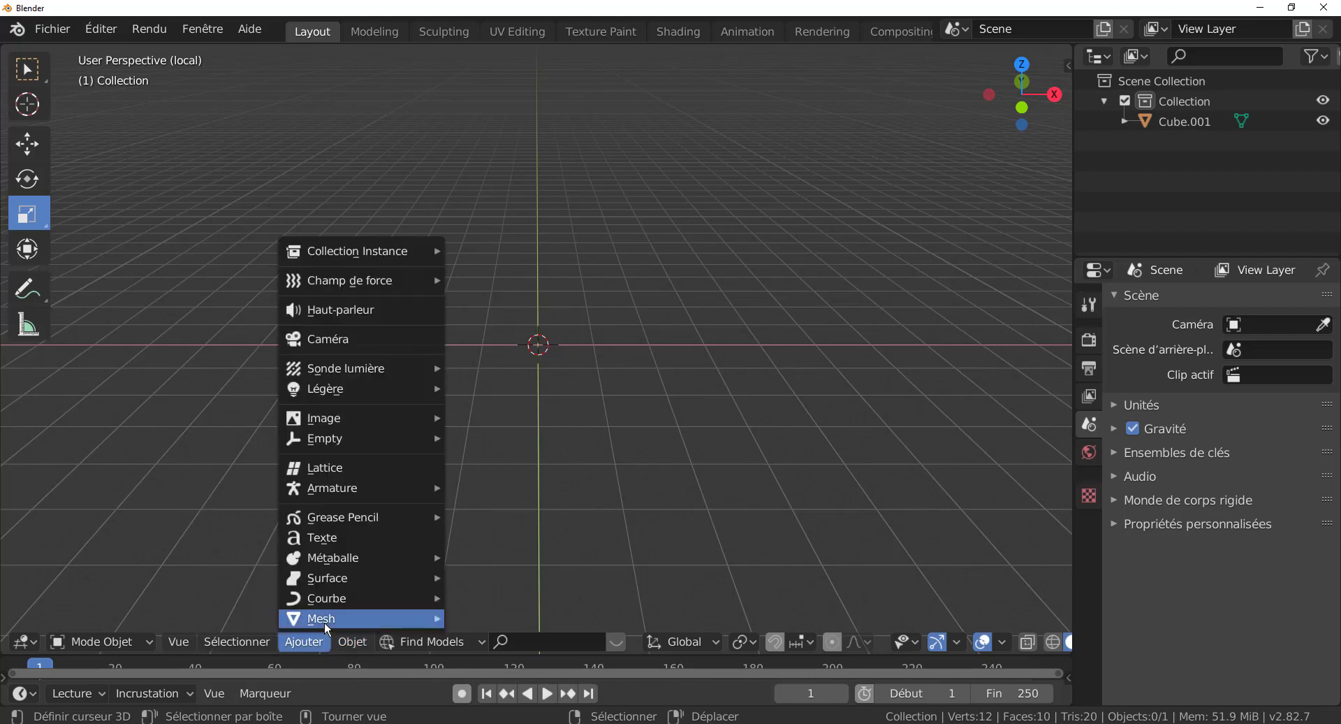
{"action": "mouse_move", "coordinate": [324, 622]}
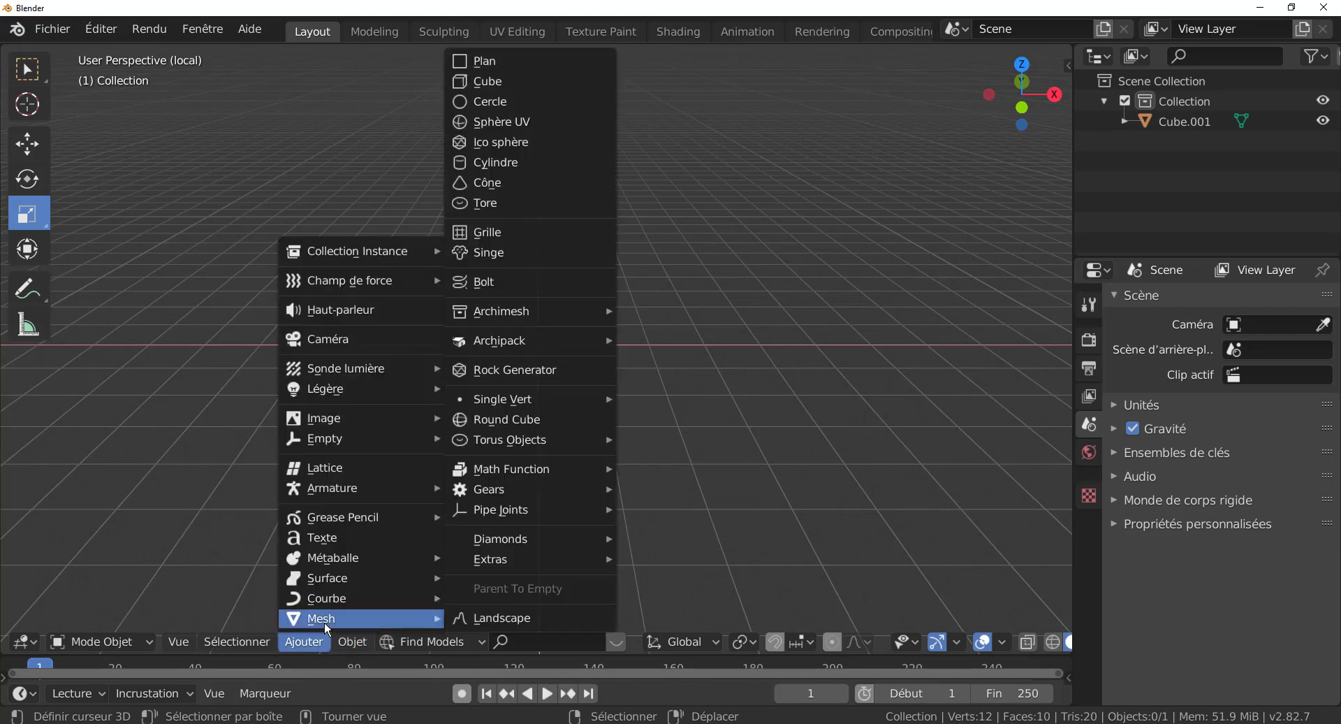
{"action": "left_click", "coordinate": [483, 78]}
{"action": "middle_click_drag", "start_coordinate": [608, 280], "coordinate": [755, 396]}
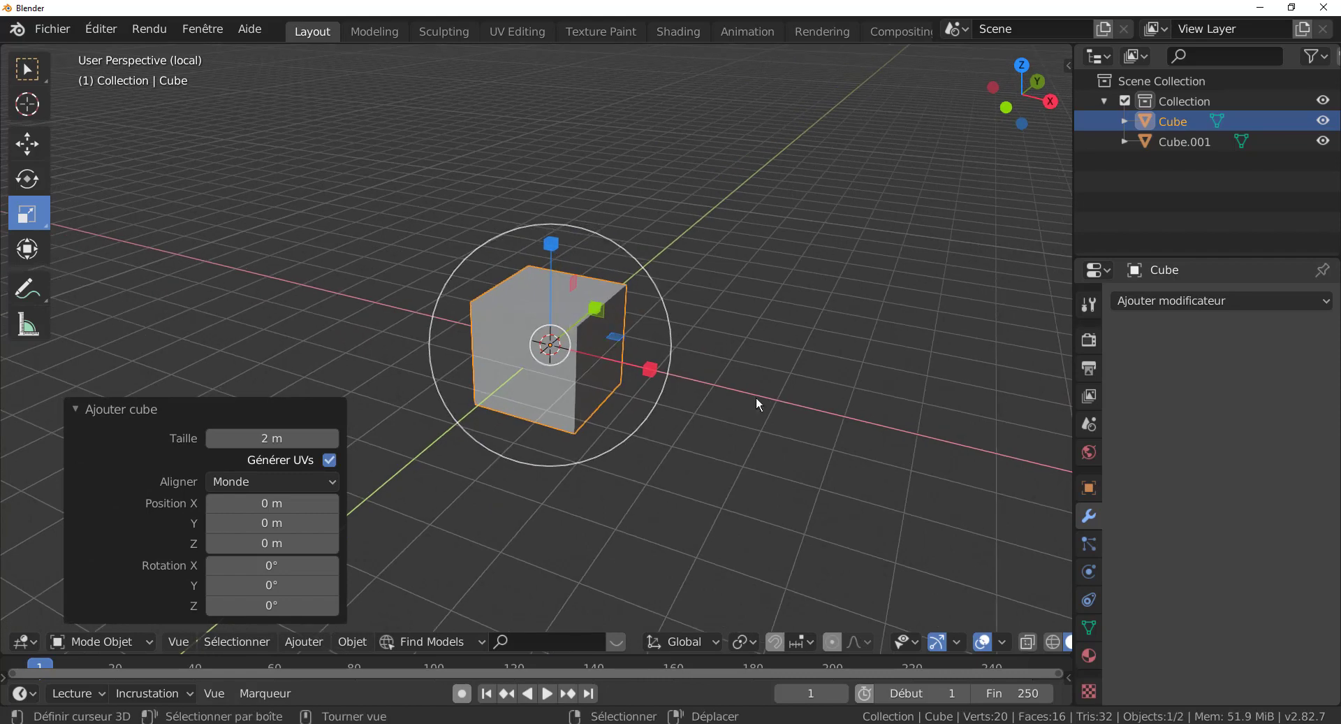
{"action": "middle_click_drag", "start_coordinate": [835, 437], "coordinate": [626, 308]}
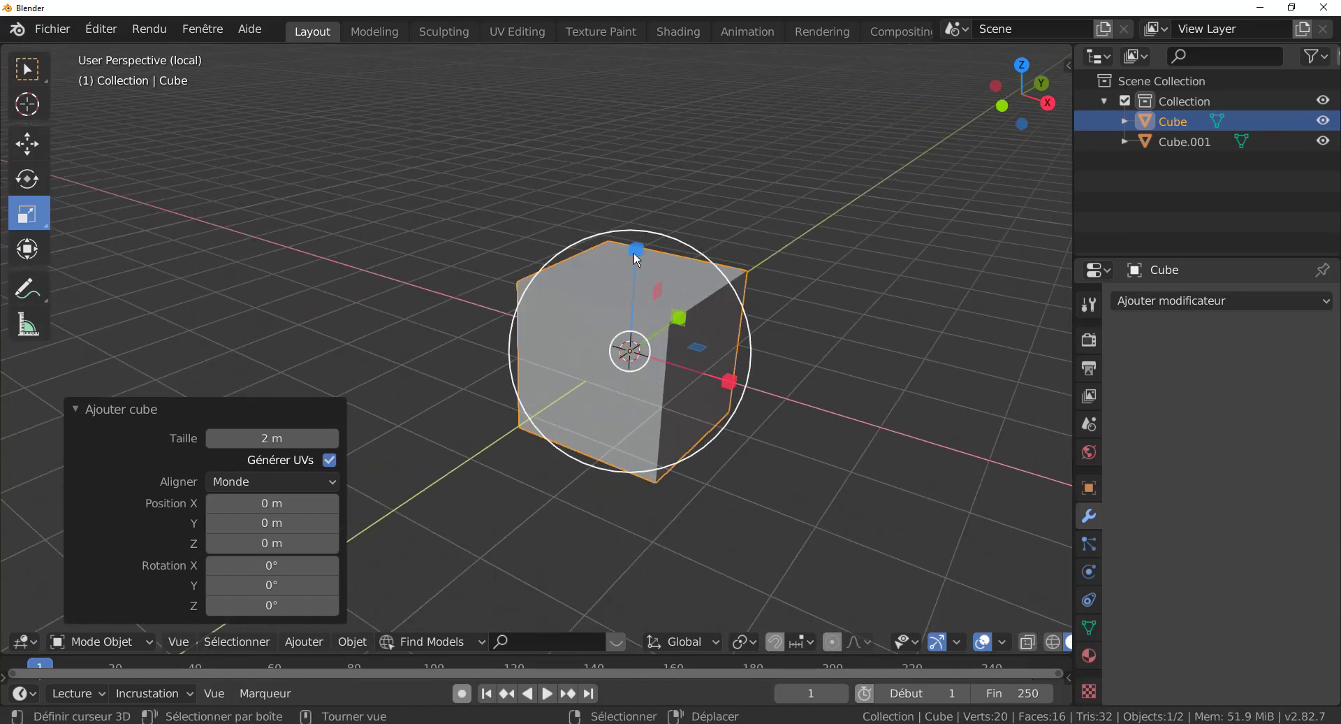
Step: Scale the cube down along the Z axis into a flat slab
{"action": "mouse_move", "coordinate": [635, 250]}
{"action": "left_mouse_down"}
{"action": "mouse_move", "coordinate": [654, 346]}
{"action": "mouse_move", "coordinate": [638, 274]}
{"action": "left_mouse_up"}
{"action": "middle_click_drag", "start_coordinate": [714, 369], "coordinate": [740, 388]}
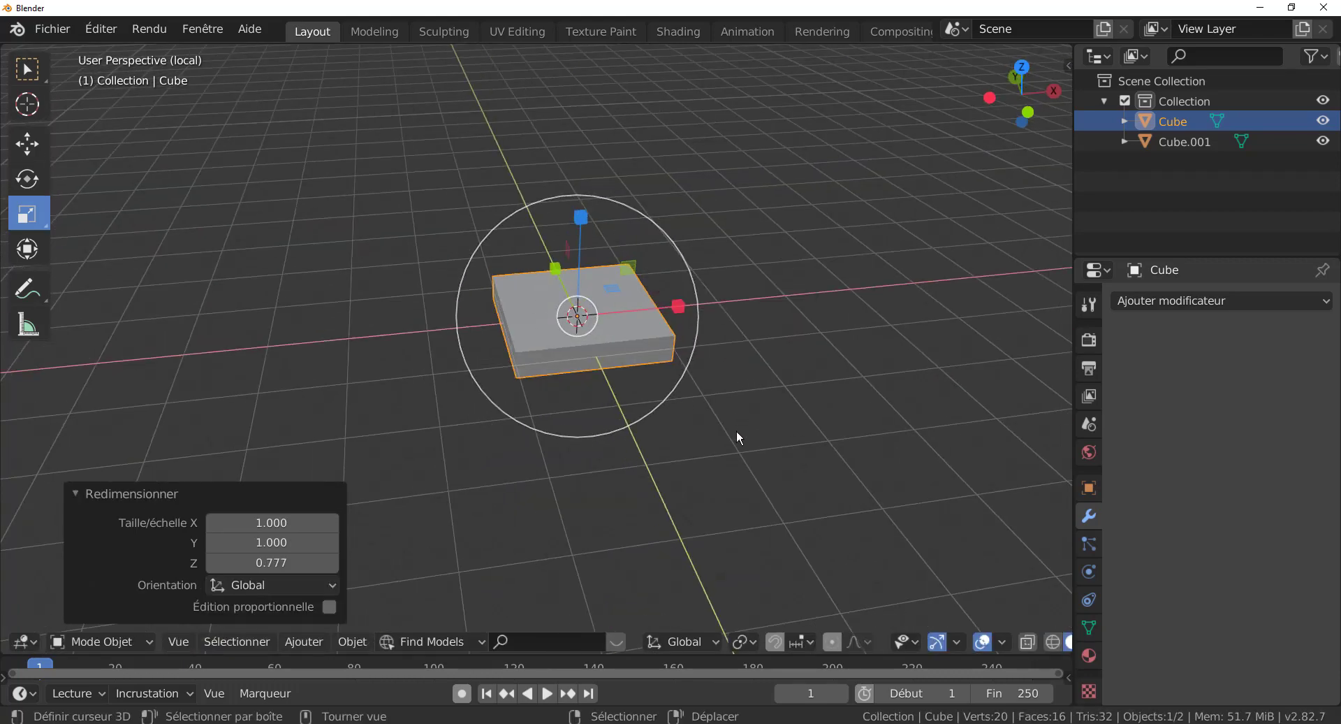
{"action": "middle_click_drag", "start_coordinate": [736, 432], "coordinate": [729, 501]}
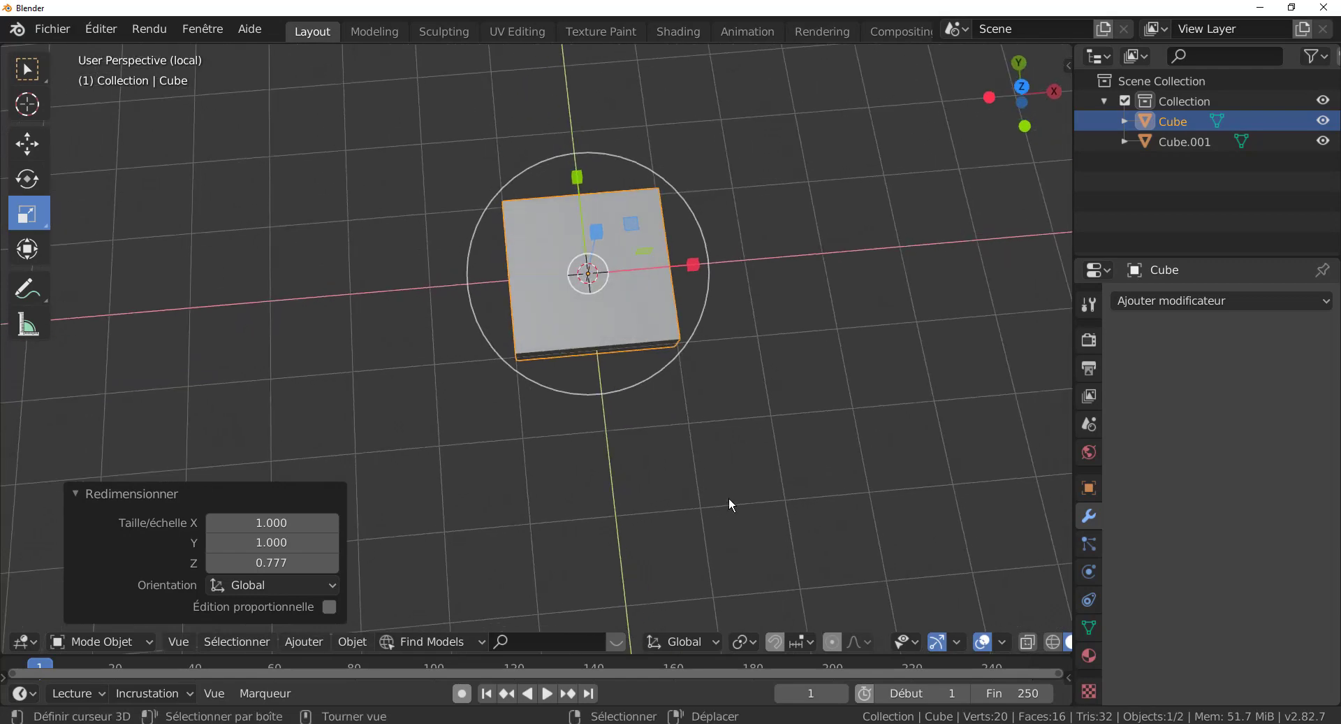
{"action": "key", "text": "KP_7"}
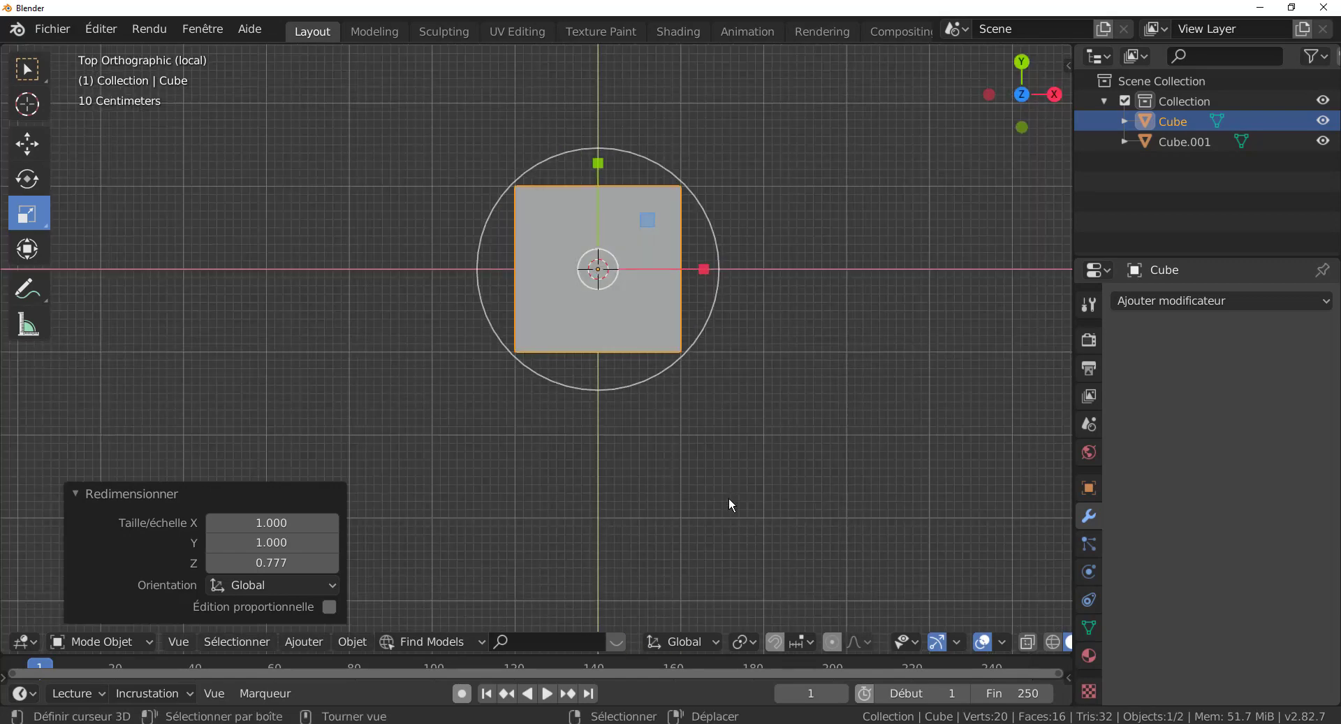
{"action": "middle_click_drag", "start_coordinate": [822, 521], "coordinate": [652, 422]}
{"action": "scroll", "coordinate": [653, 422], "scroll_direction": "up", "scroll_amount": 2}
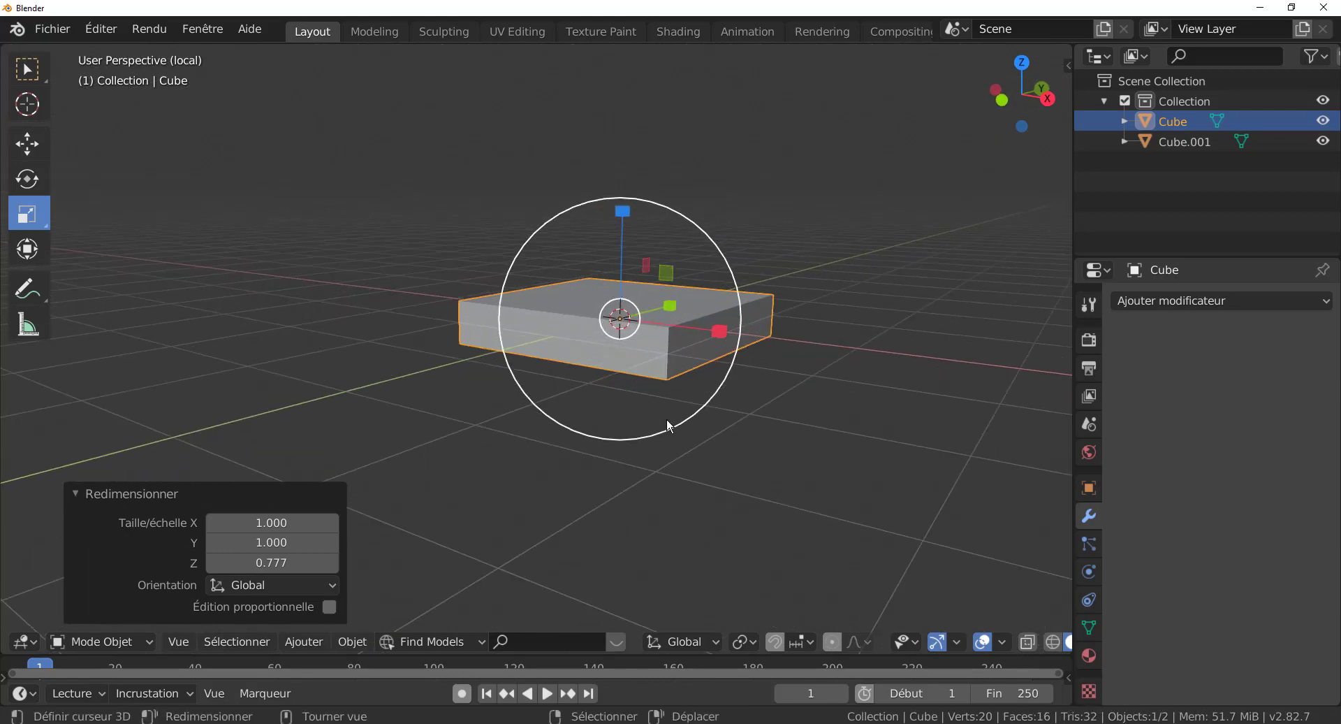
{"action": "middle_click_drag", "start_coordinate": [710, 399], "coordinate": [689, 467]}
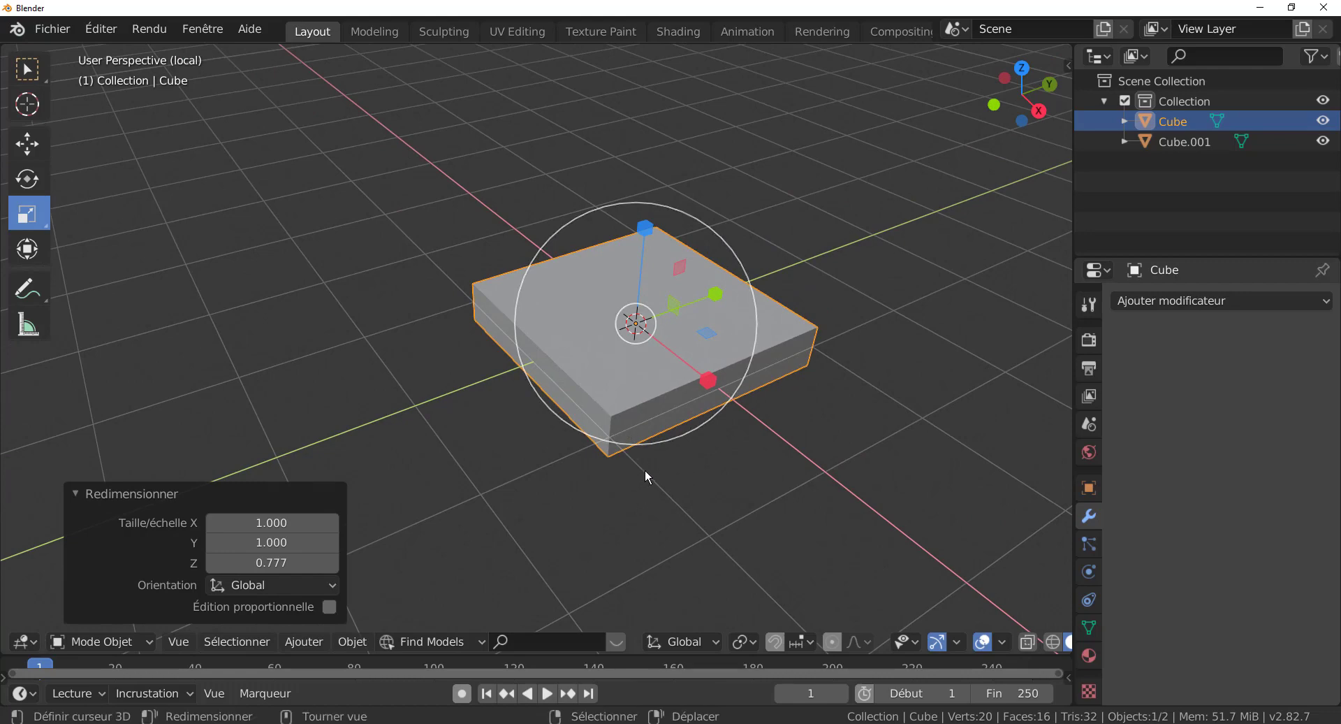
{"action": "middle_click_drag", "start_coordinate": [644, 468], "coordinate": [647, 413]}
Step: Delete the flattened cube and add a 2 m plane at the world origin
{"action": "key", "text": "Tab"}
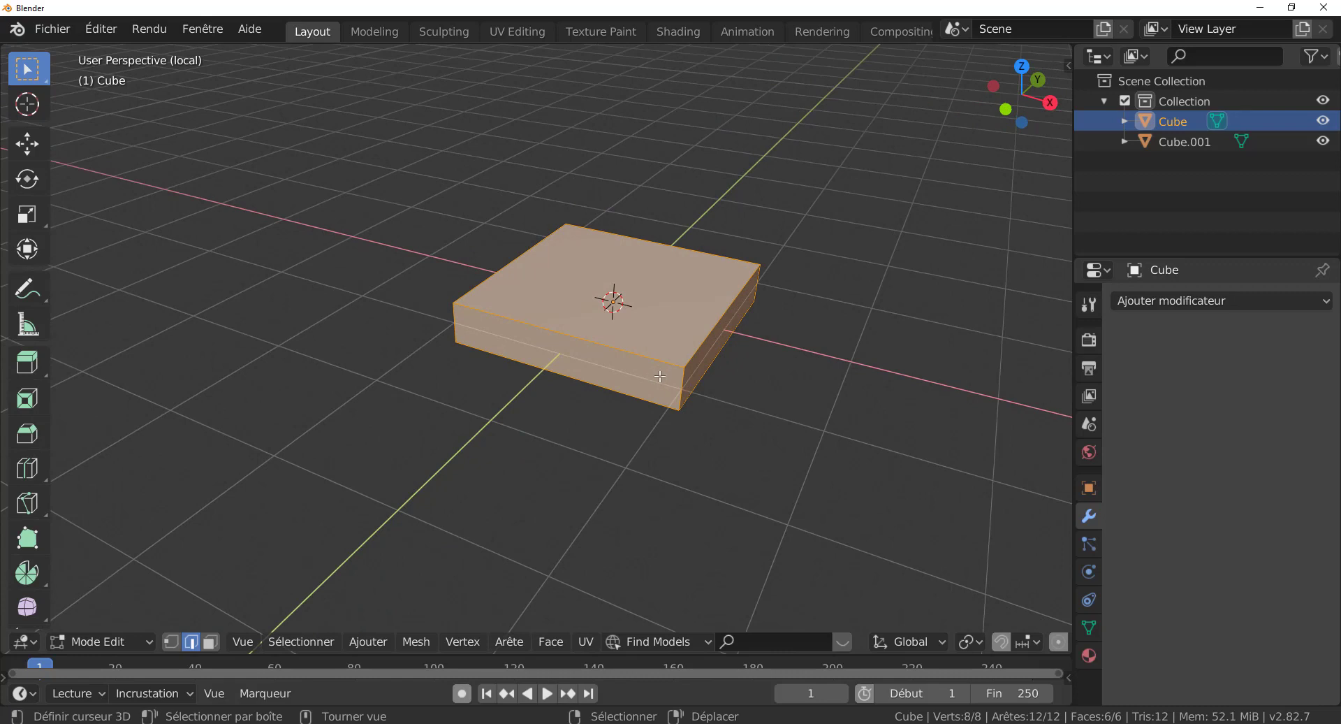
{"action": "key", "text": "Tab"}
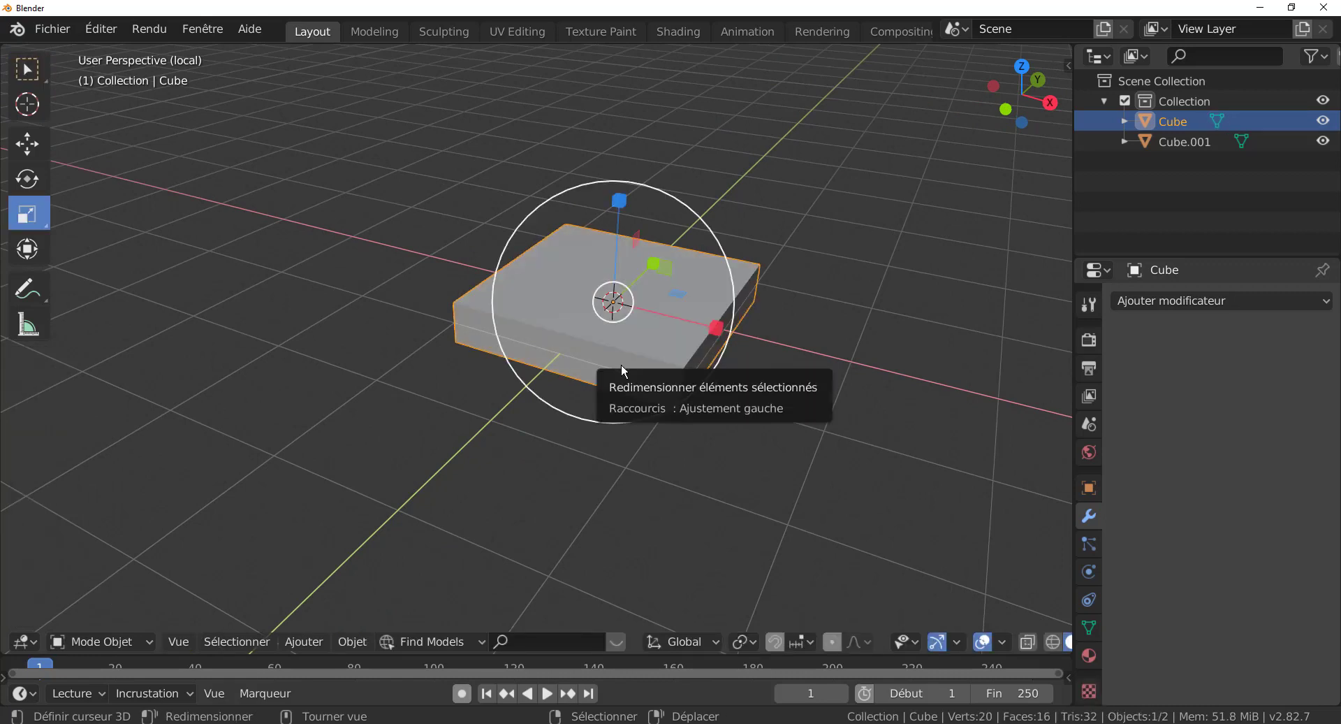
{"action": "key", "text": "Delete"}
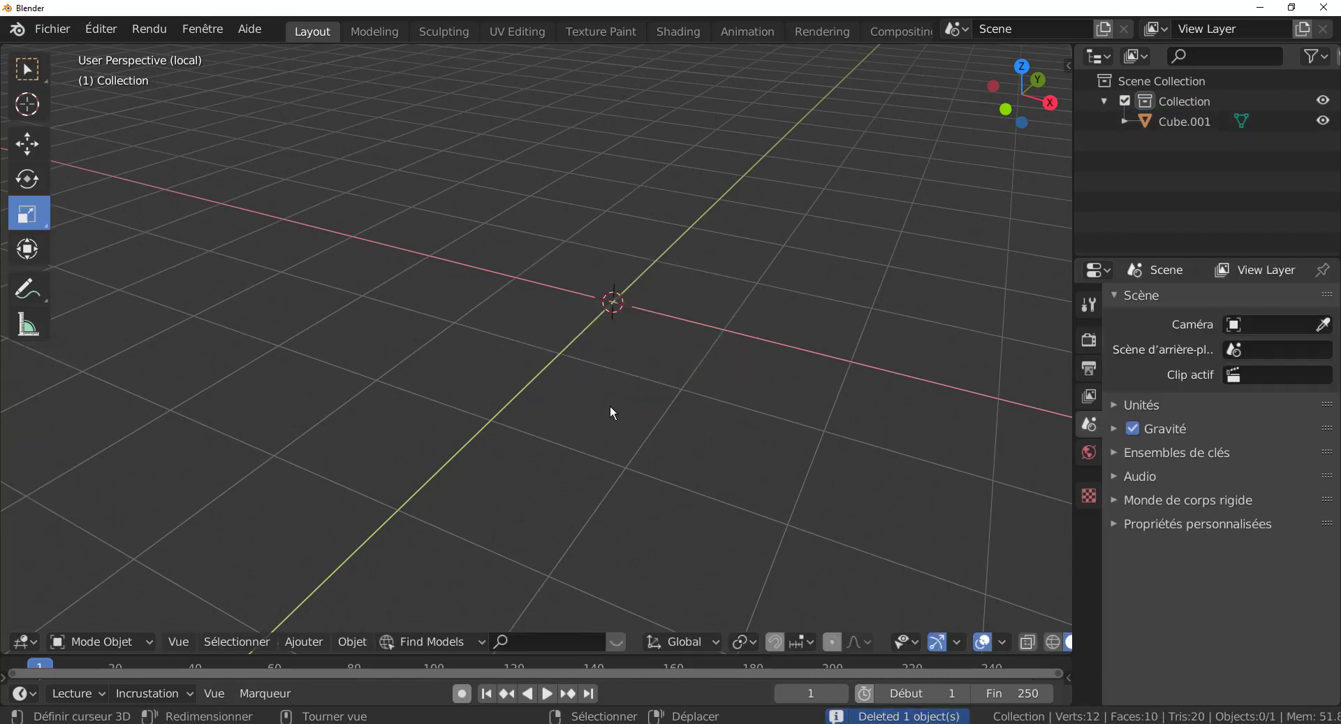
{"action": "left_click", "coordinate": [304, 641]}
{"action": "mouse_move", "coordinate": [306, 619]}
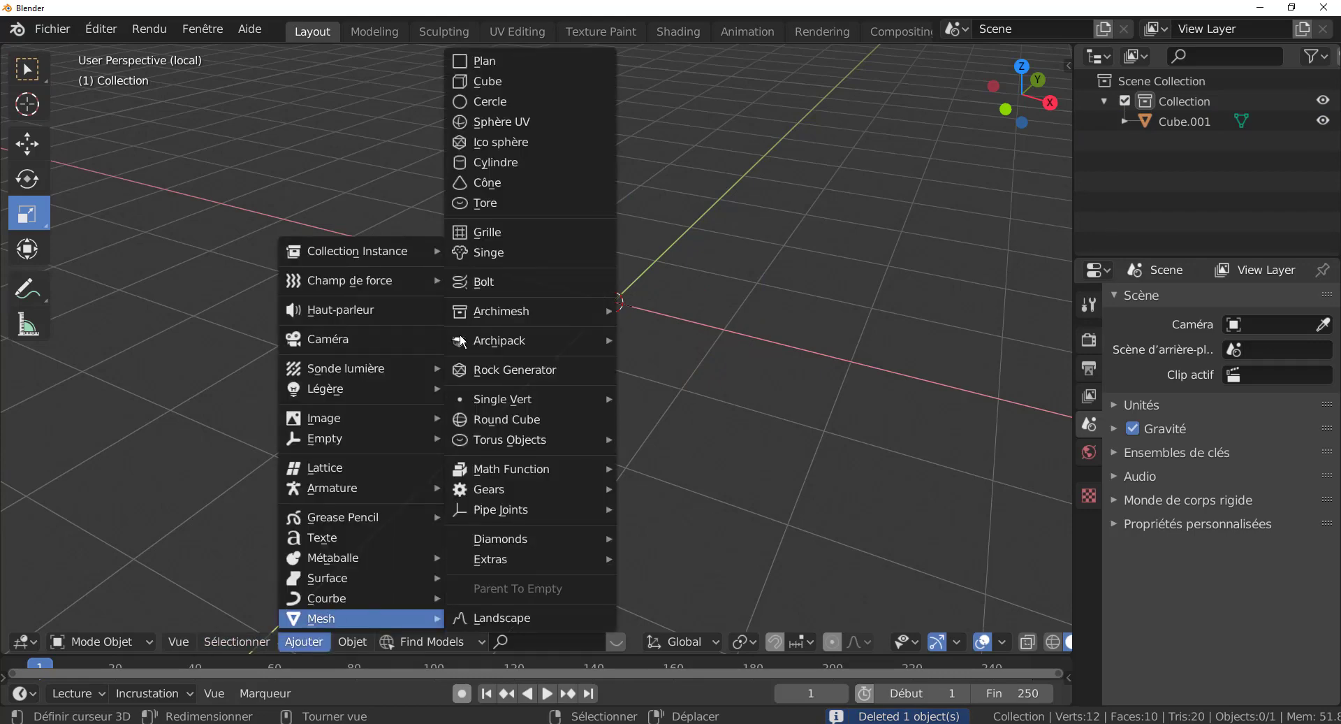
{"action": "left_click", "coordinate": [488, 63]}
{"action": "middle_click_drag", "start_coordinate": [618, 426], "coordinate": [645, 449]}
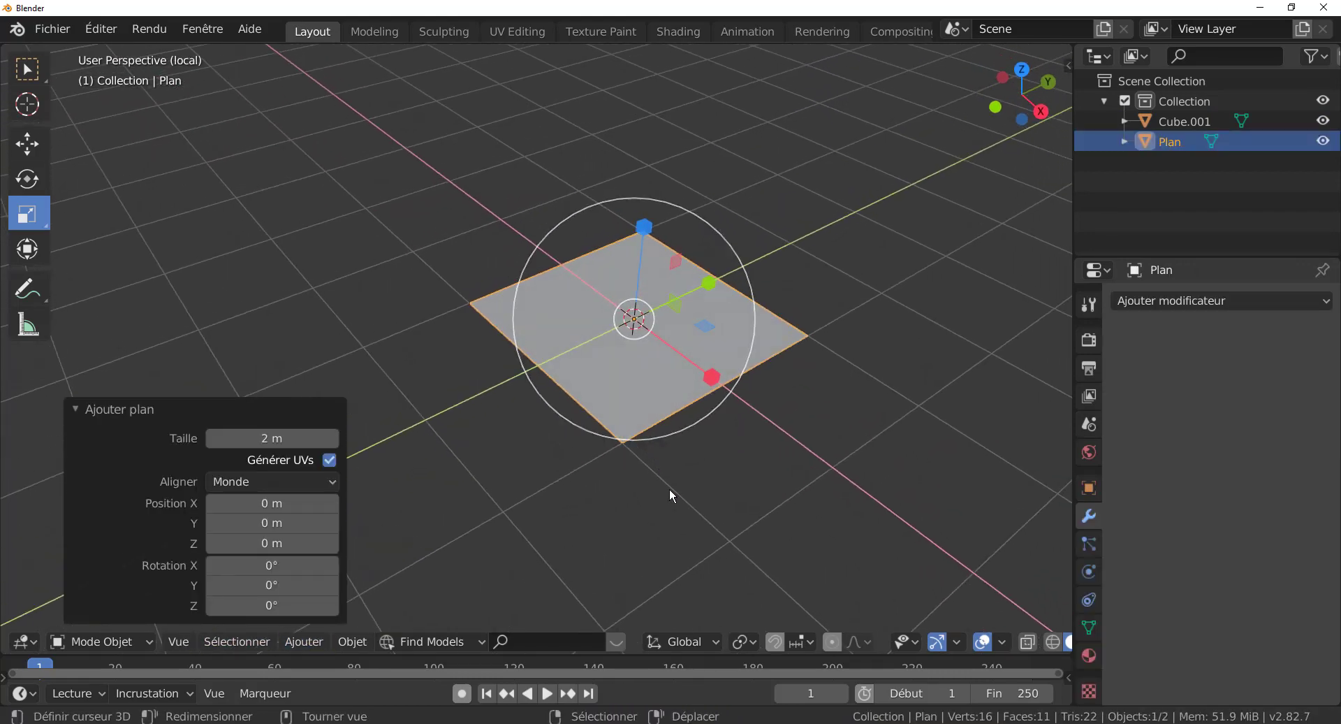
Step: Cut the plane diagonally with the Knife tool, from its -X/-Y corner to the opposite +X/+Y corner
{"action": "key", "text": "Tab"}
{"action": "key", "text": "KP_7"}
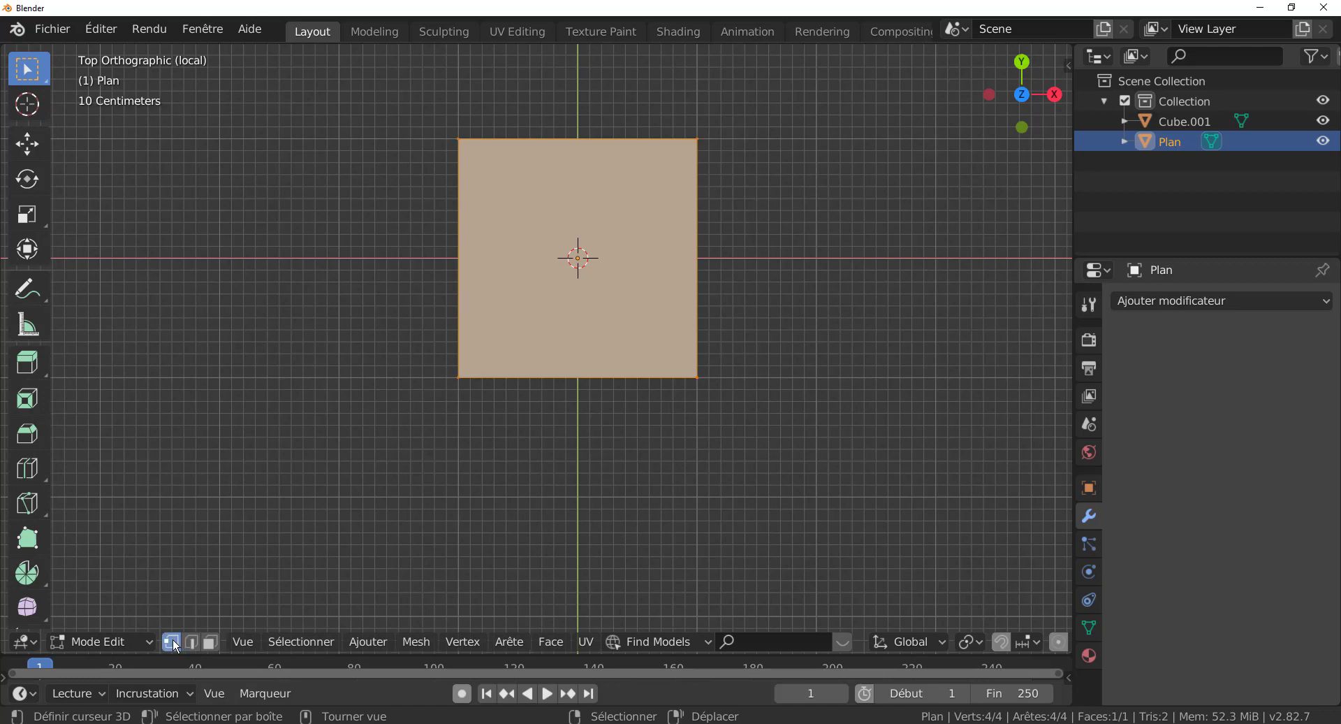
{"action": "middle_click_drag", "start_coordinate": [608, 488], "coordinate": [643, 532], "text": "shift"}
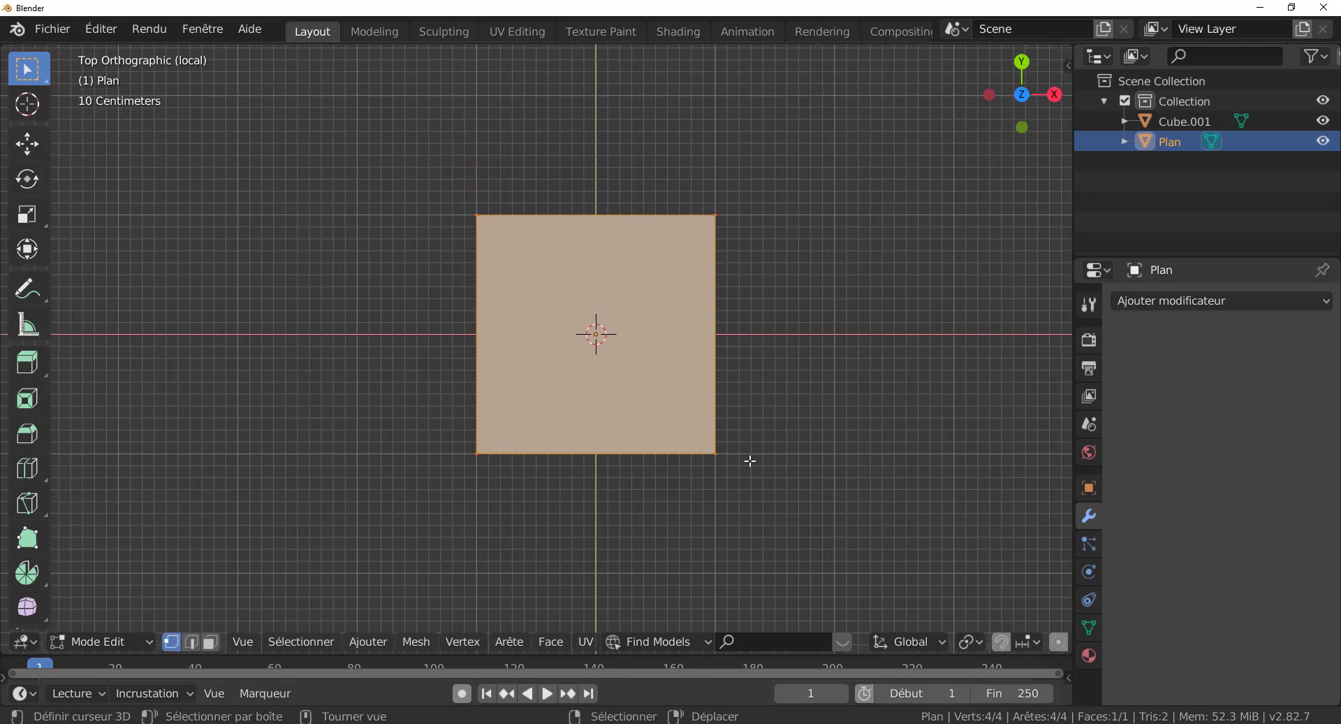
{"action": "key", "text": "k"}
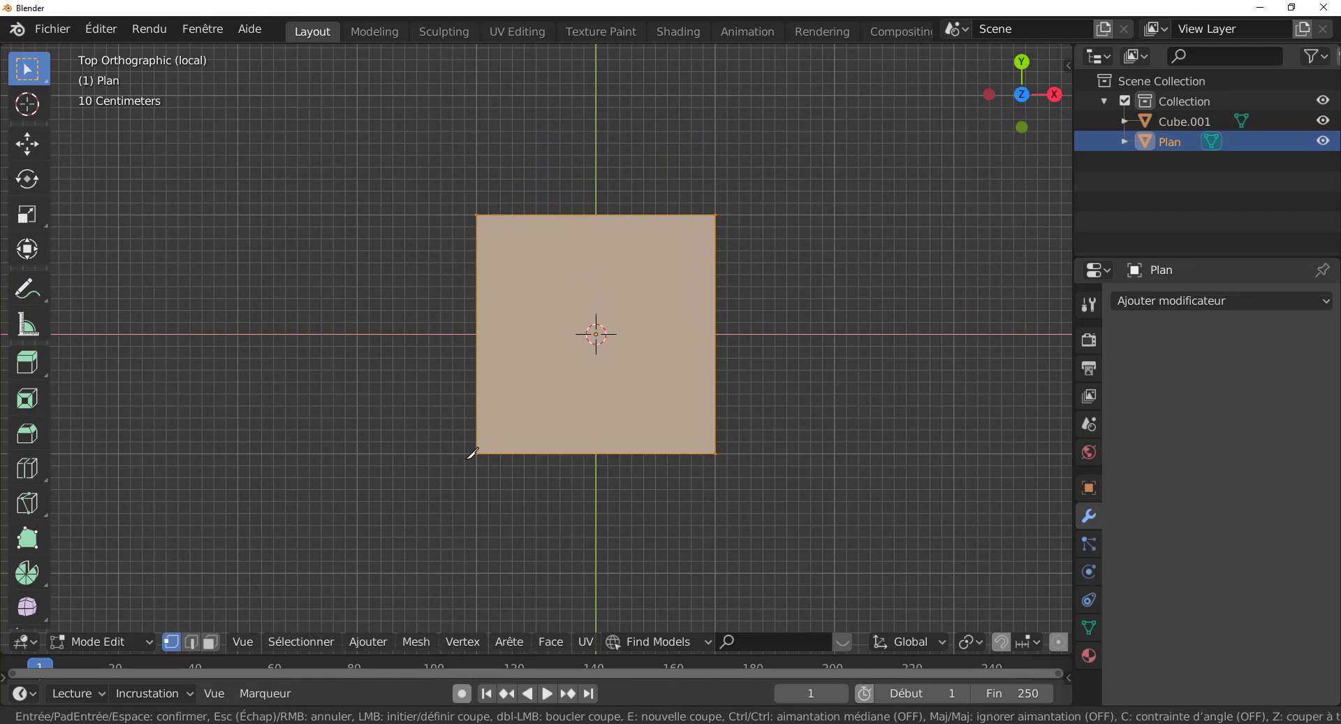
{"action": "key", "text": "Escape"}
{"action": "scroll", "coordinate": [482, 506], "scroll_direction": "up", "scroll_amount": 3}
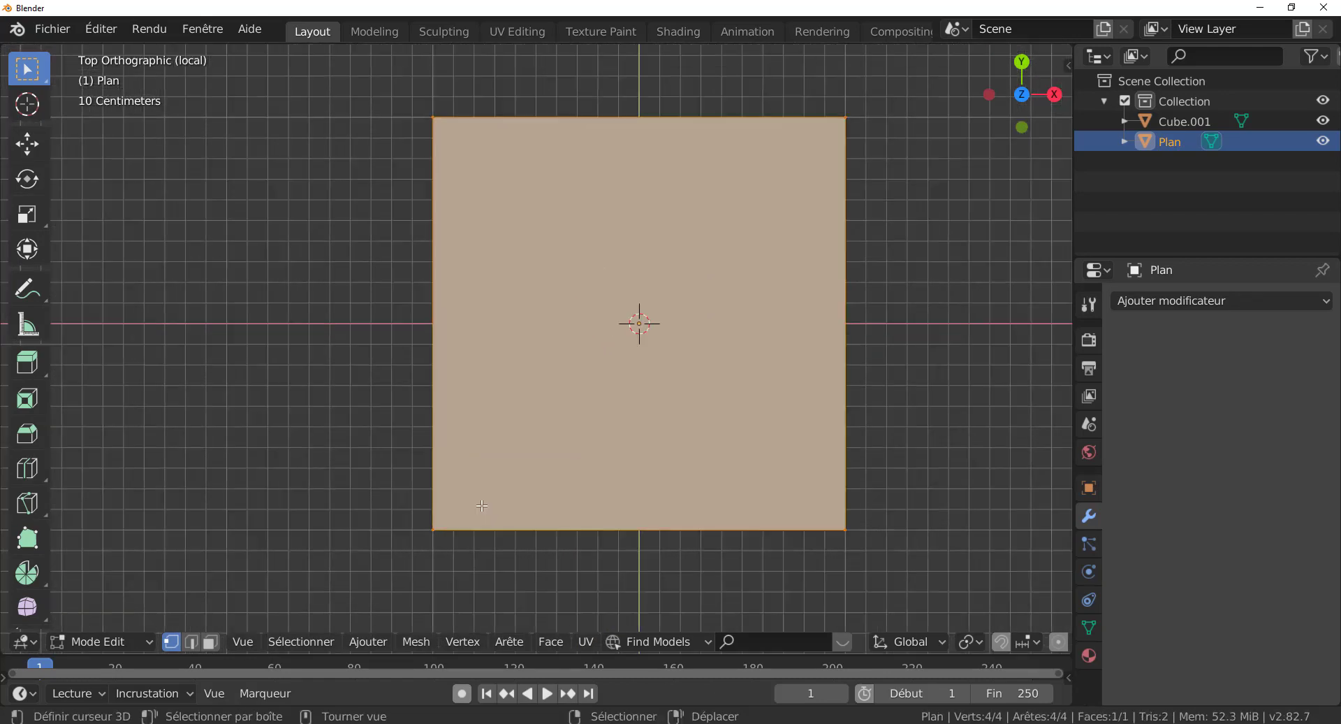
{"action": "key", "text": "k"}
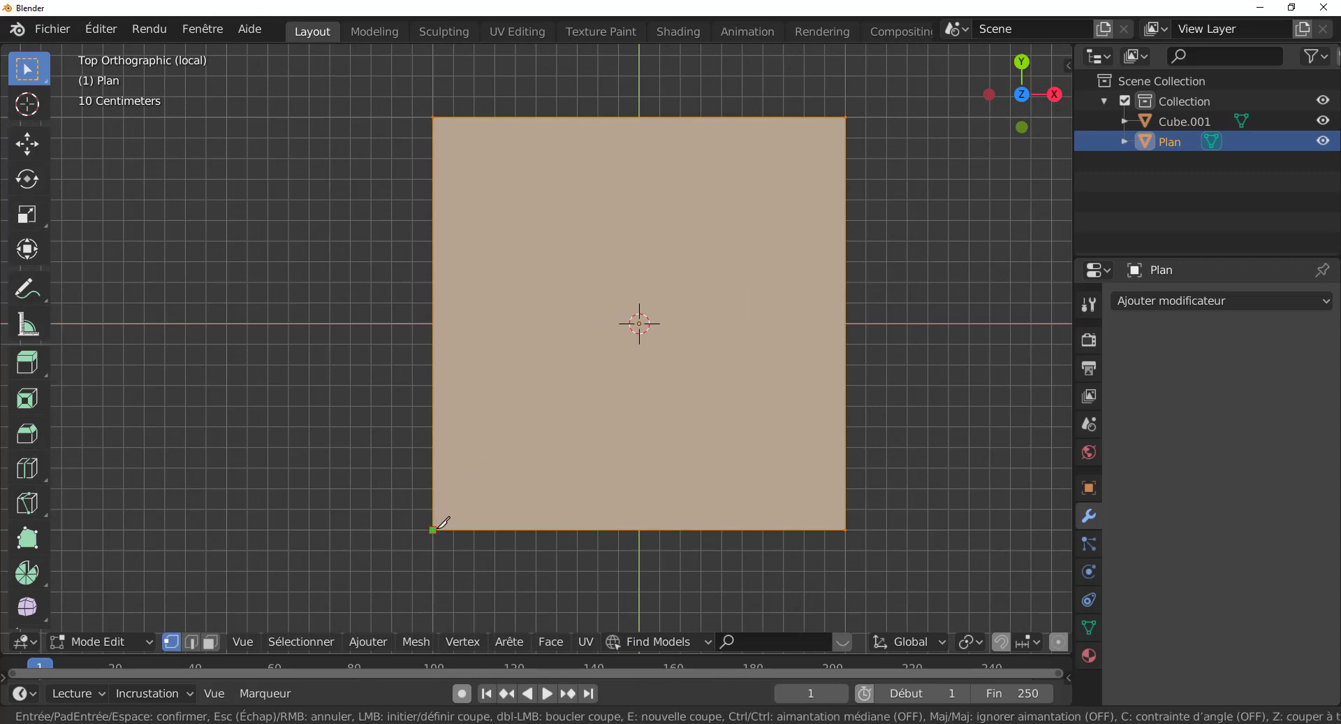
{"action": "left_click", "coordinate": [434, 529]}
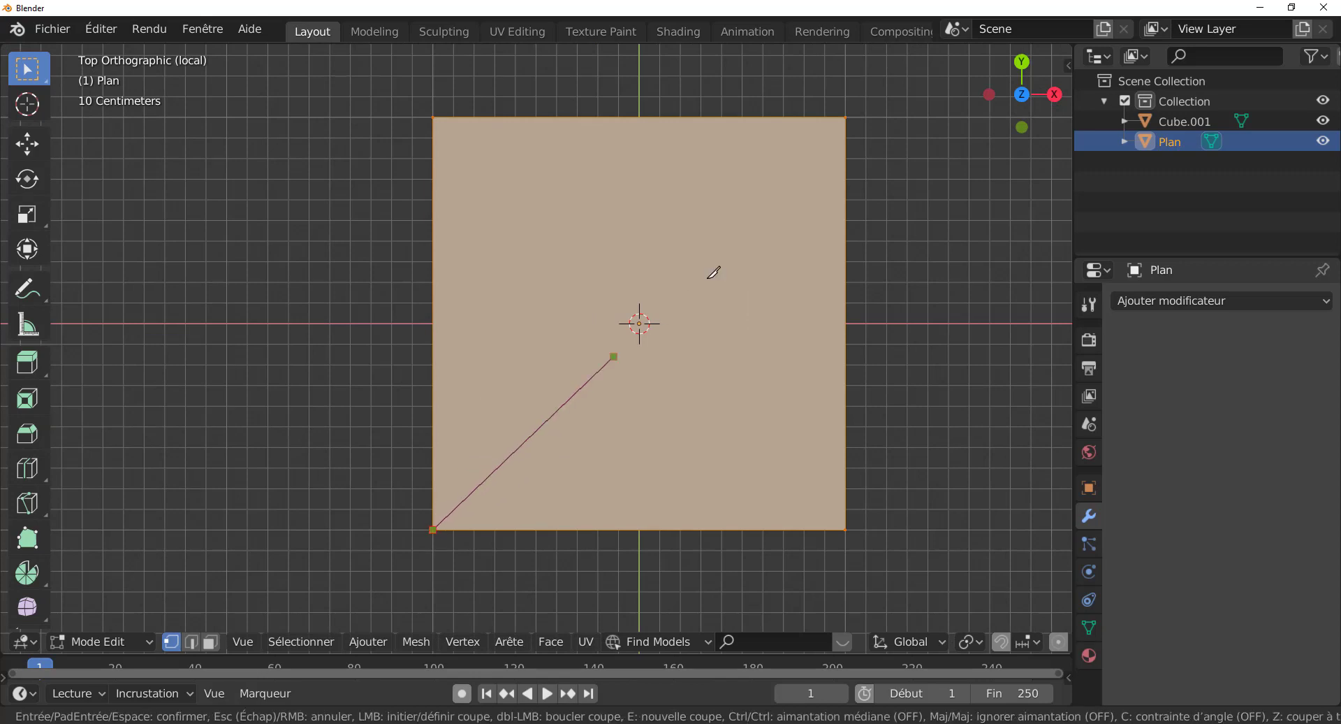
{"action": "left_click", "coordinate": [846, 116]}
{"action": "key", "text": "Return"}
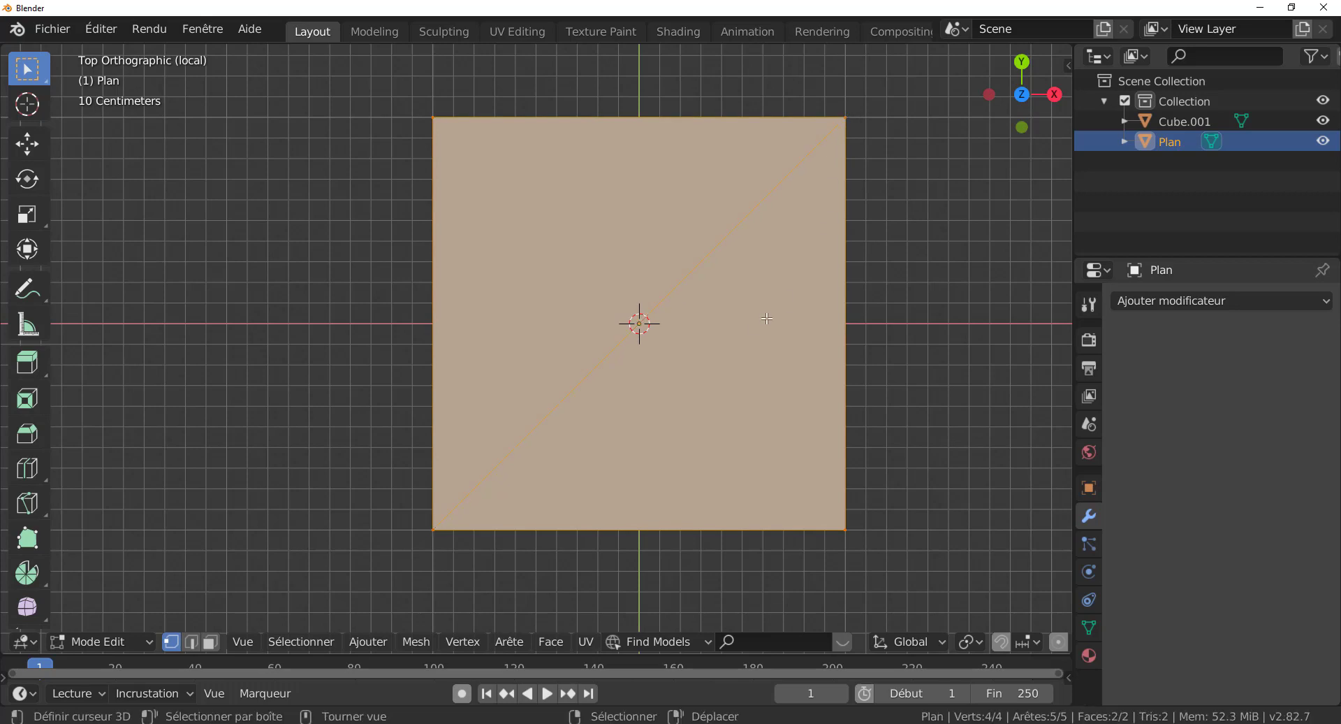
Step: Extrude the two triangular faces downward by 0.432 m to form a slab
{"action": "middle_click_drag", "start_coordinate": [766, 318], "coordinate": [765, 417]}
{"action": "key", "text": "e"}
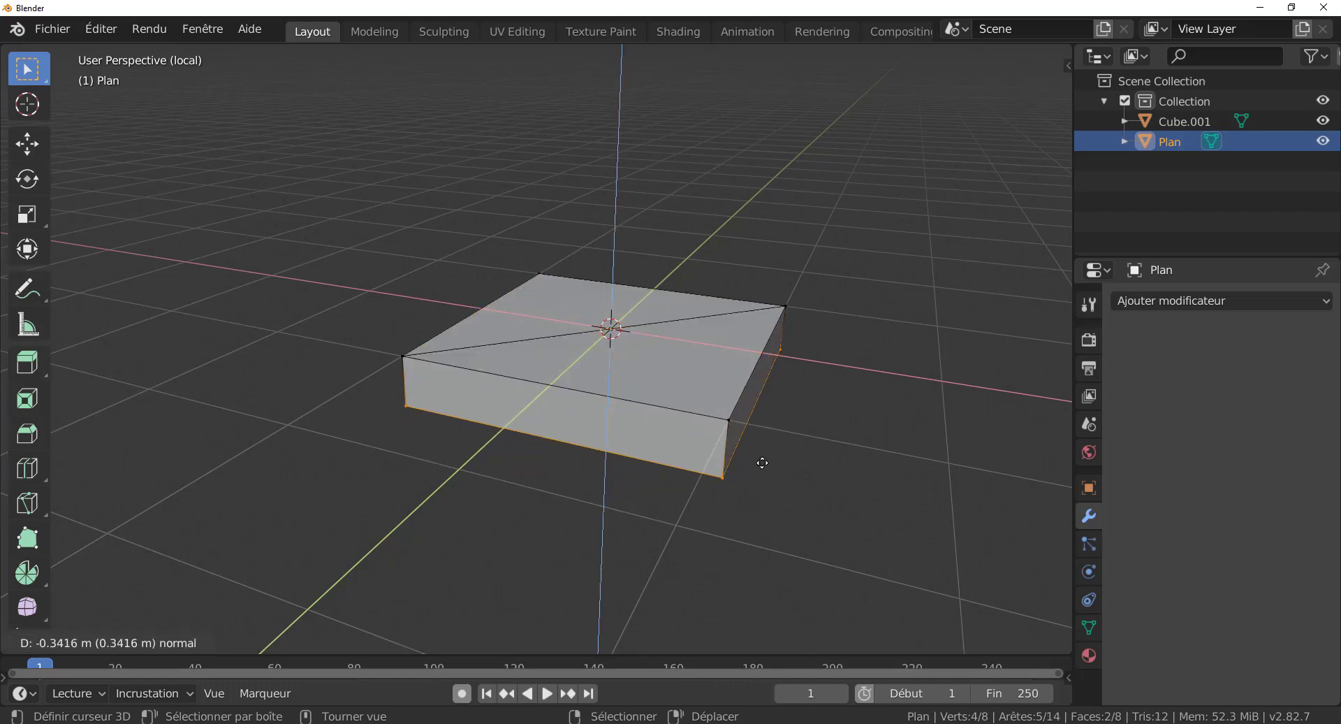
{"action": "left_click", "coordinate": [771, 459]}
{"action": "middle_click_drag", "start_coordinate": [773, 458], "coordinate": [755, 412]}
Step: Add one horizontal loop cut around the slab's sides at mid-height
{"action": "key", "text": "ctrl+r"}
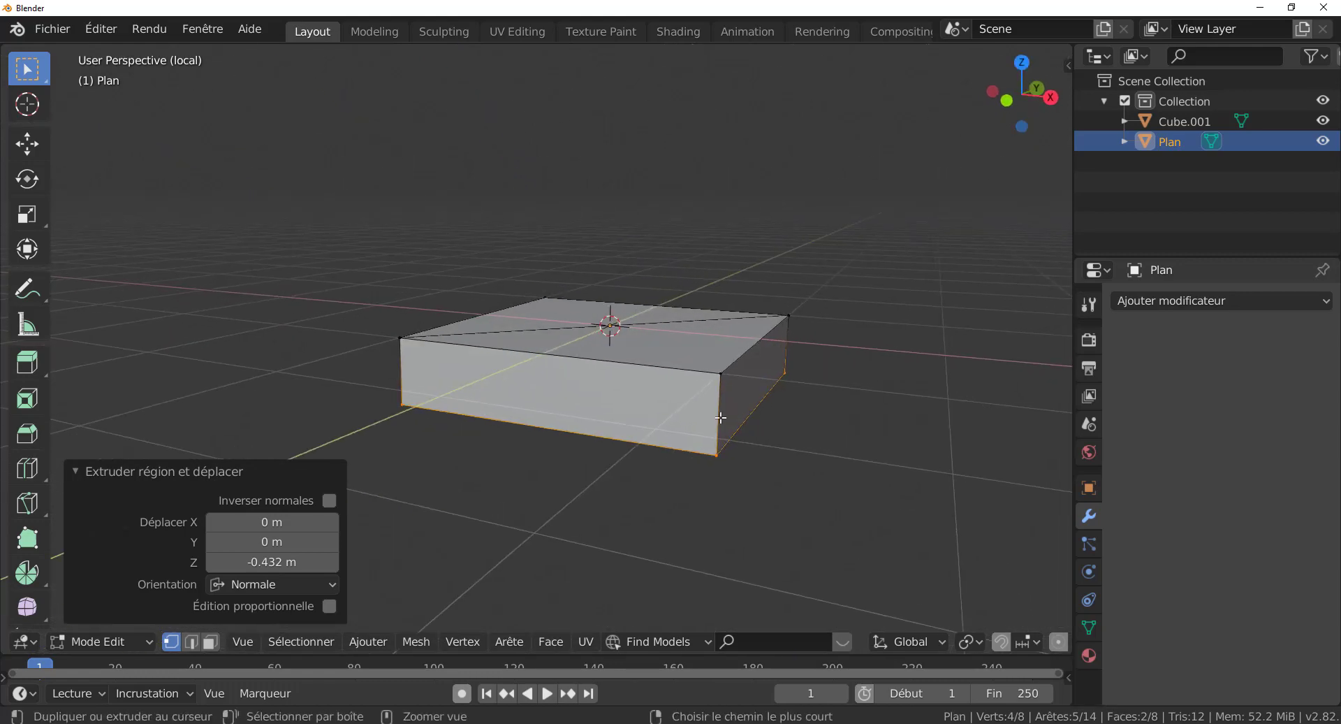
{"action": "left_click", "coordinate": [720, 417]}
{"action": "right_click", "coordinate": [721, 417]}
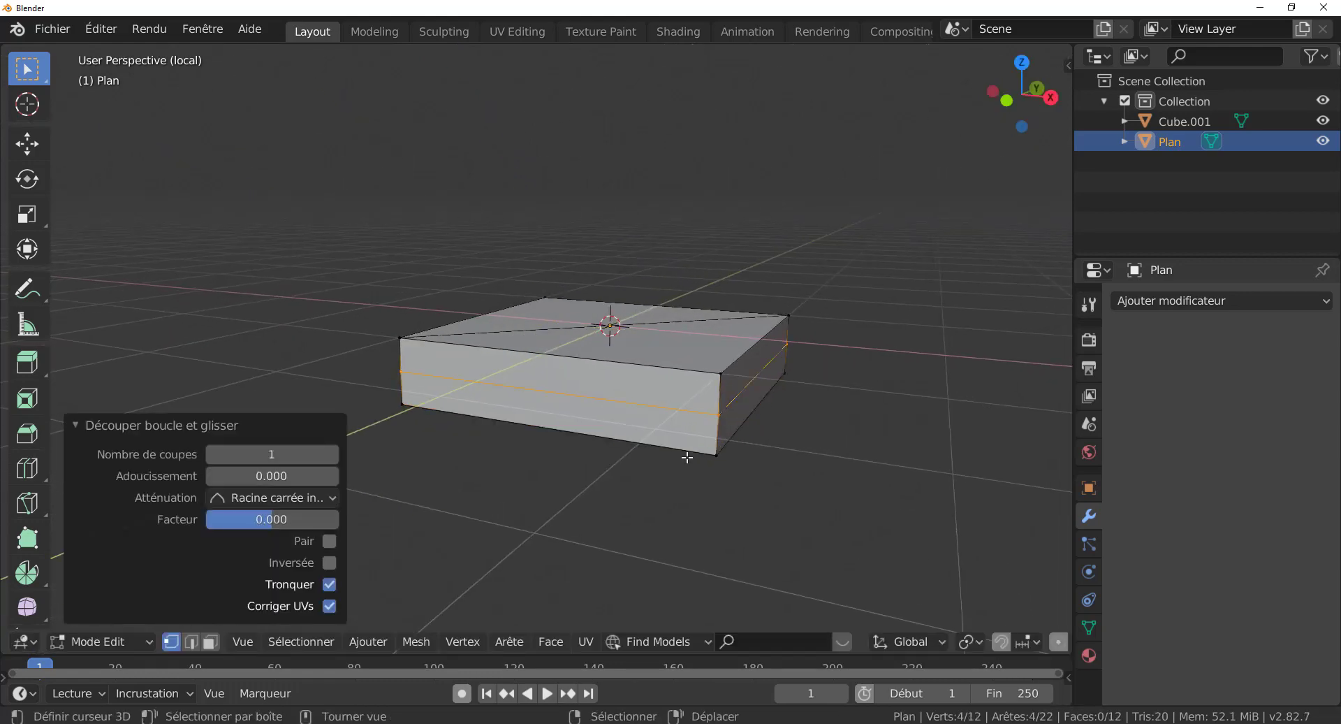
{"action": "middle_click_drag", "start_coordinate": [694, 455], "coordinate": [804, 470]}
{"action": "middle_click_drag", "start_coordinate": [677, 413], "coordinate": [685, 458]}
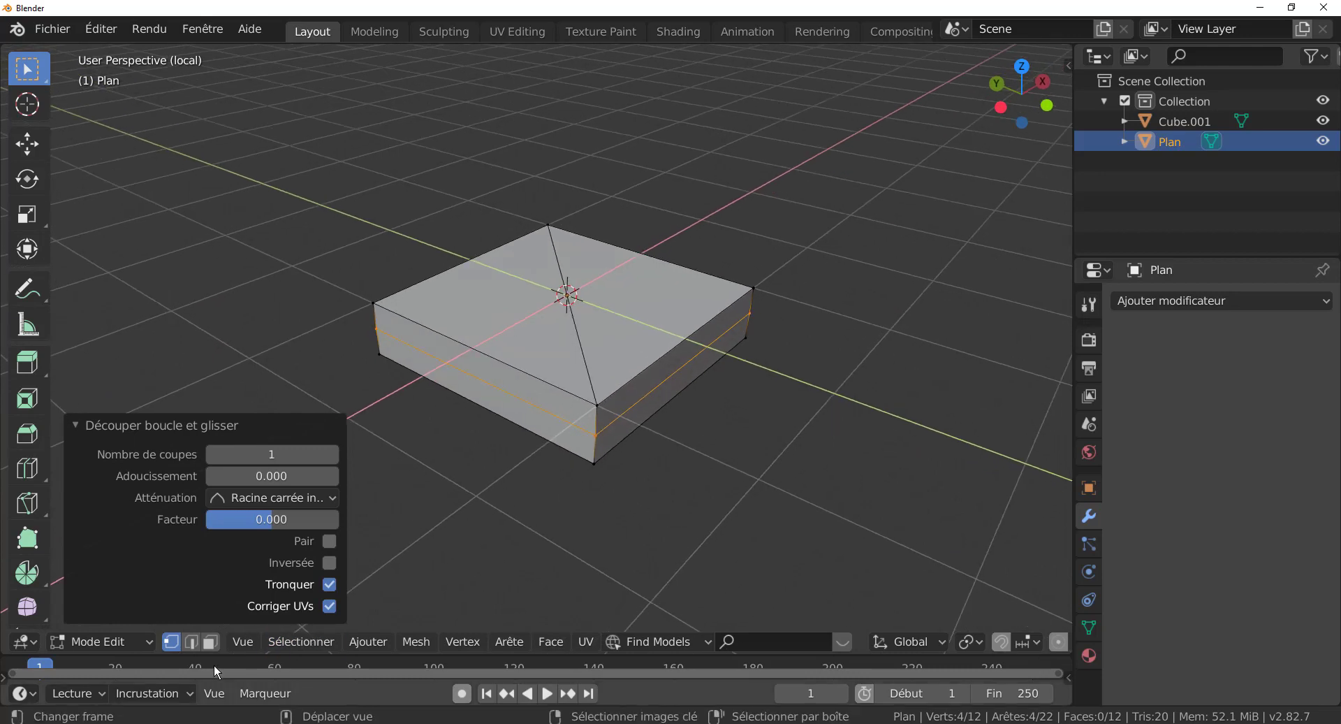
Step: In face selection mode, select both halves of the slab's -X side and the adjoining triangle on top
{"action": "left_click", "coordinate": [210, 642]}
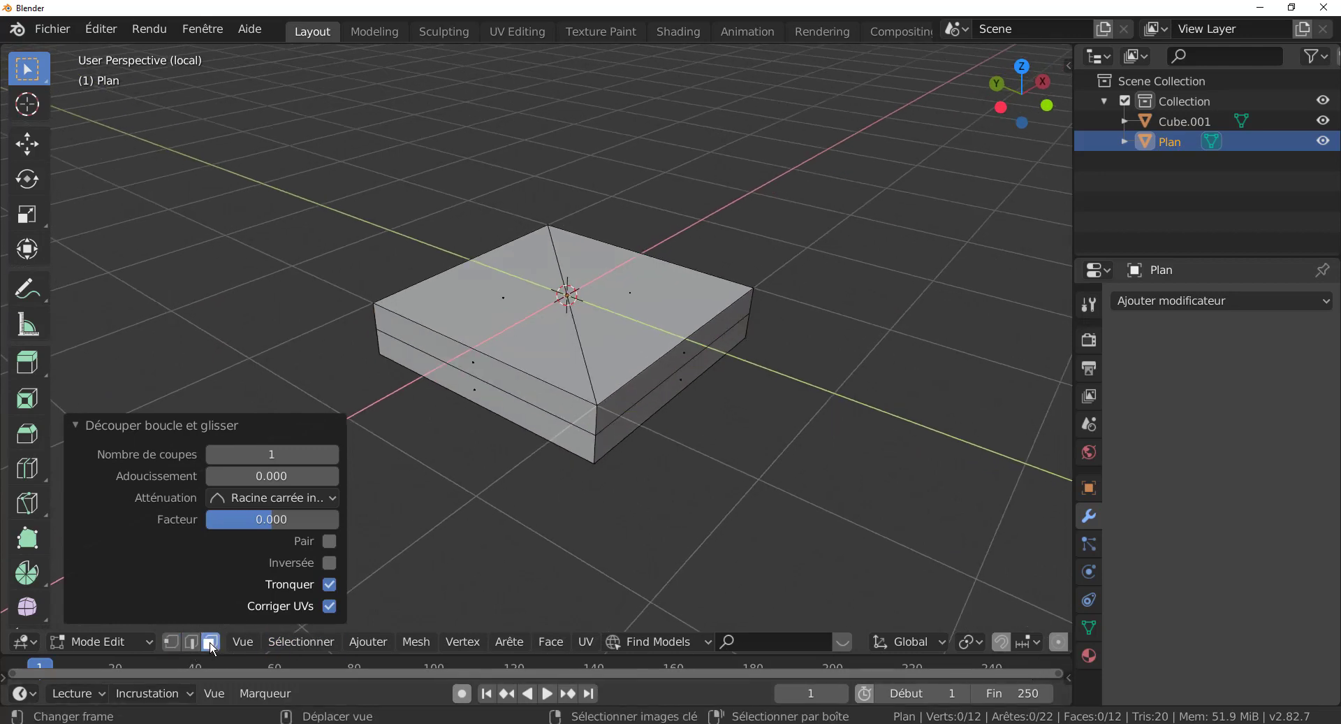
{"action": "left_click", "coordinate": [493, 364]}
{"action": "left_click", "coordinate": [482, 382], "text": "shift"}
{"action": "left_click", "coordinate": [489, 338], "text": "shift"}
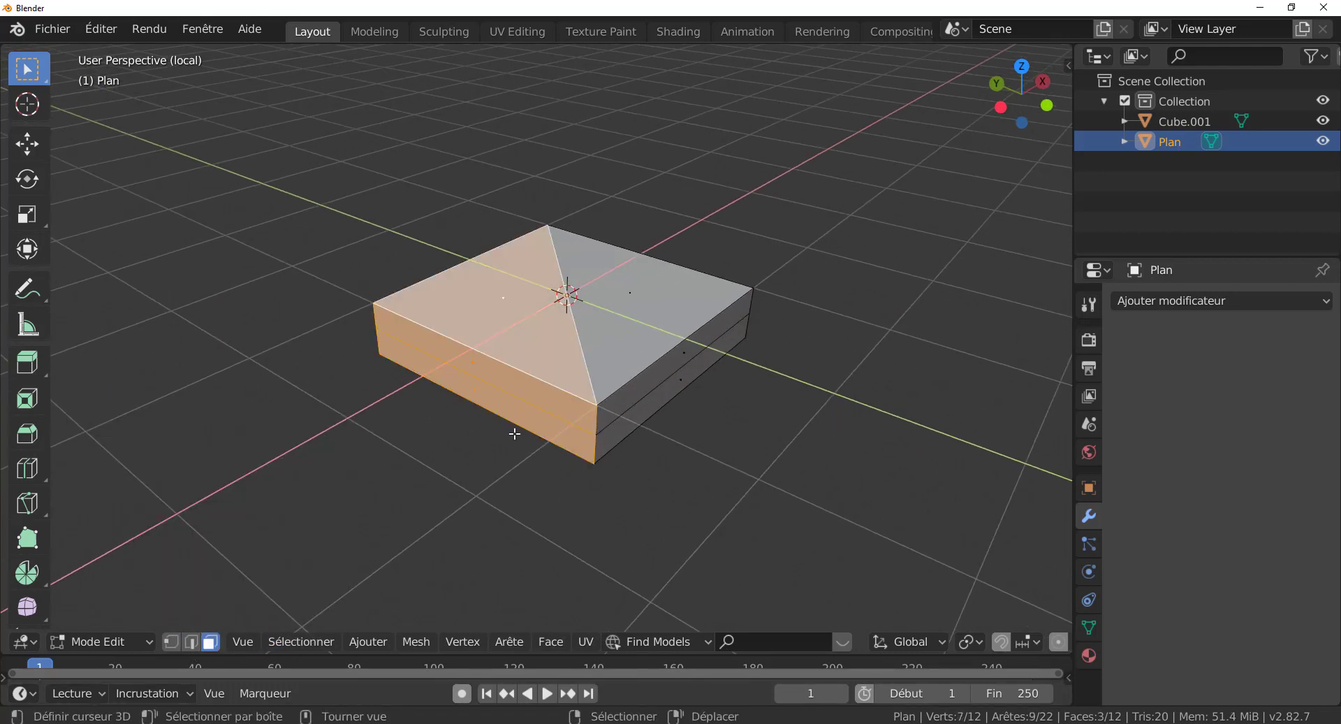
Step: Extend the face selection with both halves of the +Y side and the lower halves of the +X and -Y sides
{"action": "middle_click_drag", "start_coordinate": [515, 434], "coordinate": [625, 369]}
{"action": "left_click", "coordinate": [569, 434], "text": "shift"}
{"action": "left_click", "coordinate": [570, 432], "text": "shift"}
{"action": "left_click", "coordinate": [570, 457], "text": "shift"}
{"action": "left_click", "coordinate": [597, 413], "text": "shift"}
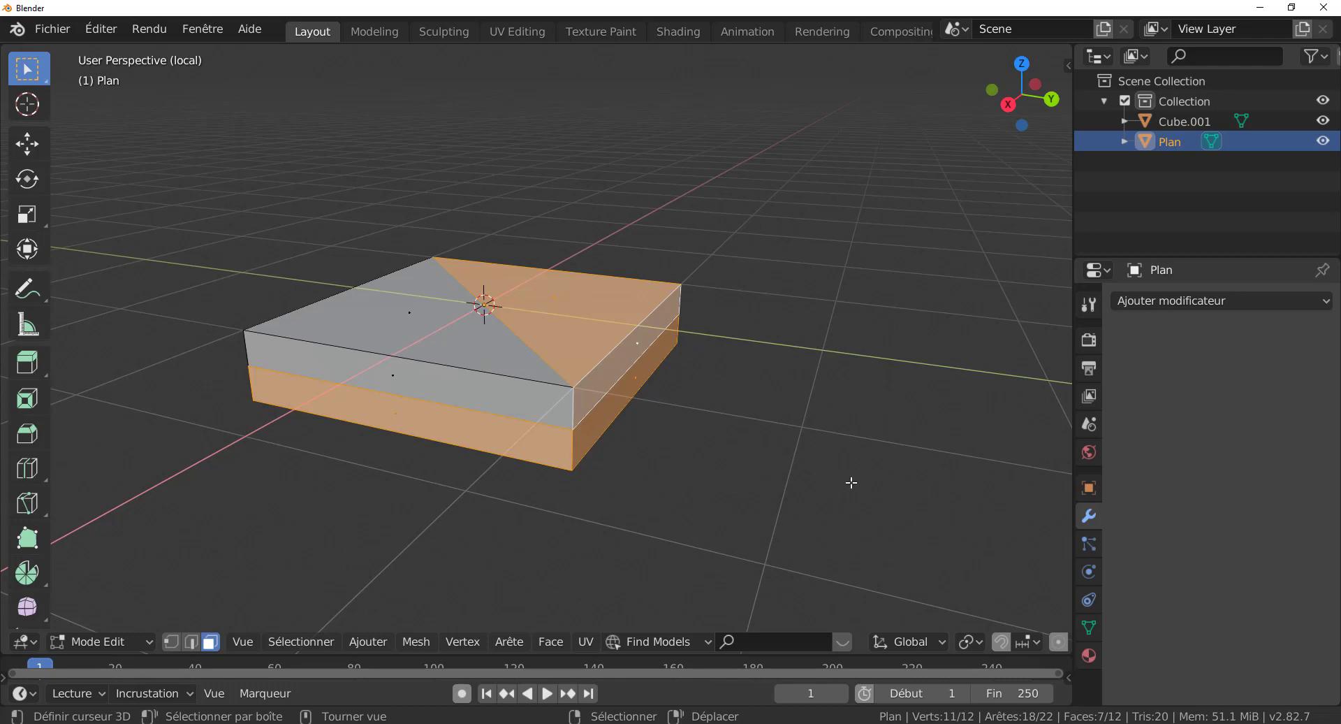
{"action": "middle_click_drag", "start_coordinate": [850, 482], "coordinate": [688, 490]}
{"action": "key", "text": "KP_1"}
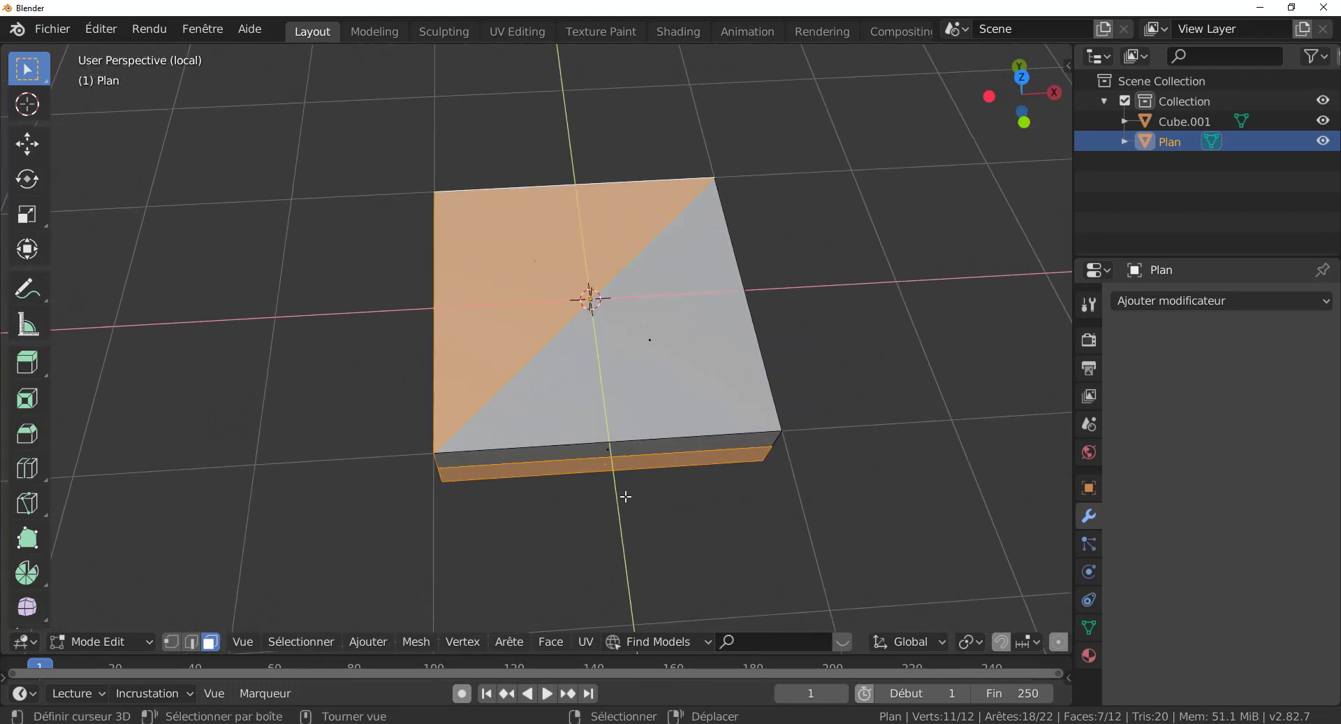
{"action": "middle_click_drag", "start_coordinate": [599, 472], "coordinate": [706, 428]}
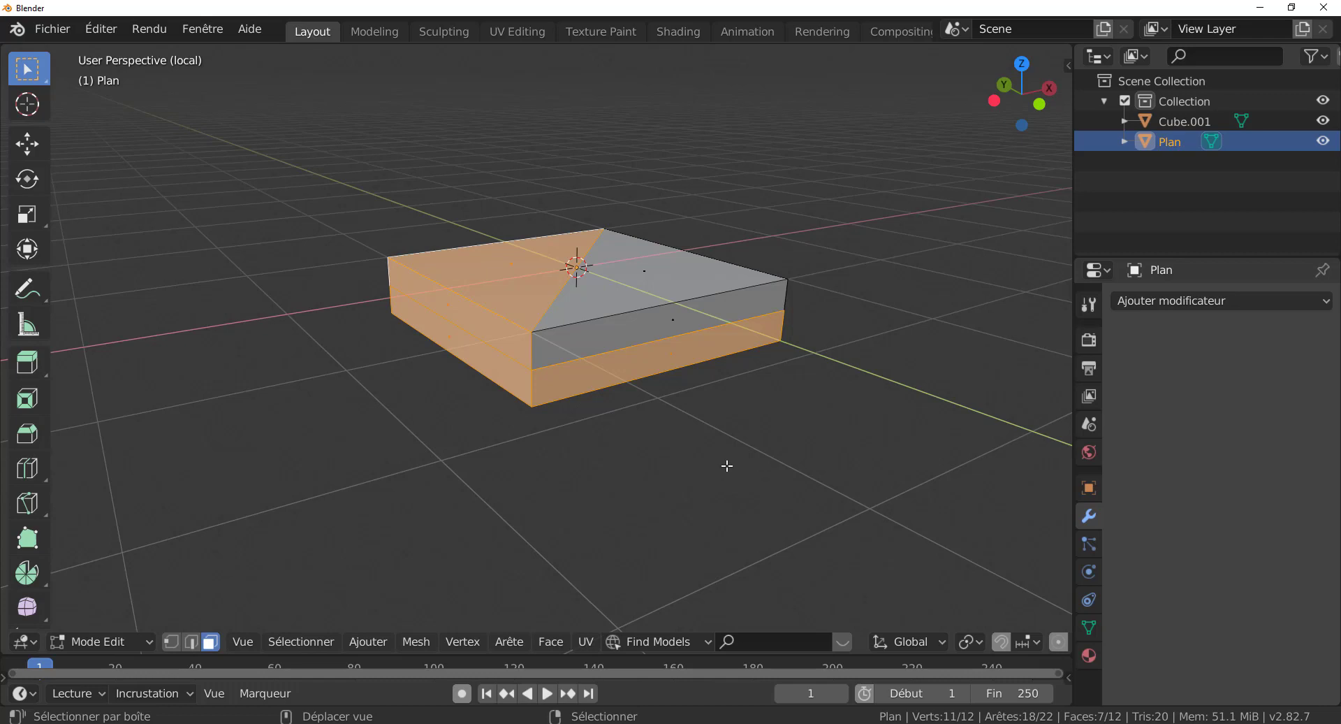
Step: Duplicate the selected faces in place, separate the copy into its own object and return to Object Mode
{"action": "key", "text": "shift+d"}
{"action": "right_click", "coordinate": [726, 465]}
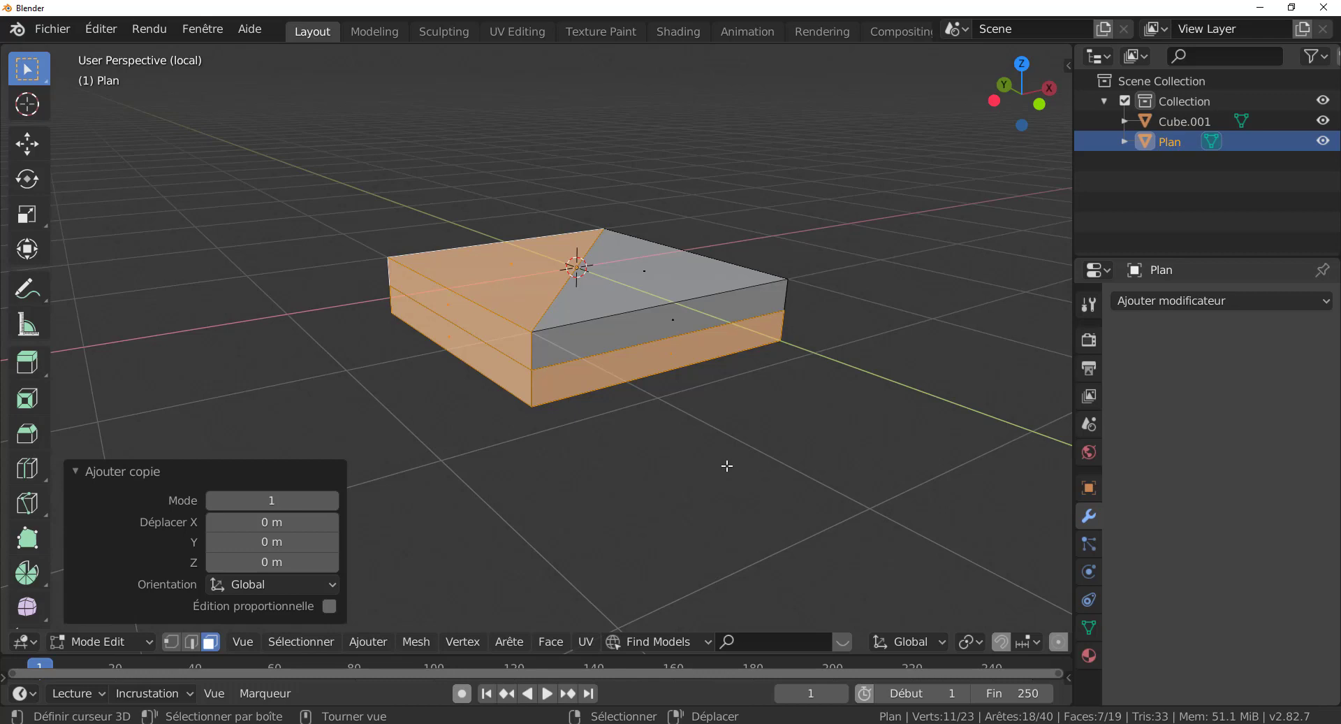
{"action": "scroll", "coordinate": [669, 436], "scroll_direction": "up", "scroll_amount": 1}
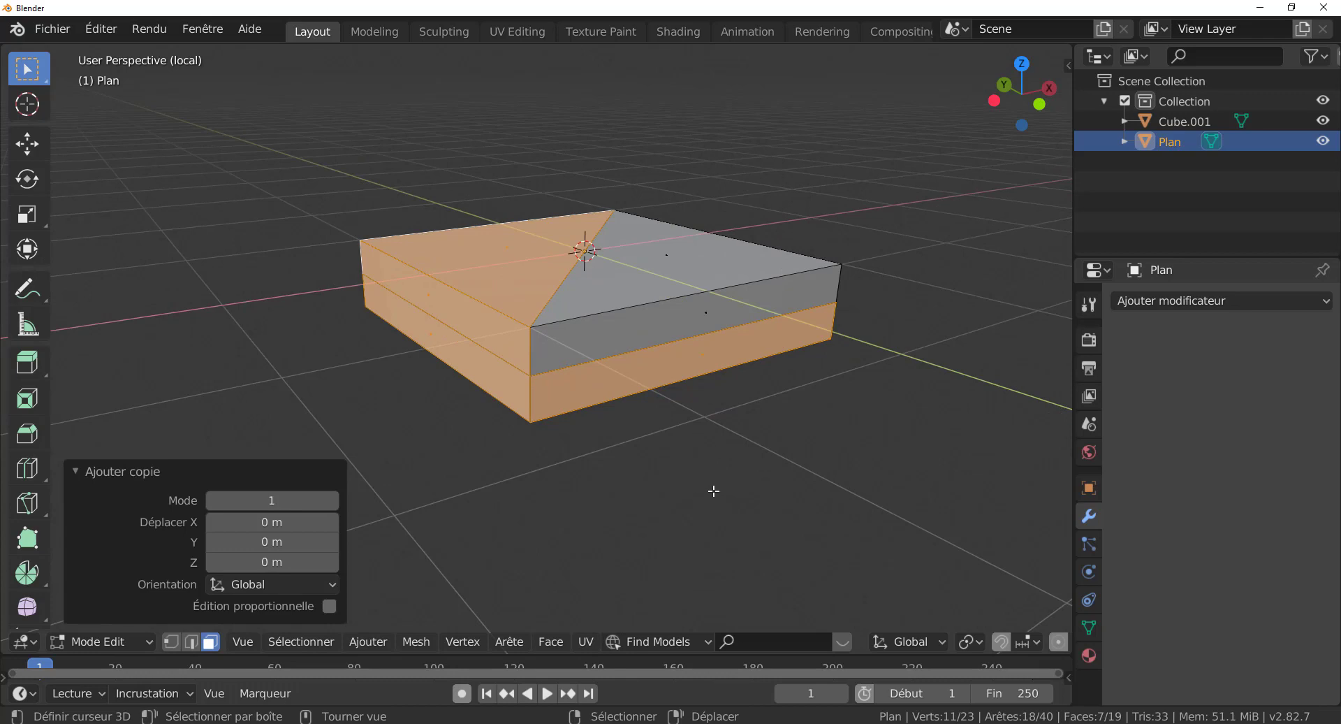
{"action": "key", "text": "p"}
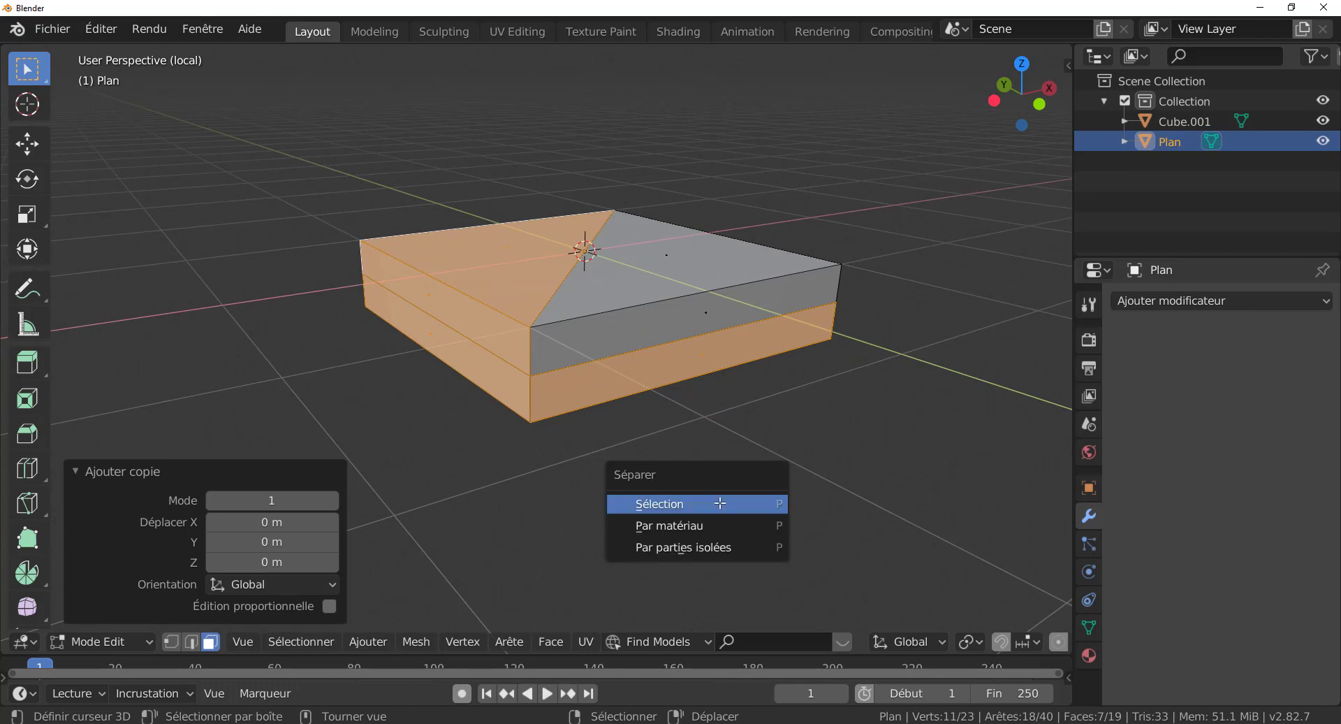
{"action": "left_click", "coordinate": [719, 503]}
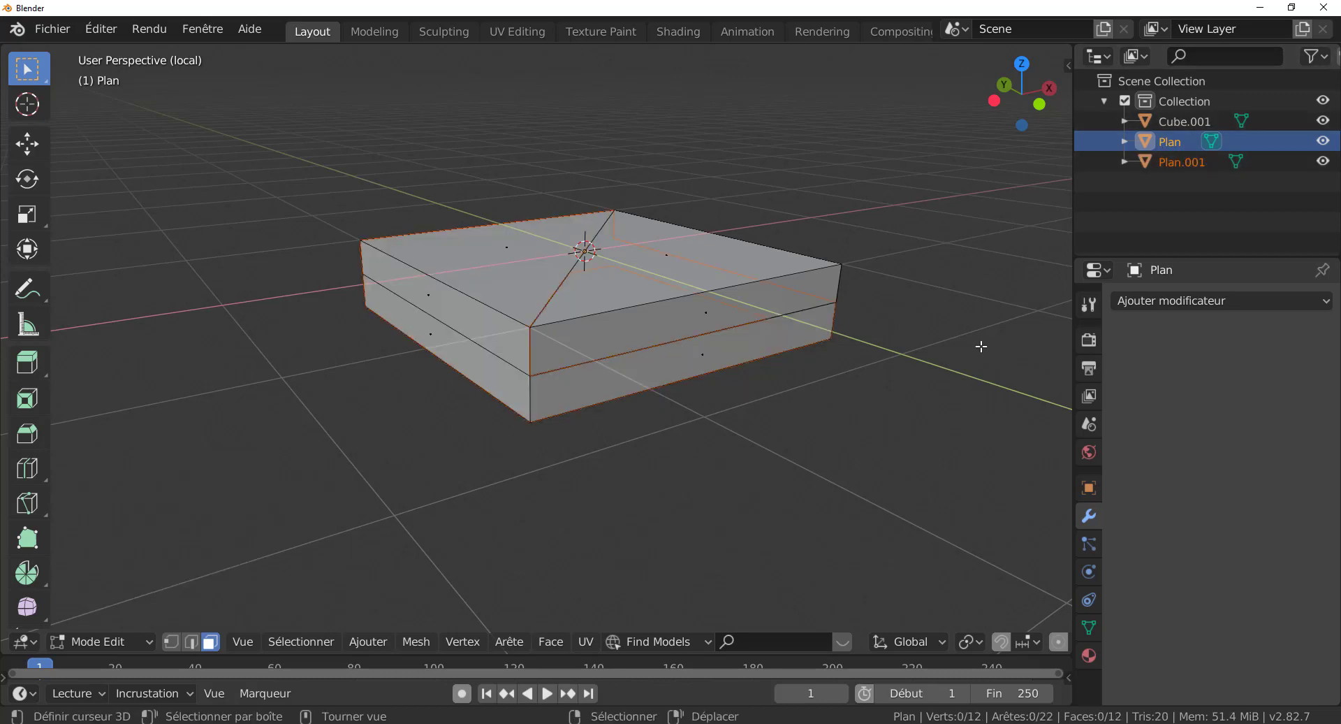
{"action": "key", "text": "Tab"}
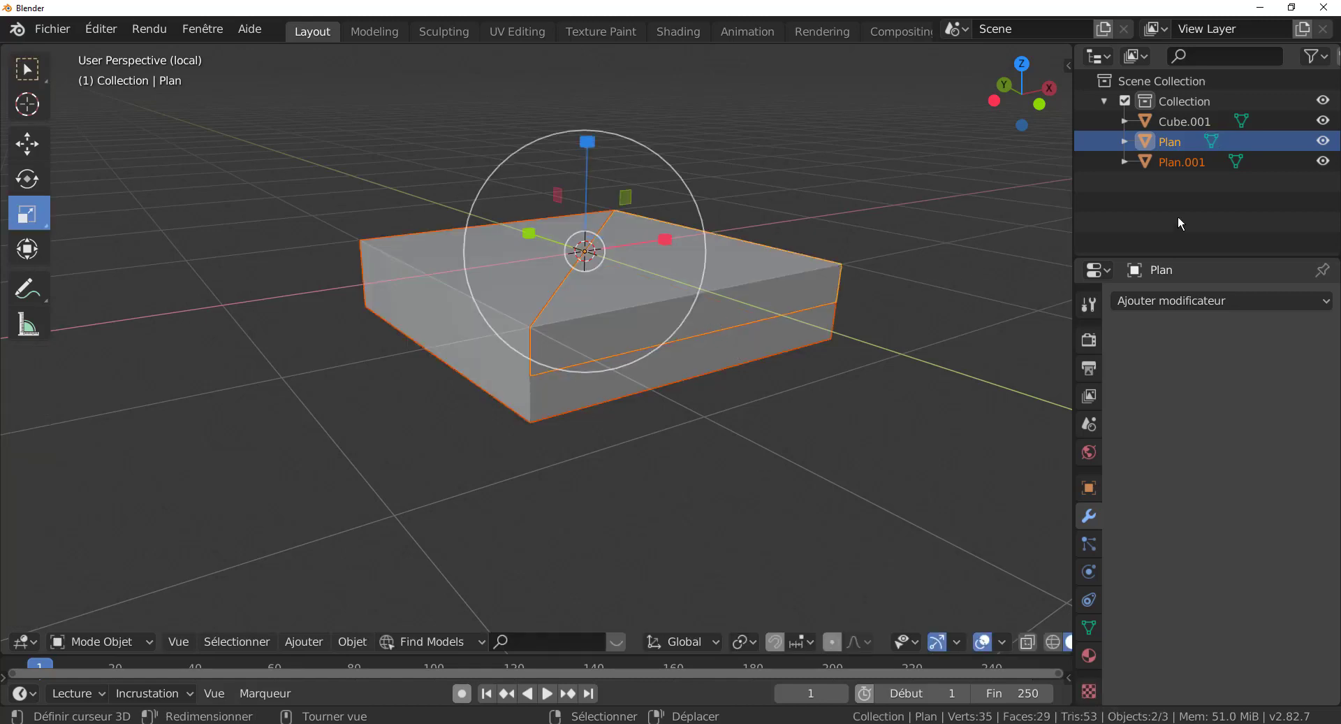
Step: Exit local view and delete the long bar left over from the earlier model
{"action": "left_click", "coordinate": [1187, 162]}
{"action": "key", "text": "Tab"}
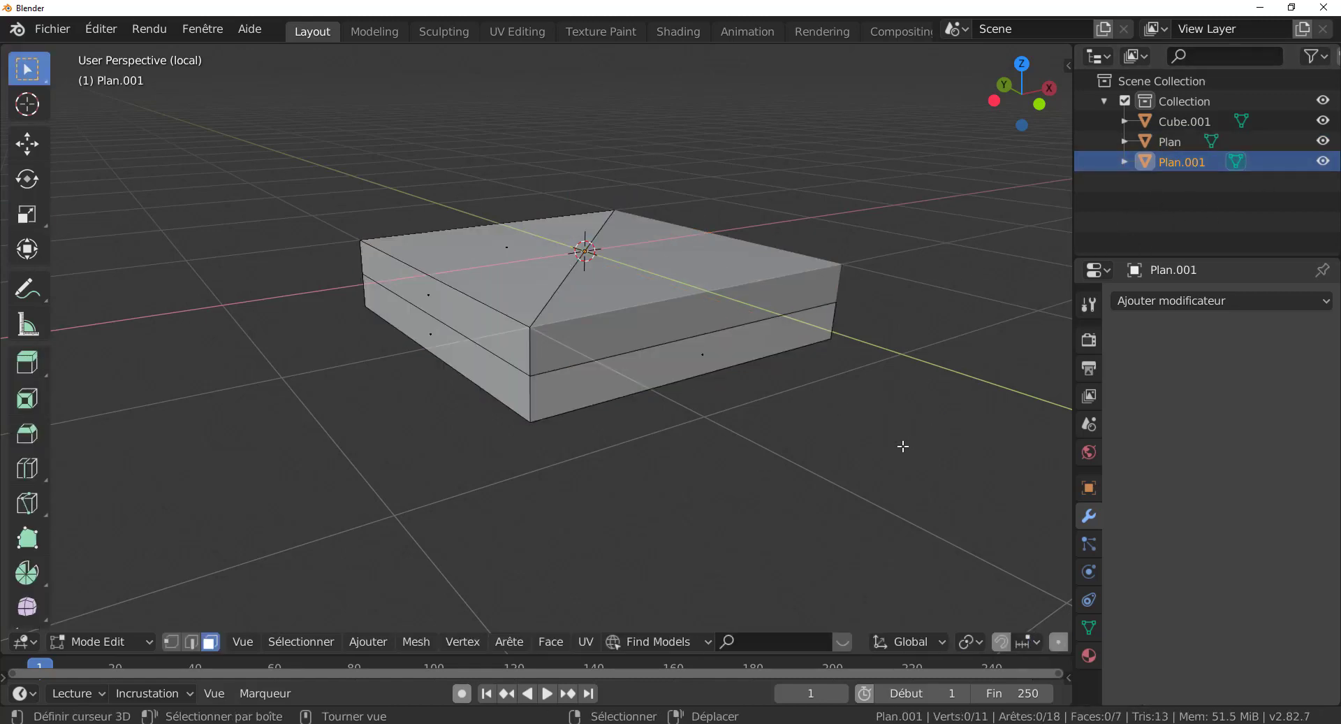
{"action": "key", "text": "KP_Divide"}
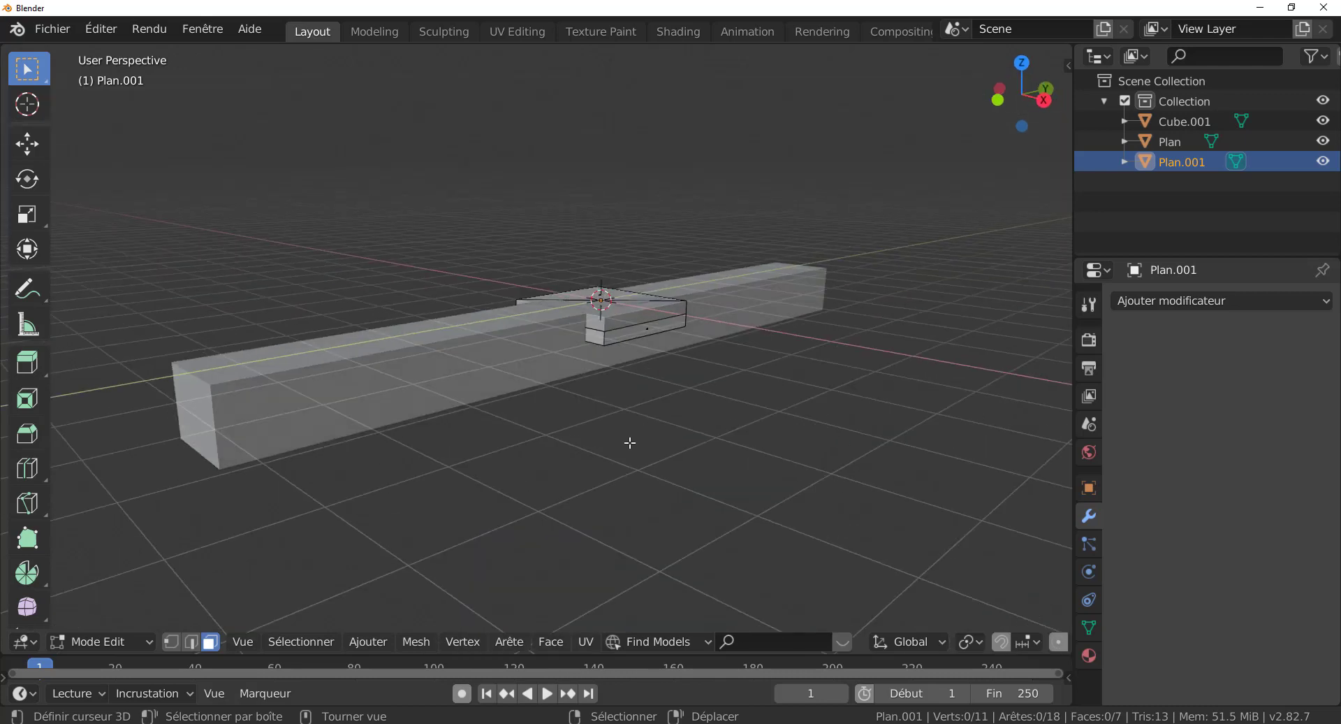
{"action": "mouse_move", "coordinate": [479, 410]}
{"action": "middle_mouse_down"}
{"action": "mouse_move", "coordinate": [485, 392]}
{"action": "mouse_move", "coordinate": [494, 425]}
{"action": "middle_mouse_up"}
{"action": "left_click", "coordinate": [450, 411]}
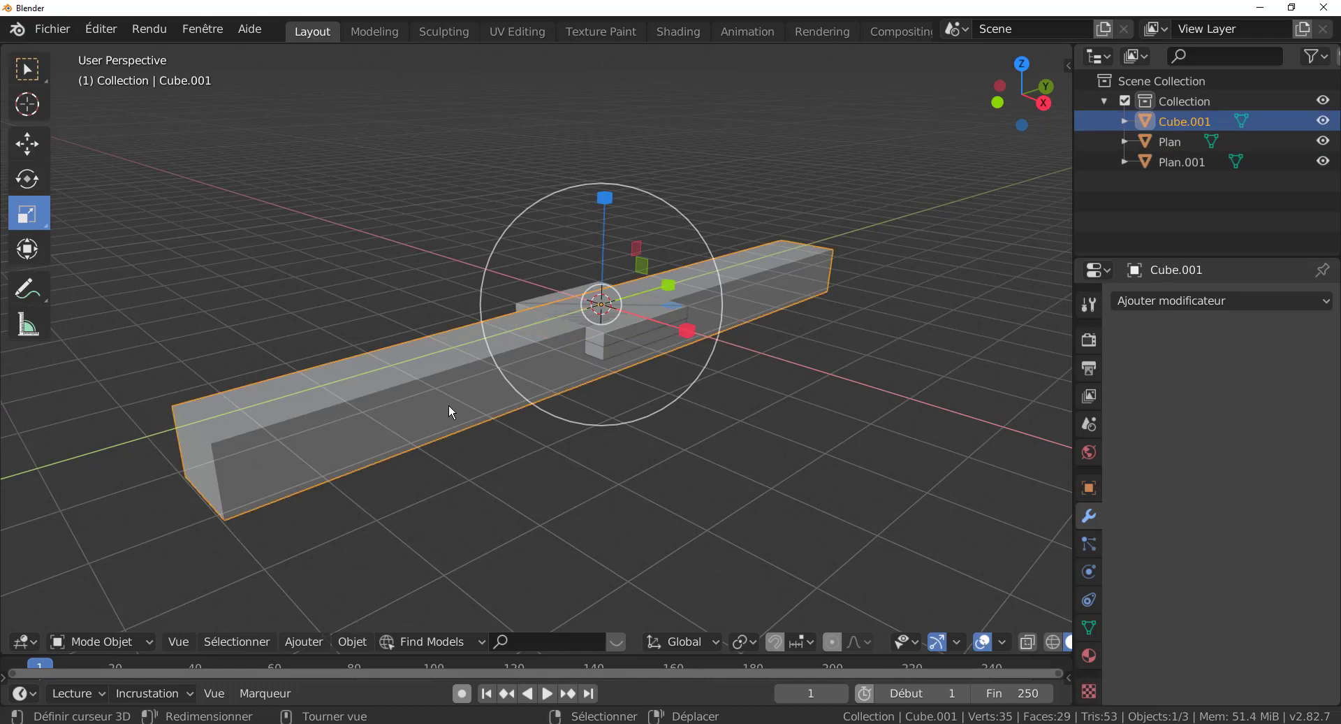
{"action": "key", "text": "Delete"}
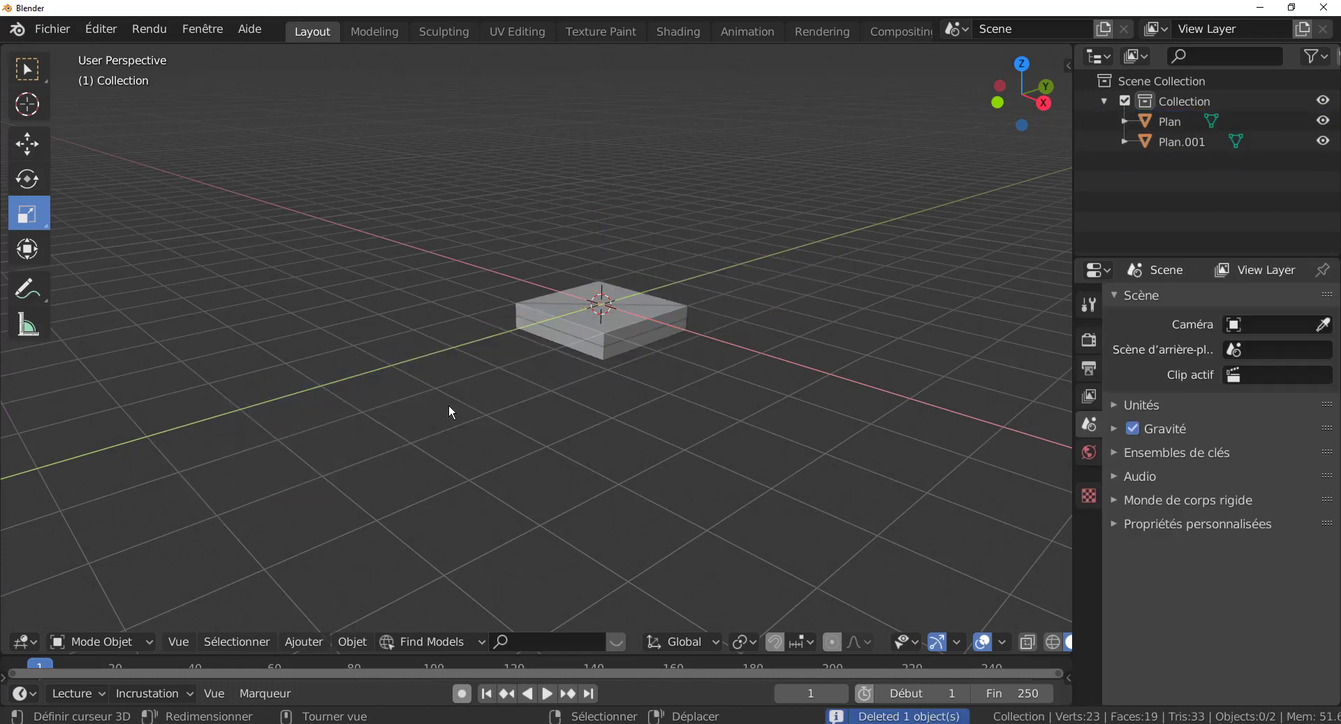
Step: Select the separated face shell Plan.001, isolate it in local view and enter Edit Mode
{"action": "scroll", "coordinate": [641, 359], "scroll_direction": "up", "scroll_amount": 3}
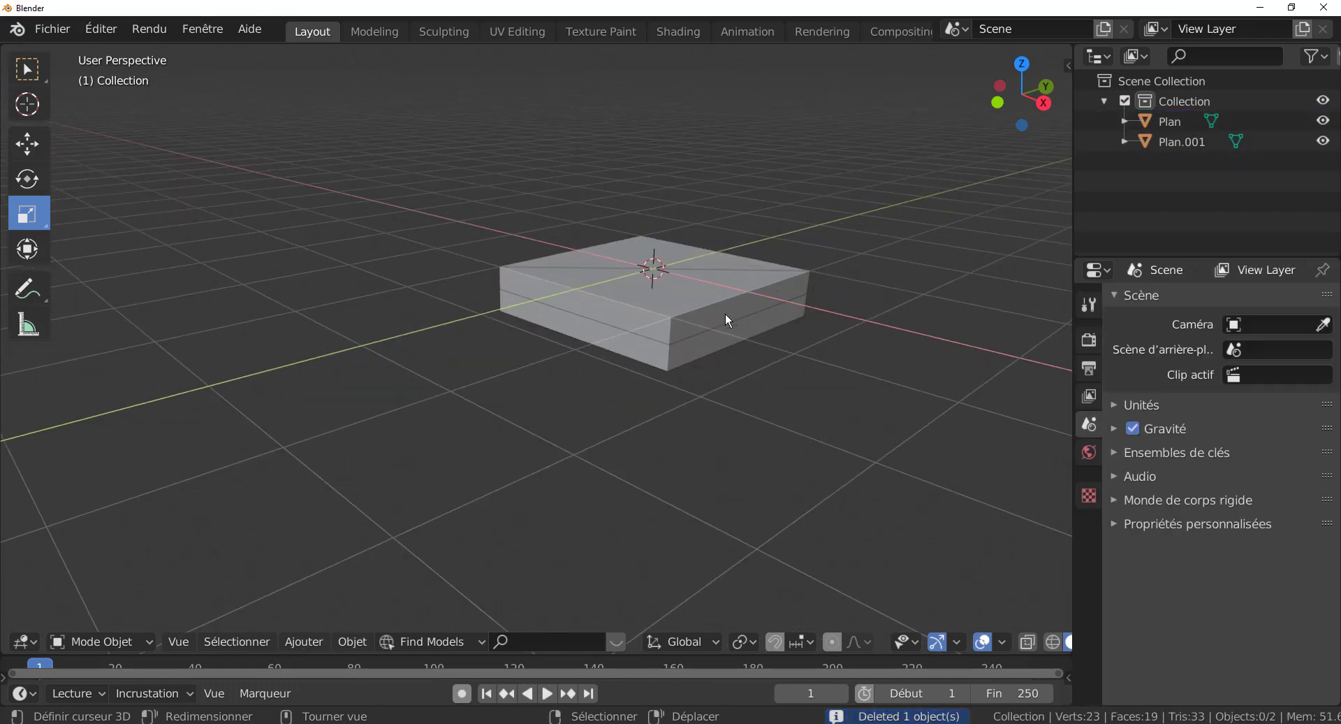
{"action": "middle_click_drag", "start_coordinate": [635, 404], "coordinate": [790, 434]}
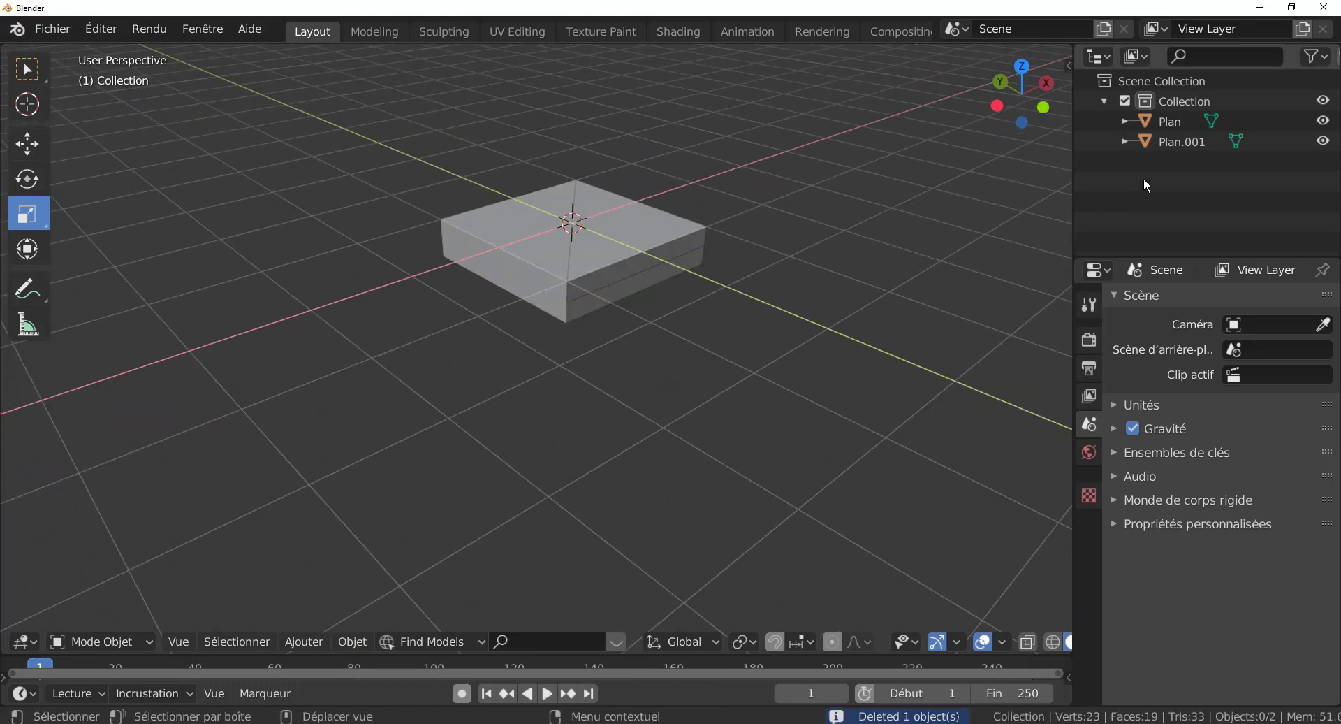
{"action": "left_click", "coordinate": [1172, 142]}
{"action": "middle_click_drag", "start_coordinate": [774, 296], "coordinate": [744, 324]}
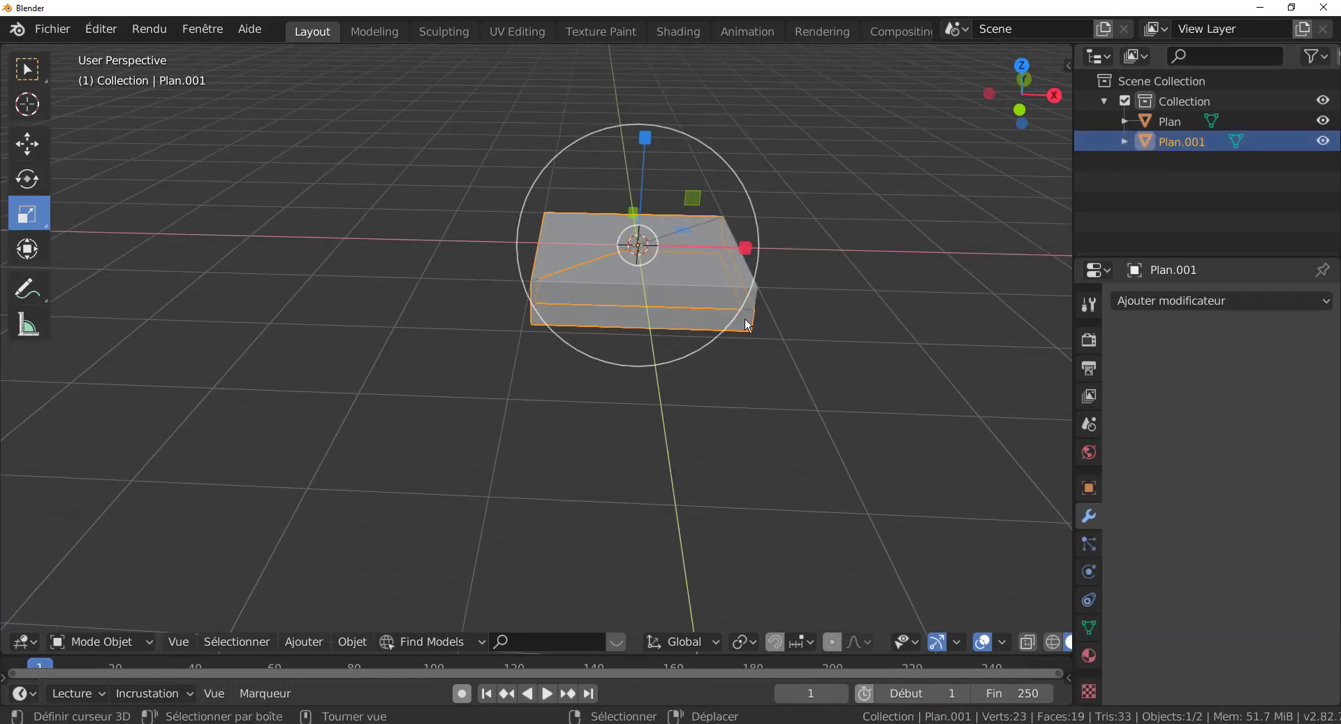
{"action": "key", "text": "KP_Divide"}
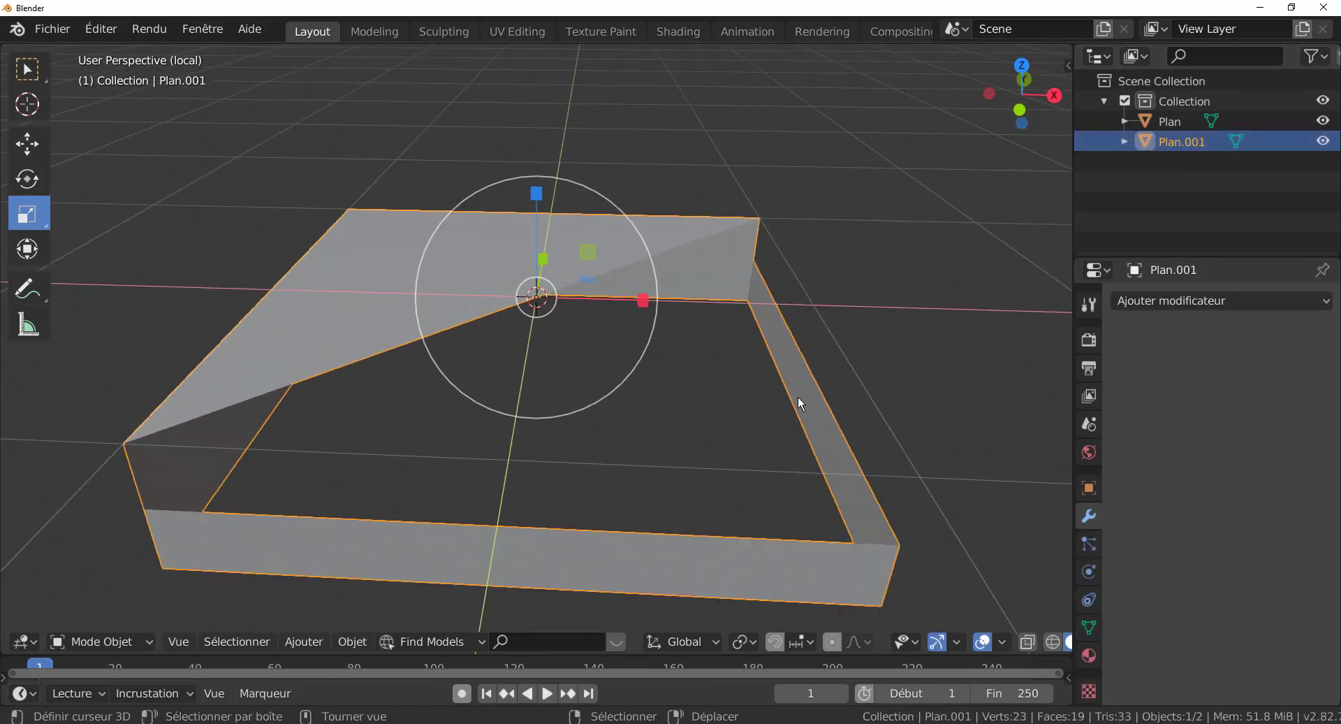
{"action": "key", "text": "Tab"}
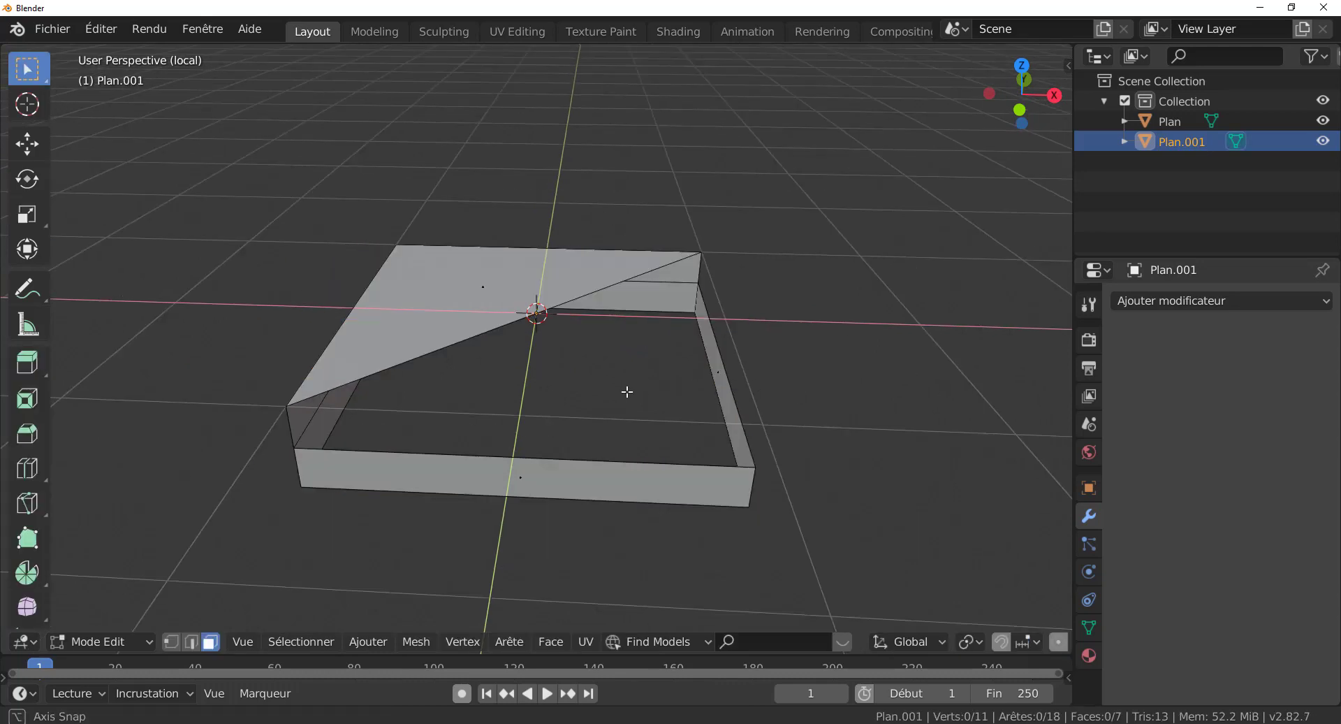
{"action": "middle_click_drag", "start_coordinate": [626, 392], "coordinate": [495, 377]}
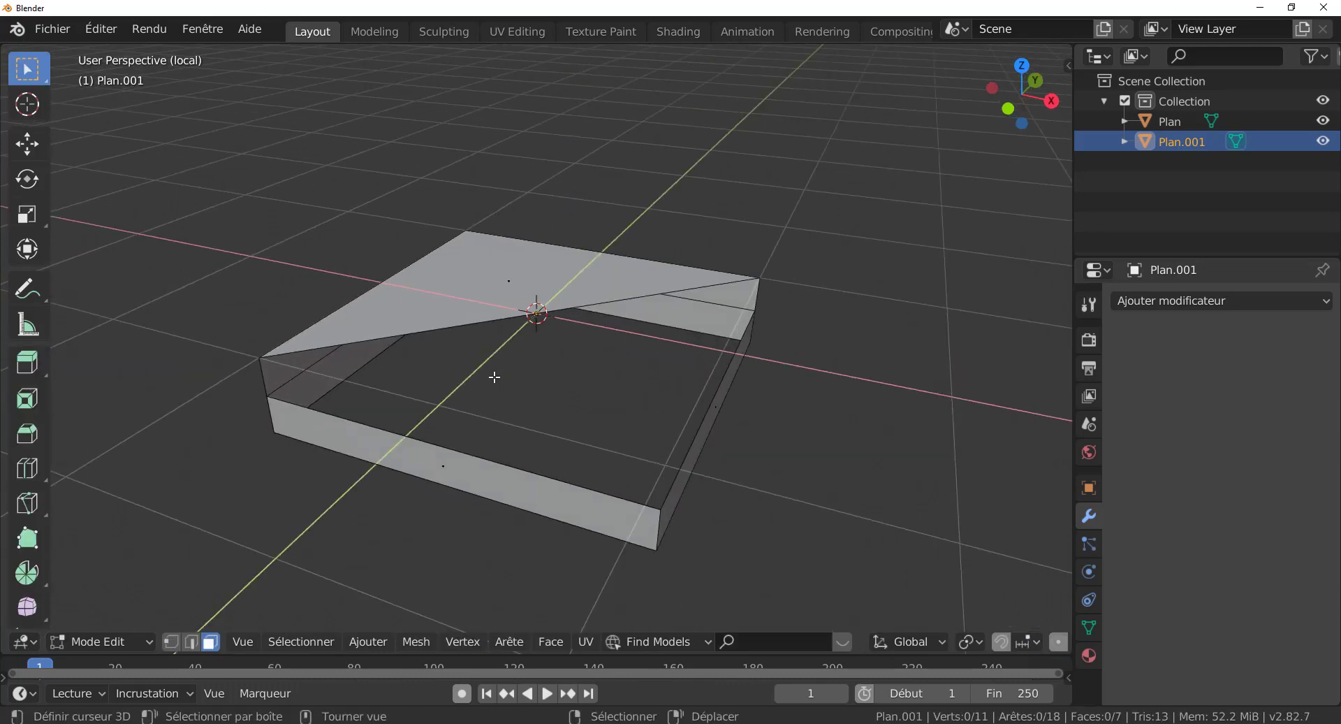
Step: In edge selection mode, fill a triangular face between the upper edges of the half-height +X and -Y sides
{"action": "left_click", "coordinate": [192, 641]}
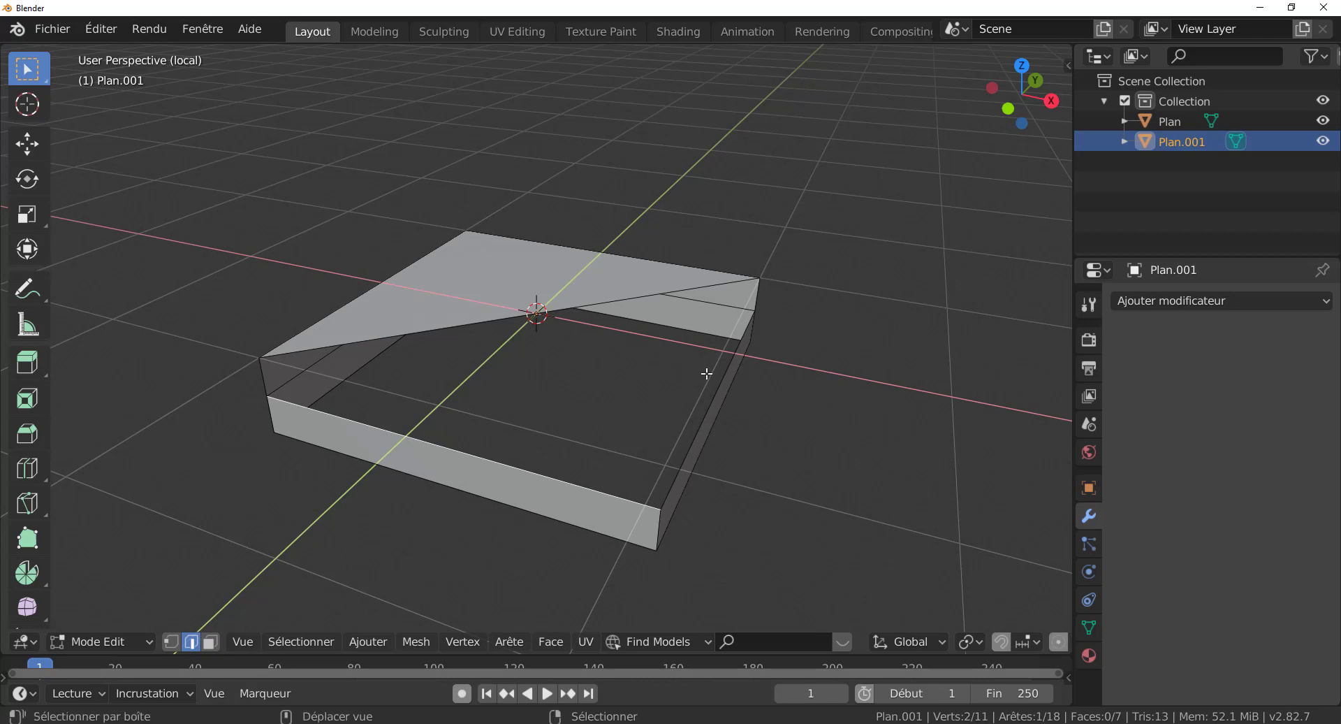
{"action": "left_click", "coordinate": [723, 388]}
{"action": "right_click", "coordinate": [723, 388], "text": "shift"}
{"action": "middle_click_drag", "start_coordinate": [723, 388], "coordinate": [695, 389]}
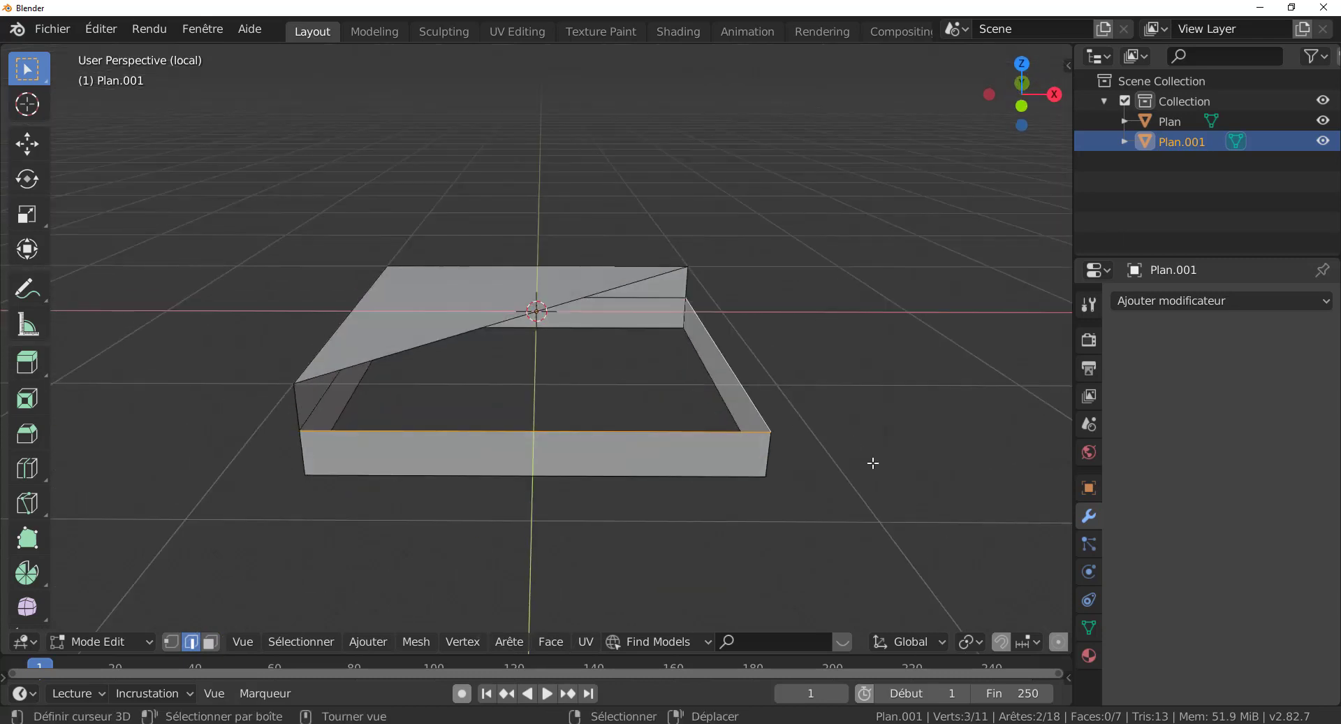
{"action": "key", "text": "f"}
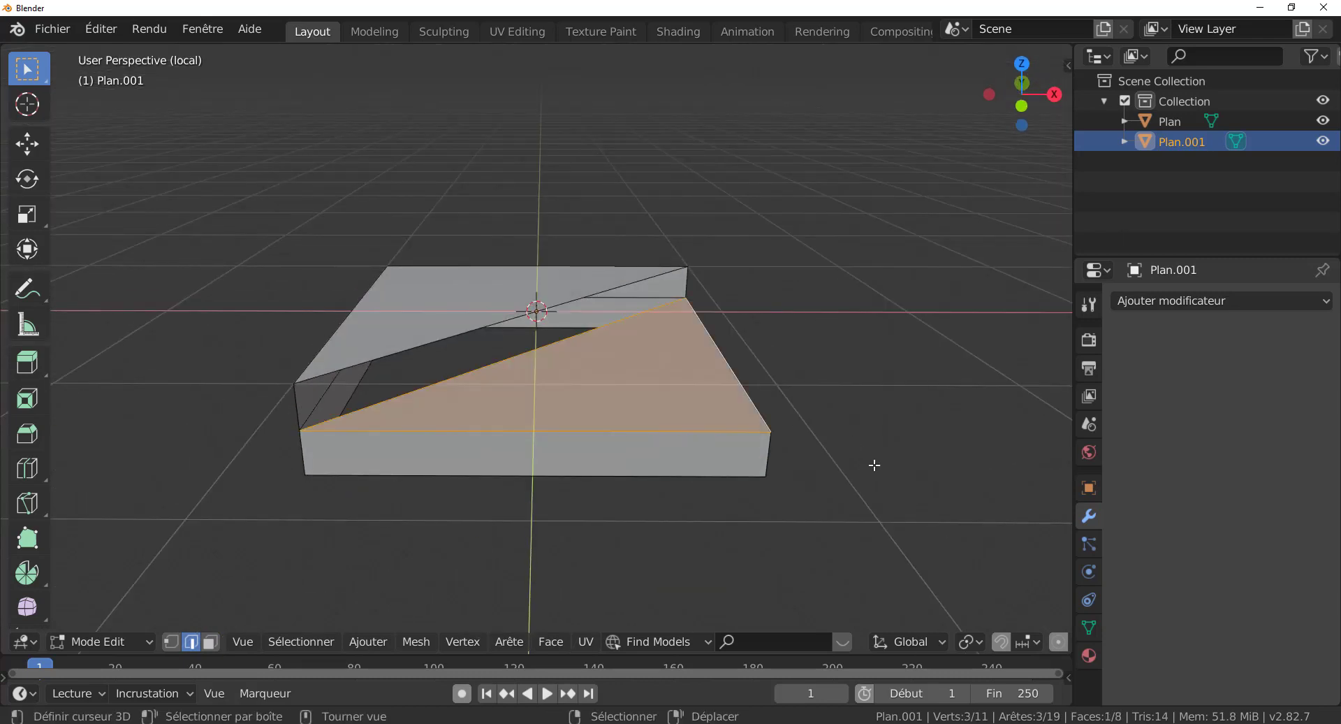
Step: Fill the vertical diagonal face between the top triangle's diagonal edge and the parallel mid-height edge below it
{"action": "left_click", "coordinate": [523, 337]}
{"action": "left_click", "coordinate": [529, 346], "text": "shift"}
{"action": "key", "text": "f"}
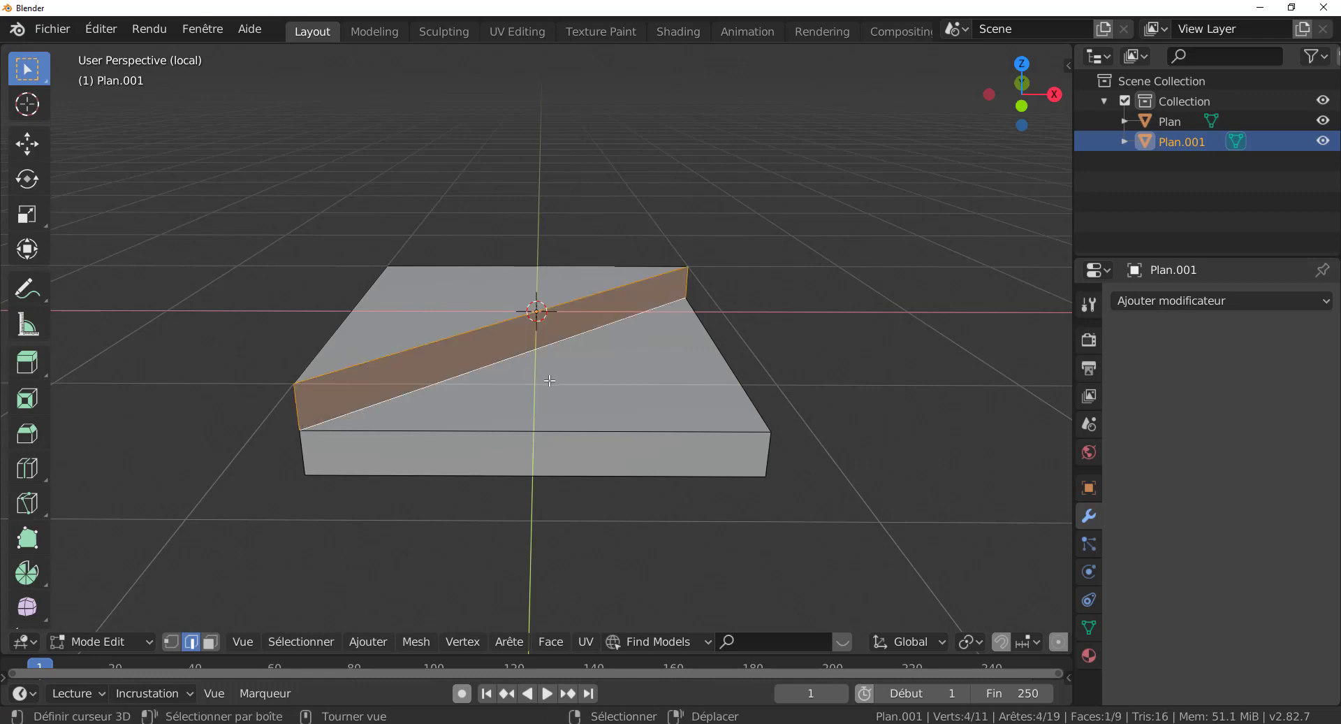
Step: In face selection mode, select both halves of the +Y side and extrude them outward about 2.59 m
{"action": "middle_click_drag", "start_coordinate": [882, 386], "coordinate": [626, 393]}
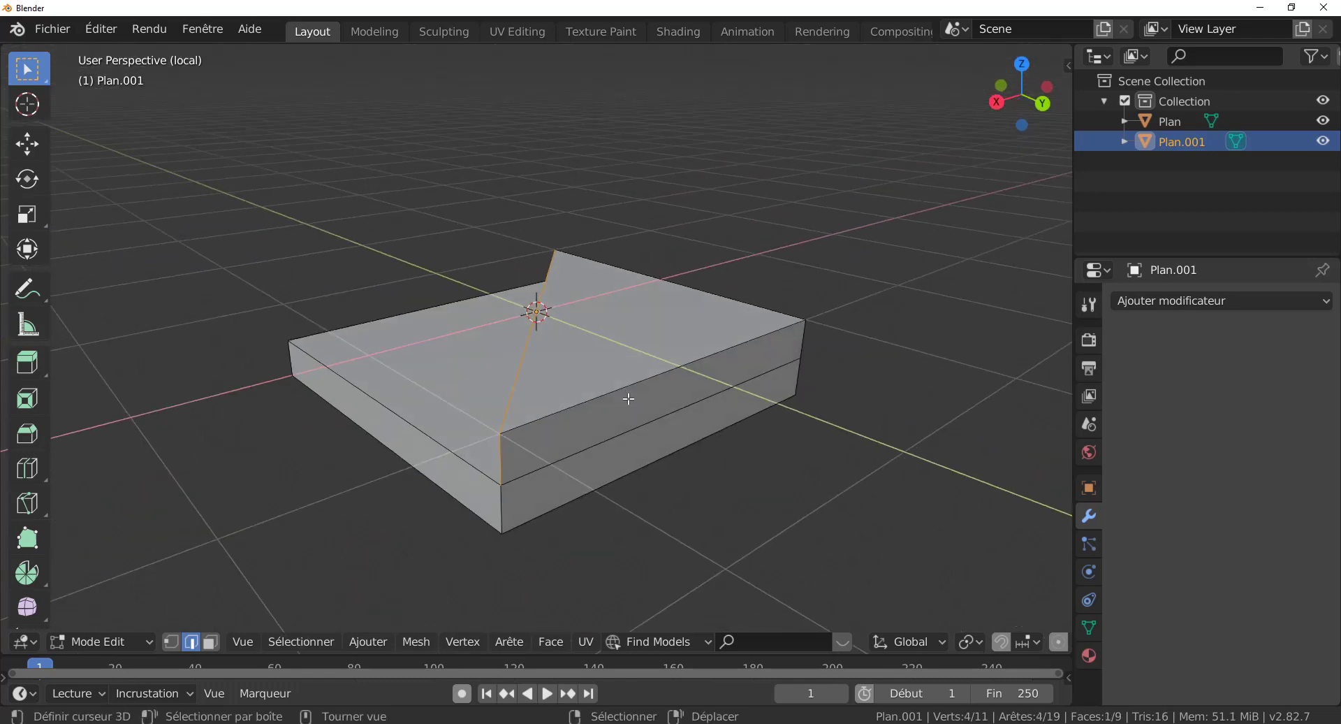
{"action": "right_click", "coordinate": [626, 393]}
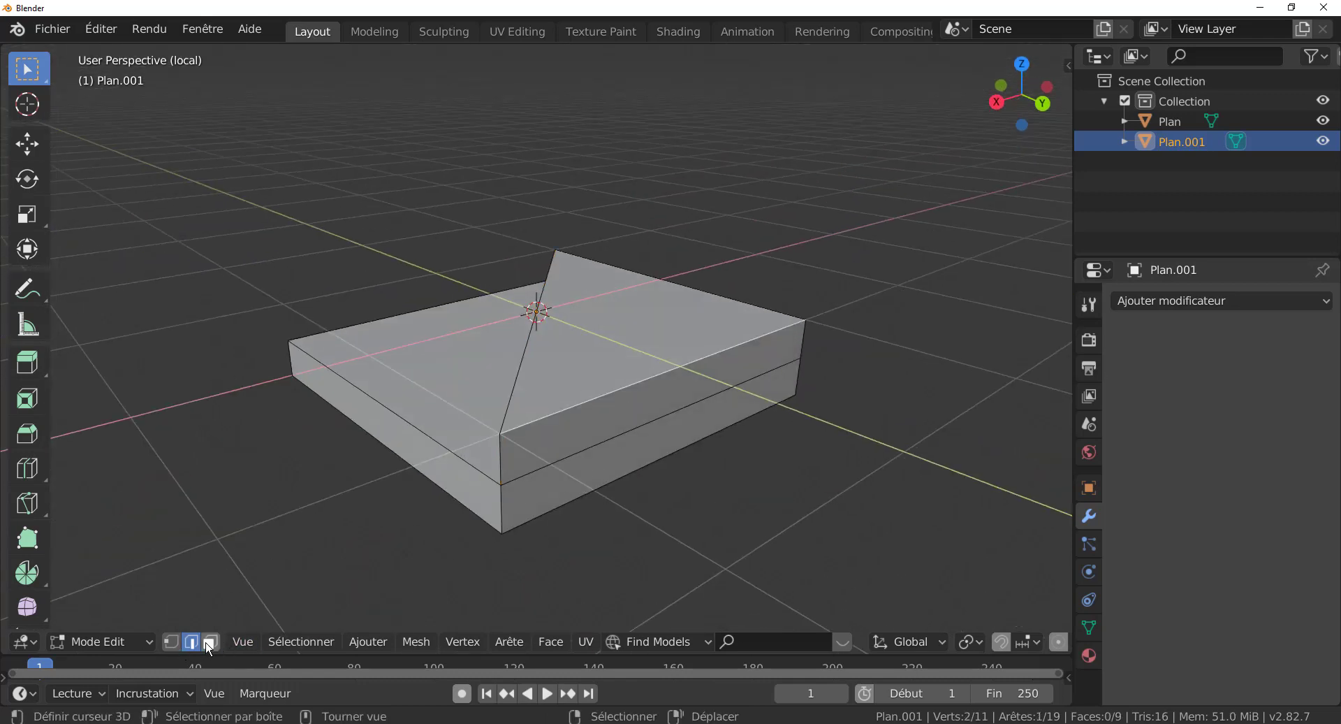
{"action": "left_click", "coordinate": [210, 641]}
{"action": "left_click", "coordinate": [675, 423]}
{"action": "left_click", "coordinate": [662, 386]}
{"action": "scroll", "coordinate": [706, 459], "scroll_direction": "down", "scroll_amount": 3}
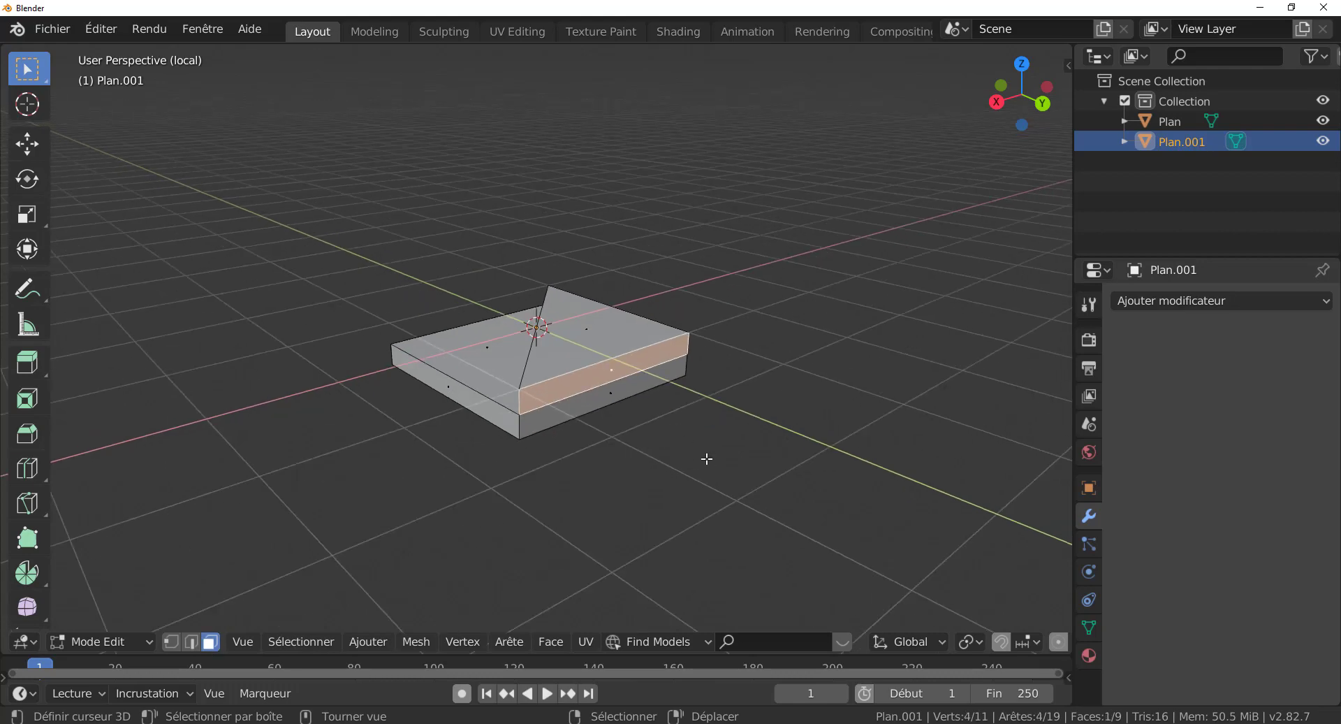
{"action": "left_click", "coordinate": [643, 411], "text": "shift"}
{"action": "key", "text": "e"}
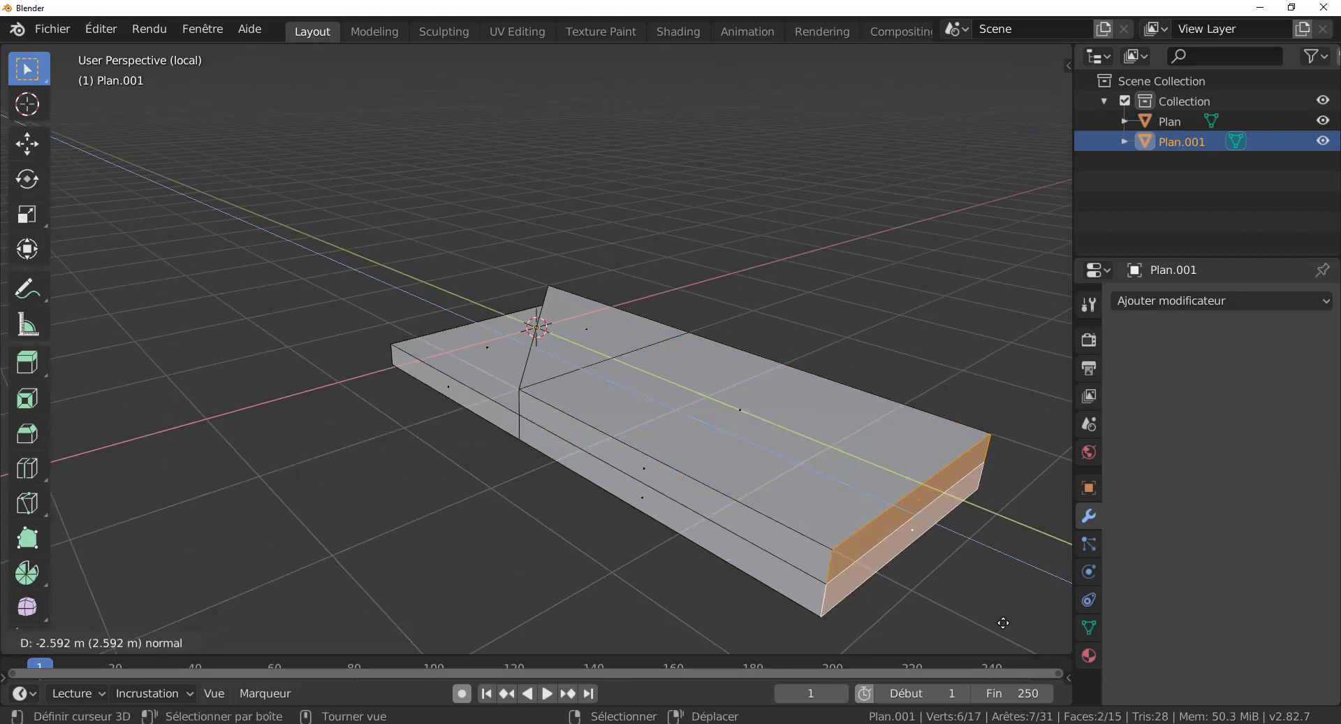
{"action": "left_click", "coordinate": [899, 585]}
Step: Exit local view and return the extended piece to Object Mode
{"action": "middle_click_drag", "start_coordinate": [905, 567], "coordinate": [484, 486]}
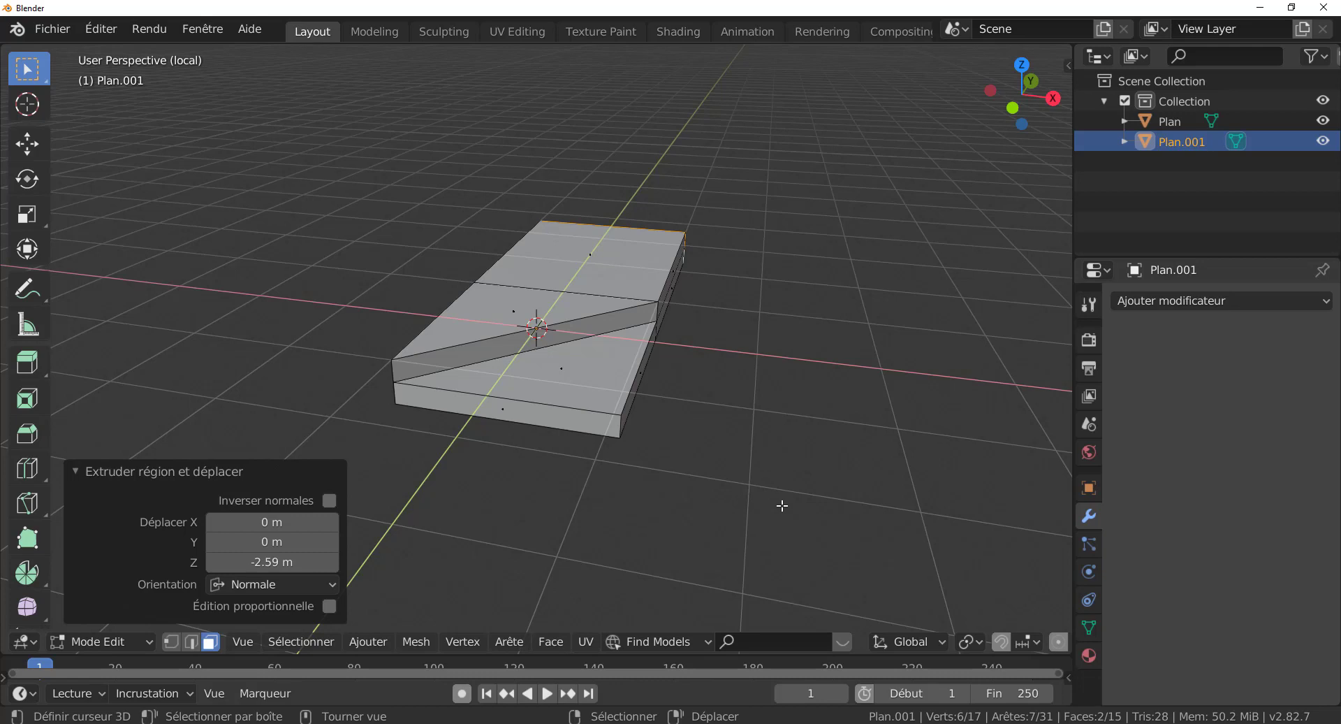
{"action": "key", "text": "KP_Divide"}
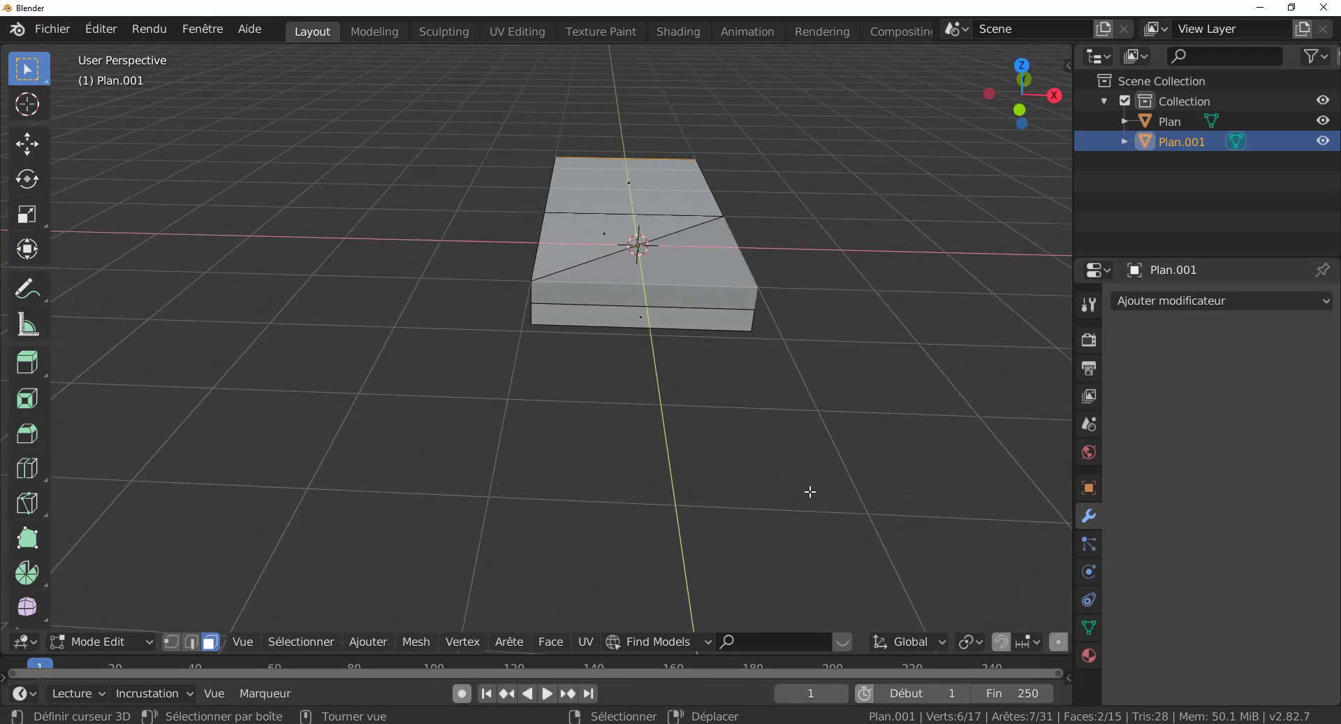
{"action": "key", "text": "Tab"}
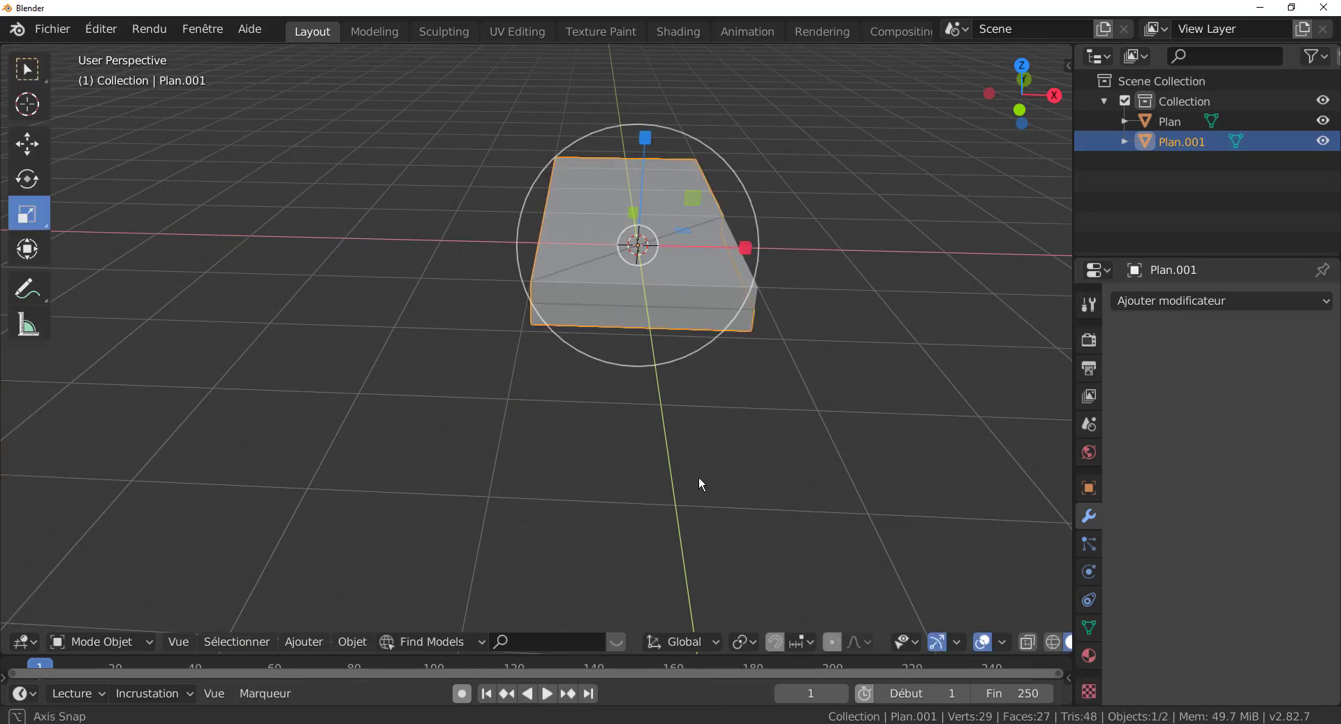
{"action": "middle_click_drag", "start_coordinate": [700, 481], "coordinate": [632, 470]}
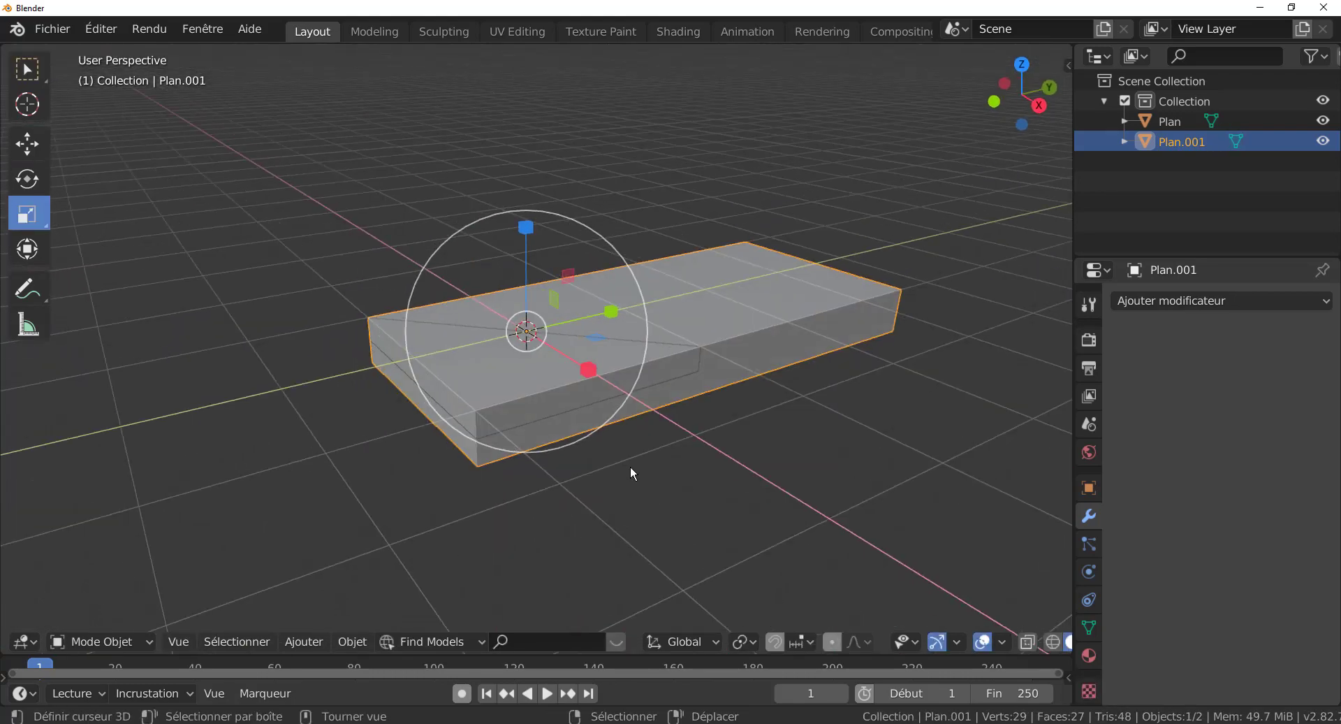
Step: Select the original square slab Plan and enter Edit Mode with the extended piece still displayed beside it
{"action": "left_click", "coordinate": [555, 393]}
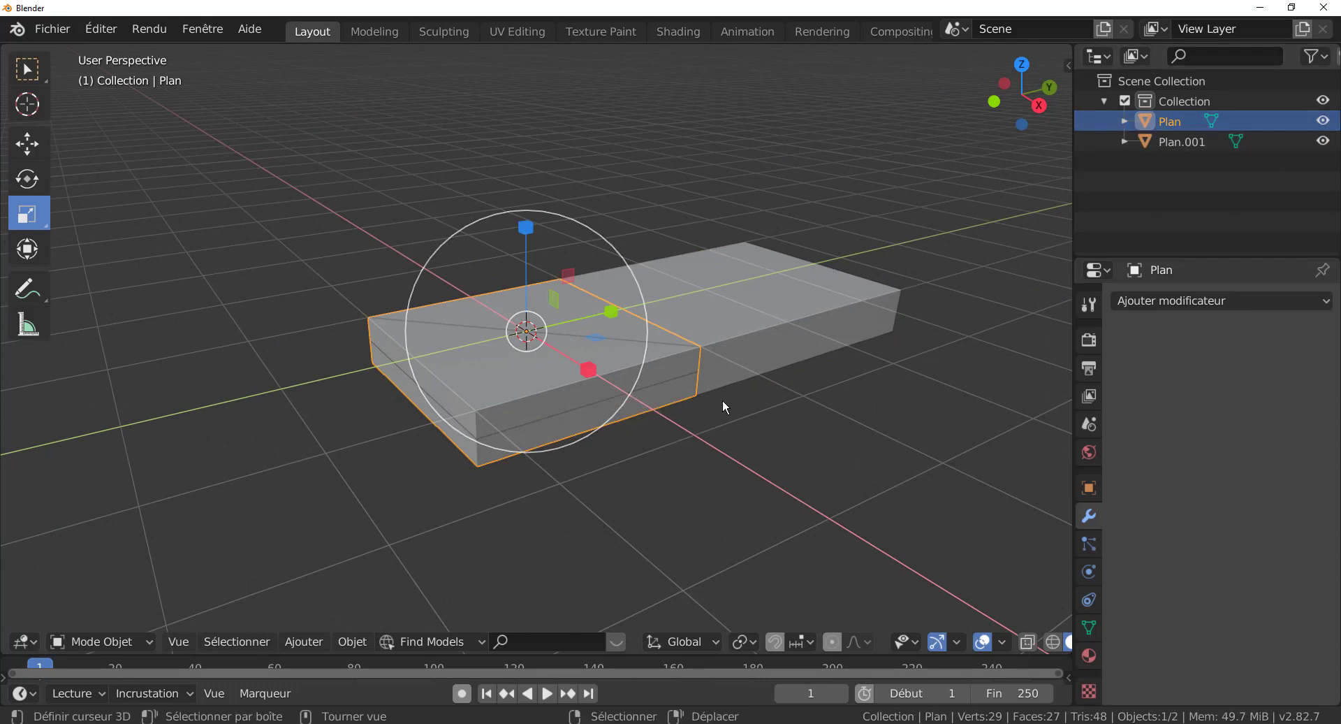
{"action": "scroll", "coordinate": [739, 485], "scroll_direction": "up", "scroll_amount": 1}
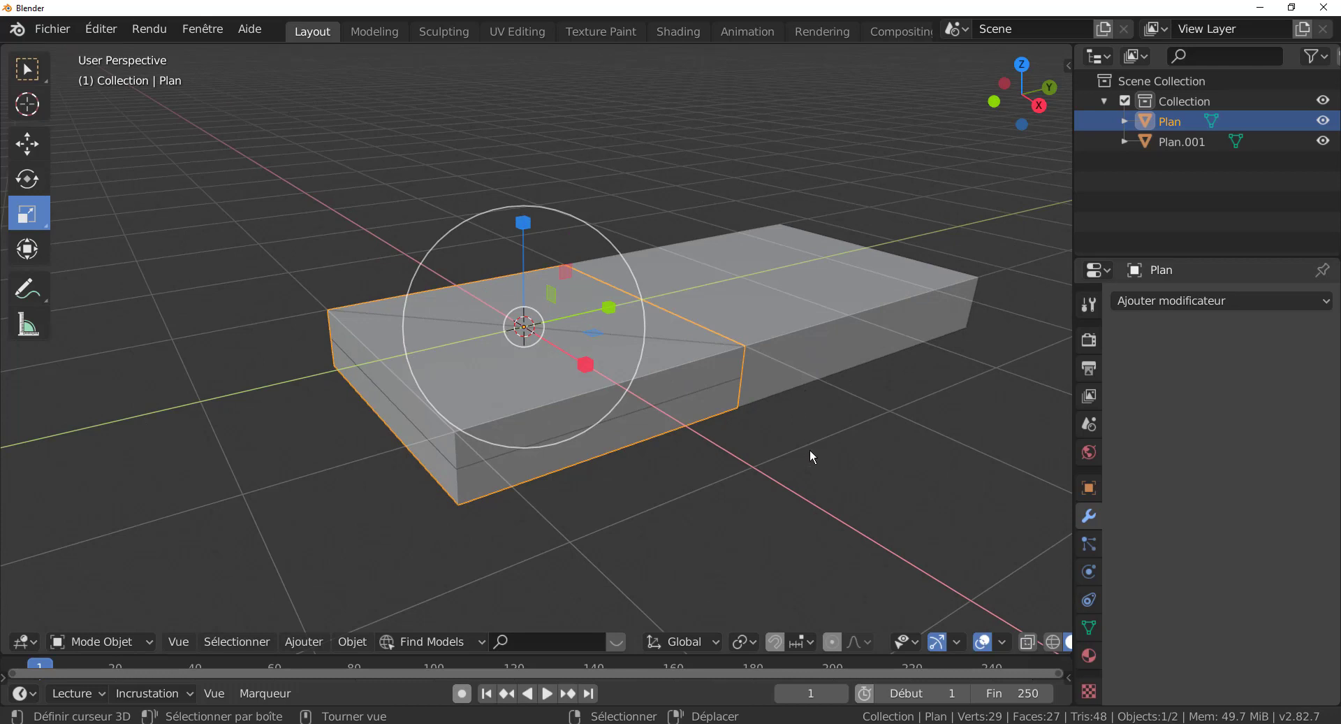
{"action": "key", "text": "Tab"}
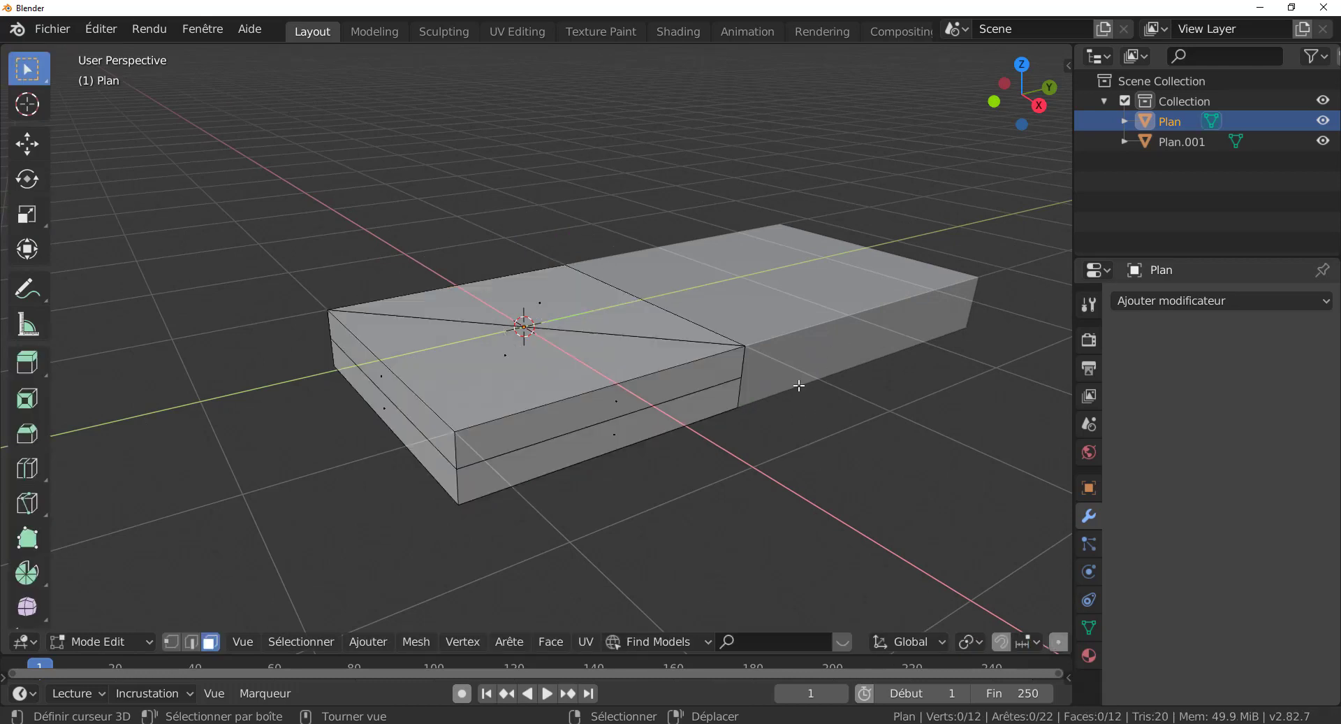
{"action": "key", "text": "KP_Divide"}
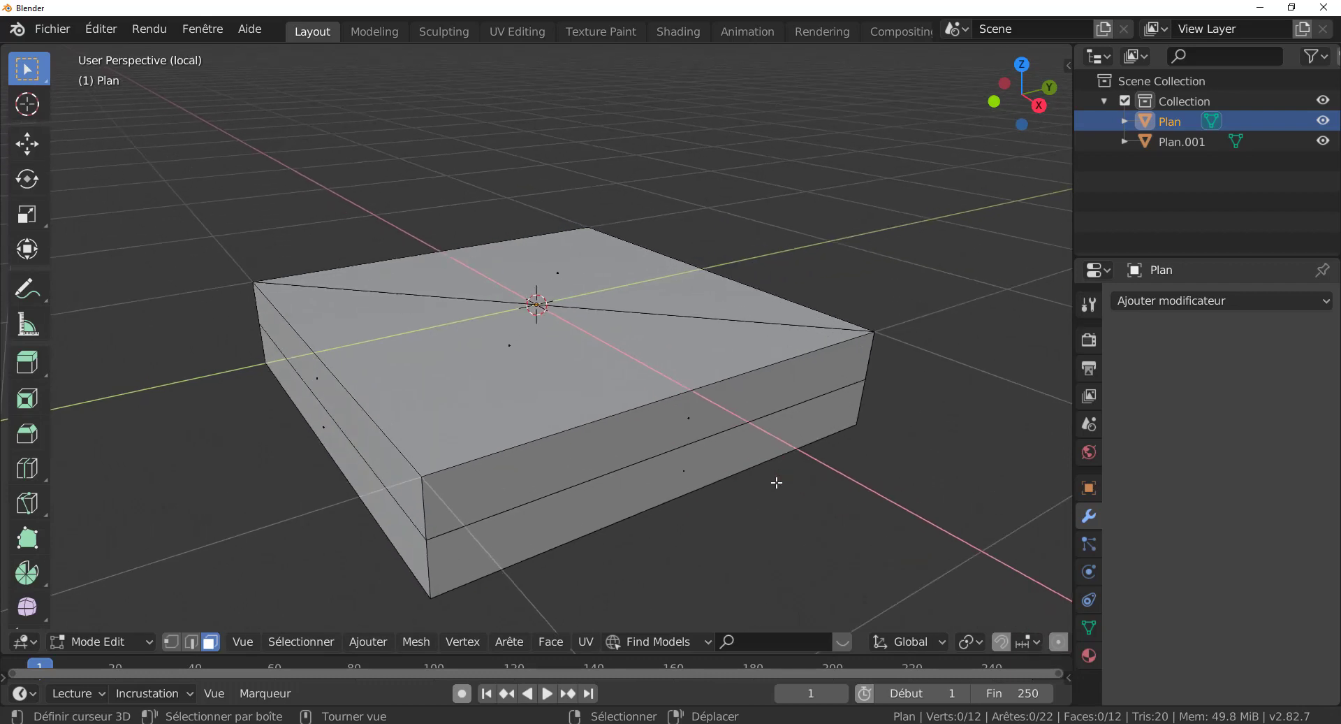
{"action": "key", "text": "KP_Divide"}
{"action": "key", "text": "KP_Divide"}
{"action": "key", "text": "KP_Divide"}
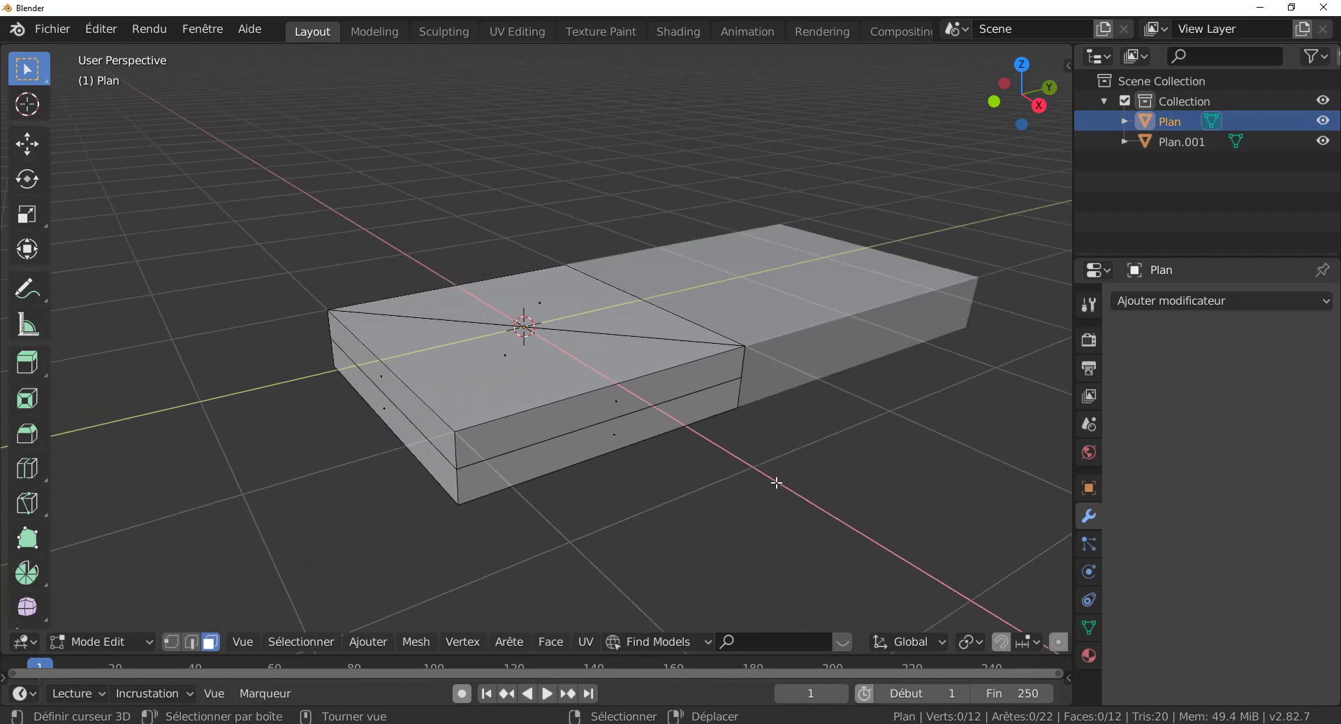
{"action": "left_click", "coordinate": [623, 403]}
{"action": "left_click", "coordinate": [530, 379], "text": "shift"}
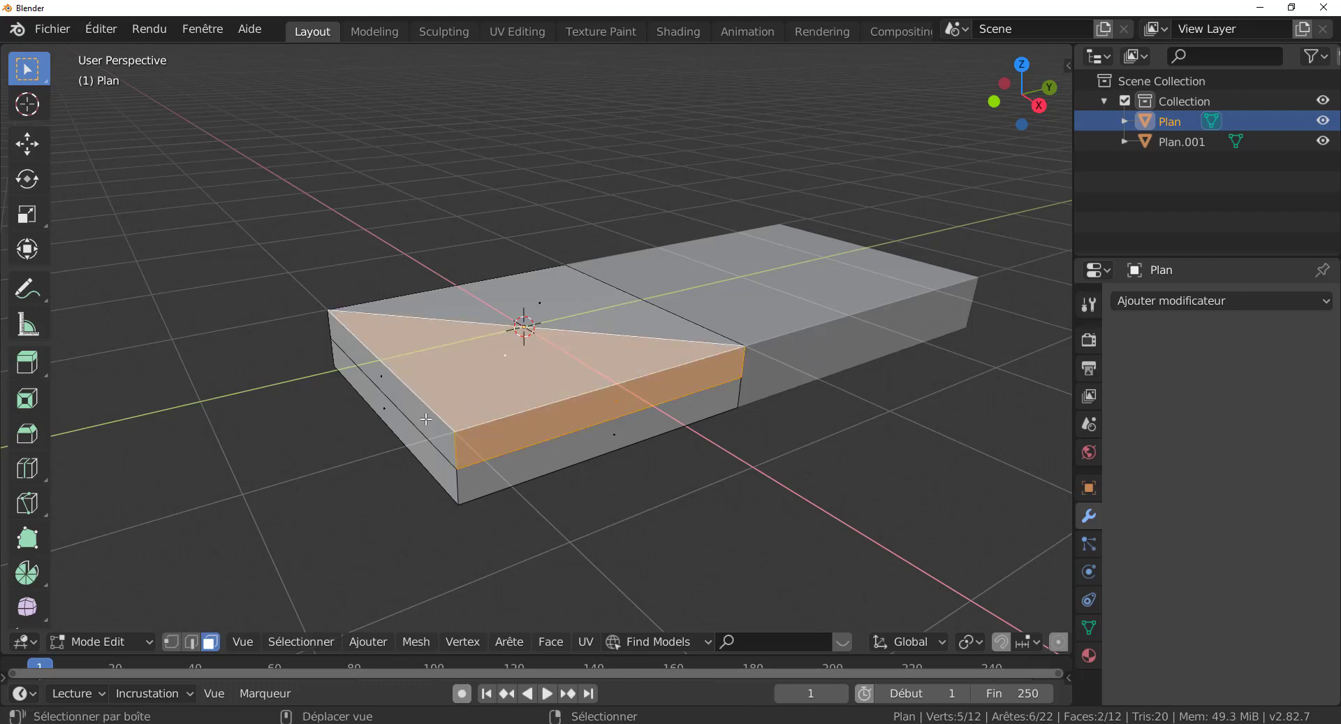
{"action": "left_click", "coordinate": [426, 415], "text": "shift"}
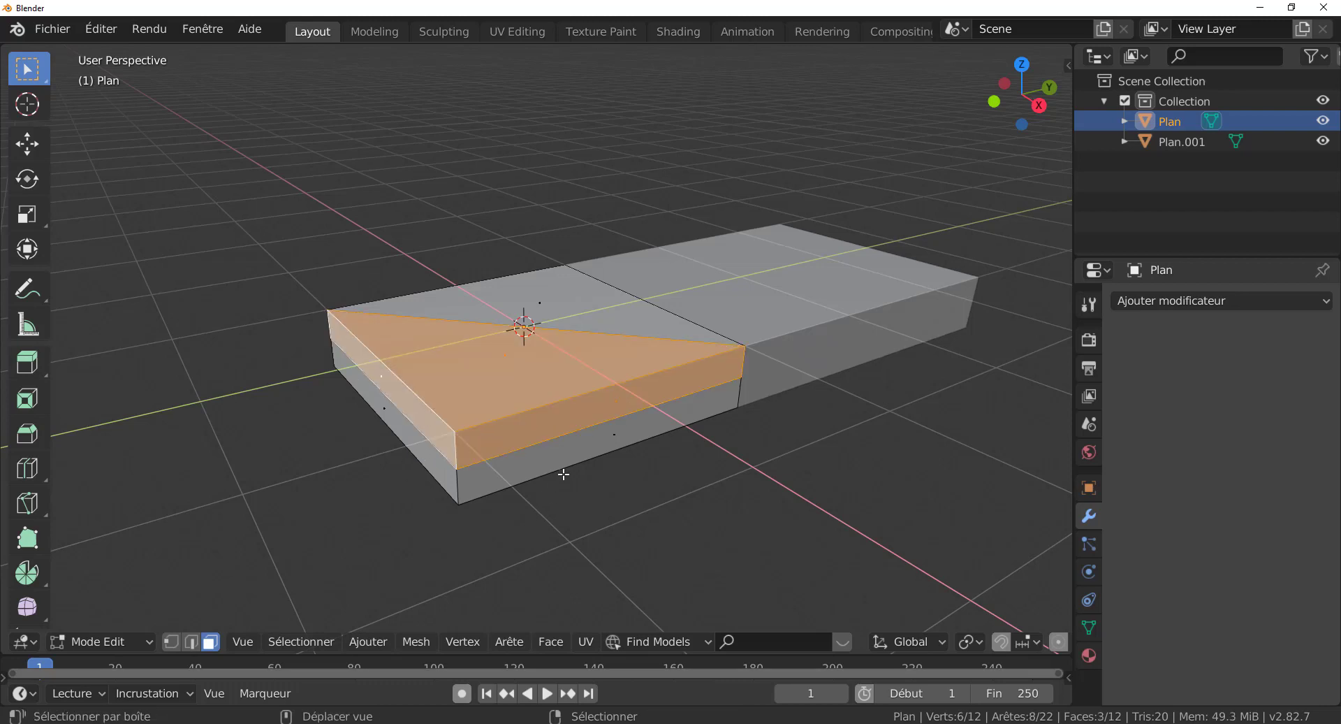
{"action": "left_click", "coordinate": [573, 449], "text": "shift"}
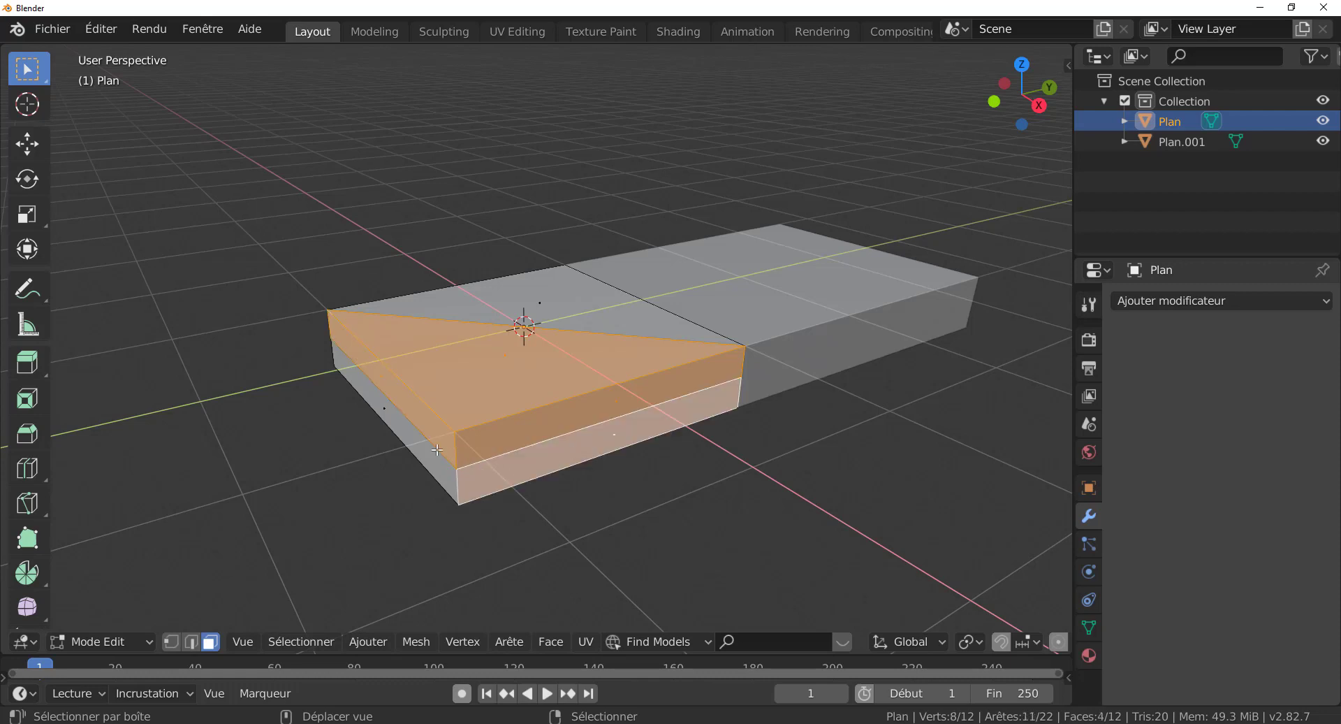
{"action": "left_click", "coordinate": [400, 456], "text": "shift"}
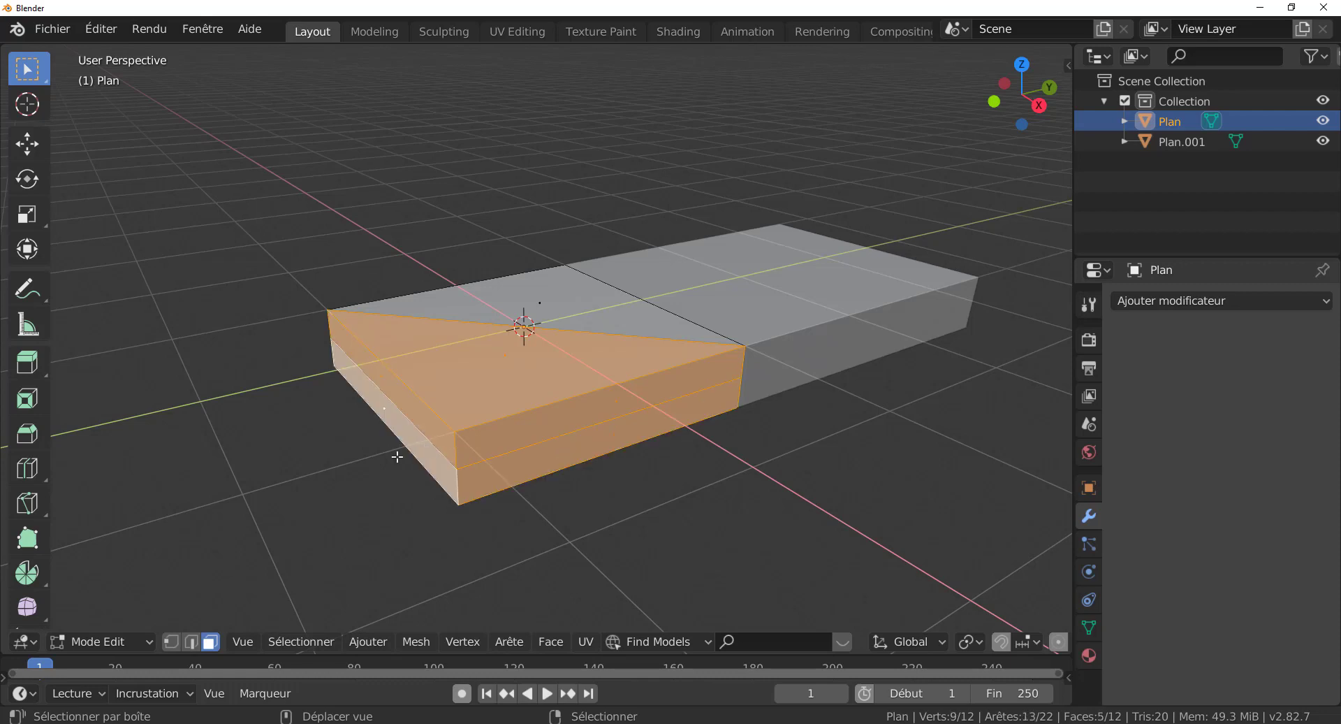
{"action": "middle_click_drag", "start_coordinate": [575, 477], "coordinate": [628, 501]}
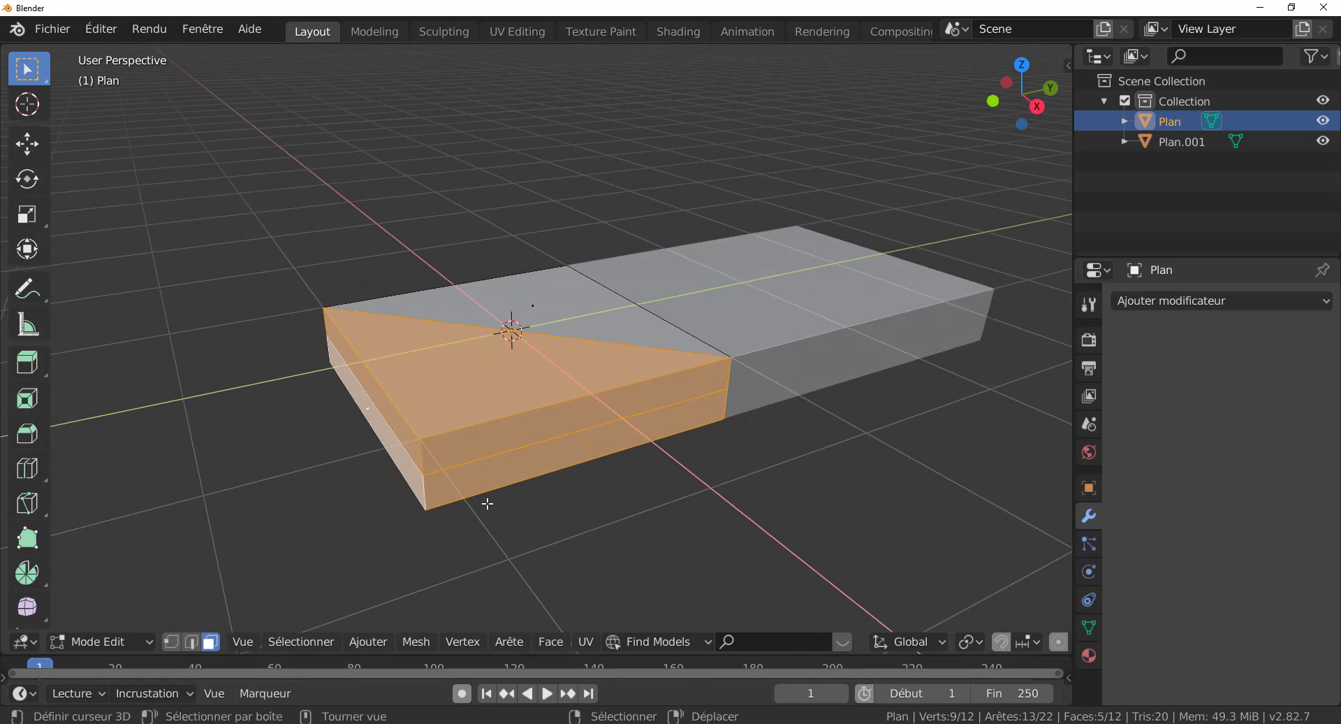
{"action": "middle_click_drag", "start_coordinate": [524, 485], "coordinate": [547, 486]}
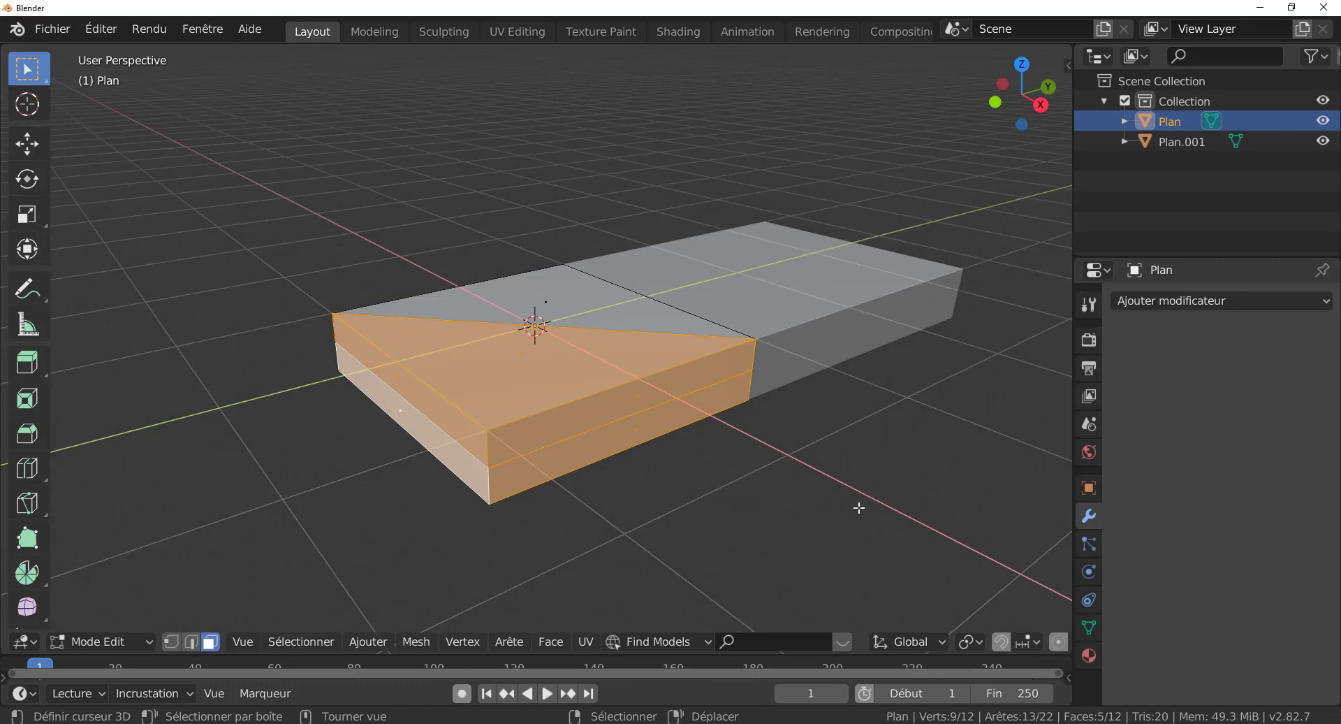
{"action": "key", "text": "alt+z"}
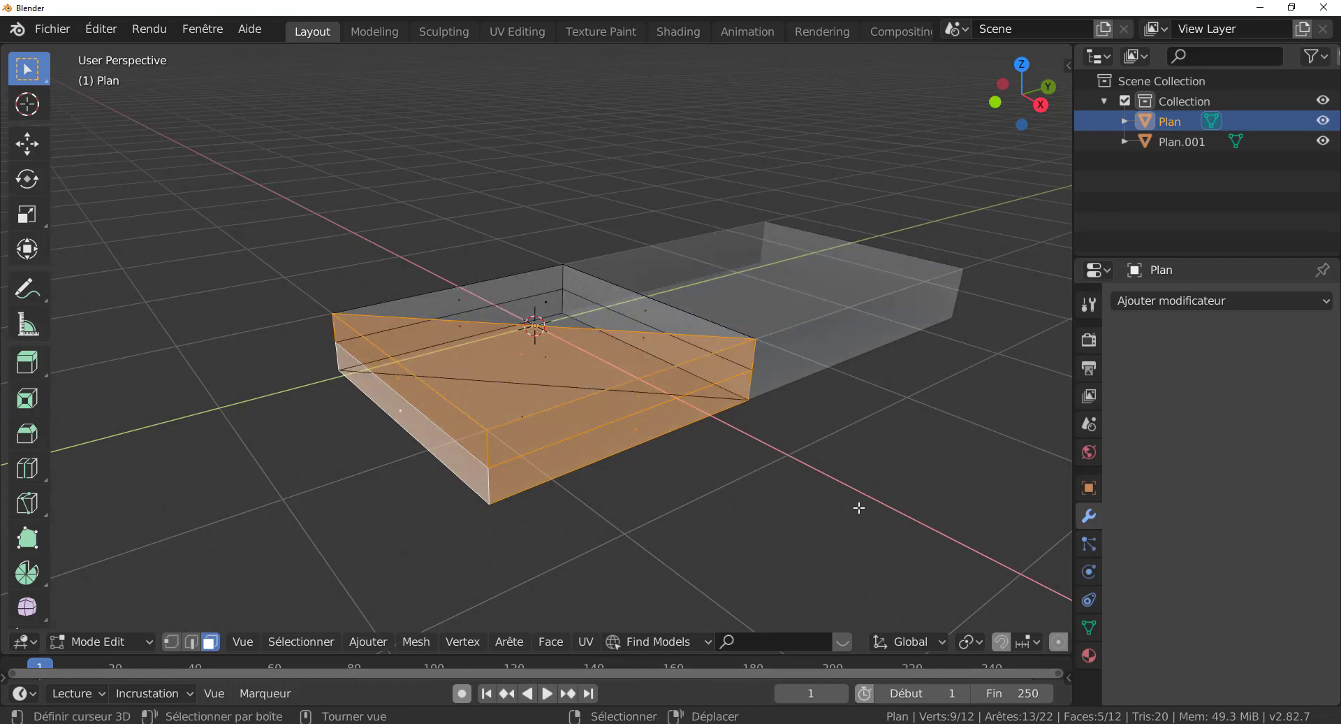
{"action": "middle_click_drag", "start_coordinate": [838, 467], "coordinate": [866, 492]}
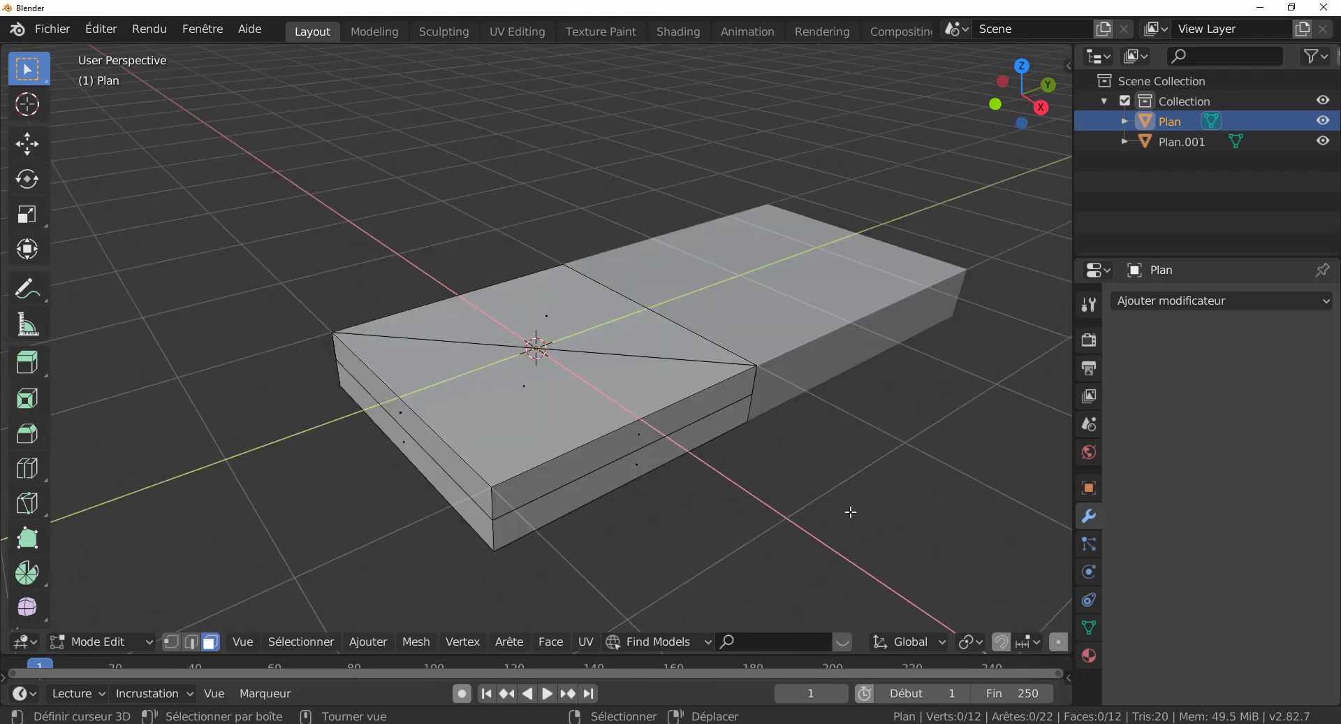
Step: Select both halves of the +X side, the adjoining top triangle and the upper half of the -Y side, and duplicate them in place
{"action": "left_click", "coordinate": [430, 469]}
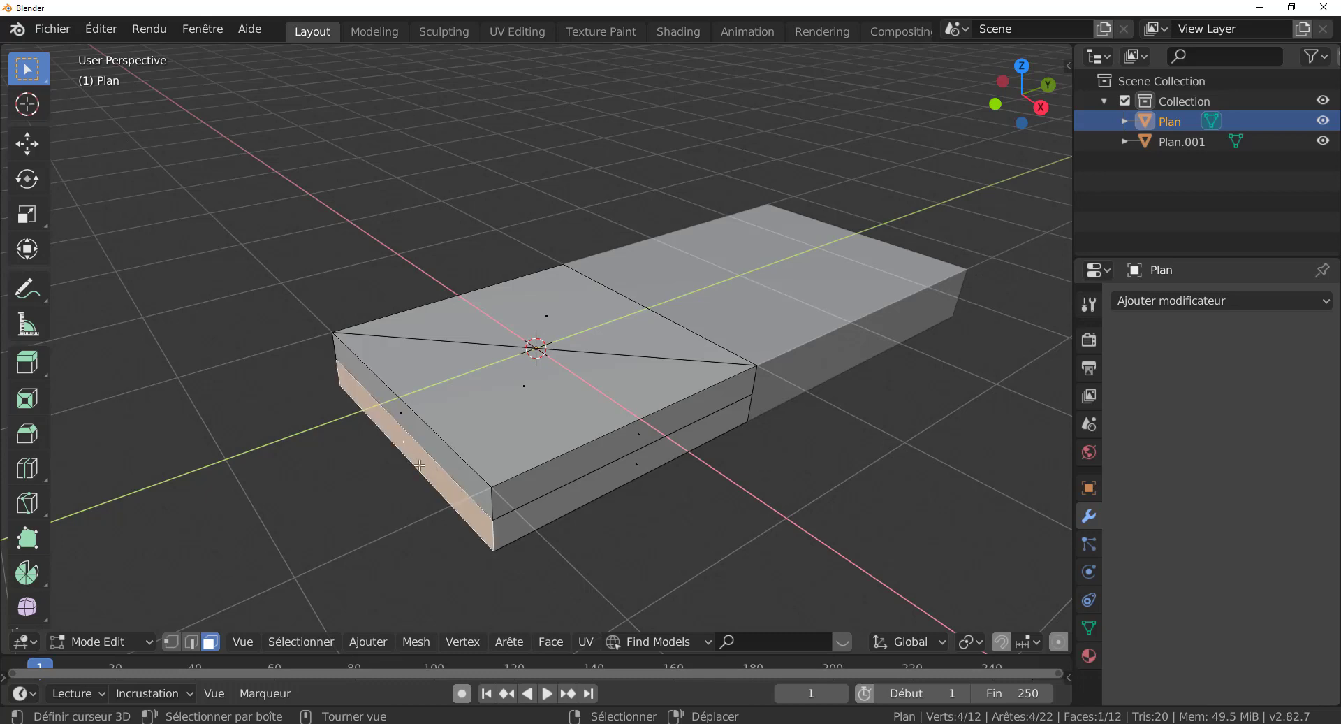
{"action": "left_click", "coordinate": [572, 482]}
{"action": "left_click", "coordinate": [573, 488], "text": "shift"}
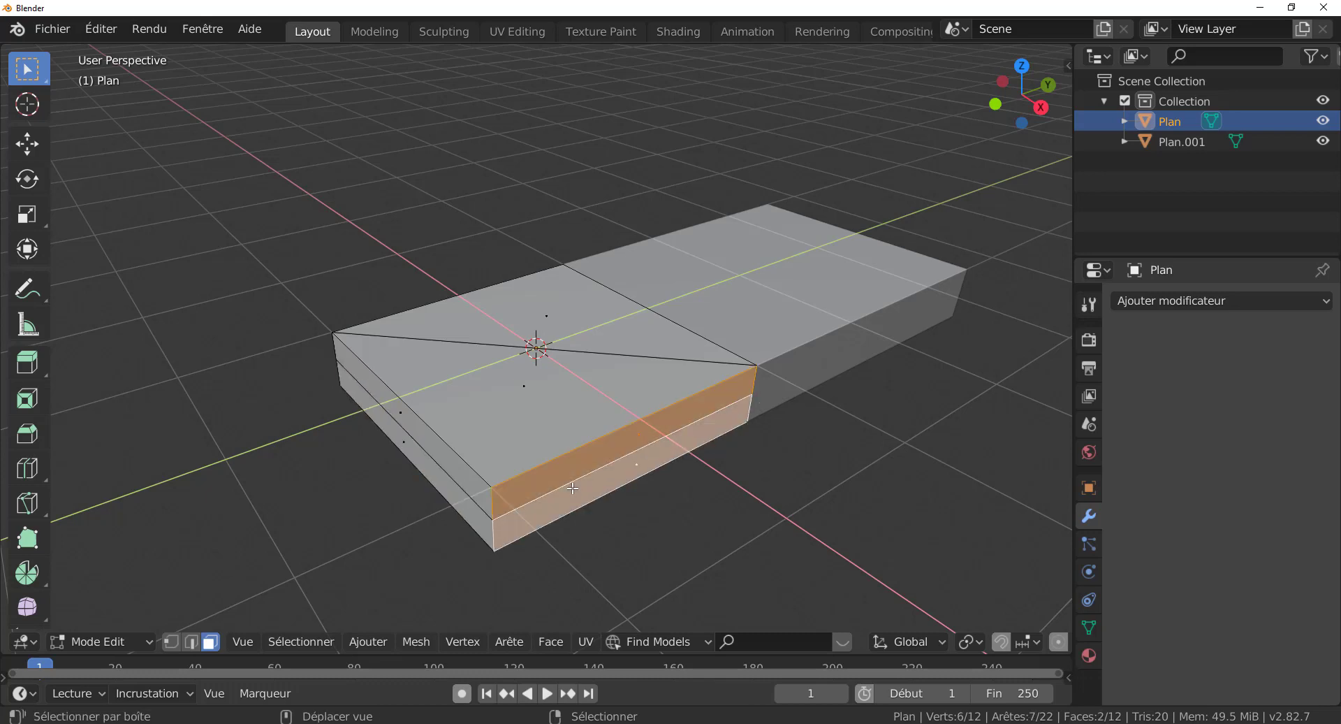
{"action": "left_click", "coordinate": [510, 435], "text": "shift"}
{"action": "left_click", "coordinate": [455, 461], "text": "shift"}
{"action": "middle_click_drag", "start_coordinate": [542, 539], "coordinate": [724, 496]}
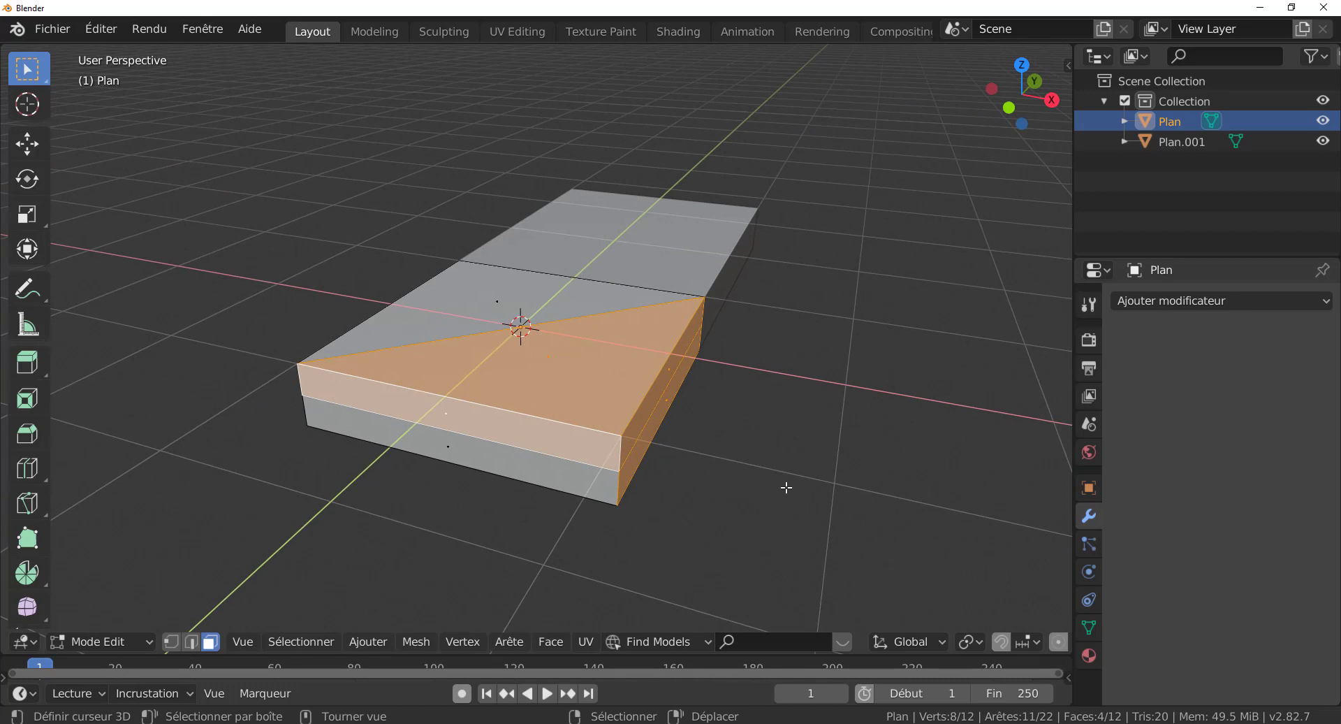
{"action": "key", "text": "shift+d"}
{"action": "key", "text": "Escape"}
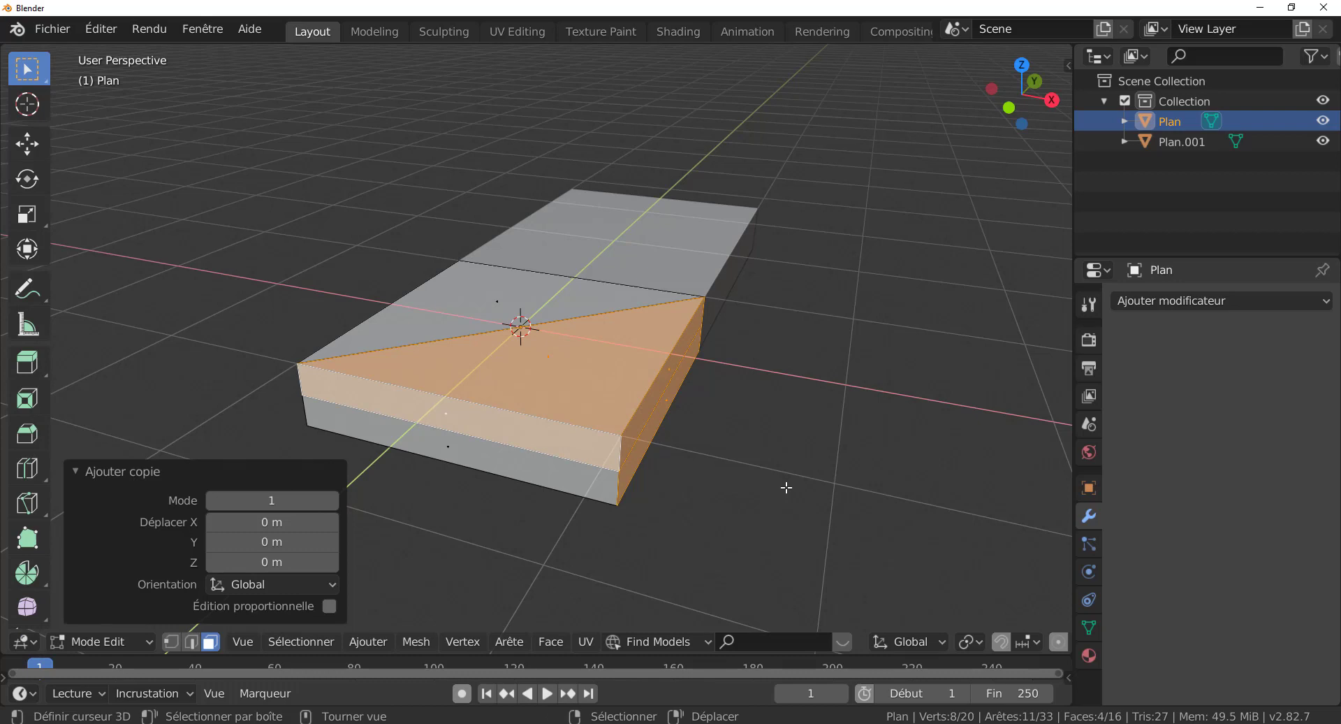
Step: Separate the duplicated faces into their own object and hide the original slab Plan in Object Mode
{"action": "key", "text": "p"}
{"action": "left_click", "coordinate": [789, 494]}
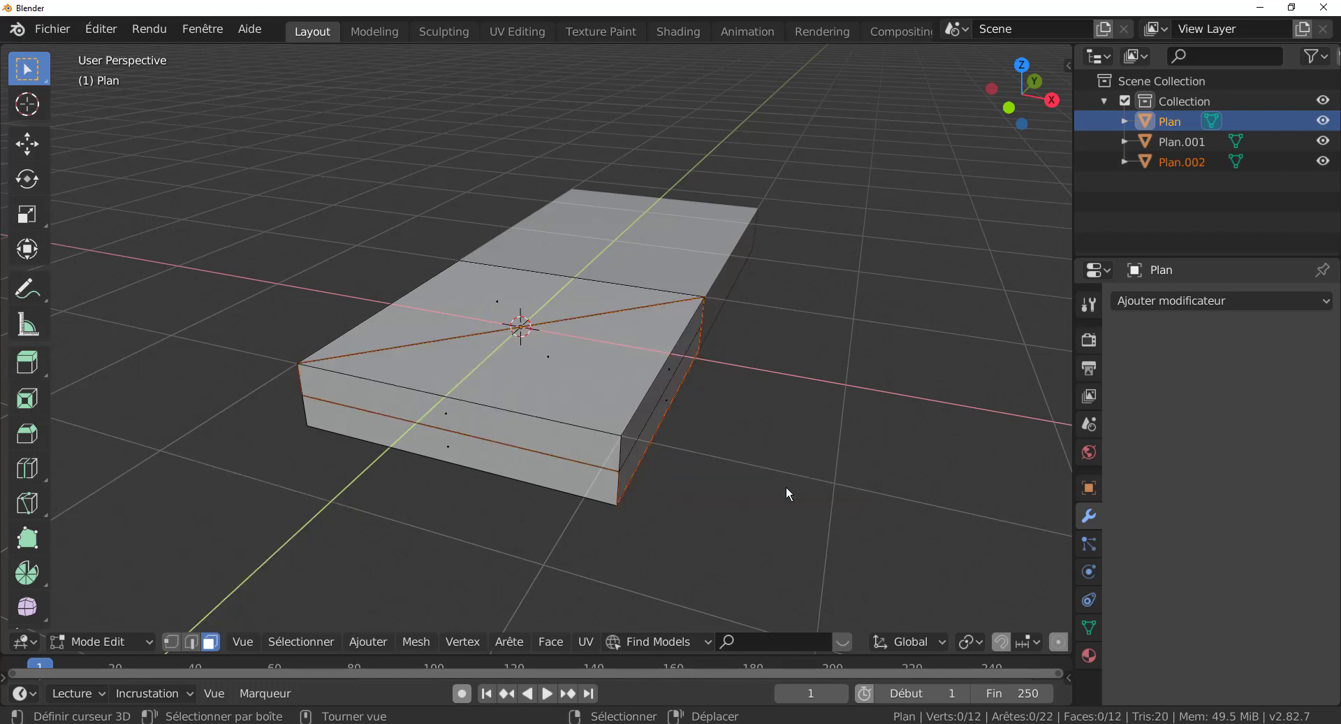
{"action": "key", "text": "Tab"}
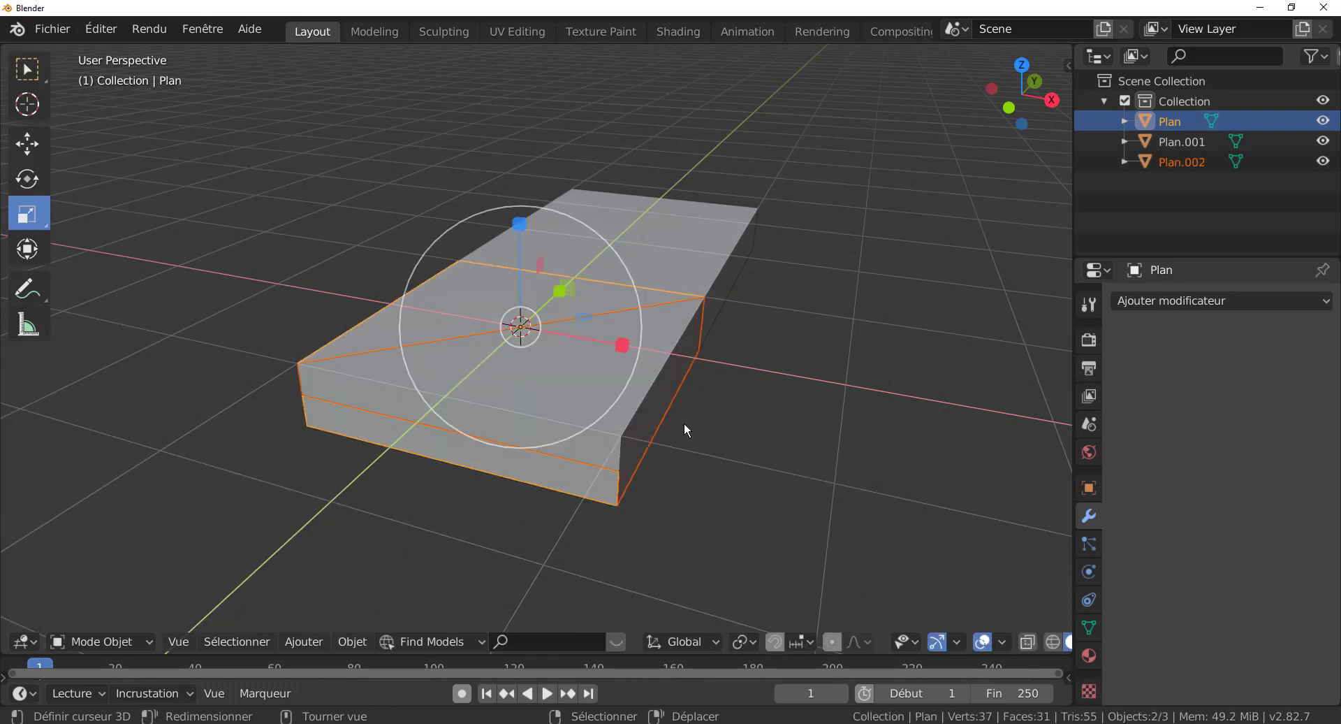
{"action": "left_click", "coordinate": [660, 375]}
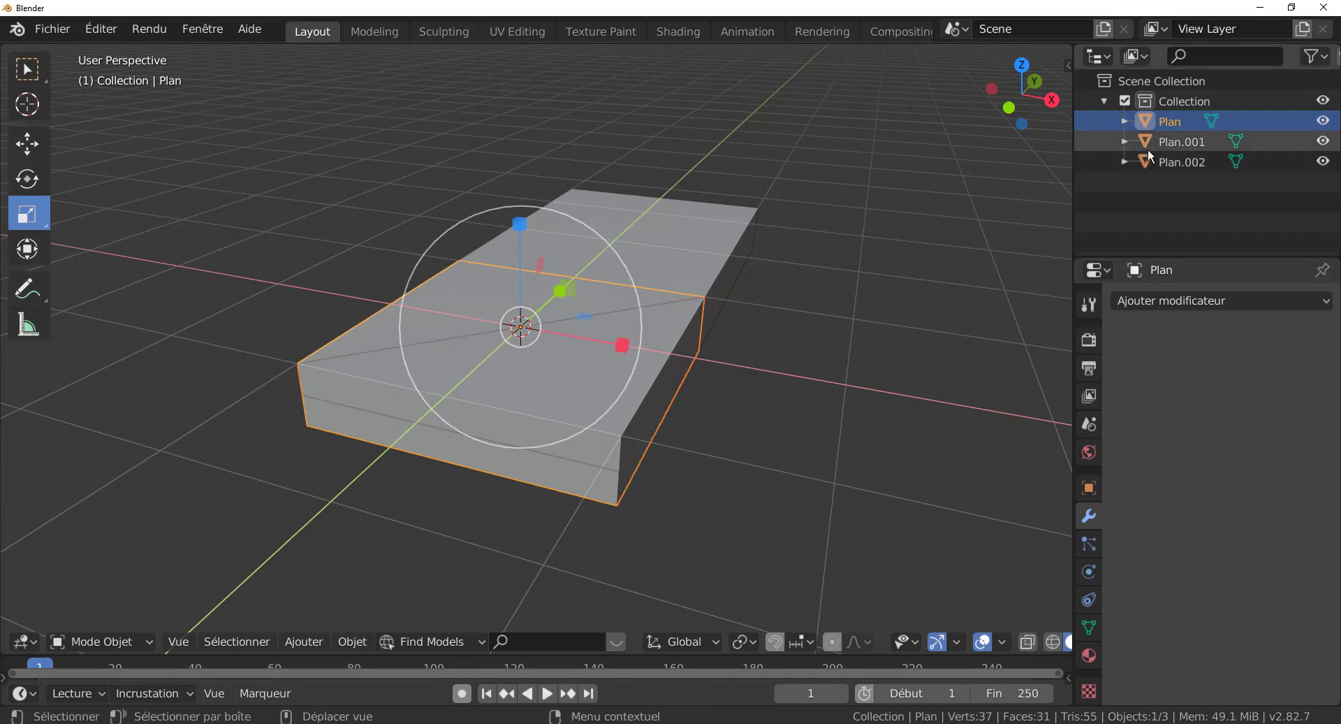
{"action": "left_click", "coordinate": [1323, 121]}
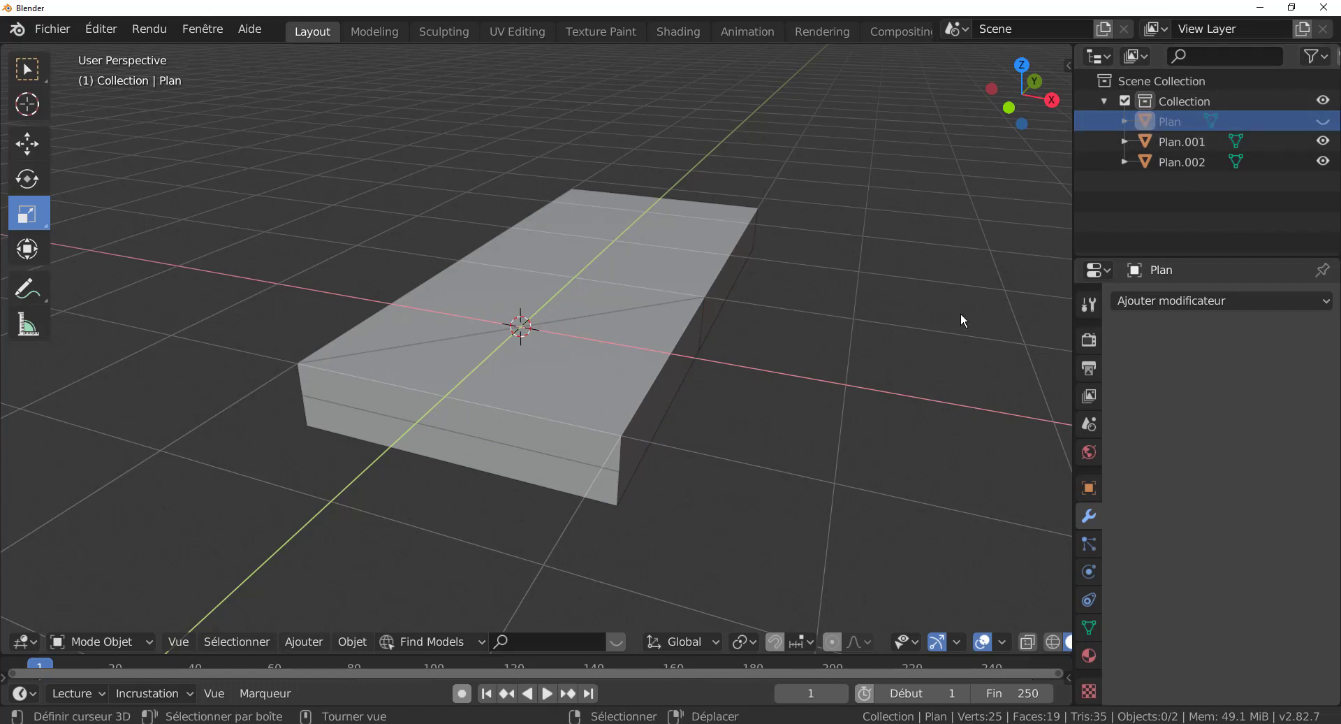
Step: Select the separated piece Plan.002, enter Edit Mode and isolate it in local view
{"action": "left_click", "coordinate": [1179, 160]}
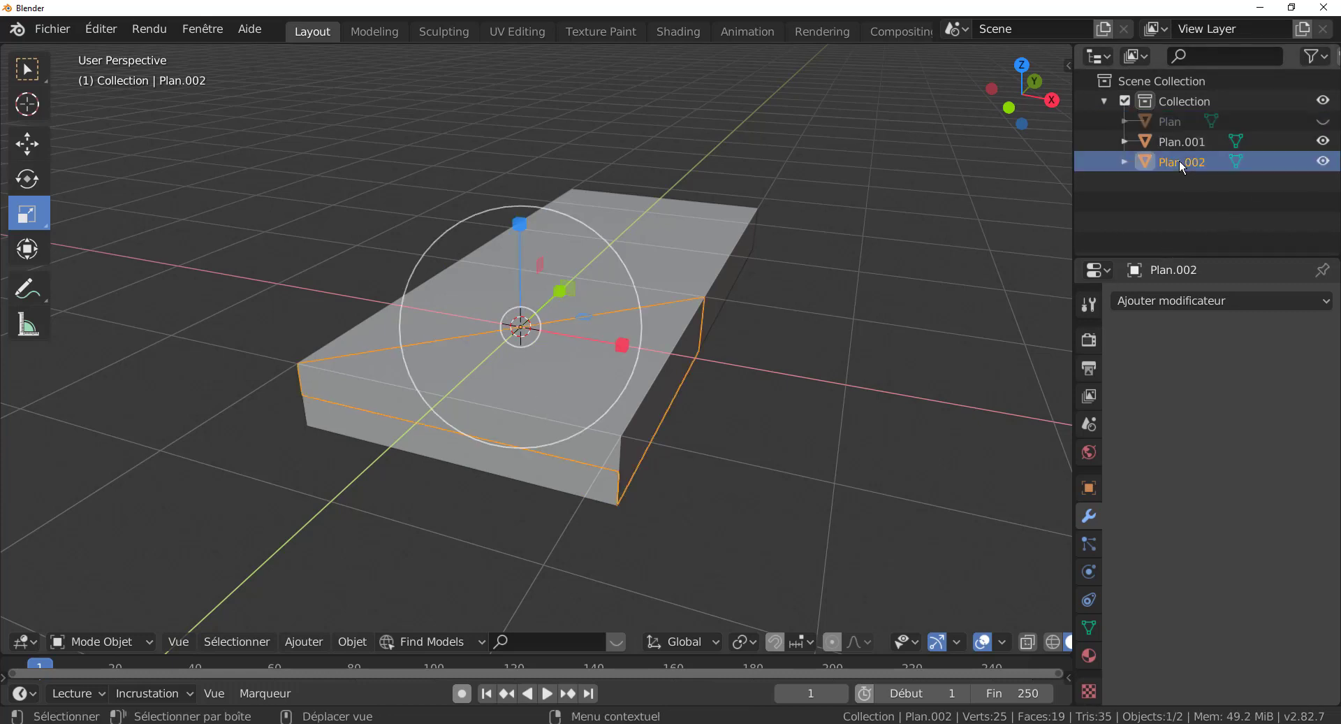
{"action": "scroll", "coordinate": [732, 497], "scroll_direction": "down", "scroll_amount": 1}
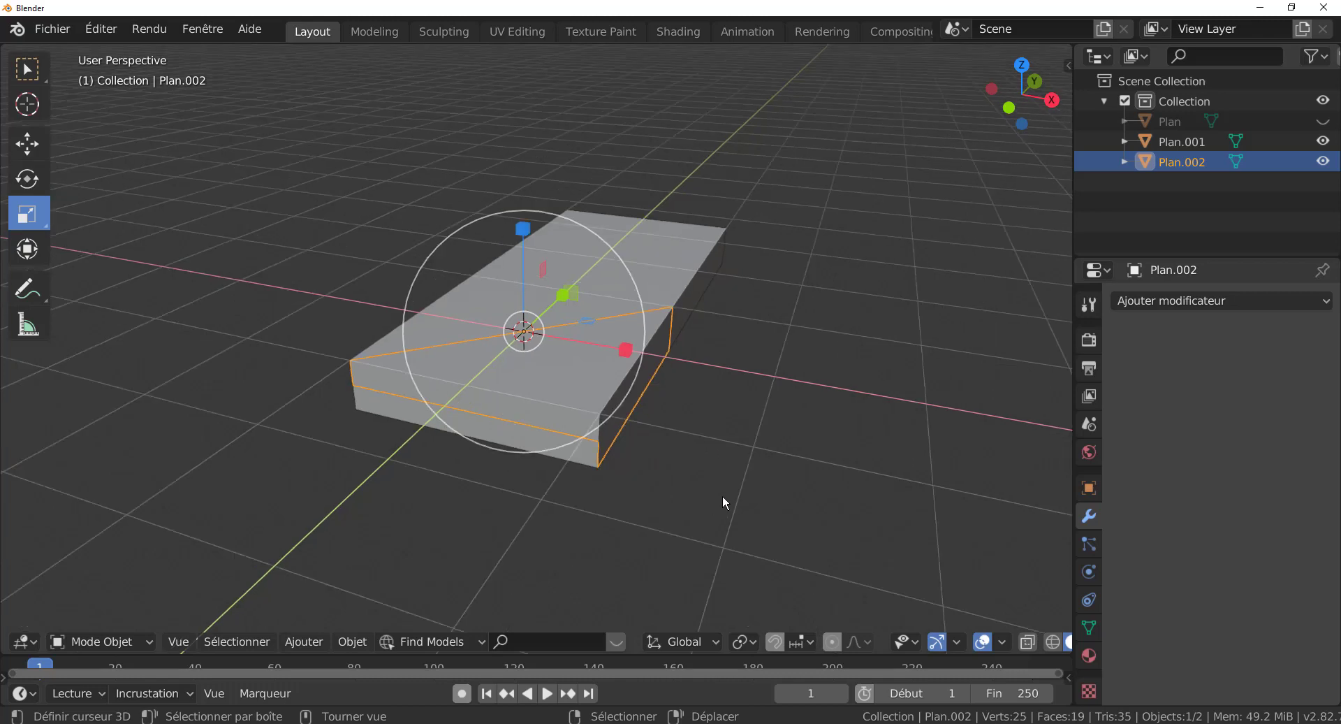
{"action": "key", "text": "Tab"}
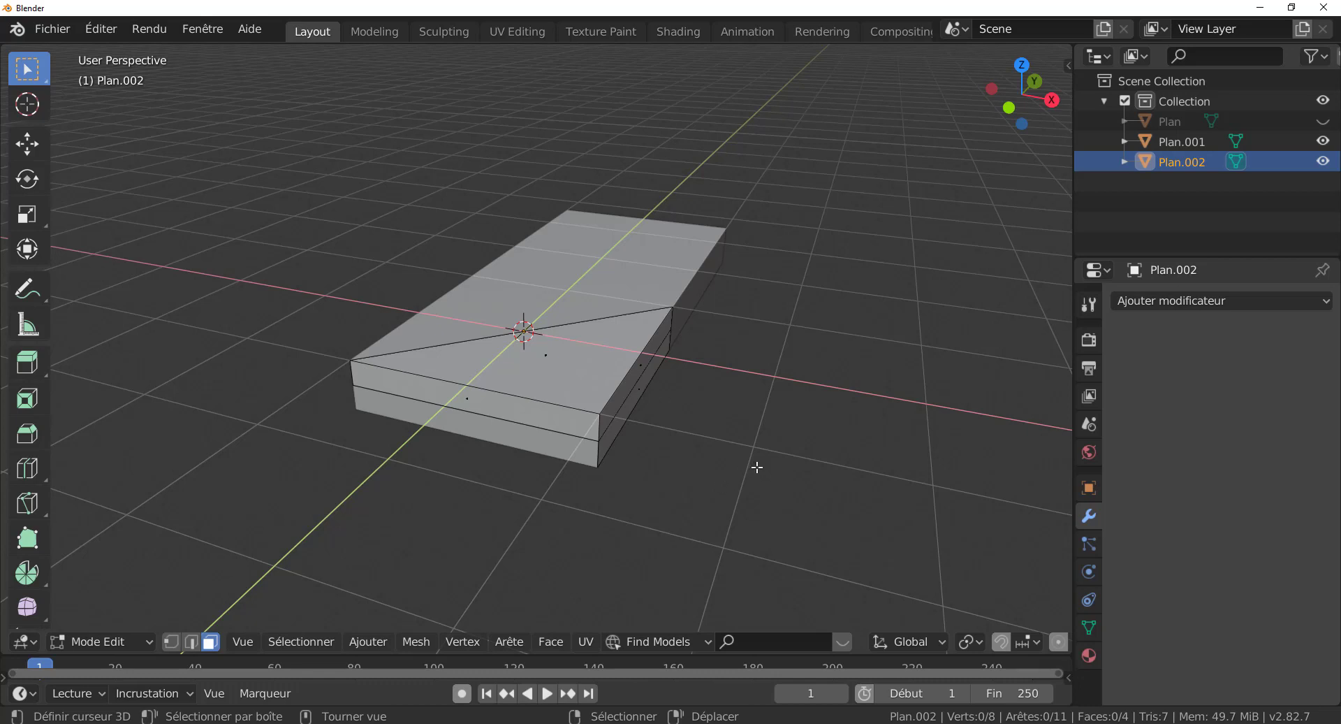
{"action": "key", "text": "KP_Divide"}
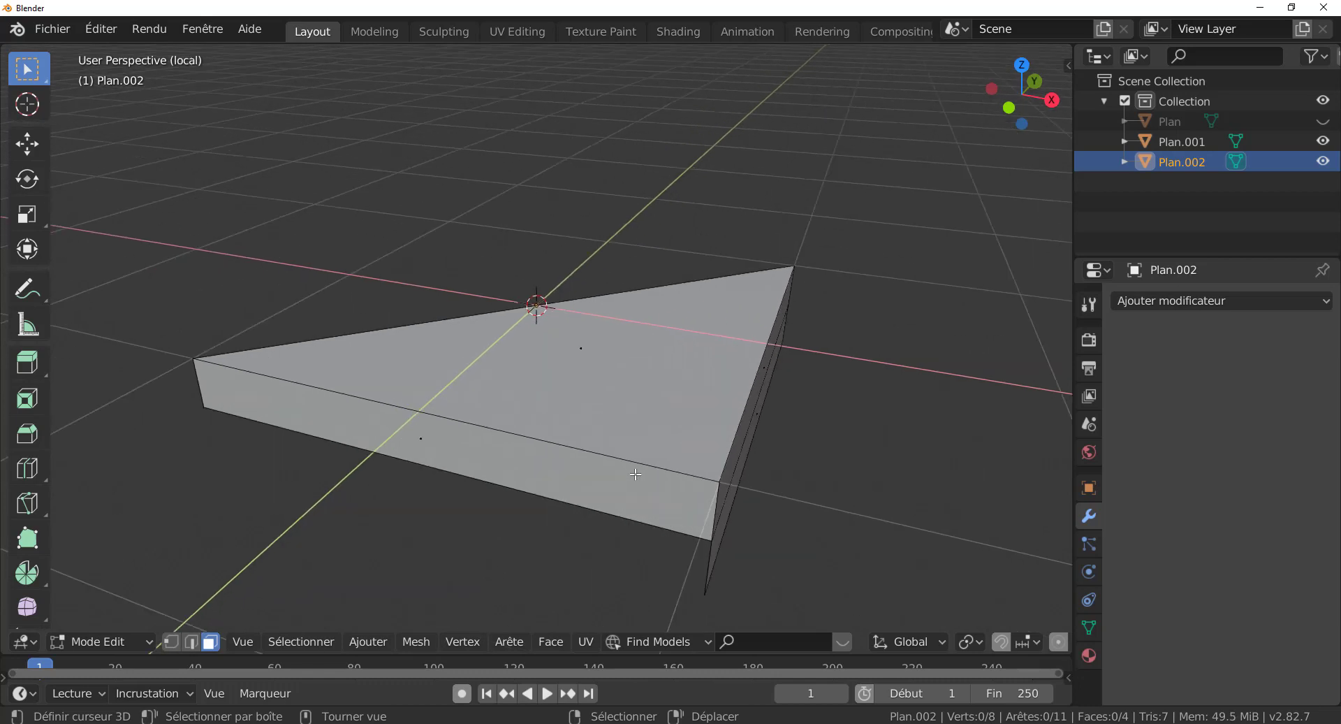
Step: In edge selection mode, fill the vertical face along the diagonal and the triangular underside of the piece
{"action": "middle_click_drag", "start_coordinate": [624, 503], "coordinate": [881, 475]}
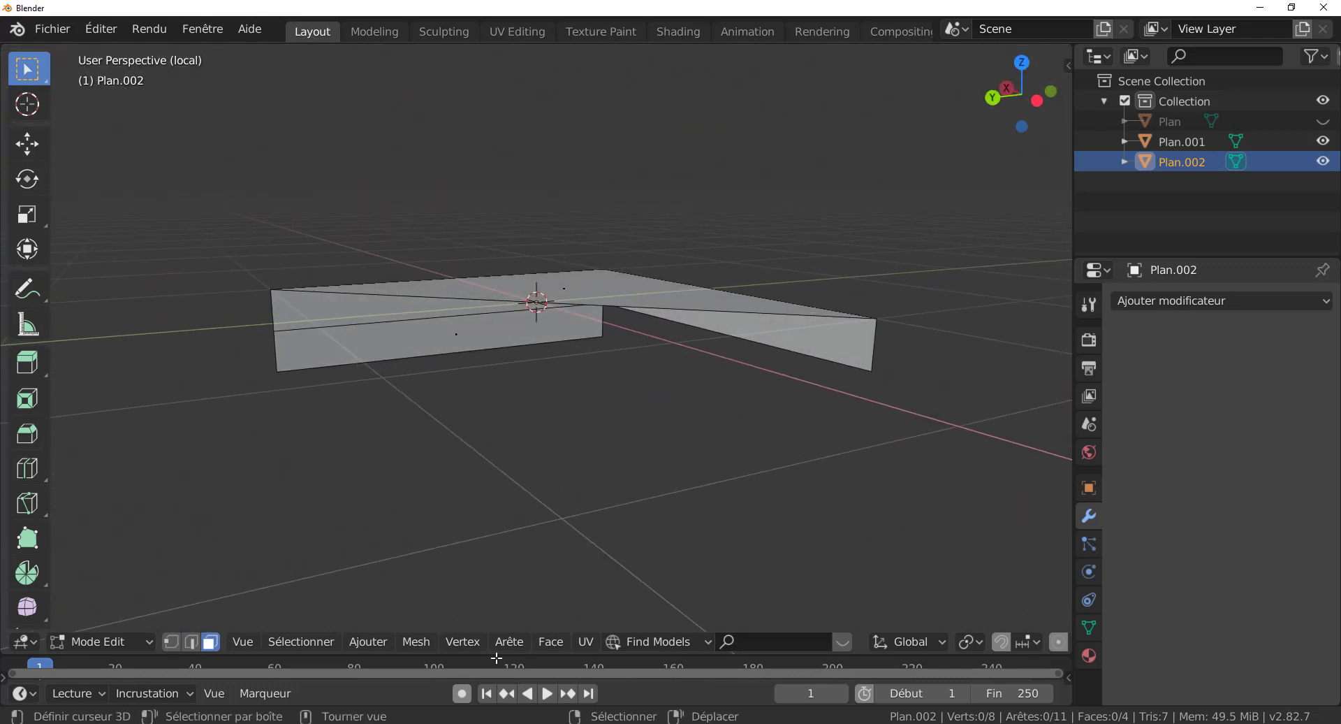
{"action": "left_click", "coordinate": [192, 641]}
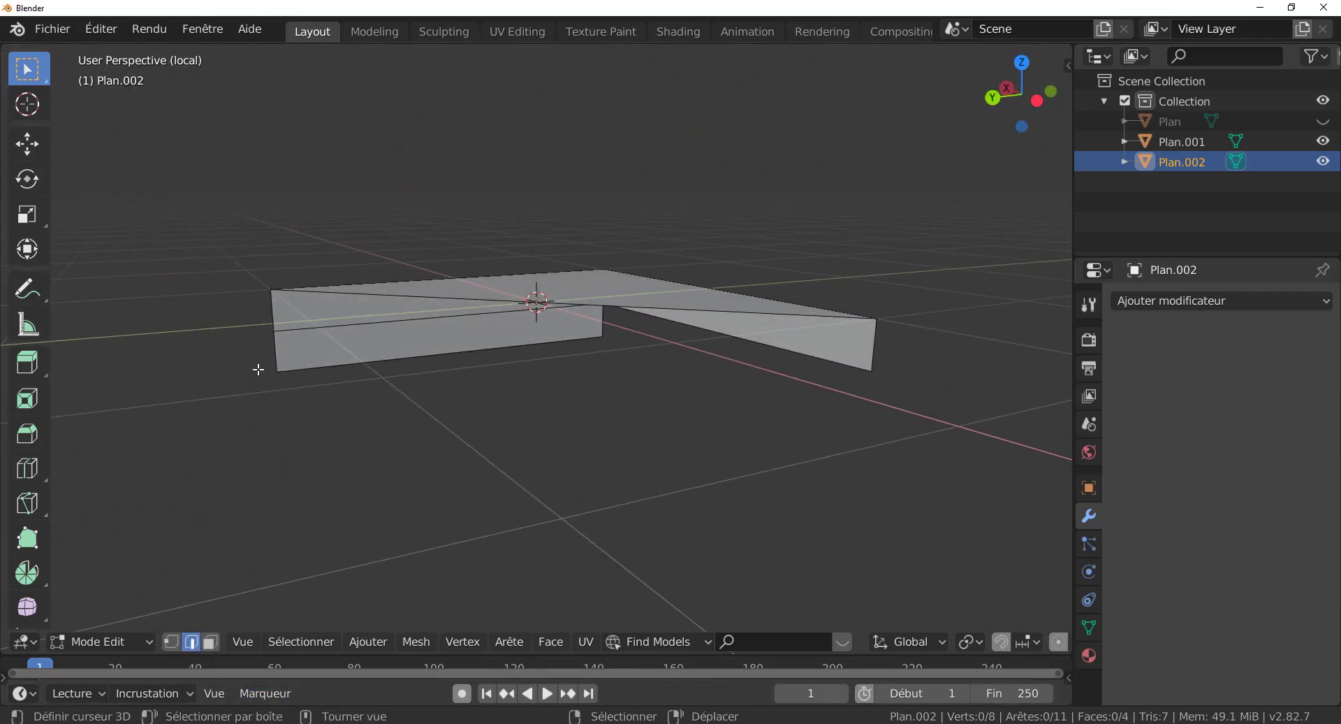
{"action": "left_click", "coordinate": [273, 310]}
{"action": "left_click", "coordinate": [893, 347], "text": "shift"}
{"action": "middle_click_drag", "start_coordinate": [852, 505], "coordinate": [801, 357]}
{"action": "key", "text": "f"}
{"action": "left_click", "coordinate": [777, 352]}
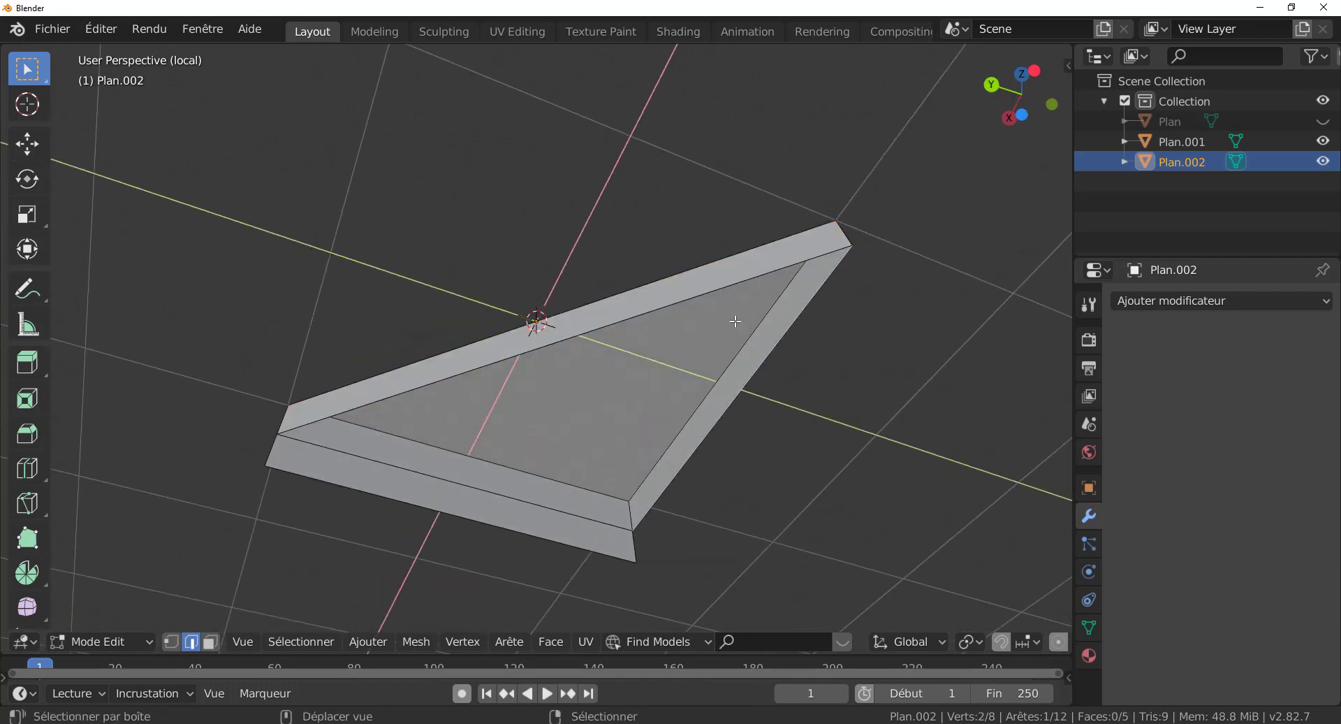
{"action": "left_click", "coordinate": [696, 296], "text": "shift"}
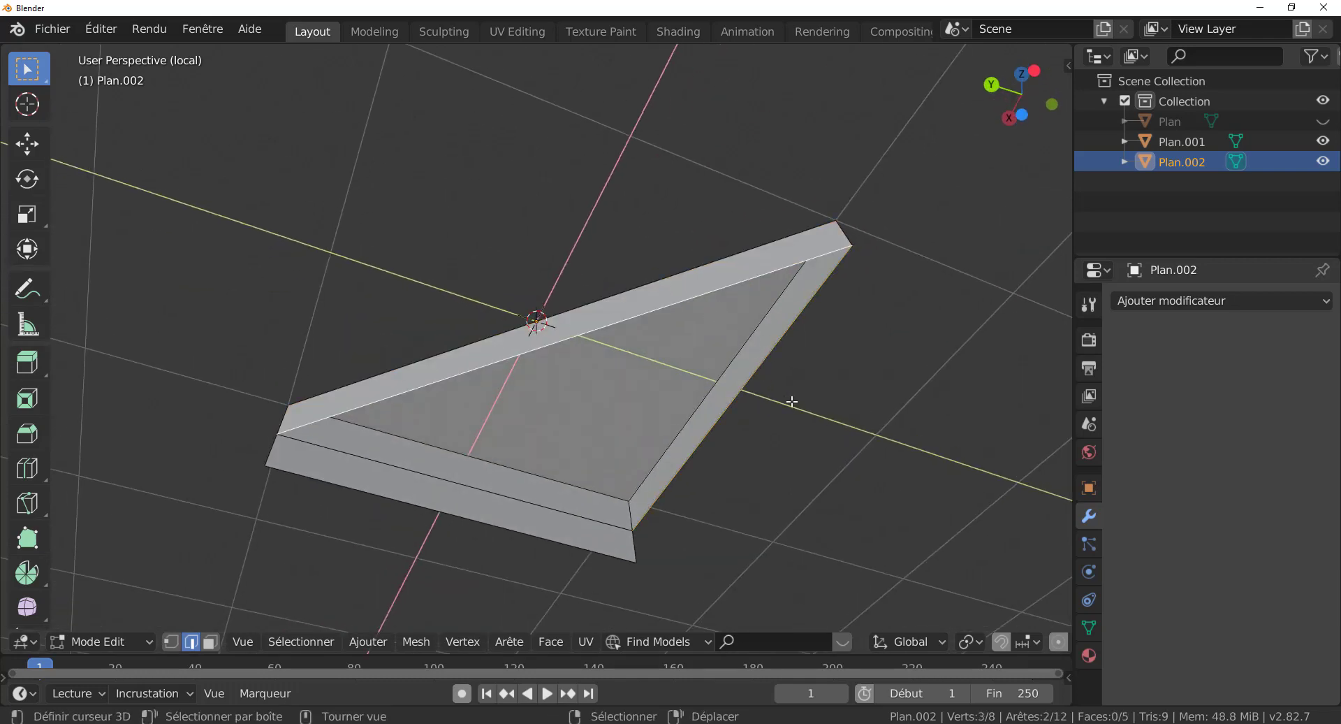
{"action": "key", "text": "f"}
Step: In face selection mode, select both halves of the +X side and extrude them outward along X
{"action": "middle_click_drag", "start_coordinate": [778, 438], "coordinate": [320, 471]}
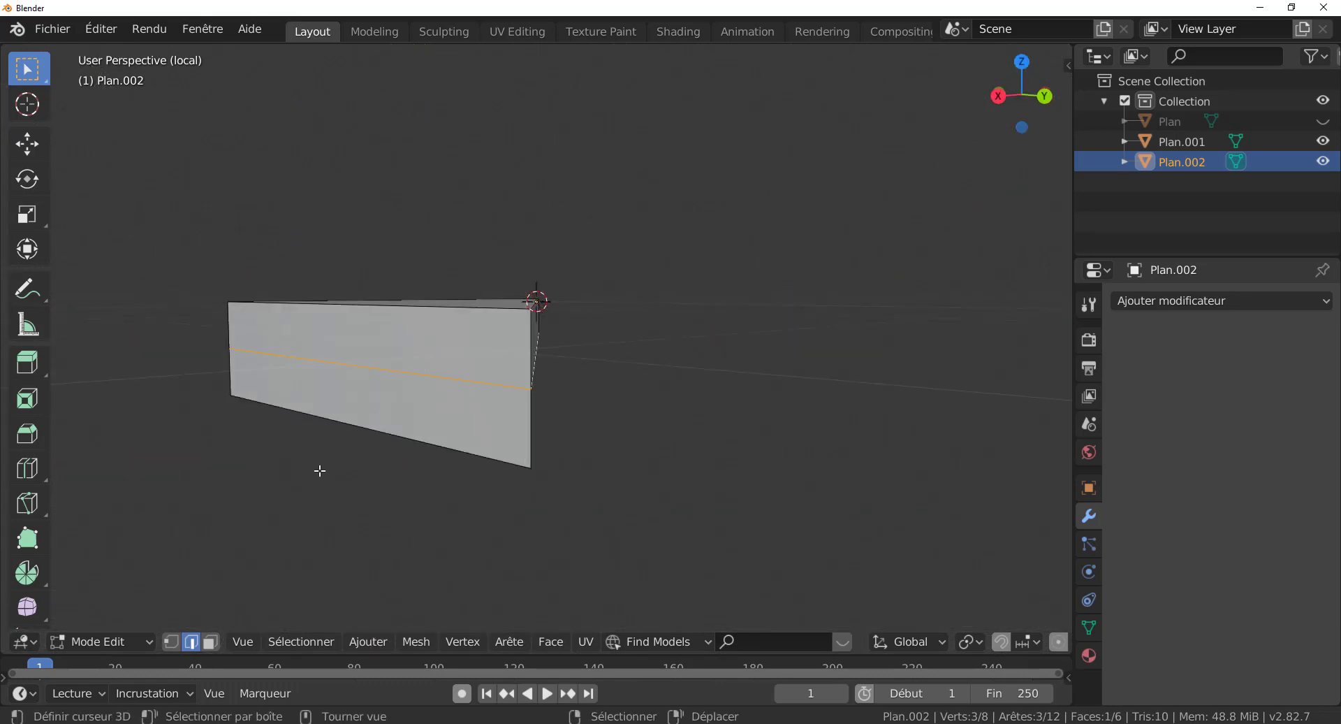
{"action": "left_click", "coordinate": [210, 641]}
{"action": "left_click", "coordinate": [379, 359]}
{"action": "left_click", "coordinate": [384, 402], "text": "shift"}
{"action": "scroll", "coordinate": [644, 400], "scroll_direction": "down", "scroll_amount": 3}
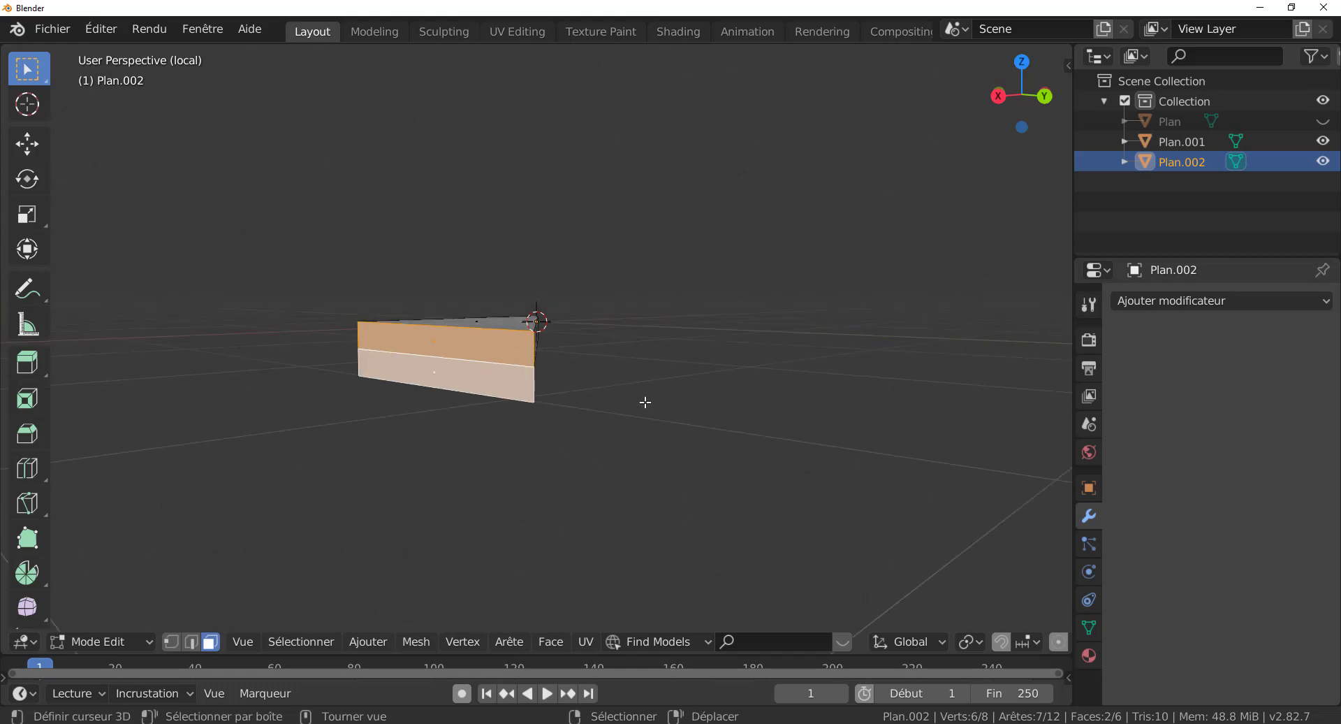
{"action": "middle_click_drag", "start_coordinate": [644, 400], "coordinate": [564, 462]}
{"action": "key", "text": "e"}
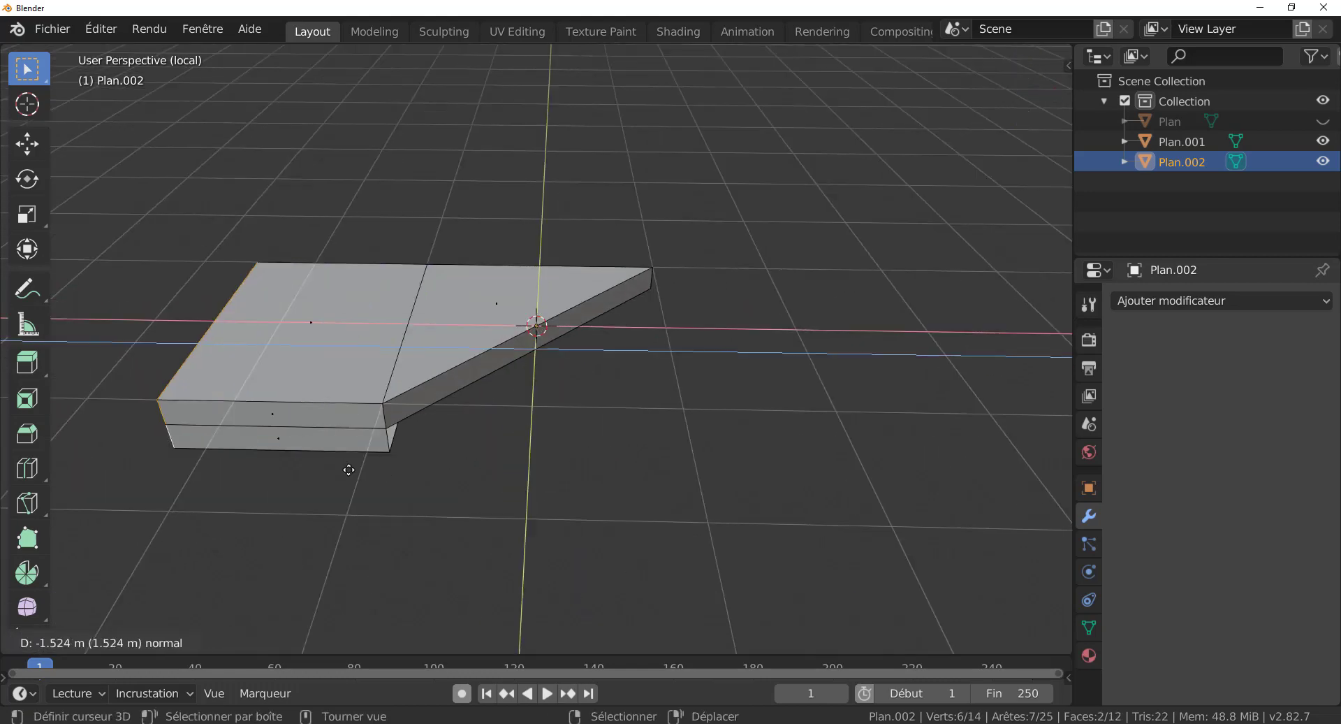
{"action": "left_click", "coordinate": [265, 475]}
Step: In edge selection mode, fill the open vertical shoulder face below the triangle where the extension begins
{"action": "middle_click_drag", "start_coordinate": [568, 512], "coordinate": [436, 377]}
{"action": "left_click", "coordinate": [416, 354]}
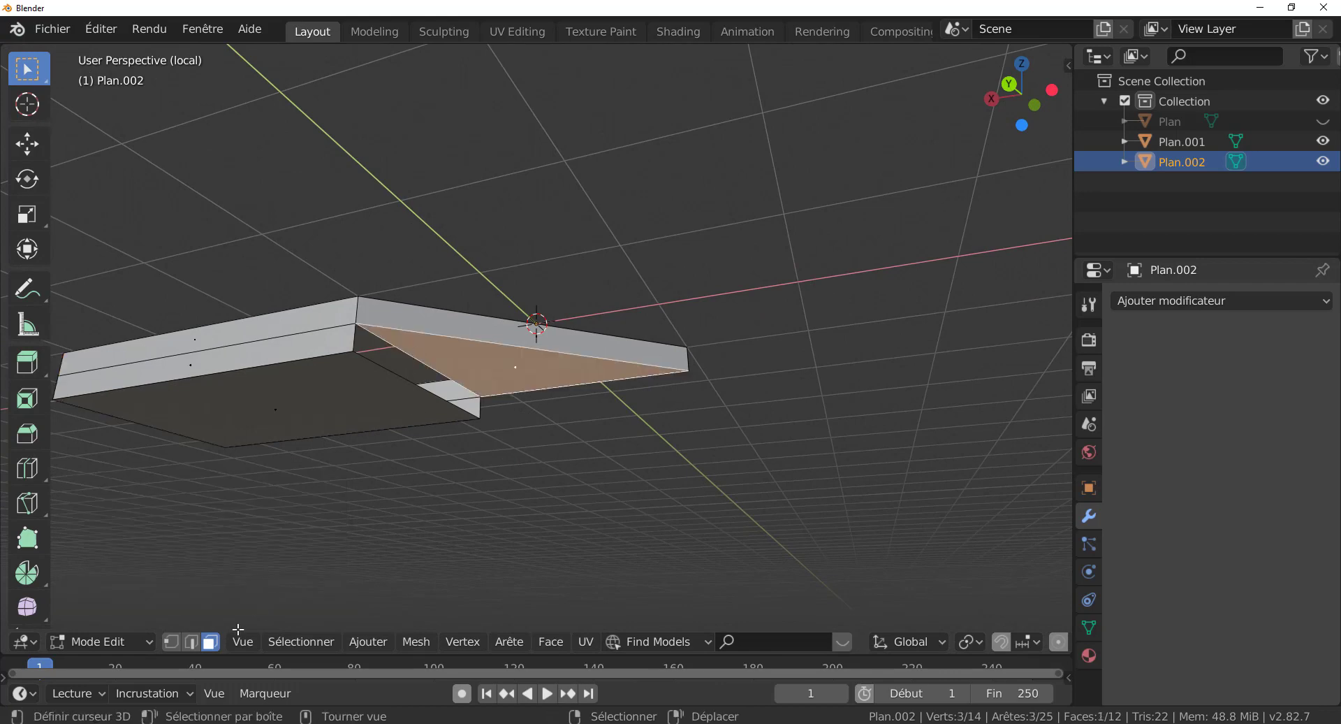
{"action": "left_click", "coordinate": [193, 641]}
{"action": "left_click", "coordinate": [428, 359]}
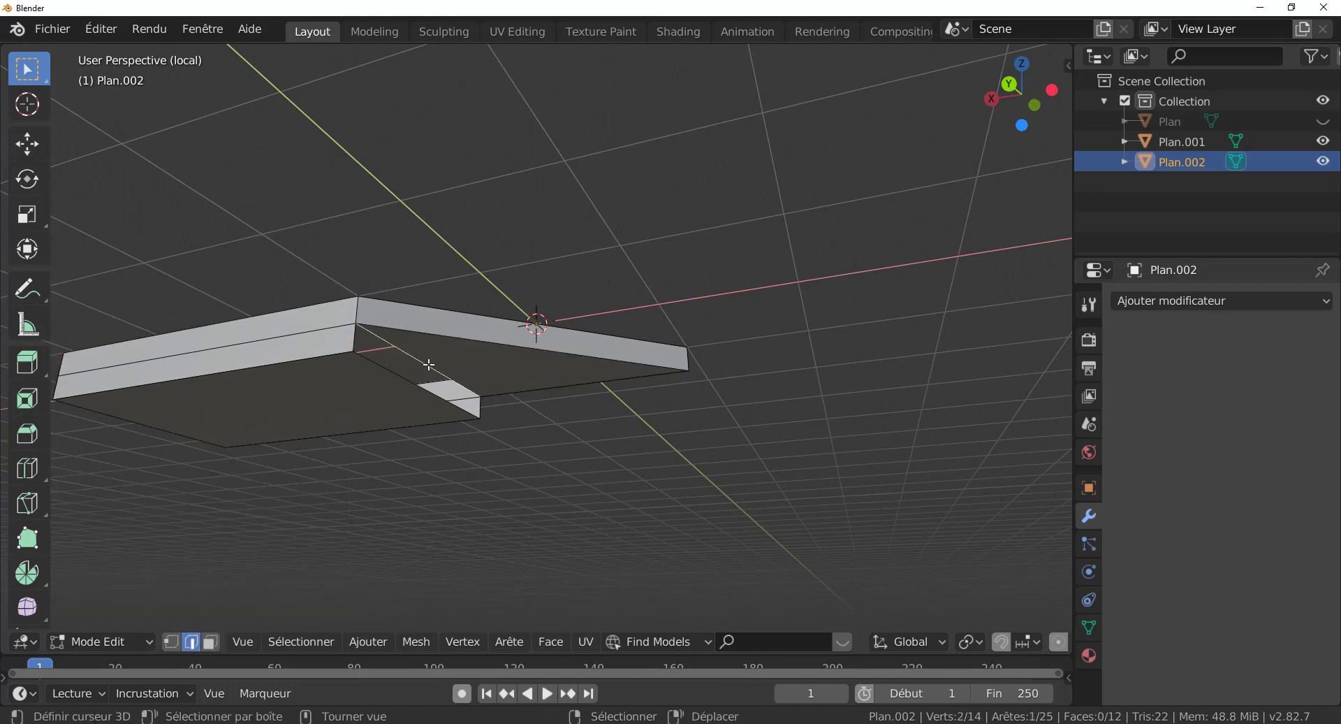
{"action": "left_click", "coordinate": [398, 370], "text": "shift"}
{"action": "key", "text": "f"}
Step: Leave local view and return the extended piece Plan.002 to Object Mode
{"action": "middle_click_drag", "start_coordinate": [619, 524], "coordinate": [587, 565]}
{"action": "key", "text": "KP_Divide"}
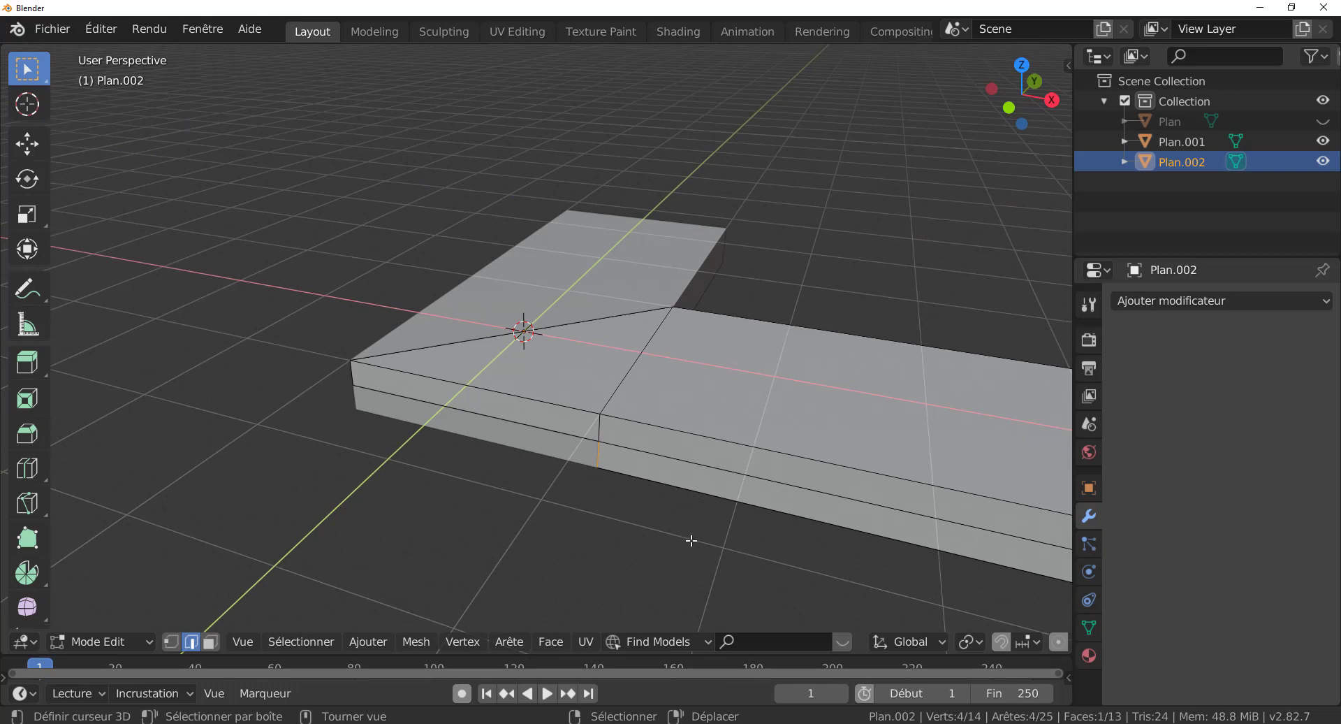
{"action": "key", "text": "Tab"}
Step: Isolate the other piece, Plan.001, in local view and enter Edit Mode facing its underside
{"action": "left_click", "coordinate": [608, 262]}
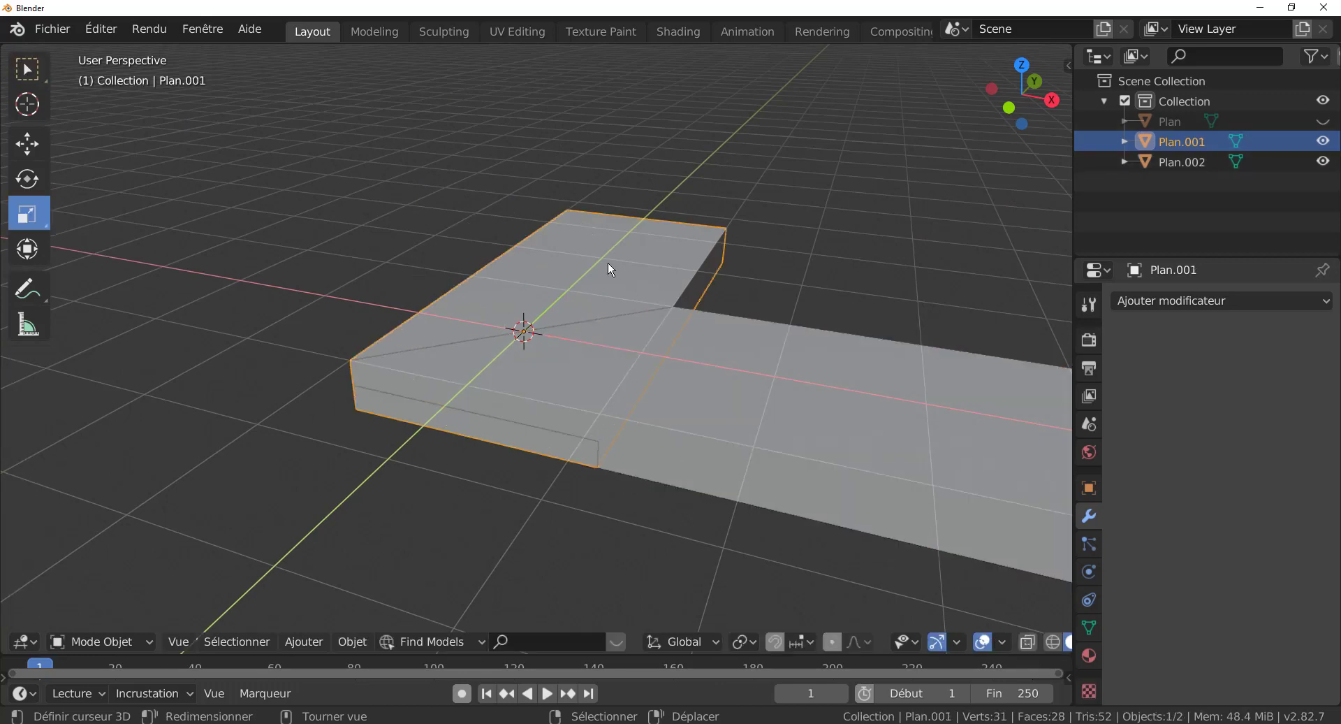
{"action": "middle_click_drag", "start_coordinate": [540, 526], "coordinate": [650, 512]}
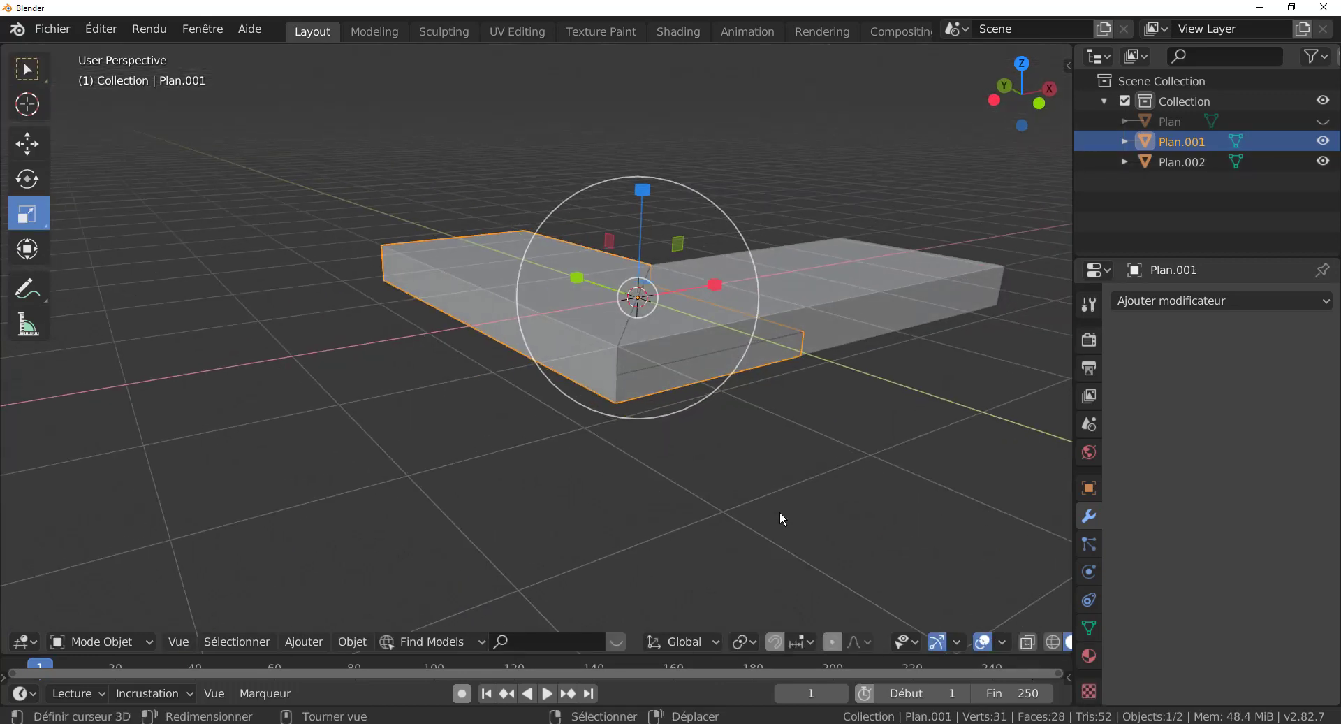
{"action": "key", "text": "KP_Divide"}
{"action": "middle_click_drag", "start_coordinate": [779, 509], "coordinate": [865, 318]}
{"action": "middle_click_drag", "start_coordinate": [878, 234], "coordinate": [876, 229]}
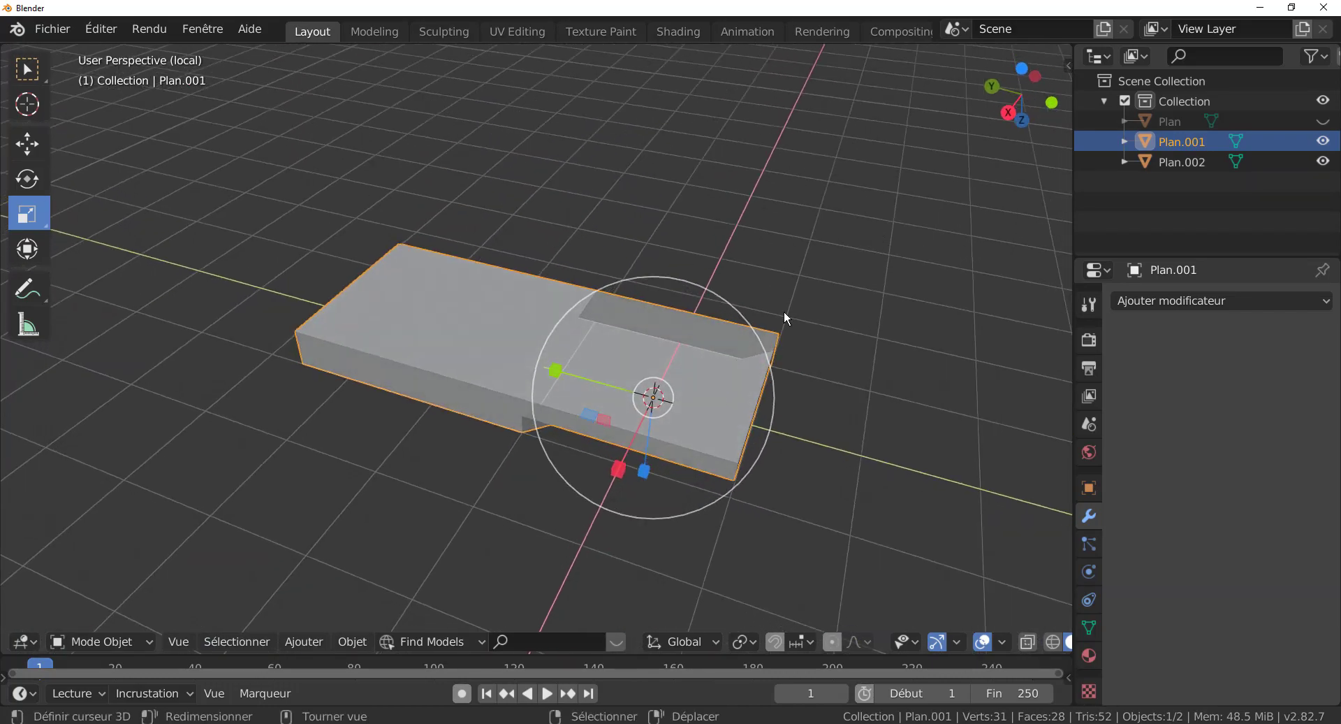
{"action": "middle_click_drag", "start_coordinate": [674, 412], "coordinate": [651, 391]}
{"action": "key", "text": "Tab"}
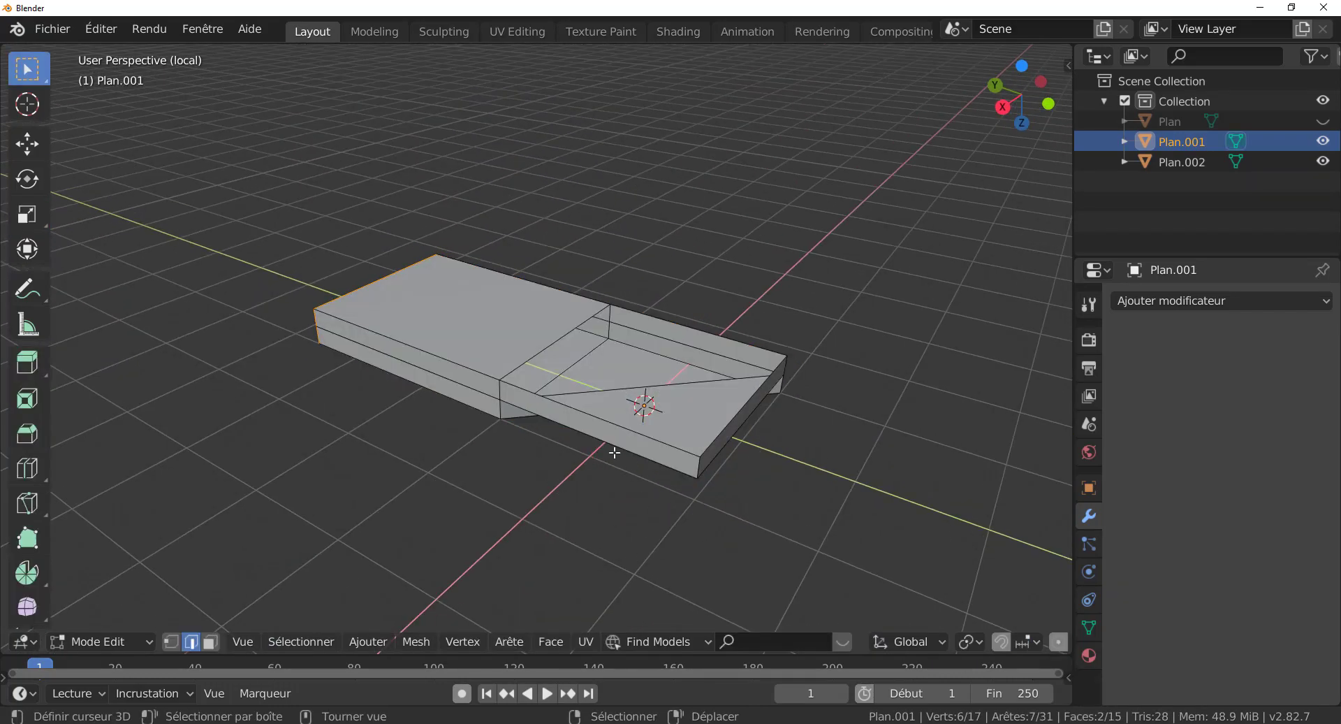
Step: Fill the open square underside of Plan.001 between its two long outer edges and return to Object Mode
{"action": "left_click", "coordinate": [614, 428]}
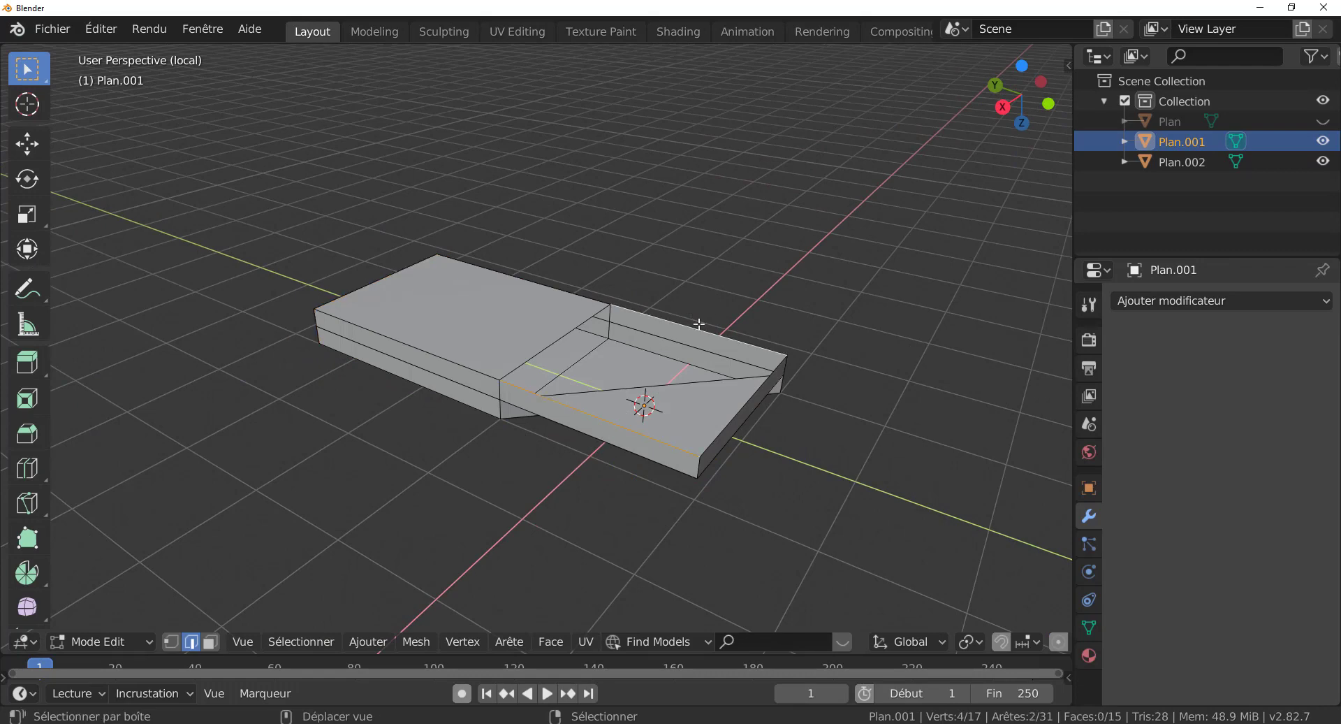
{"action": "key", "text": "f"}
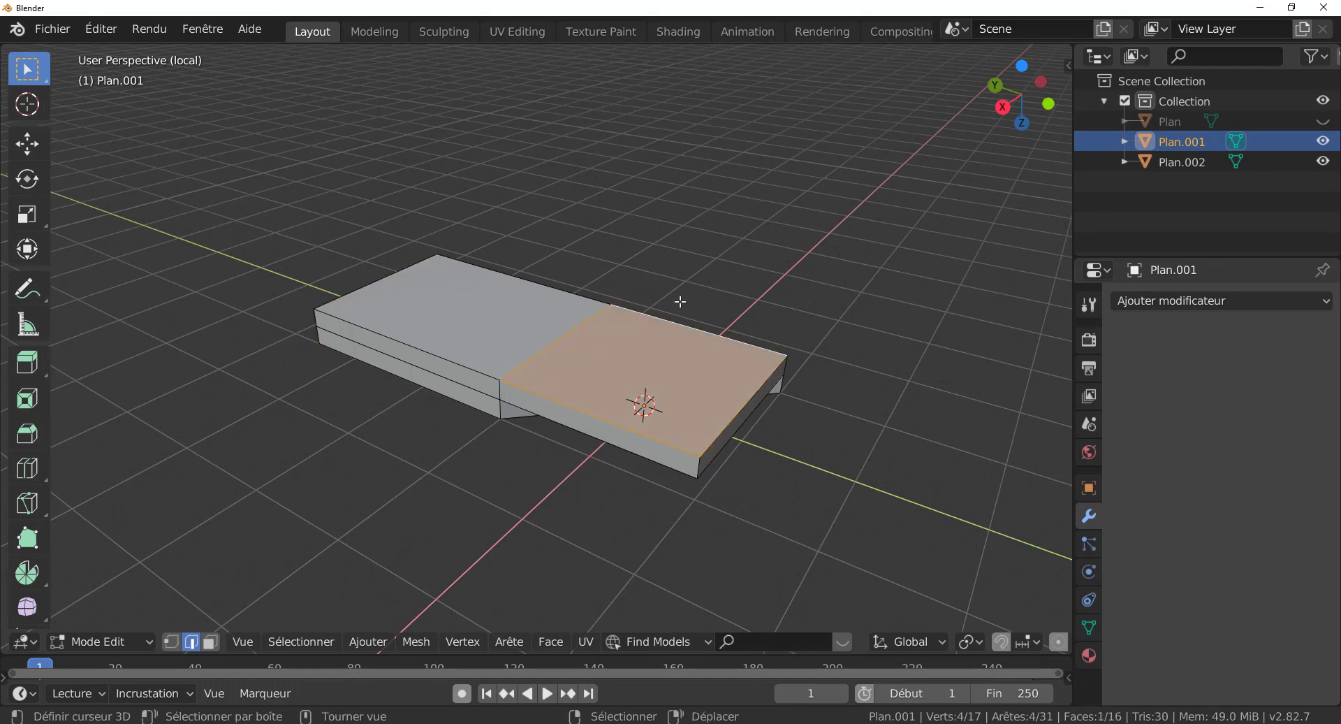
{"action": "middle_click_drag", "start_coordinate": [681, 301], "coordinate": [801, 494]}
{"action": "key", "text": "Tab"}
{"action": "key", "text": "Tab"}
{"action": "key", "text": "Tab"}
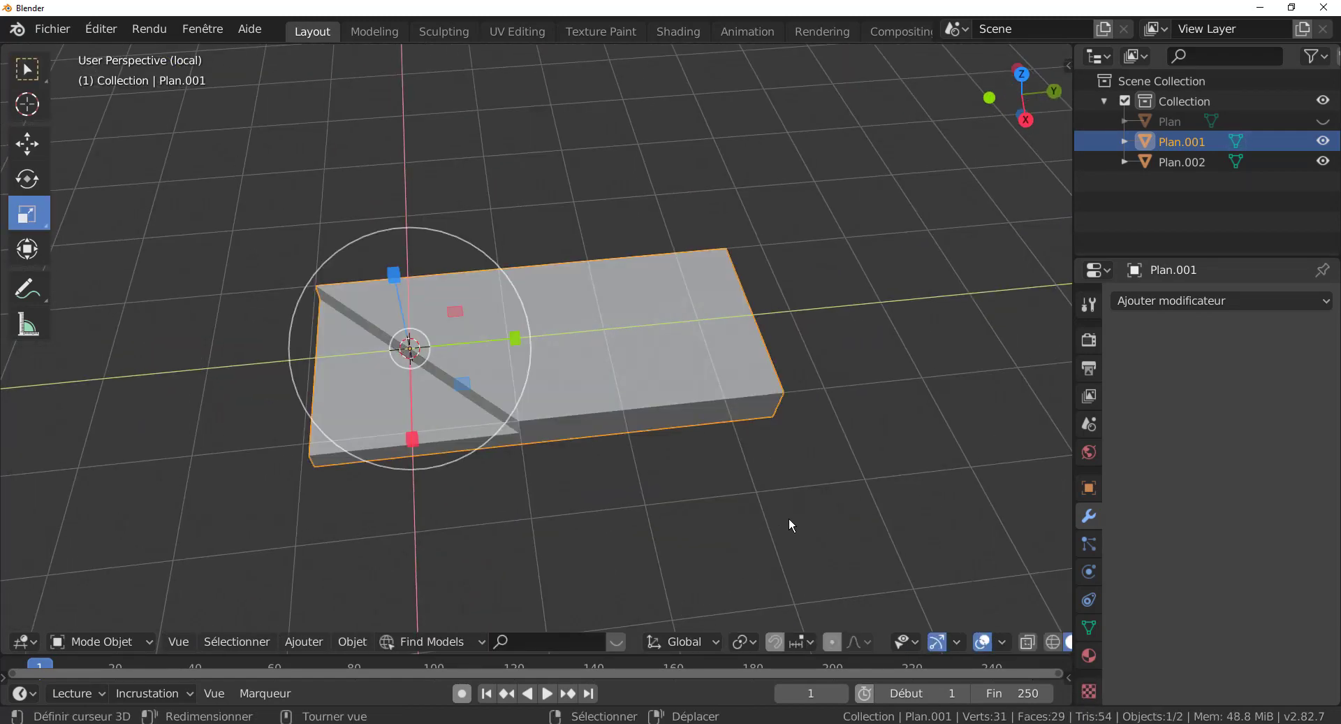
Step: Exit local view and show both assembled pieces in the top orthographic view
{"action": "key", "text": "KP_Divide"}
{"action": "scroll", "coordinate": [789, 516], "scroll_direction": "up", "scroll_amount": 2}
{"action": "middle_click_drag", "start_coordinate": [789, 517], "coordinate": [566, 500]}
{"action": "scroll", "coordinate": [686, 484], "scroll_direction": "down", "scroll_amount": 6}
{"action": "key", "text": "KP_1"}
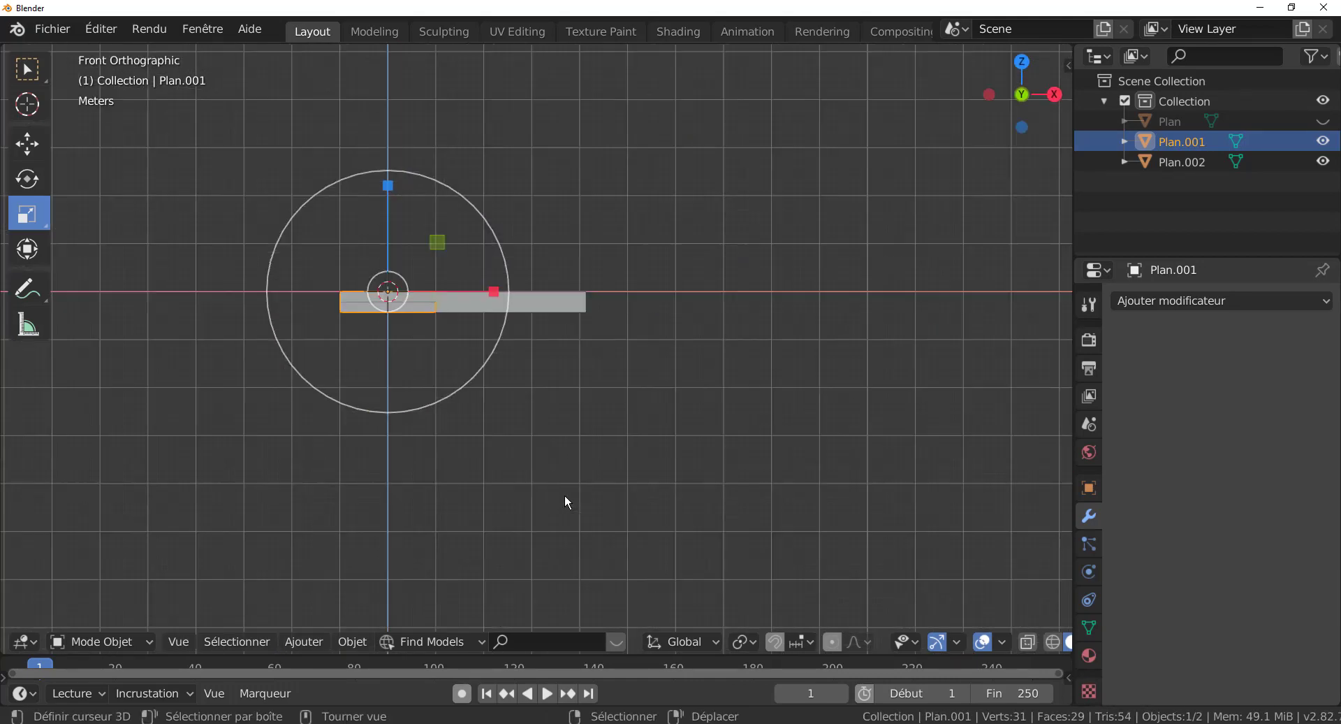
{"action": "key", "text": "KP_7"}
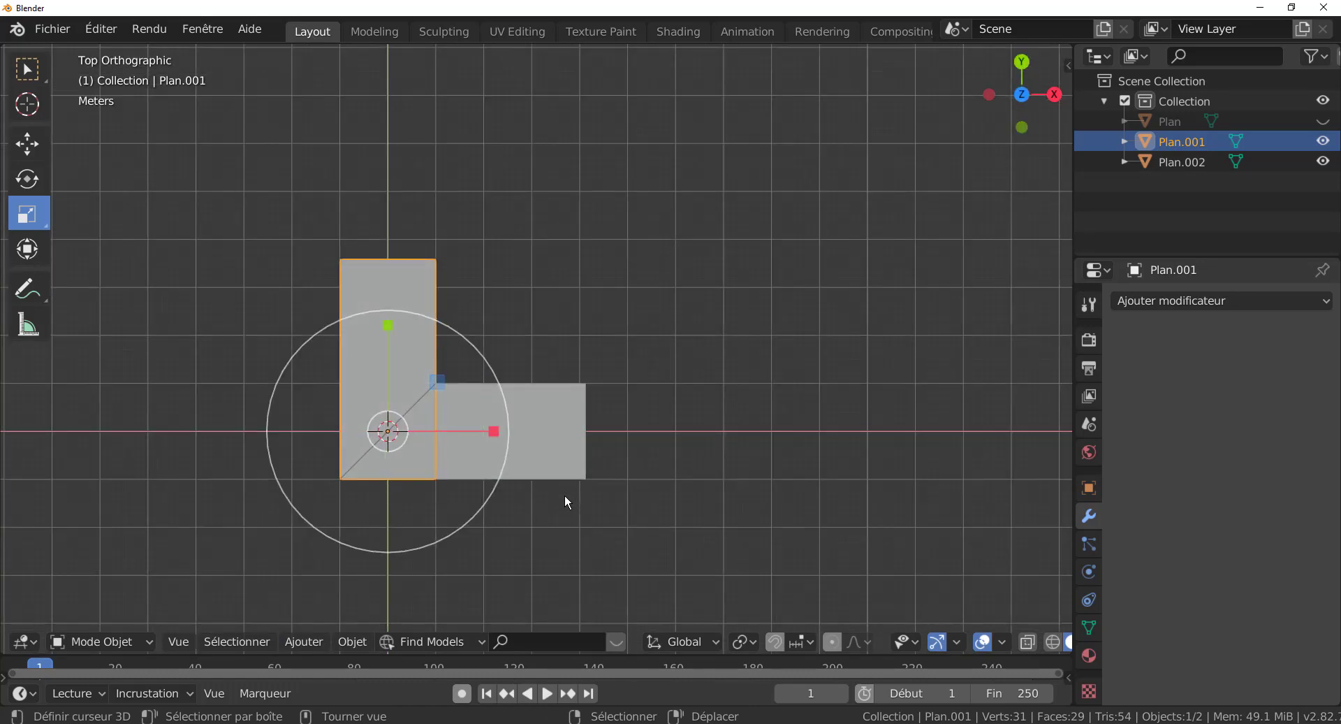
{"action": "middle_click_drag", "start_coordinate": [566, 477], "coordinate": [721, 463], "text": "shift"}
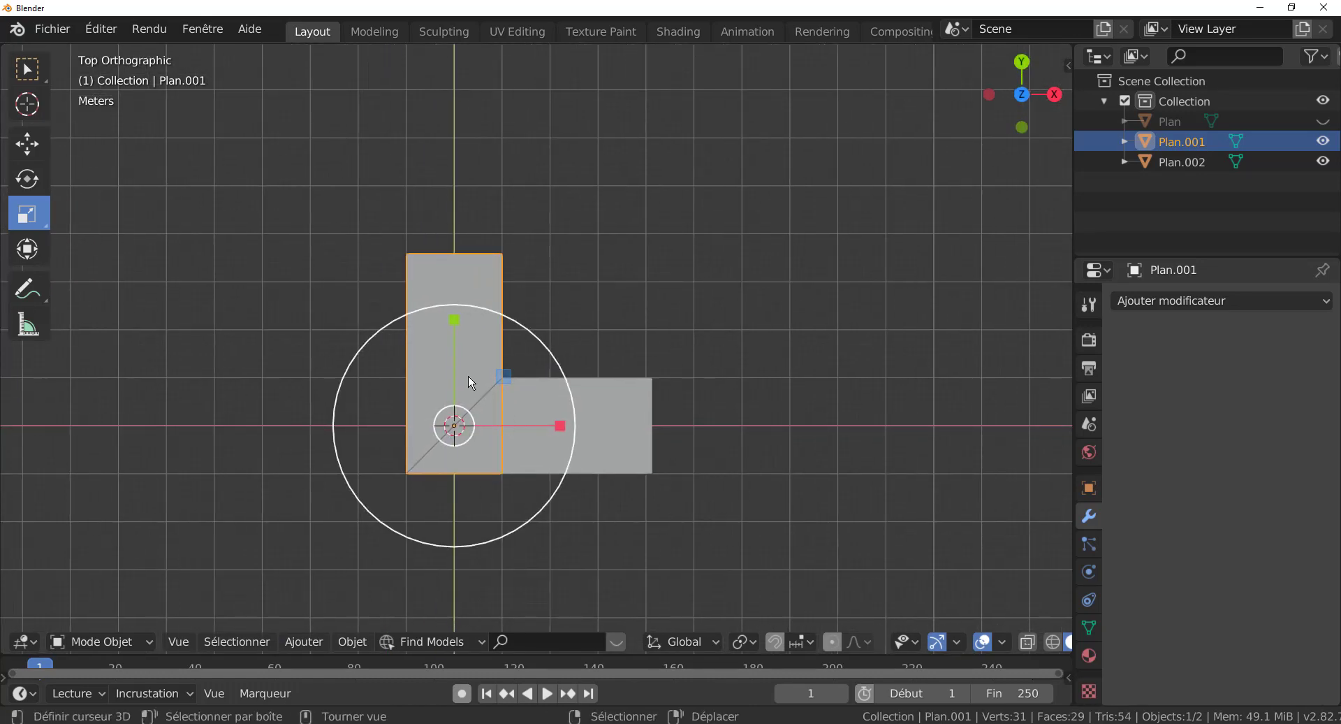
Step: Select both Plan.001 and Plan.002 and join them into a single object
{"action": "left_click", "coordinate": [568, 436], "text": "shift"}
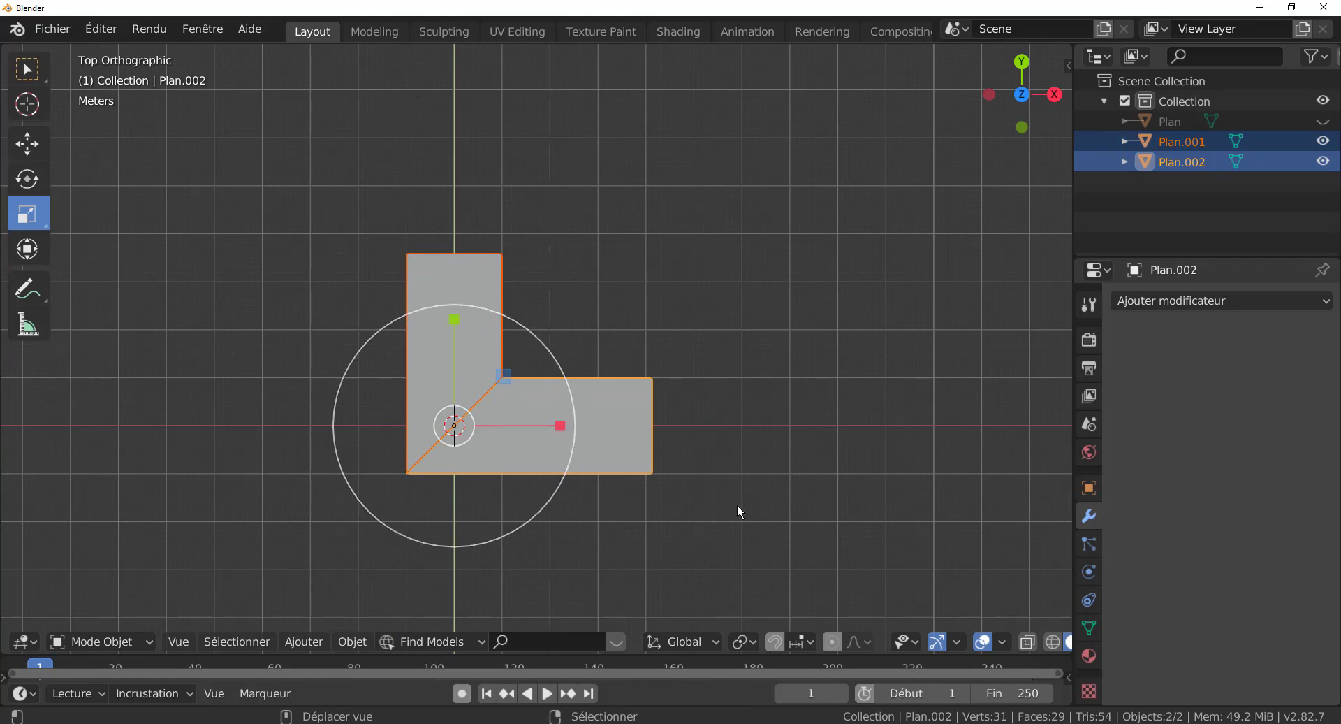
{"action": "scroll", "coordinate": [716, 545], "scroll_direction": "down", "scroll_amount": 2}
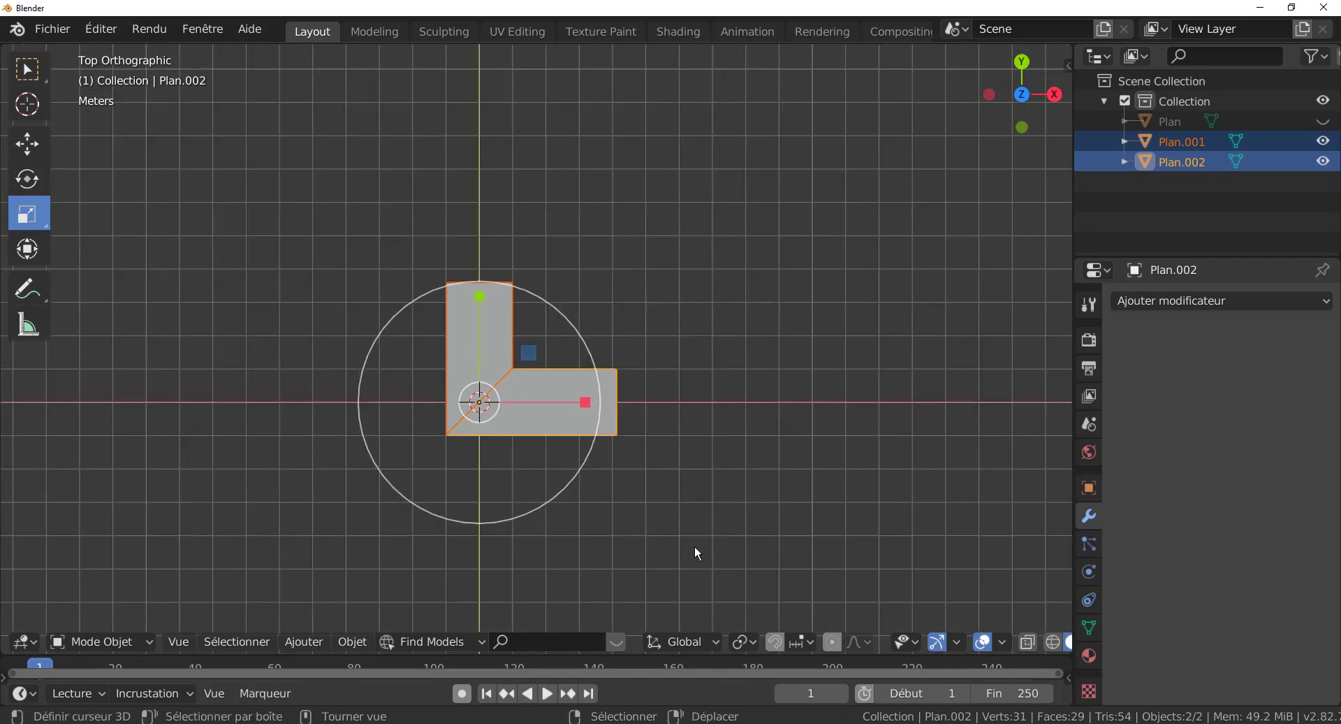
{"action": "key", "text": "ctrl+j"}
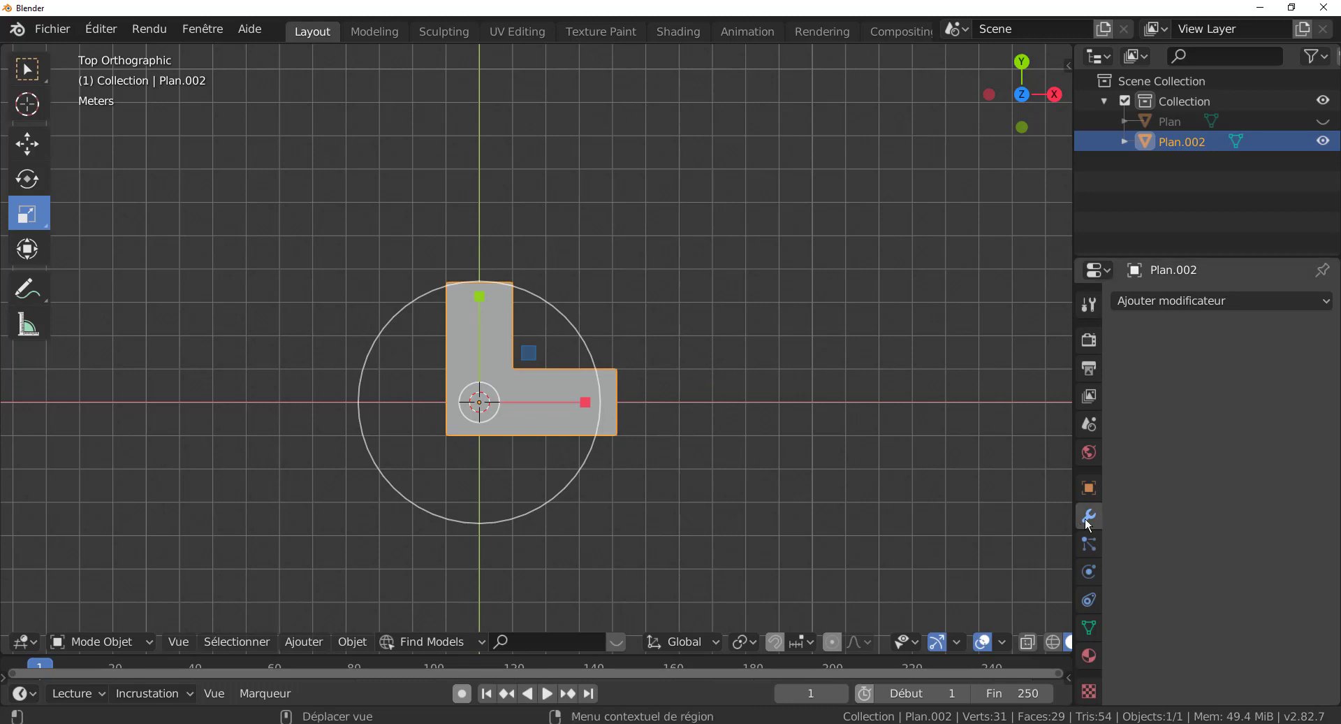
Step: Add a Mirror modifier on the X axis to the joined L-shaped object and enter Edit Mode
{"action": "left_click", "coordinate": [1197, 302]}
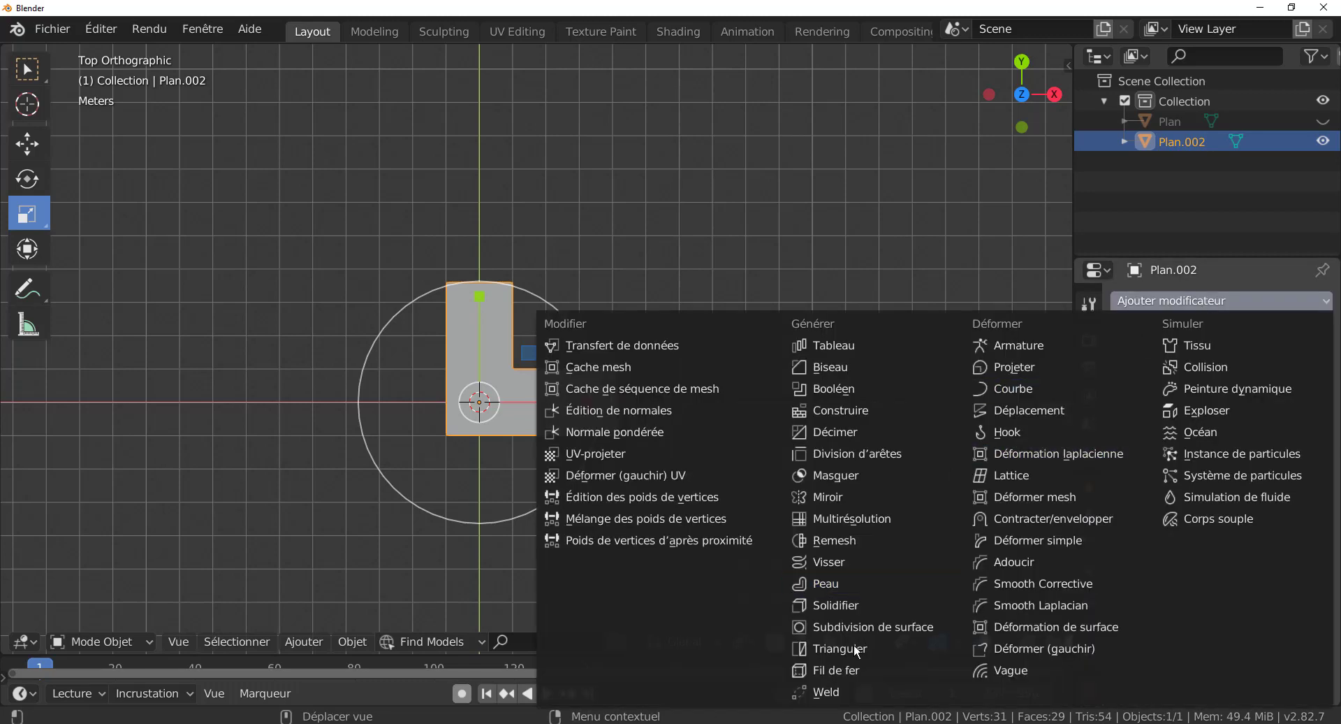
{"action": "left_click", "coordinate": [832, 492]}
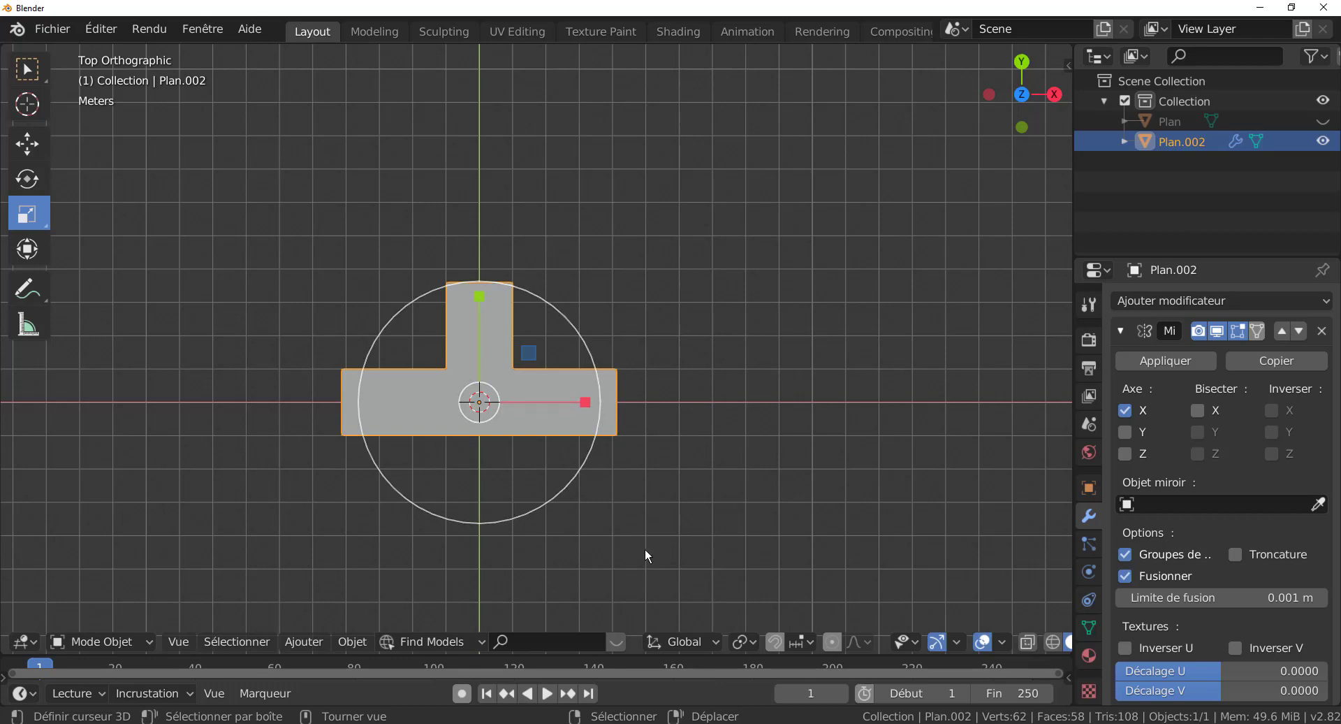
{"action": "scroll", "coordinate": [646, 551], "scroll_direction": "down", "scroll_amount": 1}
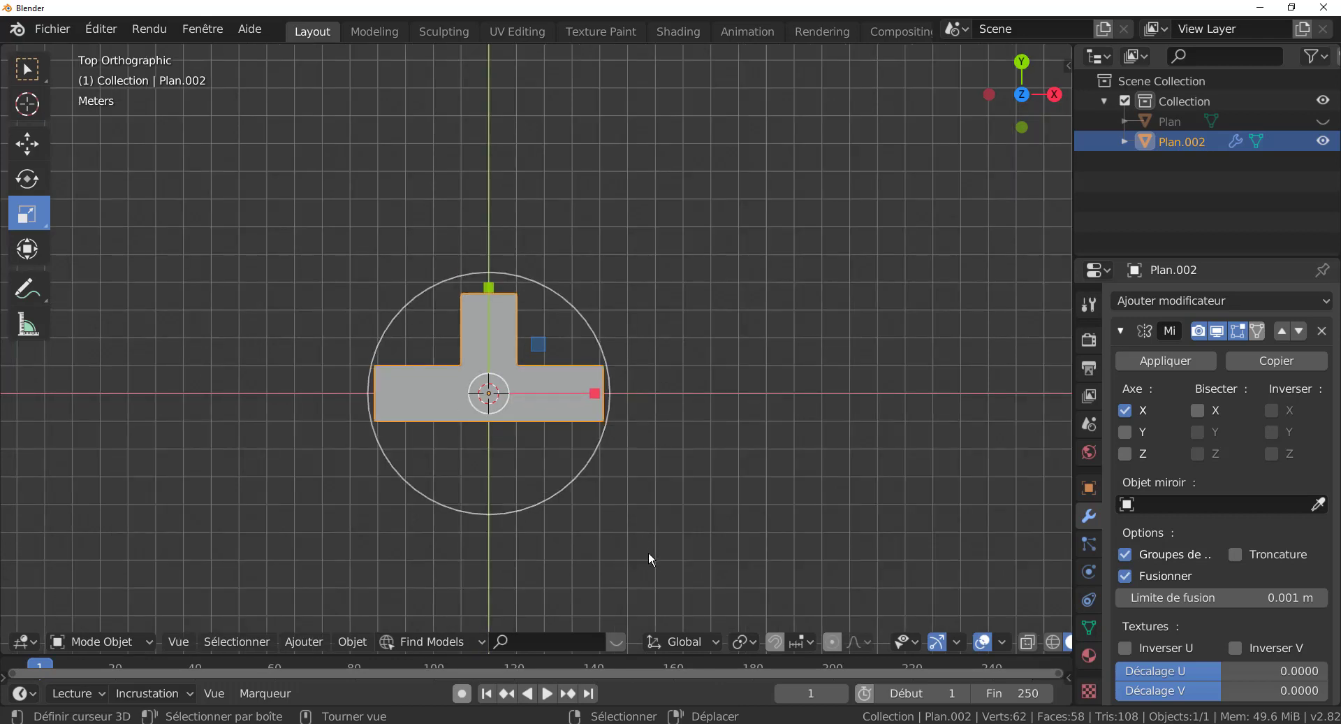
{"action": "key", "text": "Tab"}
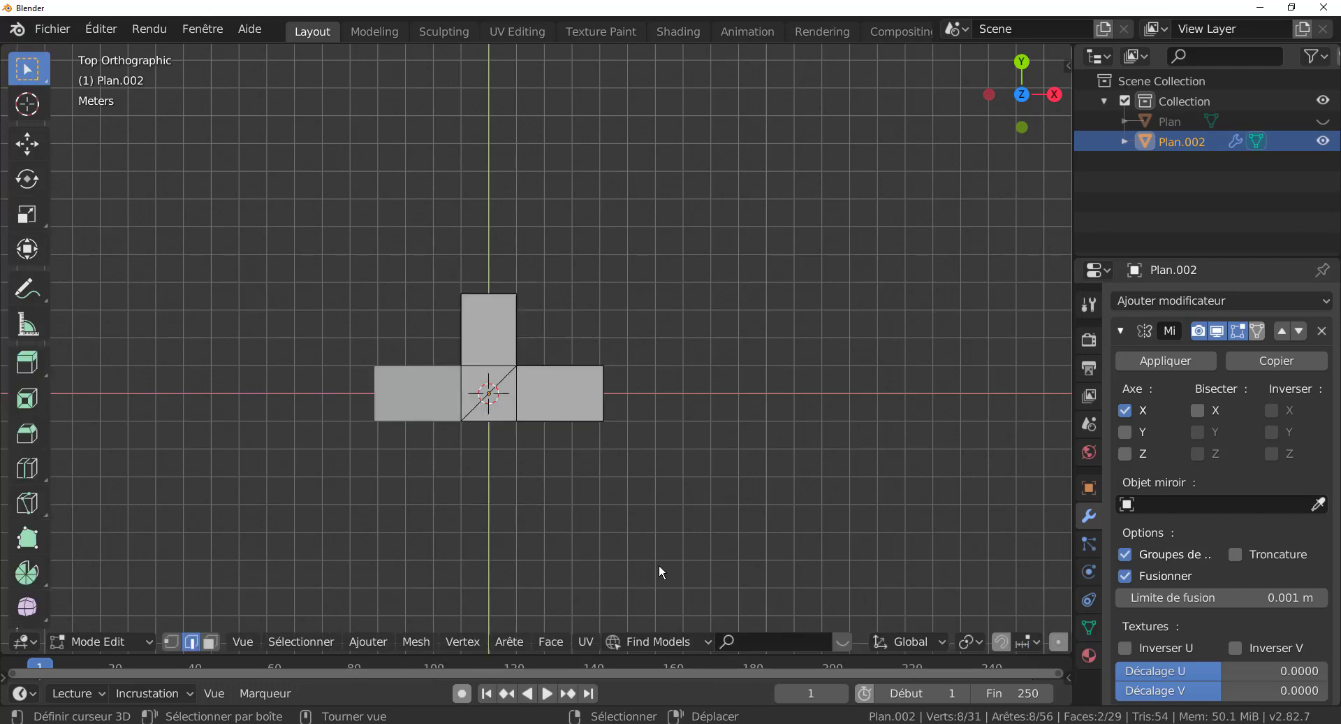
Step: Select the joined object's whole mesh and move it -7.7 m along the X axis
{"action": "key", "text": "a"}
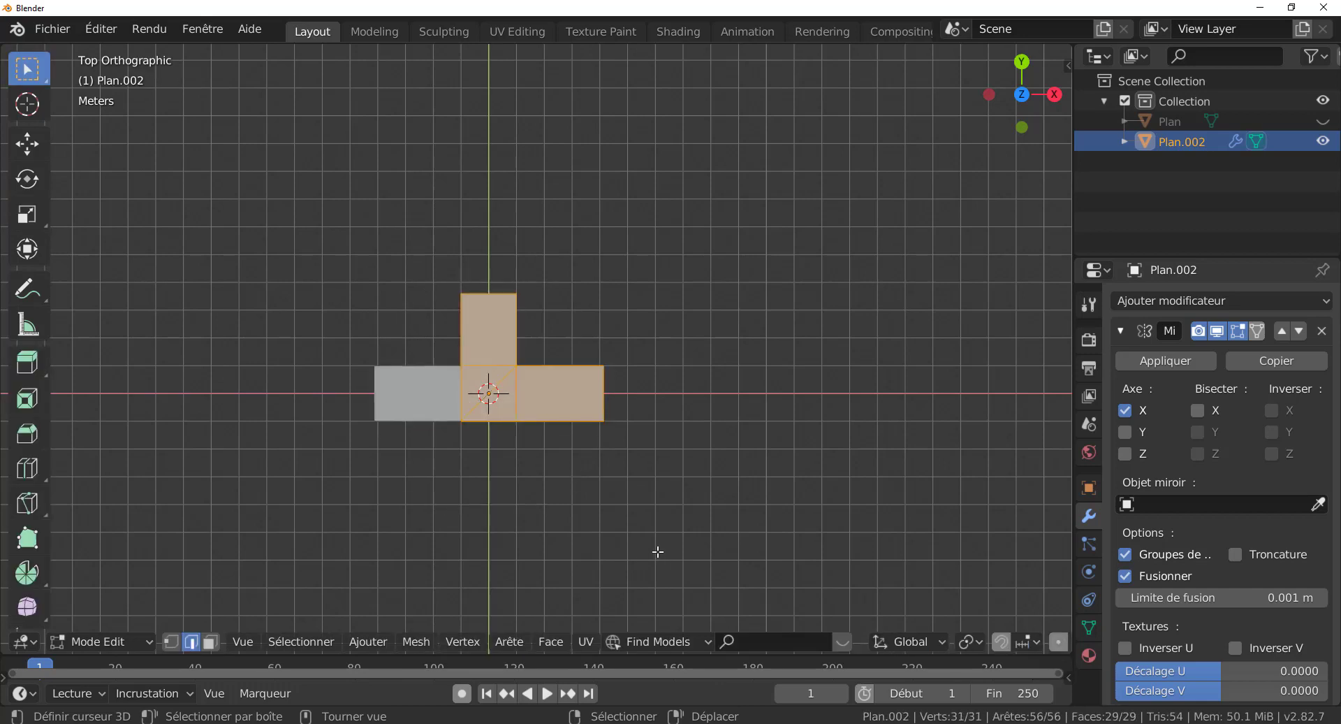
{"action": "key", "text": "g"}
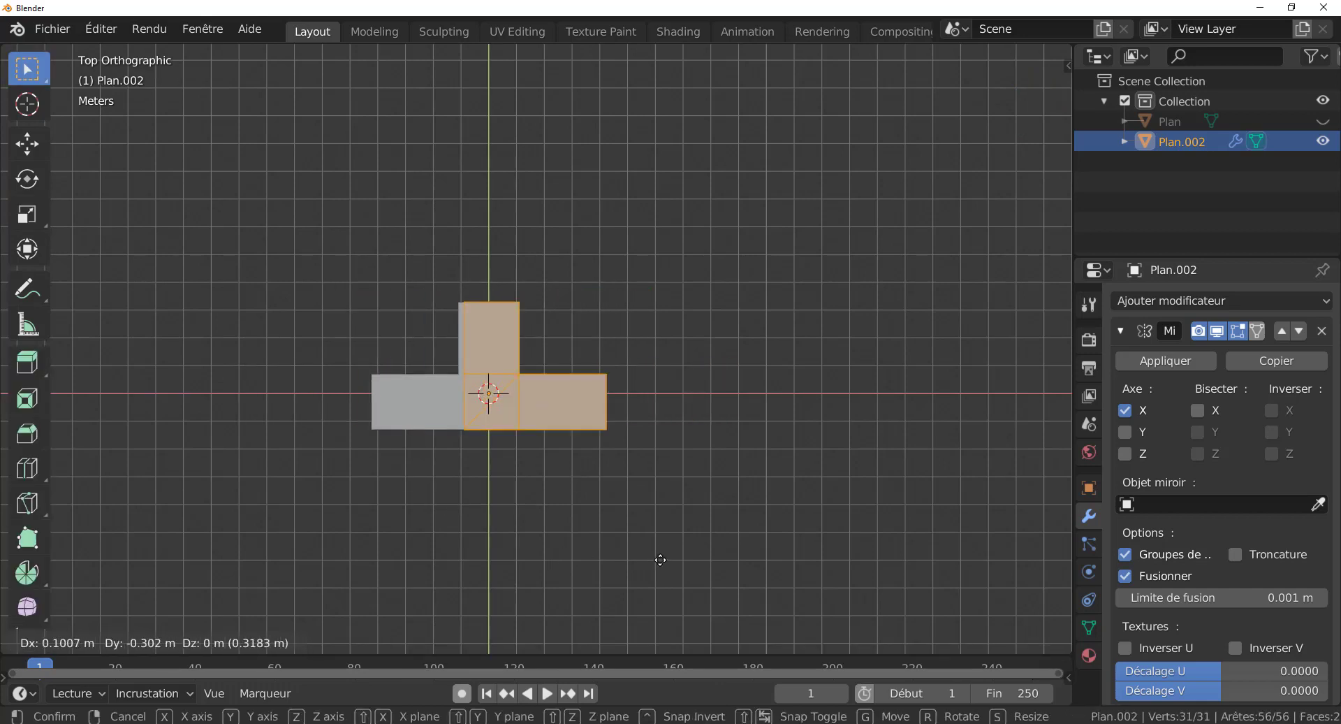
{"action": "key", "text": "Escape"}
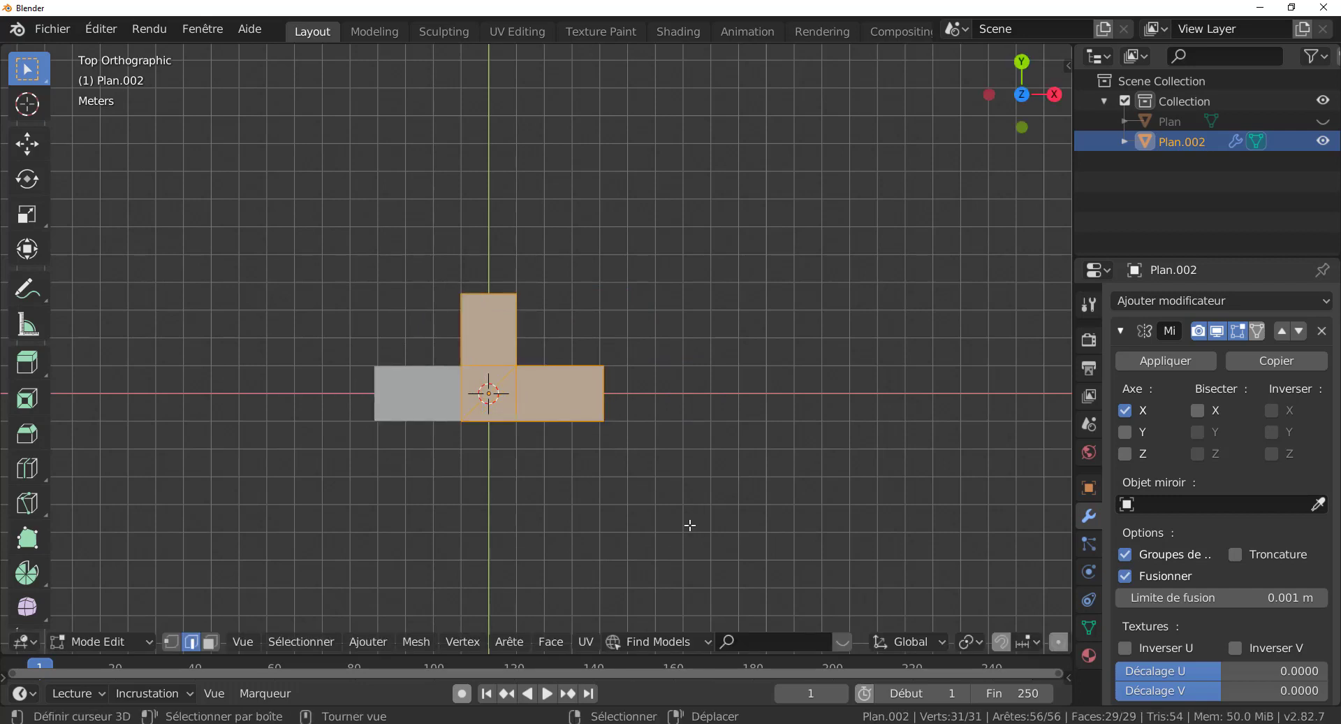
{"action": "key", "text": "g"}
{"action": "key", "text": "x"}
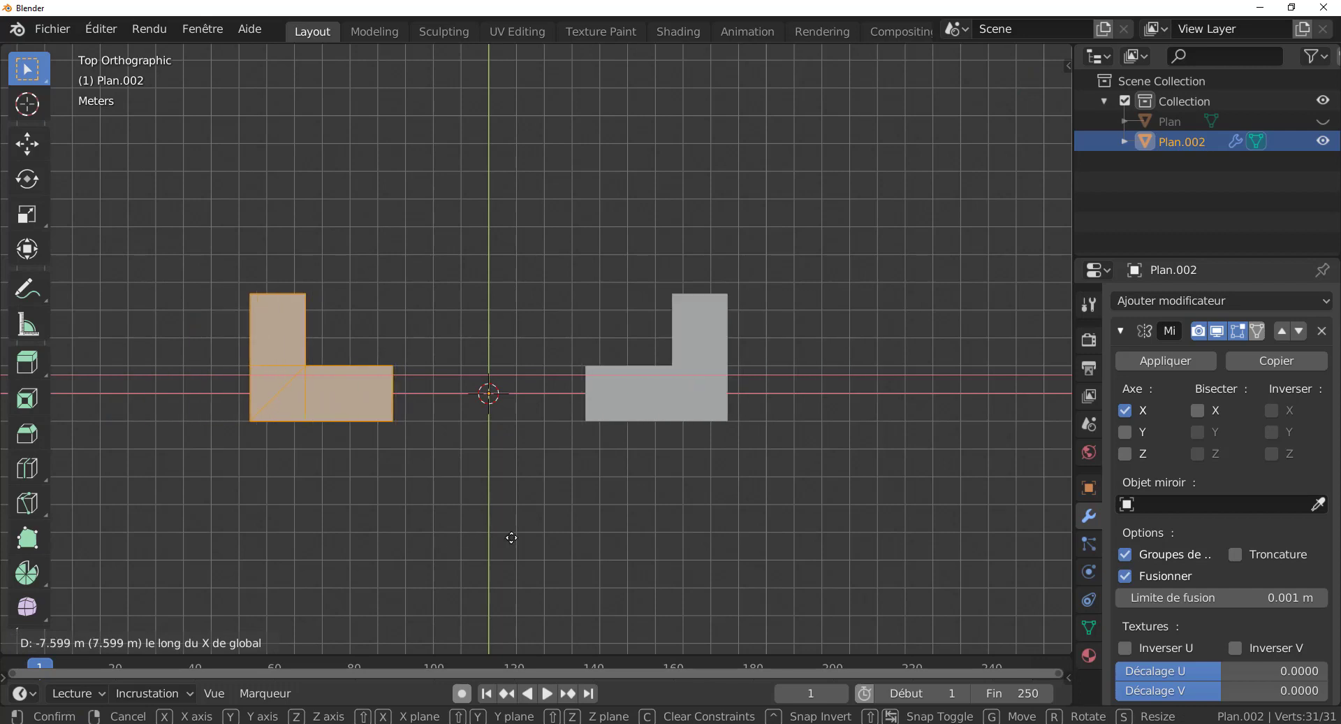
{"action": "left_click", "coordinate": [473, 530]}
{"action": "middle_click_drag", "start_coordinate": [605, 503], "coordinate": [700, 503], "text": "shift"}
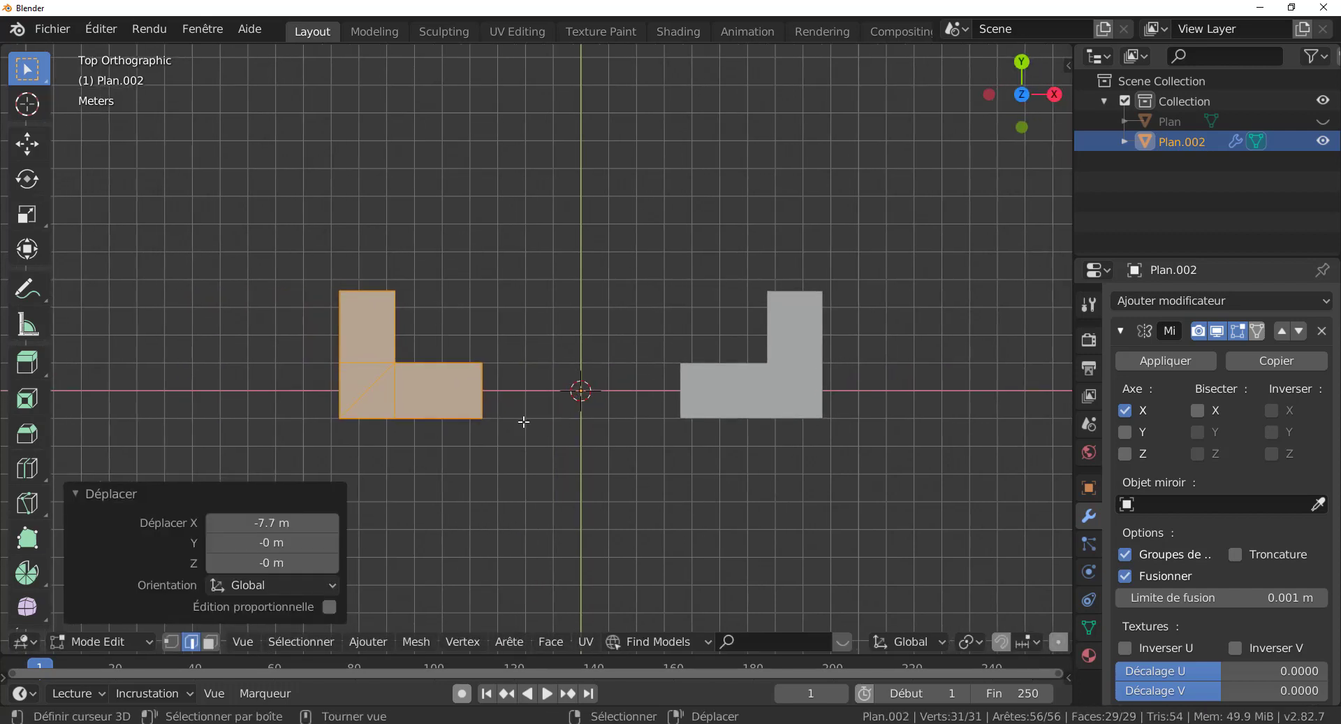
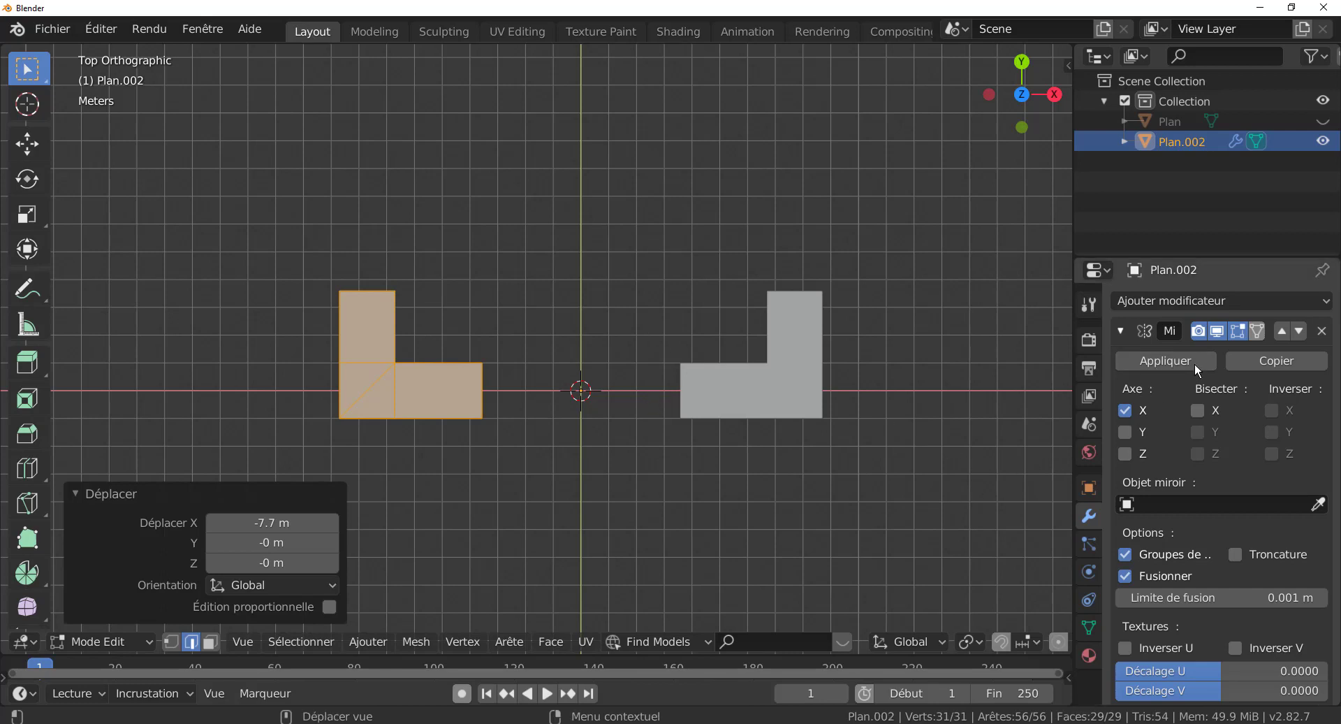
Step: Enable the Y axis on the Mirror modifier and move the mesh -7.83 m along Y to form four separate corners
{"action": "left_click", "coordinate": [1125, 432]}
{"action": "scroll", "coordinate": [793, 508], "scroll_direction": "down", "scroll_amount": 3}
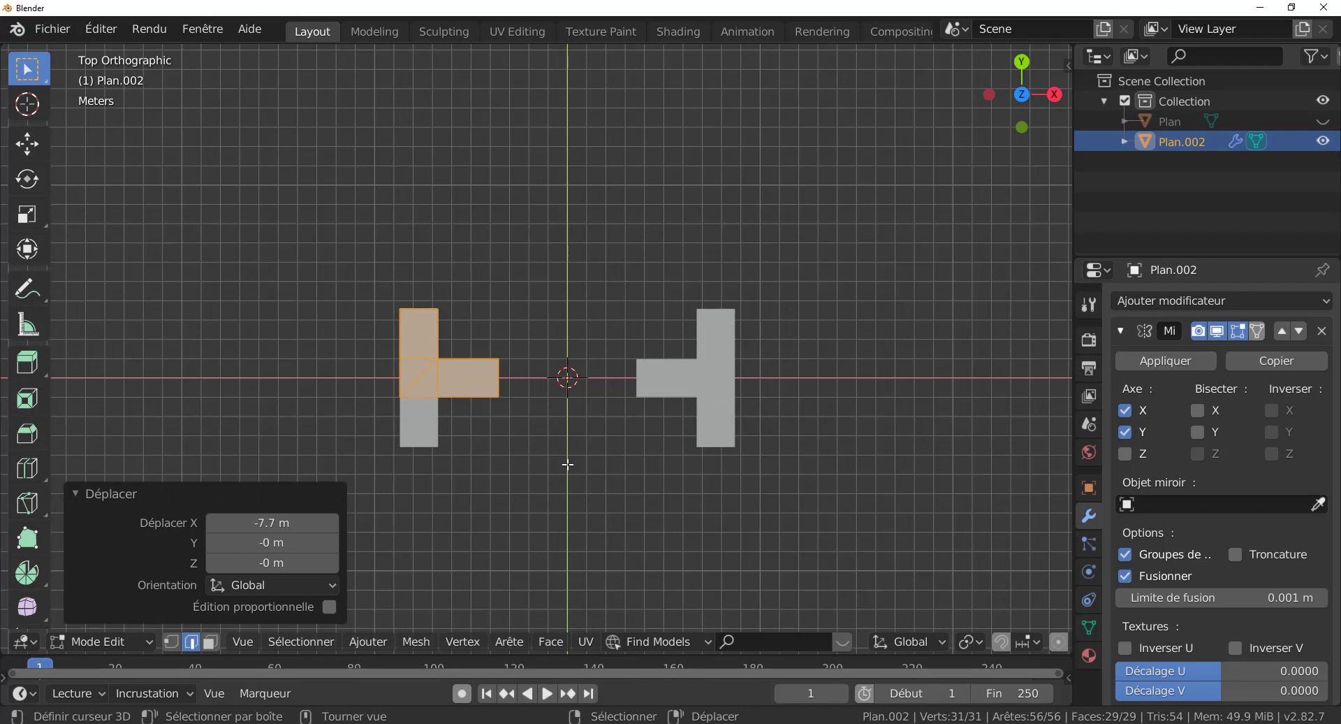
{"action": "key", "text": "g"}
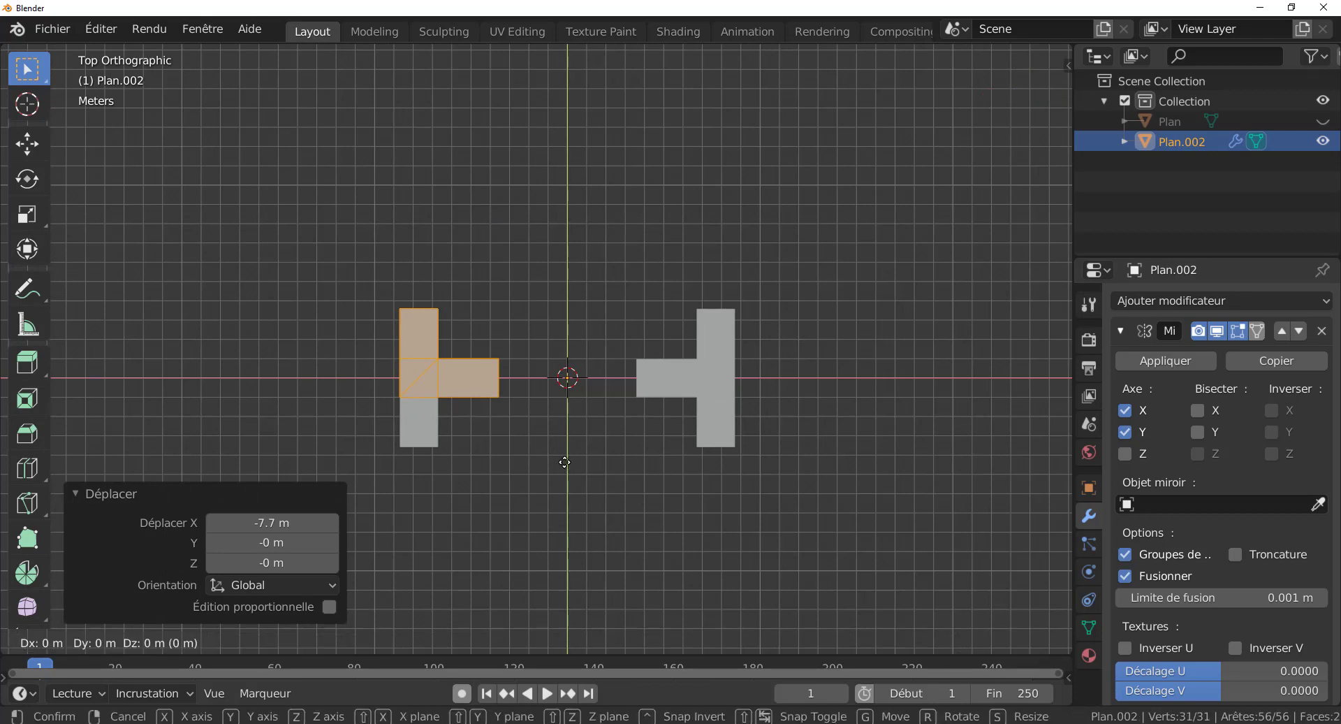
{"action": "key", "text": "y"}
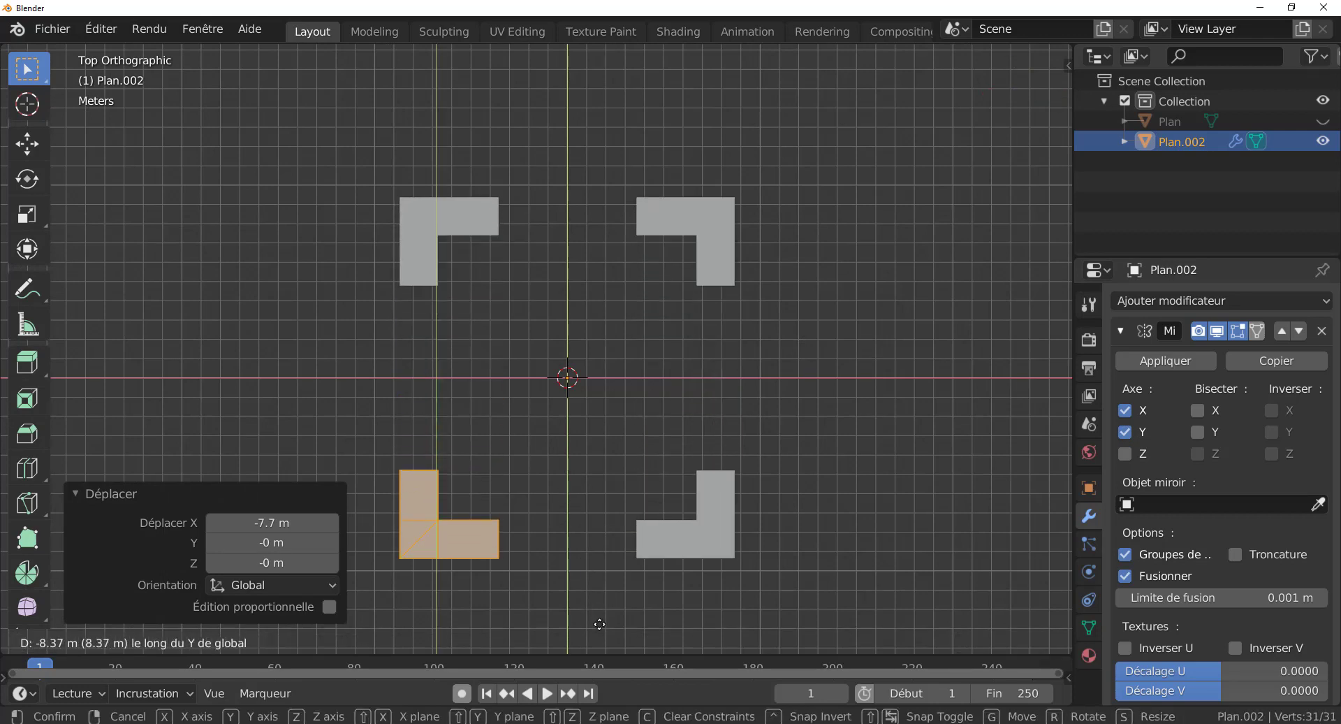
{"action": "left_click", "coordinate": [606, 611]}
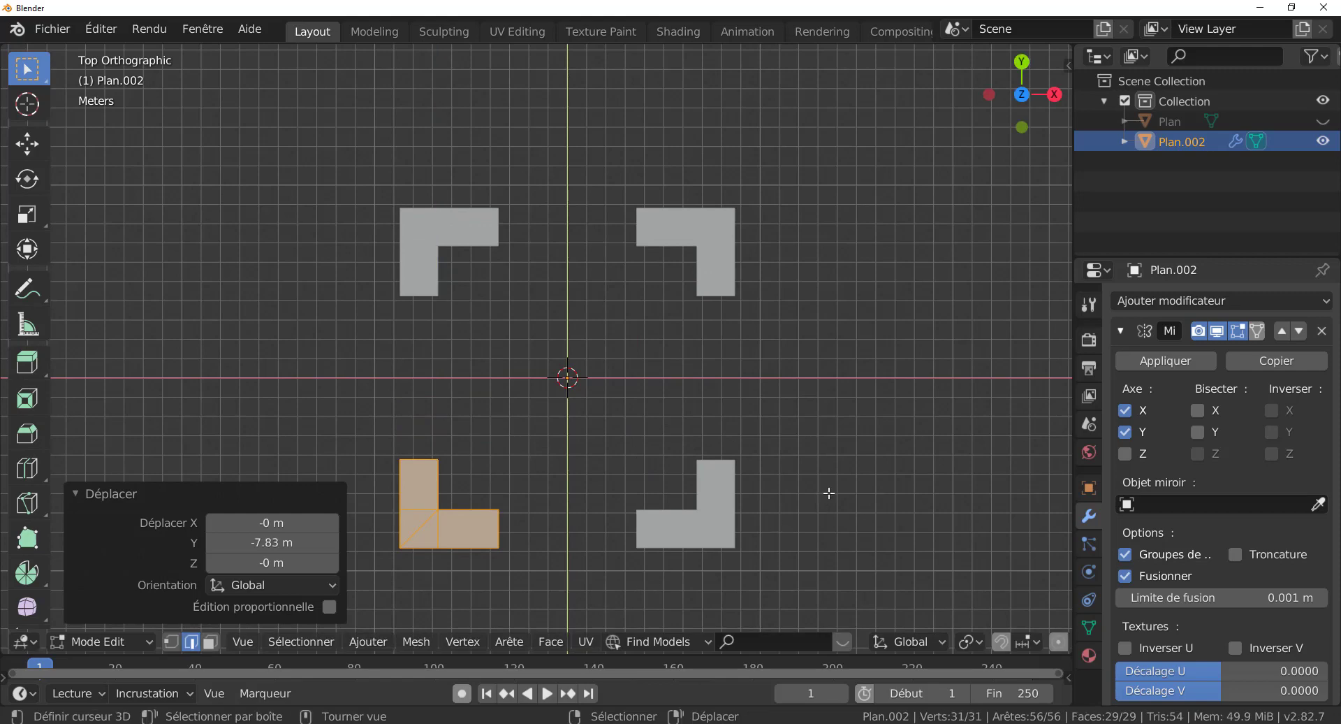
{"action": "middle_click_drag", "start_coordinate": [828, 493], "coordinate": [730, 495]}
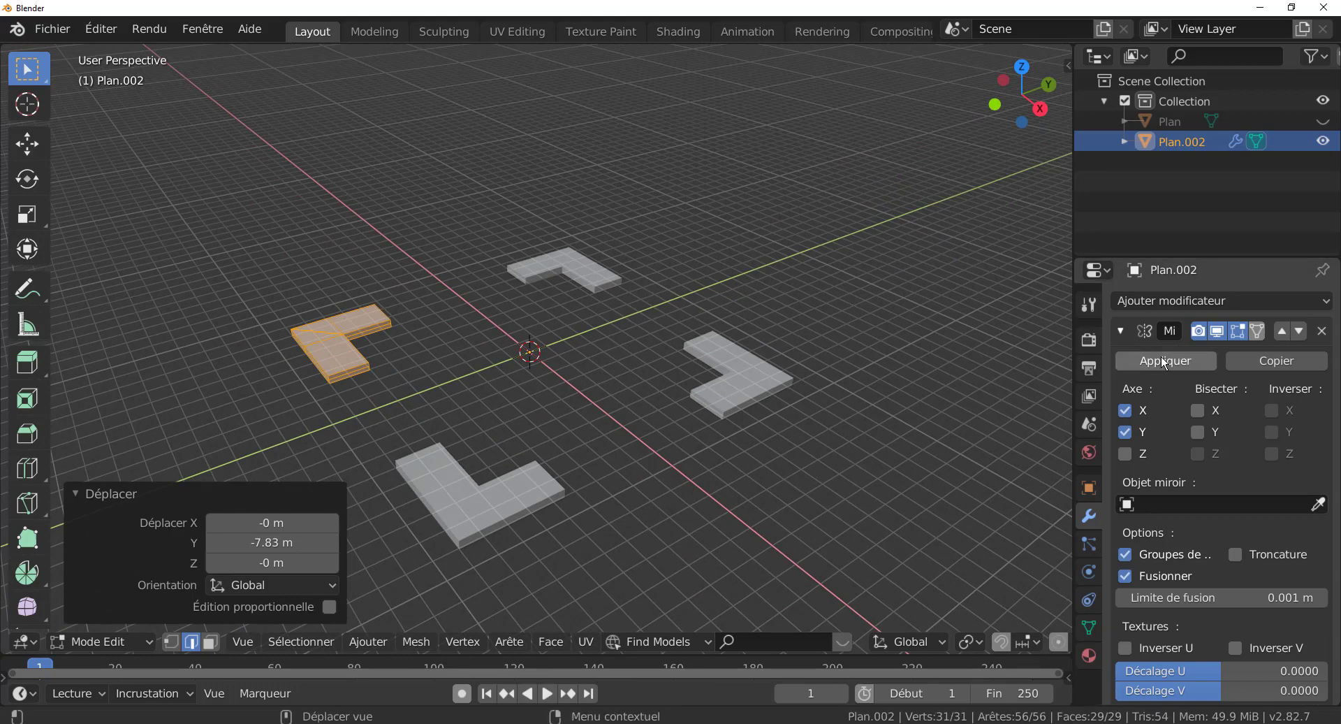
Step: Apply the Mirror modifier in Object Mode and return to Edit Mode
{"action": "key", "text": "Tab"}
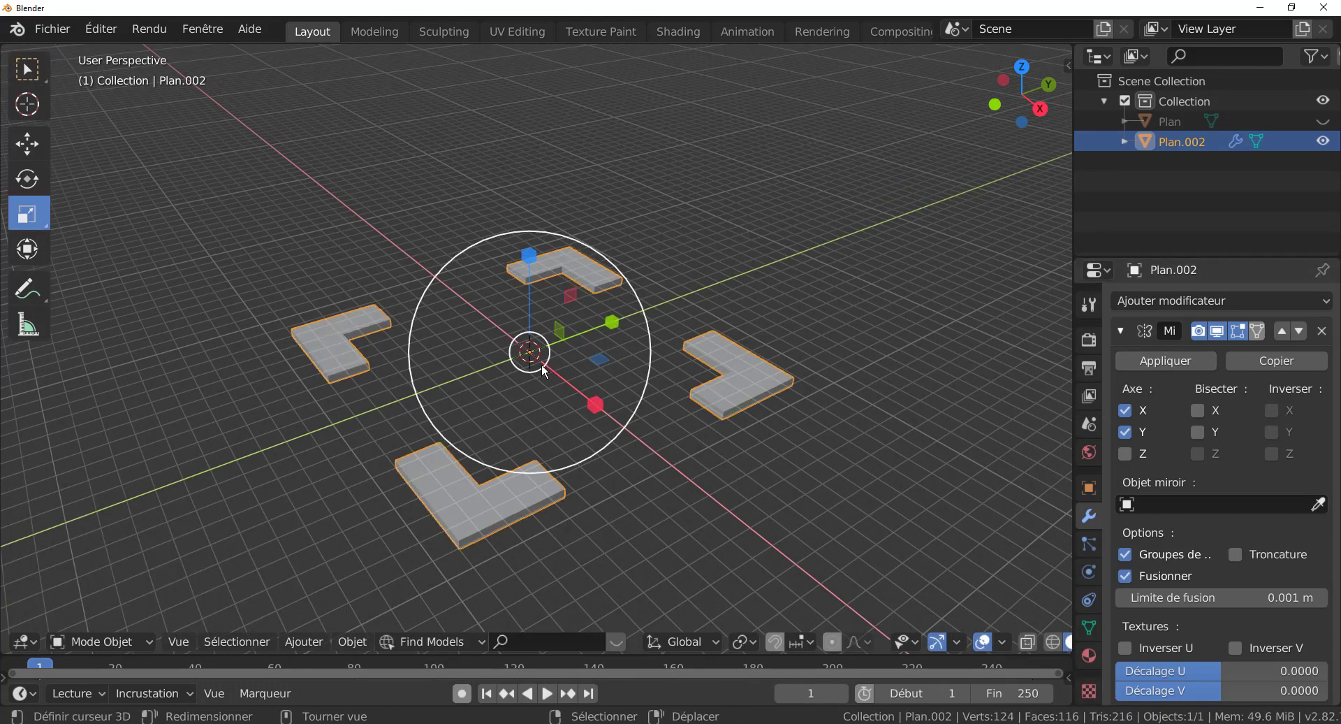
{"action": "left_click", "coordinate": [1165, 360]}
{"action": "key", "text": "Tab"}
{"action": "middle_click_drag", "start_coordinate": [623, 485], "coordinate": [475, 403]}
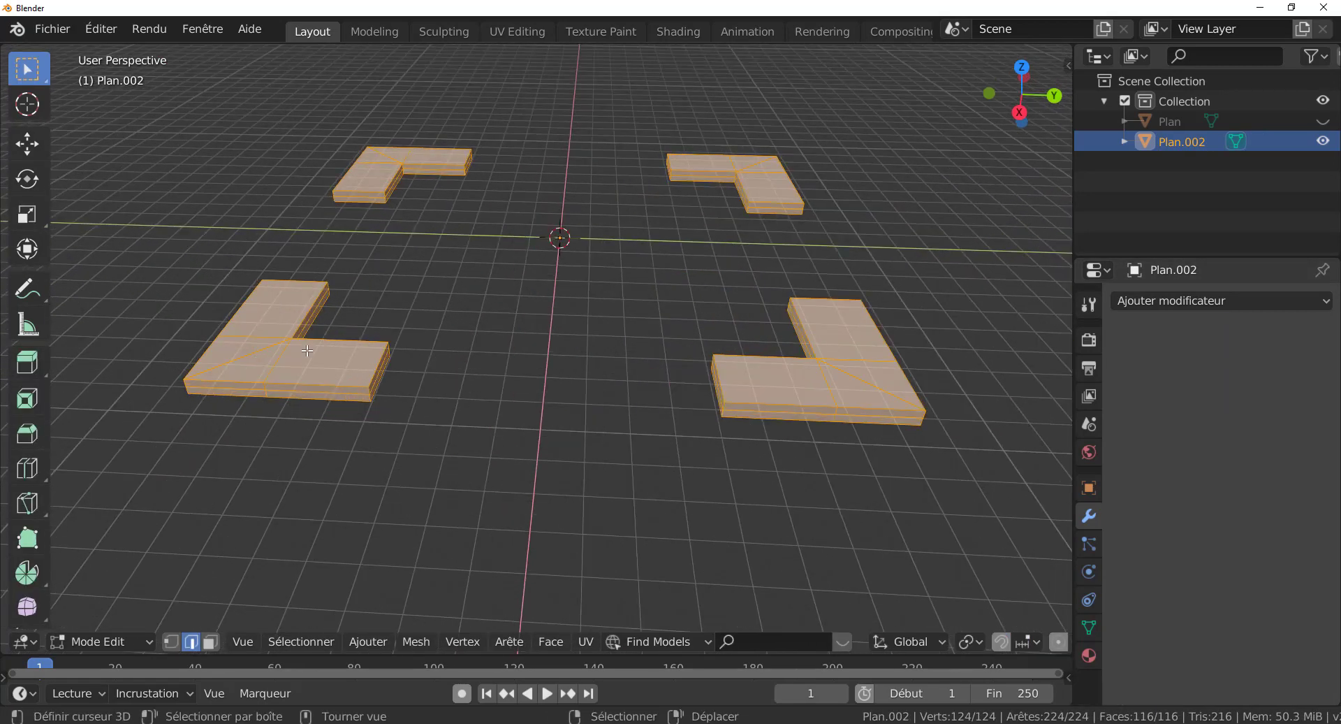
{"action": "middle_click_drag", "start_coordinate": [559, 392], "coordinate": [428, 348]}
{"action": "key", "text": "Tab"}
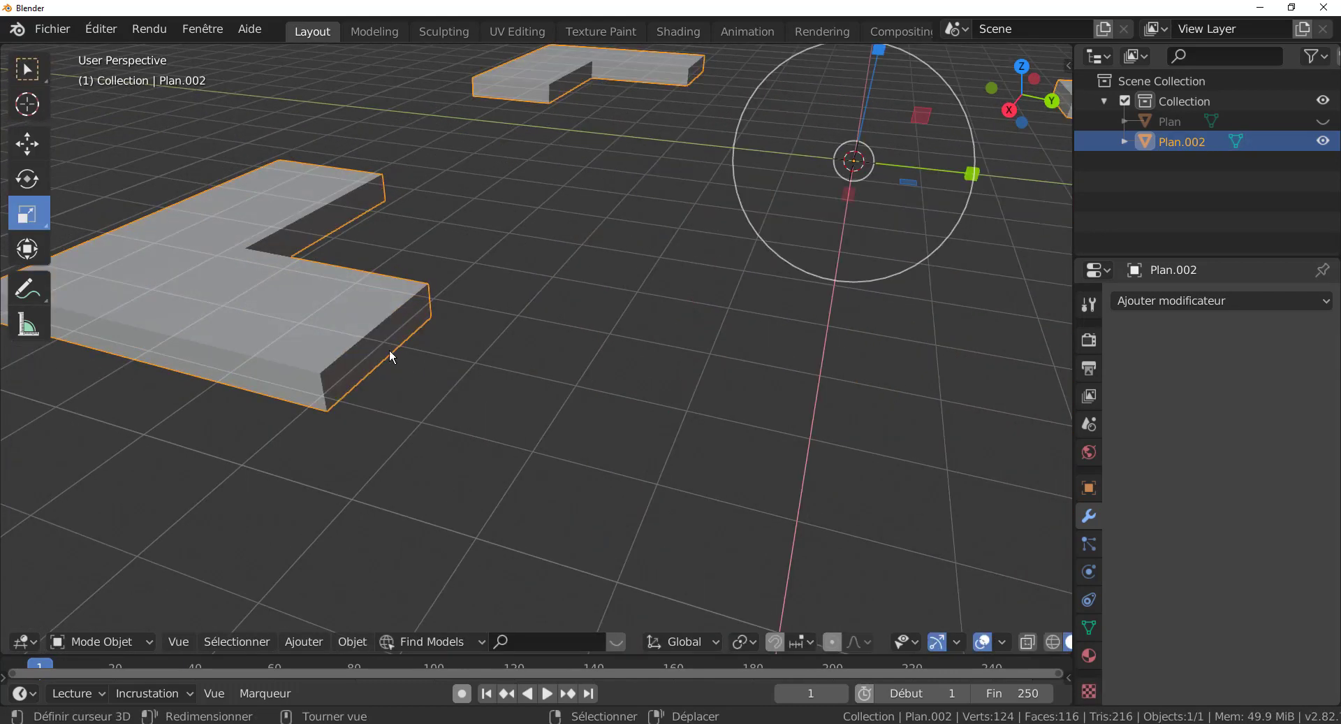
{"action": "key", "text": "Tab"}
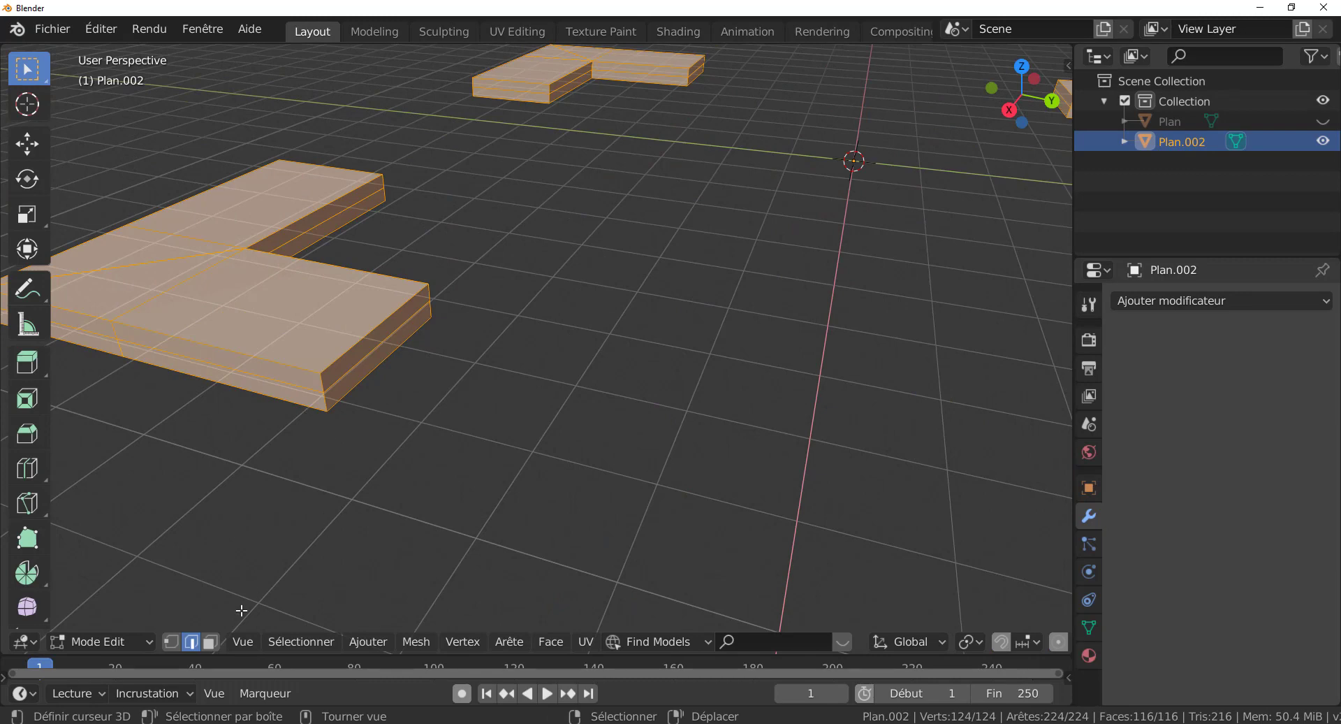
Step: In face selection mode, select the facing end faces of the two +X corners, both layers, and bridge their edge loops
{"action": "left_click", "coordinate": [209, 641]}
{"action": "left_click", "coordinate": [375, 361]}
{"action": "left_click", "coordinate": [375, 361], "text": "shift"}
{"action": "scroll", "coordinate": [462, 408], "scroll_direction": "down", "scroll_amount": 4}
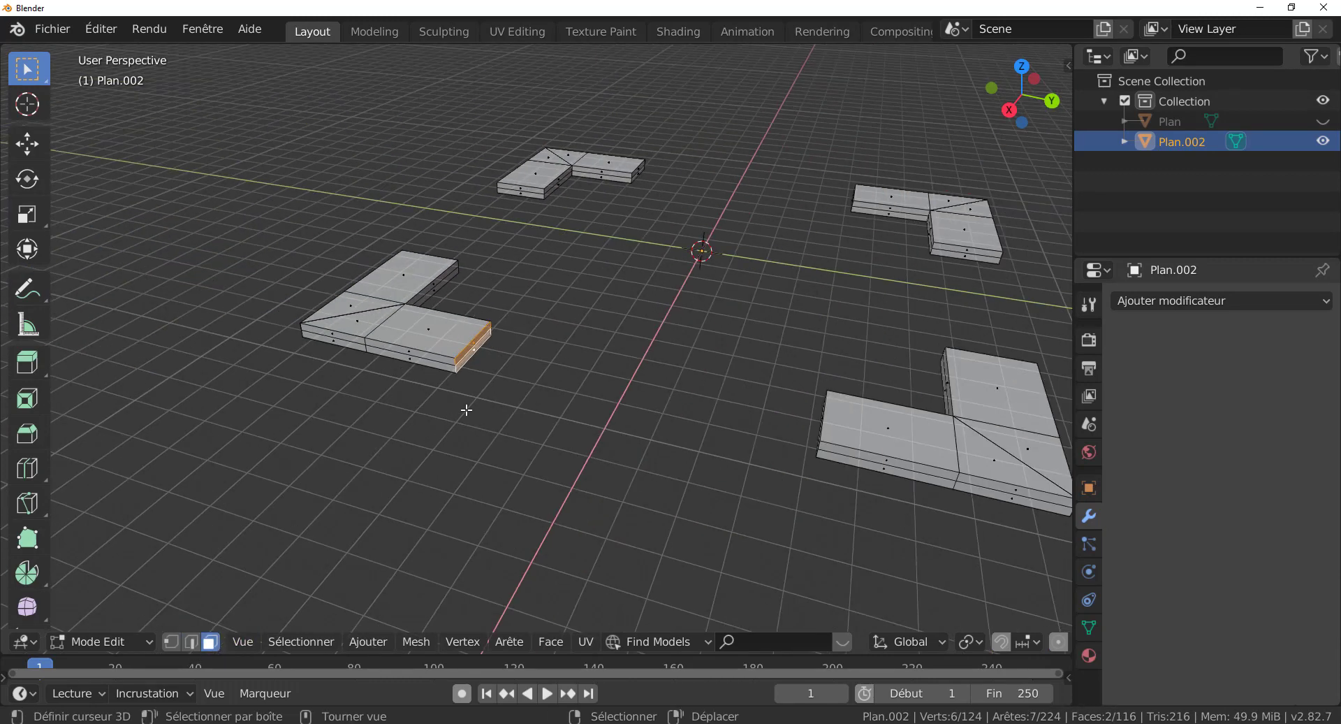
{"action": "middle_click_drag", "start_coordinate": [660, 412], "coordinate": [767, 413]}
{"action": "middle_click_drag", "start_coordinate": [960, 386], "coordinate": [681, 398], "text": "shift"}
{"action": "scroll", "coordinate": [683, 394], "scroll_direction": "up", "scroll_amount": 3}
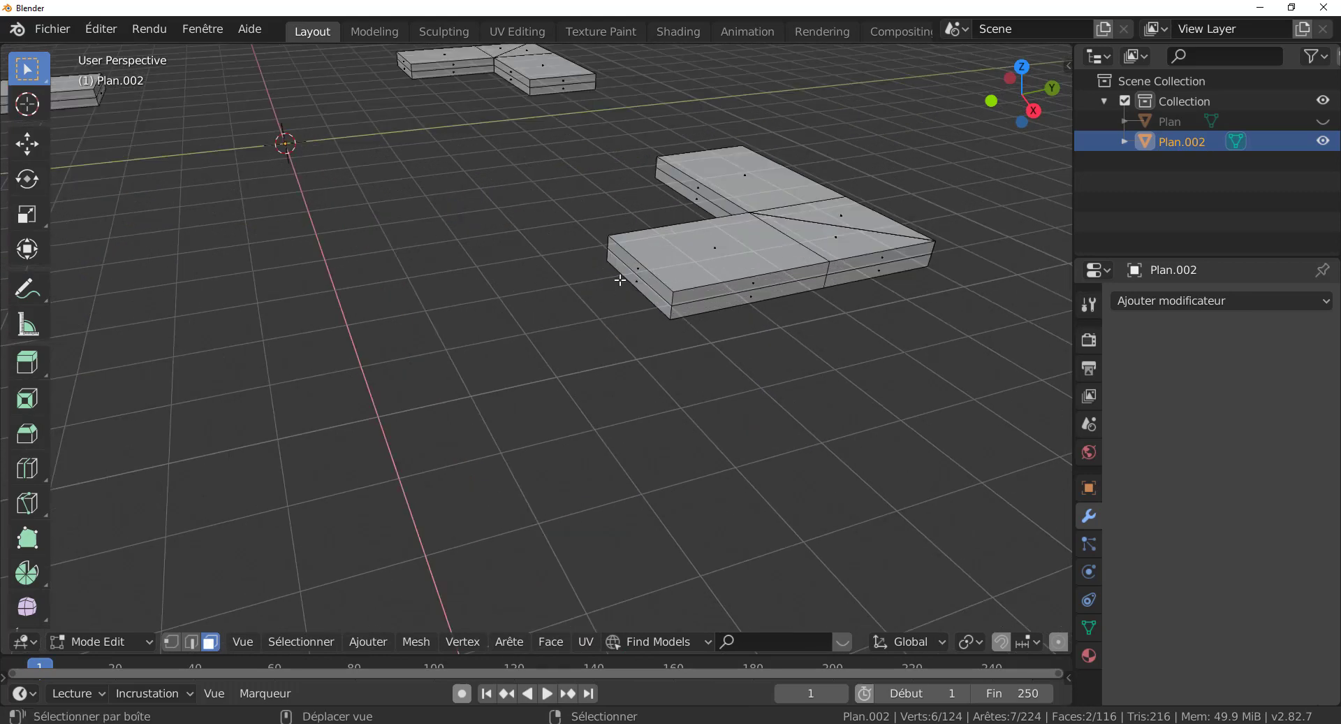
{"action": "left_click", "coordinate": [644, 272], "text": "shift"}
{"action": "left_click", "coordinate": [642, 286], "text": "shift"}
{"action": "scroll", "coordinate": [709, 386], "scroll_direction": "down", "scroll_amount": 3}
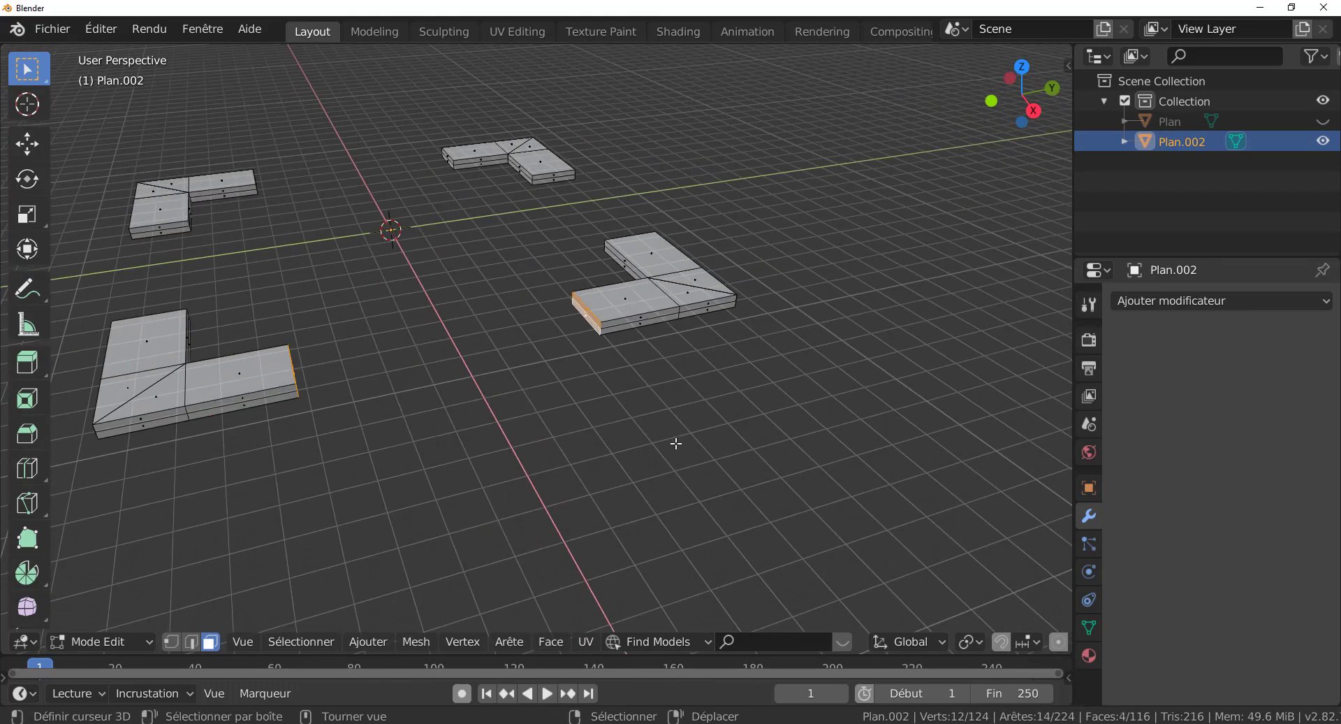
{"action": "left_click", "coordinate": [500, 645]}
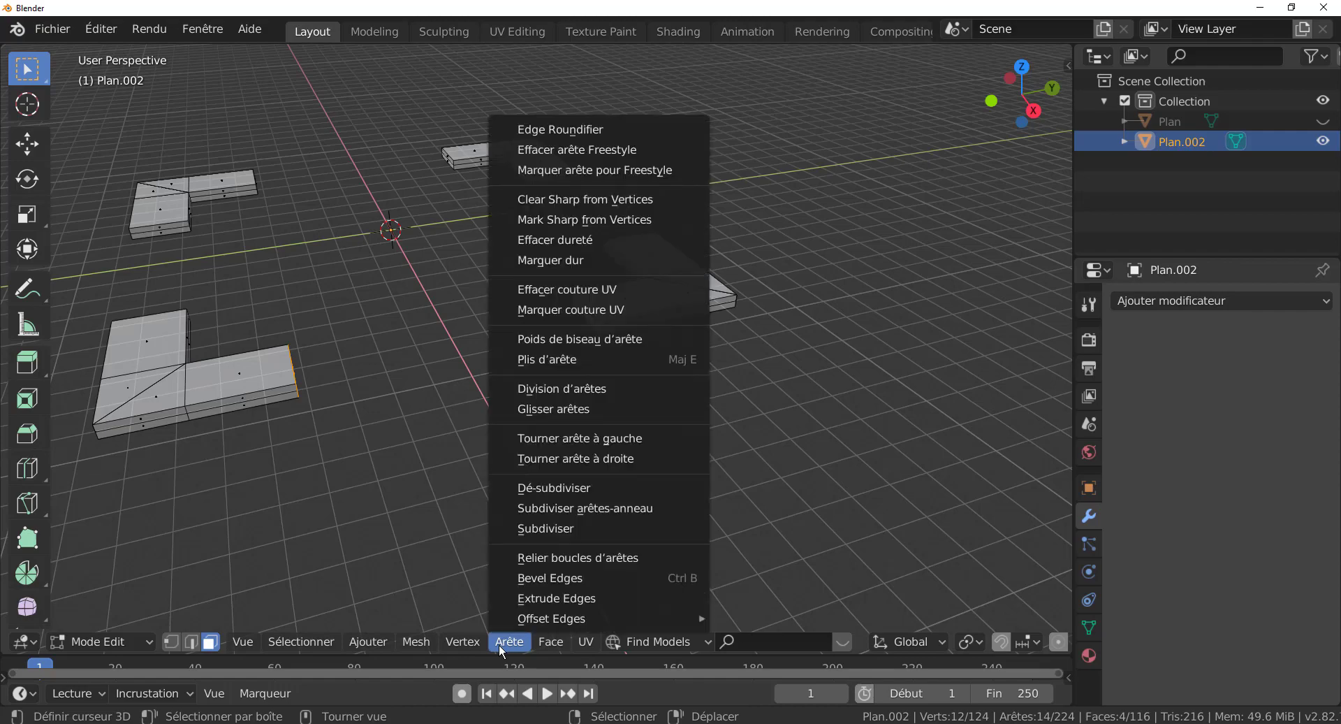
{"action": "left_click", "coordinate": [559, 558]}
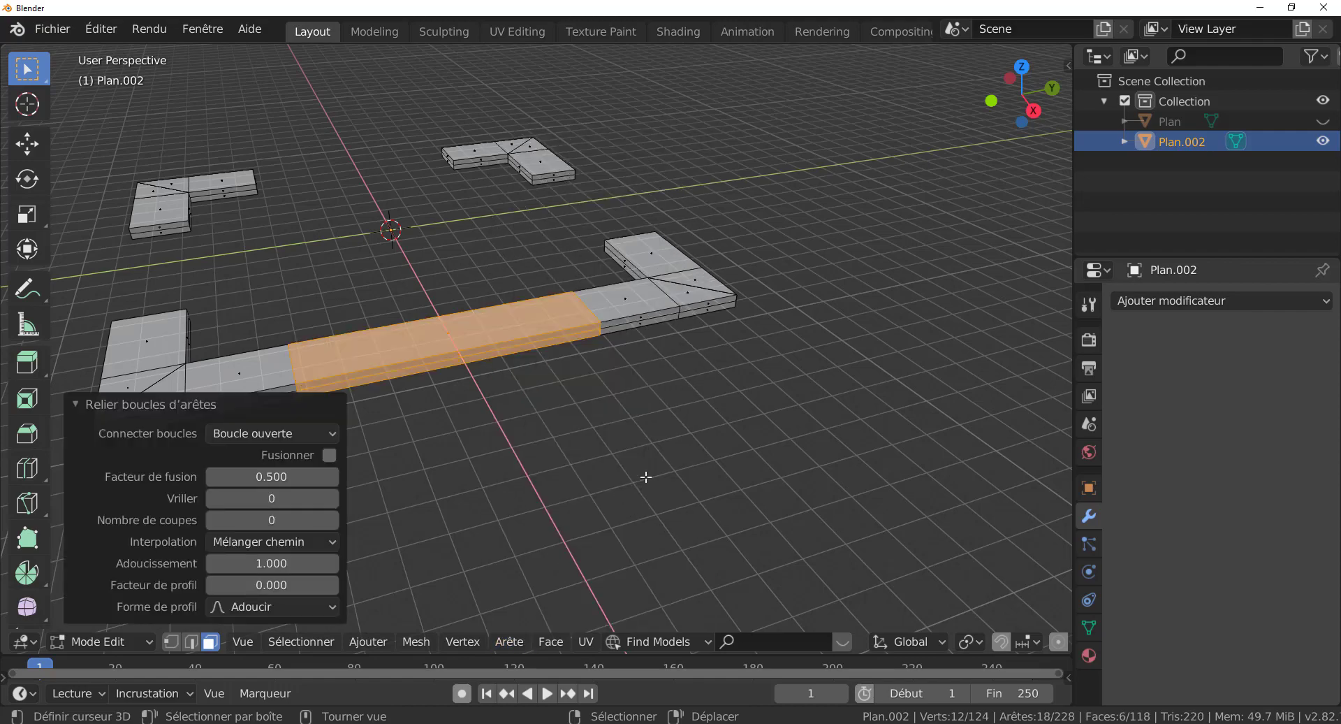
Step: Select both layers of end faces facing each other across the +Y side gap and bridge their edge loops
{"action": "middle_click_drag", "start_coordinate": [645, 477], "coordinate": [494, 286]}
{"action": "left_click", "coordinate": [487, 323]}
{"action": "left_click", "coordinate": [492, 336], "text": "shift"}
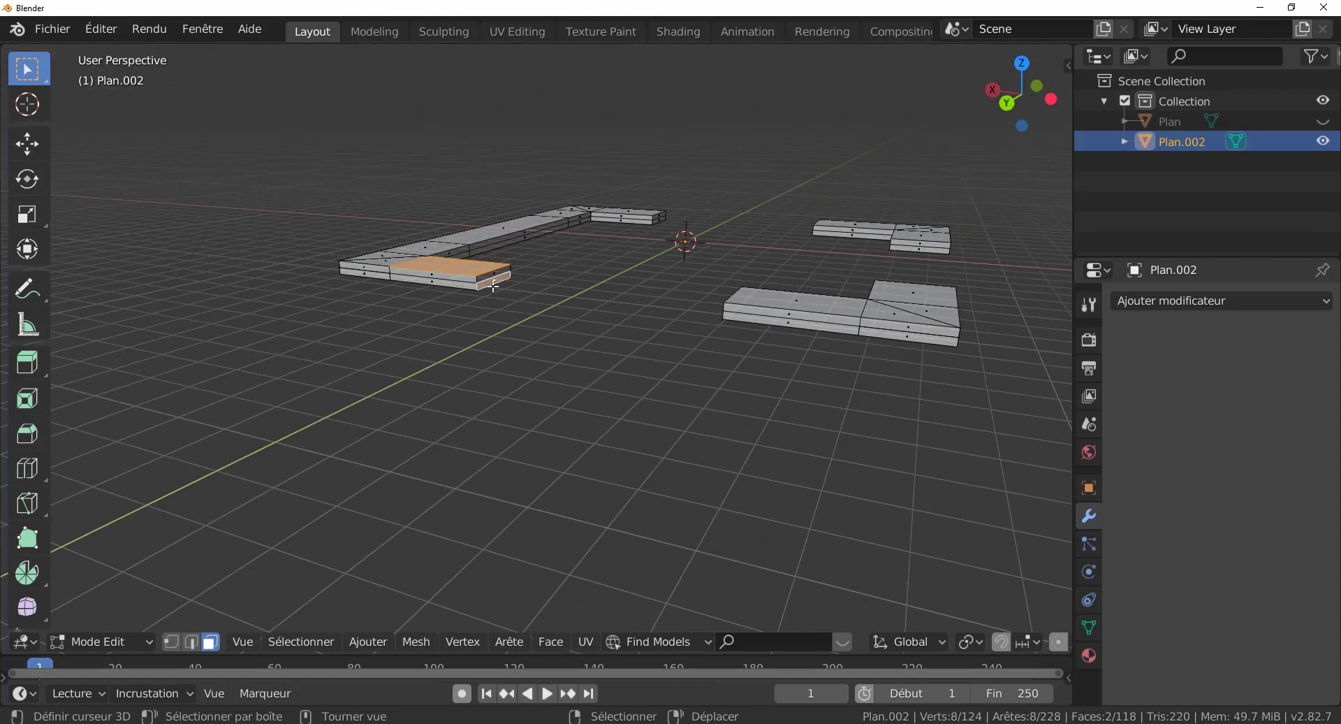
{"action": "scroll", "coordinate": [494, 286], "scroll_direction": "up", "scroll_amount": 3}
{"action": "right_click", "coordinate": [480, 232]}
{"action": "right_click", "coordinate": [481, 242], "text": "shift"}
{"action": "middle_click_drag", "start_coordinate": [484, 243], "coordinate": [890, 234]}
{"action": "left_click", "coordinate": [901, 208], "text": "shift"}
{"action": "left_click", "coordinate": [901, 215], "text": "shift"}
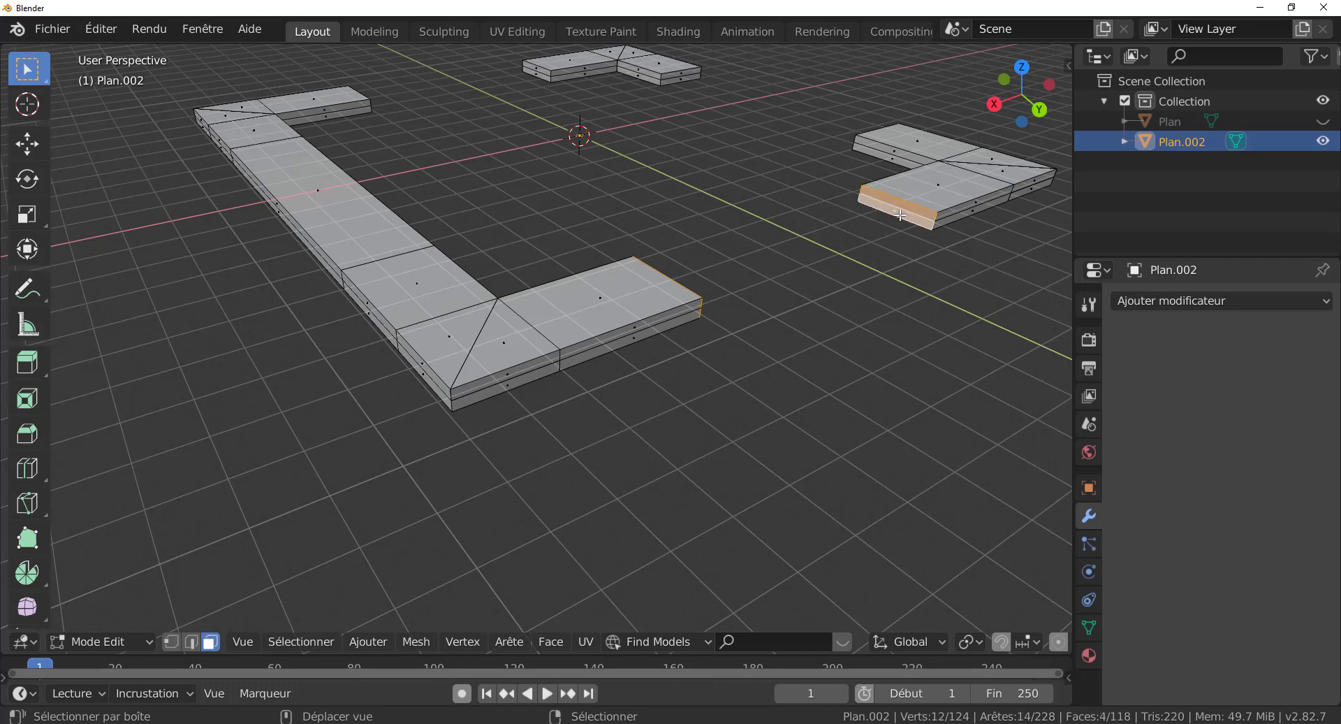
{"action": "key", "text": "q"}
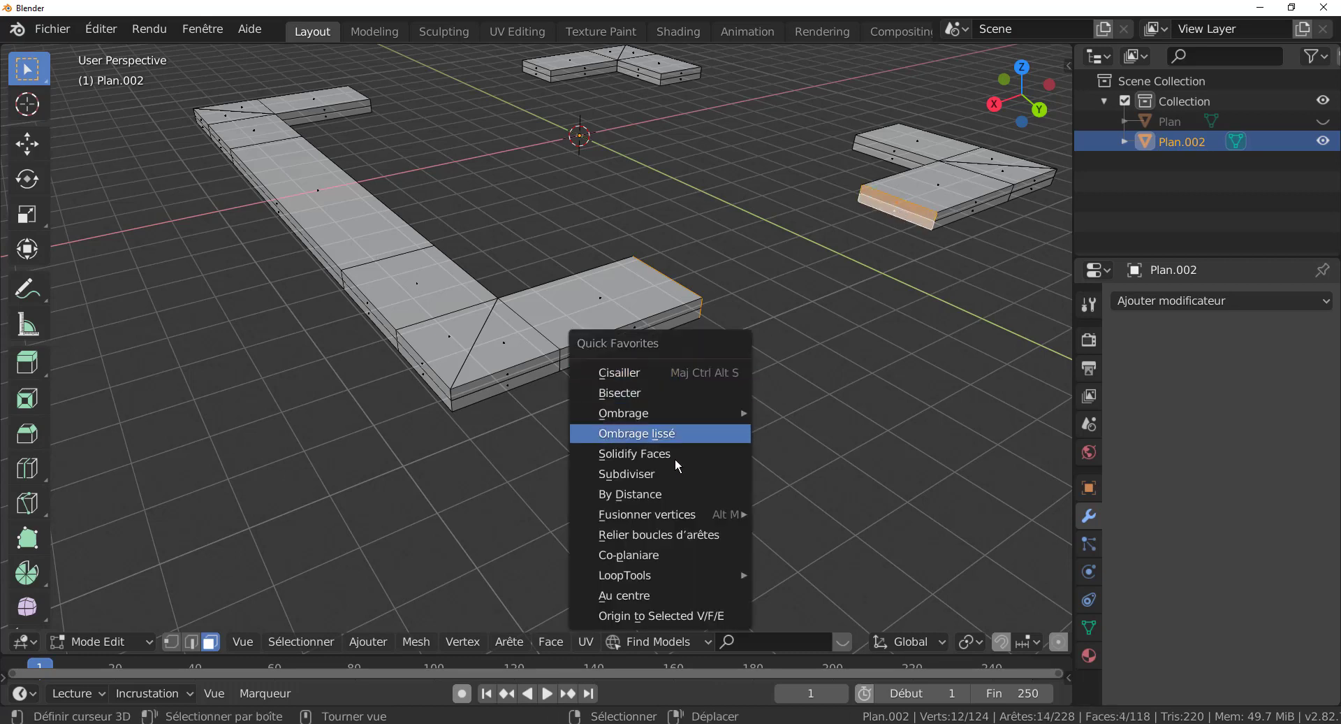
{"action": "left_click", "coordinate": [662, 535]}
Step: Select both layers of end faces facing each other across the -X side gap and bridge their edge loops
{"action": "middle_click_drag", "start_coordinate": [662, 534], "coordinate": [685, 382]}
{"action": "right_click", "coordinate": [283, 294]}
{"action": "right_click", "coordinate": [285, 309], "text": "shift"}
{"action": "scroll", "coordinate": [515, 377], "scroll_direction": "down", "scroll_amount": 5}
{"action": "middle_click_drag", "start_coordinate": [685, 383], "coordinate": [433, 384]}
{"action": "middle_click_drag", "start_coordinate": [499, 385], "coordinate": [594, 383]}
{"action": "scroll", "coordinate": [659, 380], "scroll_direction": "up", "scroll_amount": 3}
{"action": "right_click", "coordinate": [638, 308], "text": "shift"}
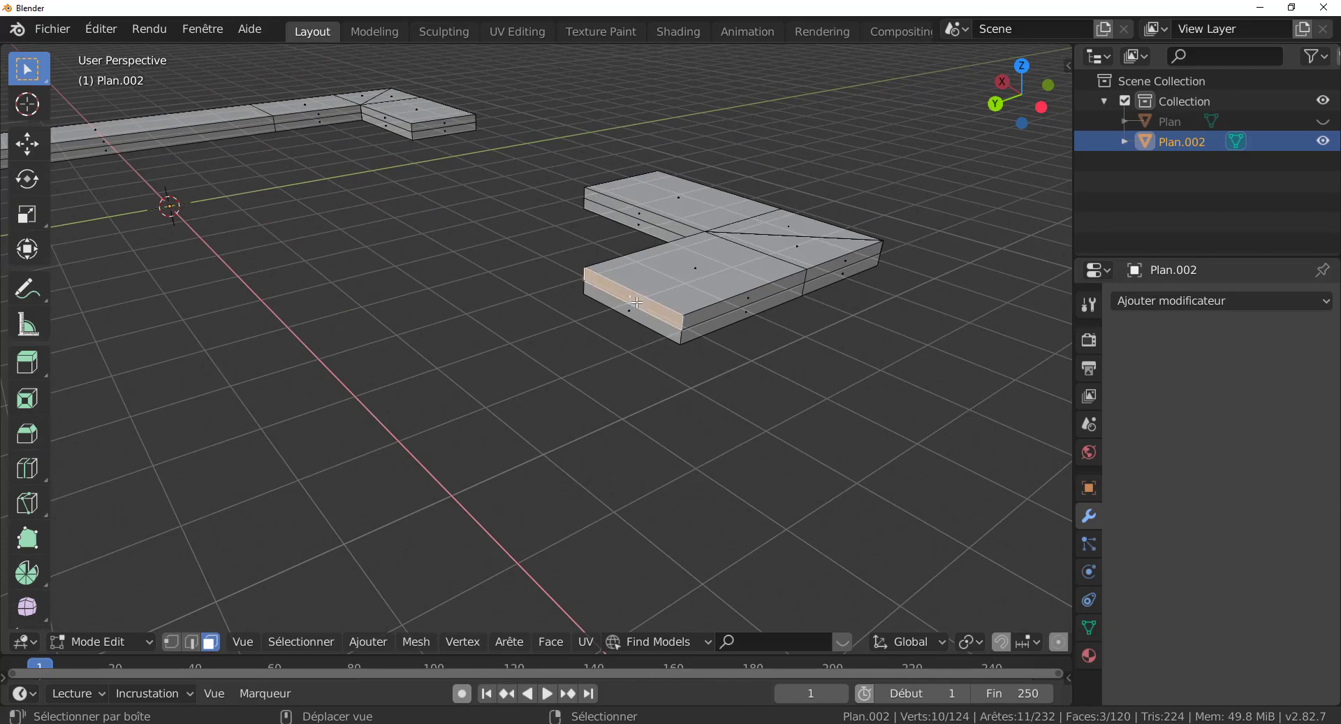
{"action": "right_click", "coordinate": [636, 320], "text": "shift"}
{"action": "scroll", "coordinate": [683, 391], "scroll_direction": "down", "scroll_amount": 3}
{"action": "middle_click_drag", "start_coordinate": [662, 426], "coordinate": [657, 512]}
{"action": "key", "text": "q"}
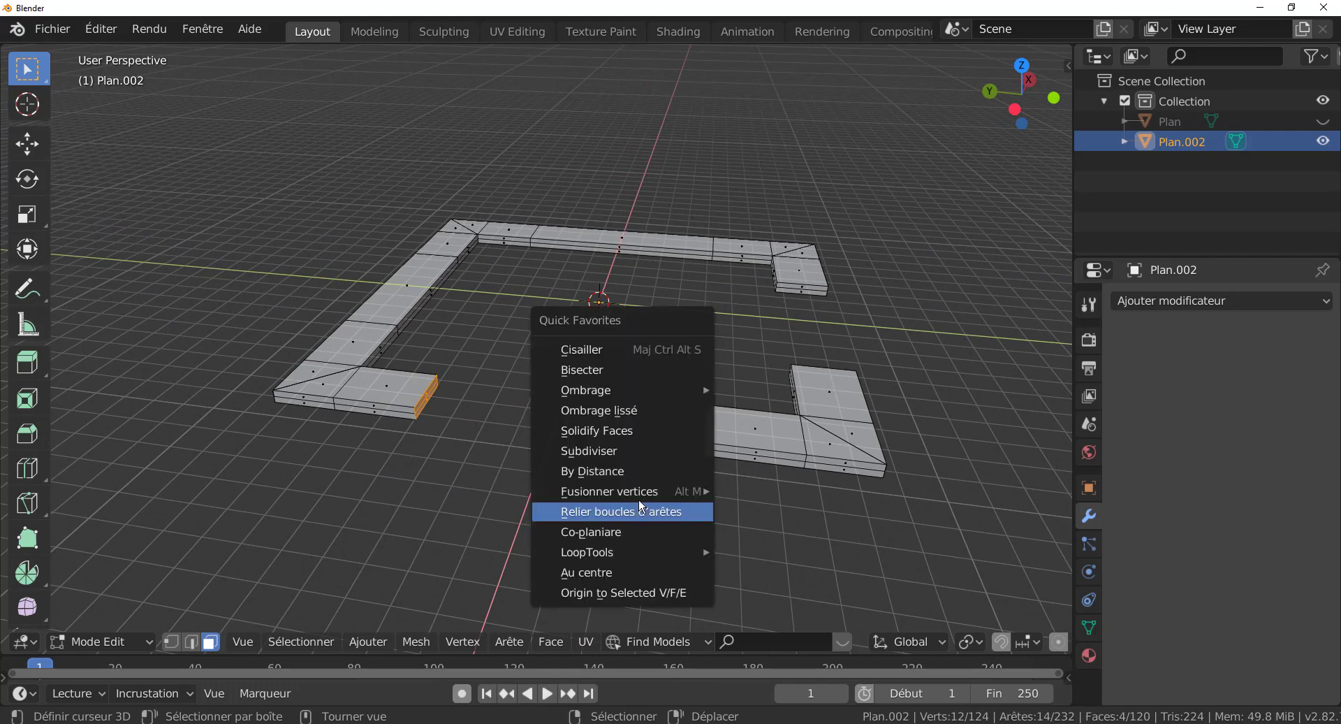
{"action": "mouse_move", "coordinate": [623, 497]}
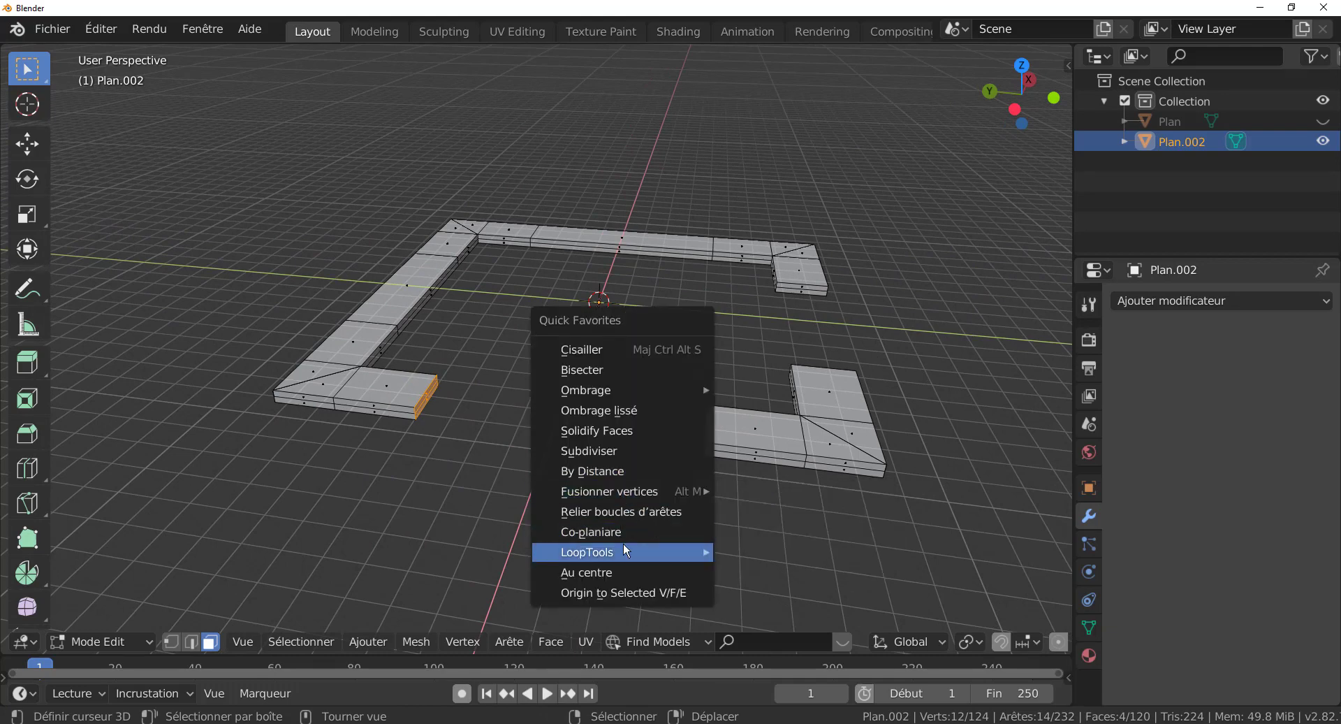
{"action": "left_click", "coordinate": [626, 510]}
Step: Close the frame by bridging the edge loops of the facing end faces, both layers, on the -Y side
{"action": "middle_click_drag", "start_coordinate": [633, 510], "coordinate": [527, 471]}
{"action": "left_click", "coordinate": [464, 401]}
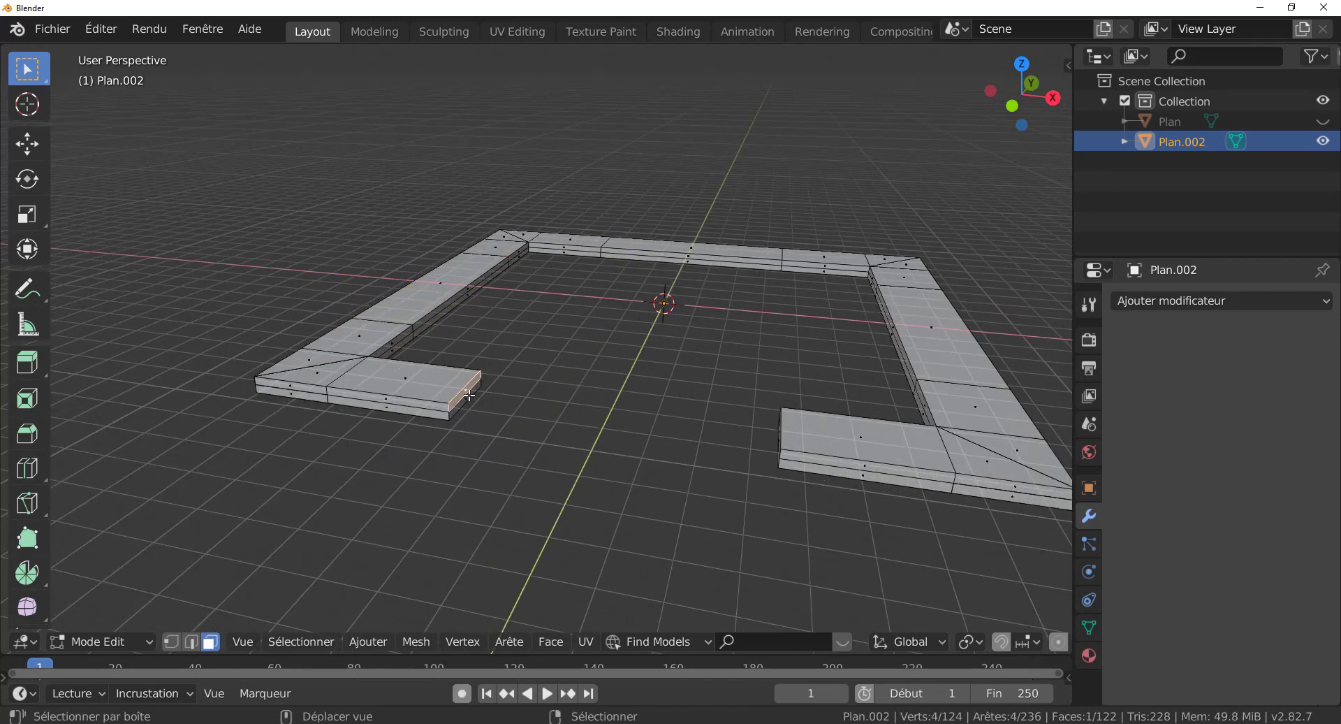
{"action": "left_click", "coordinate": [470, 395], "text": "shift"}
{"action": "middle_click_drag", "start_coordinate": [521, 405], "coordinate": [722, 419]}
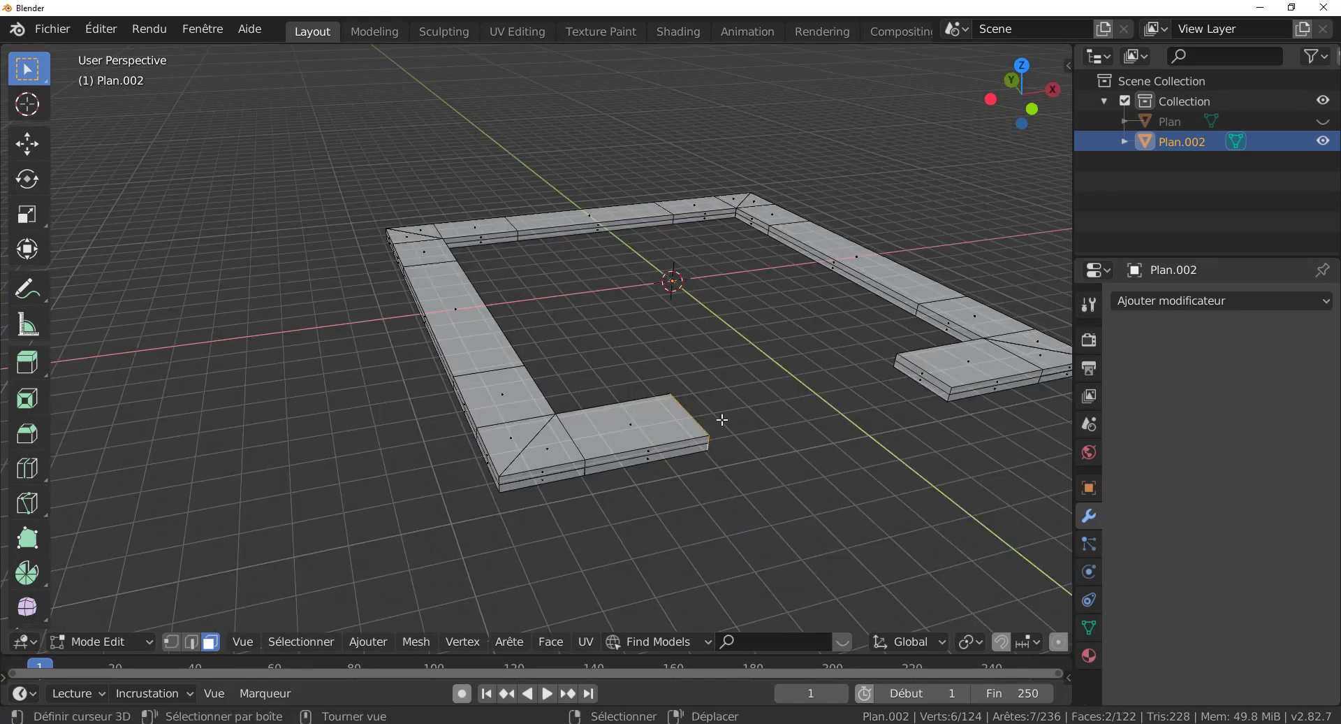
{"action": "left_click", "coordinate": [922, 373], "text": "shift"}
{"action": "left_click", "coordinate": [927, 384], "text": "shift"}
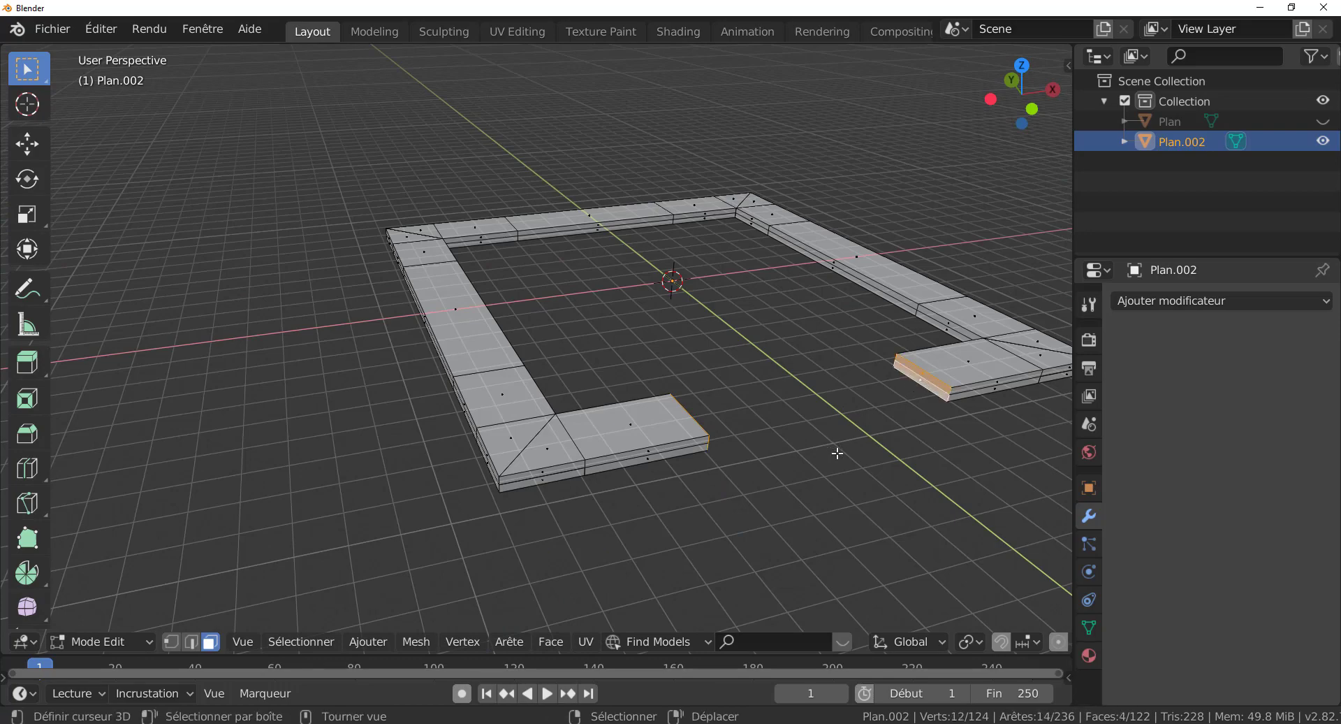
{"action": "key", "text": "q"}
{"action": "left_click", "coordinate": [810, 537]}
{"action": "middle_click_drag", "start_coordinate": [838, 449], "coordinate": [780, 442]}
{"action": "scroll", "coordinate": [643, 464], "scroll_direction": "up", "scroll_amount": 2}
{"action": "scroll", "coordinate": [643, 461], "scroll_direction": "down", "scroll_amount": 3}
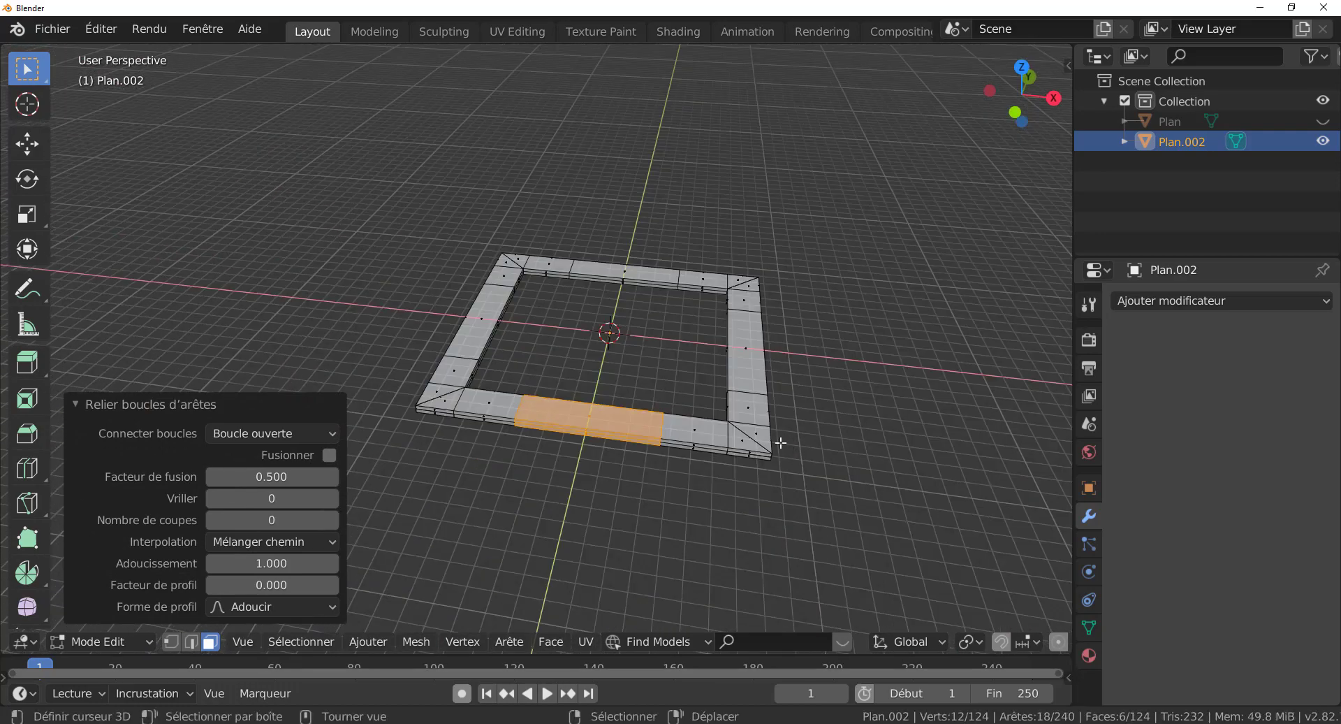
Step: Select all linked geometry of the two opposite frame pieces that run along the X axis
{"action": "scroll", "coordinate": [692, 466], "scroll_direction": "up", "scroll_amount": 2}
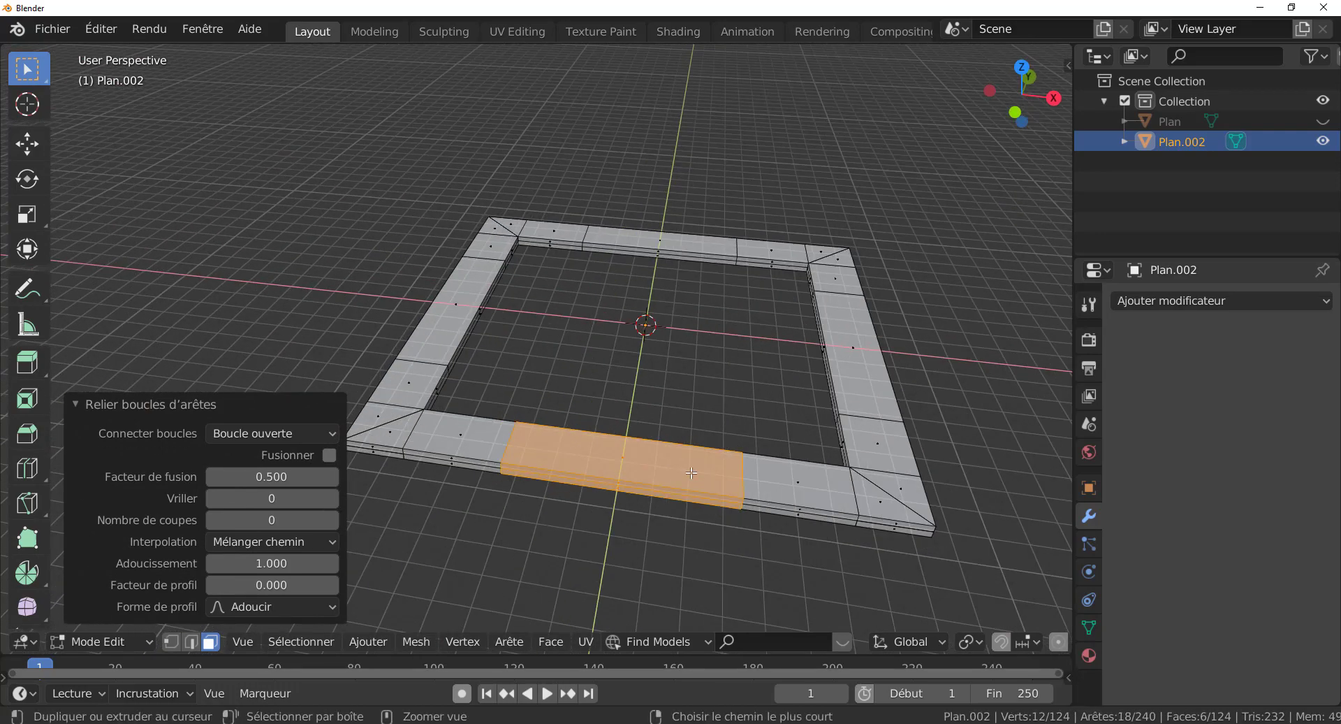
{"action": "key", "text": "ctrl+l"}
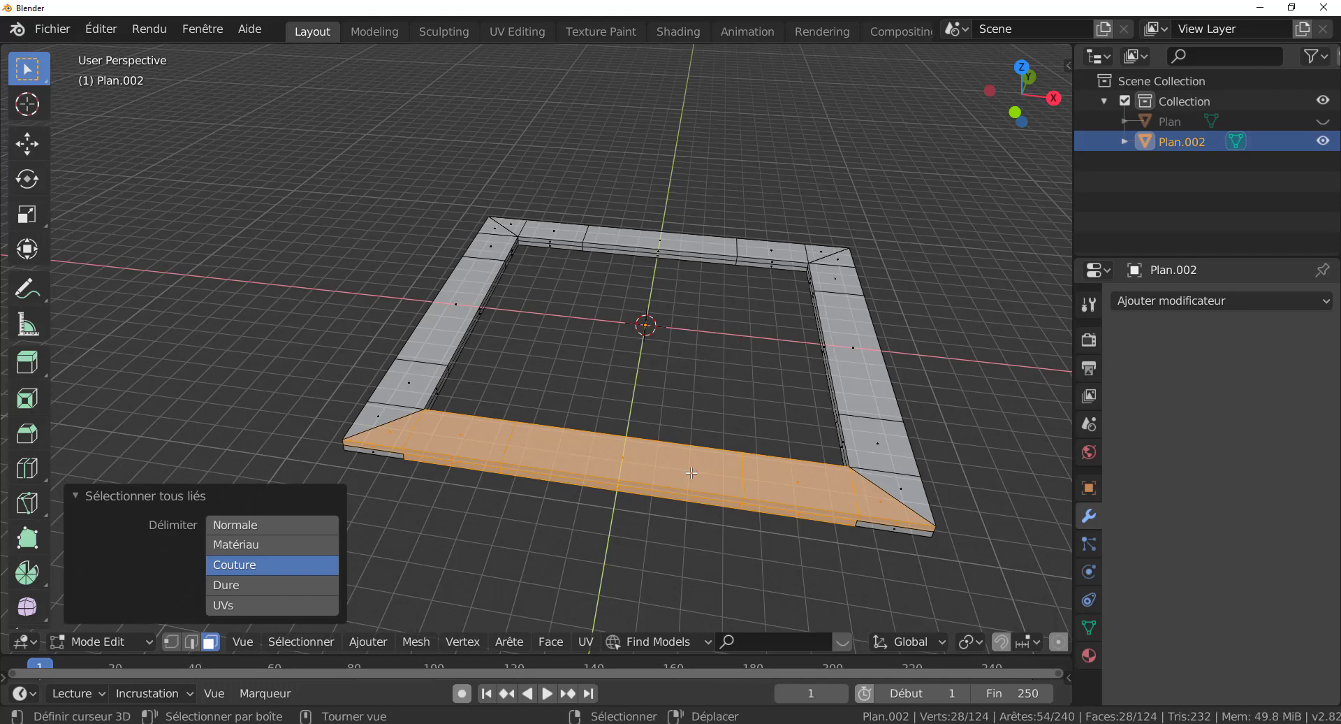
{"action": "left_click", "coordinate": [677, 234], "text": "shift"}
{"action": "key", "text": "ctrl+l"}
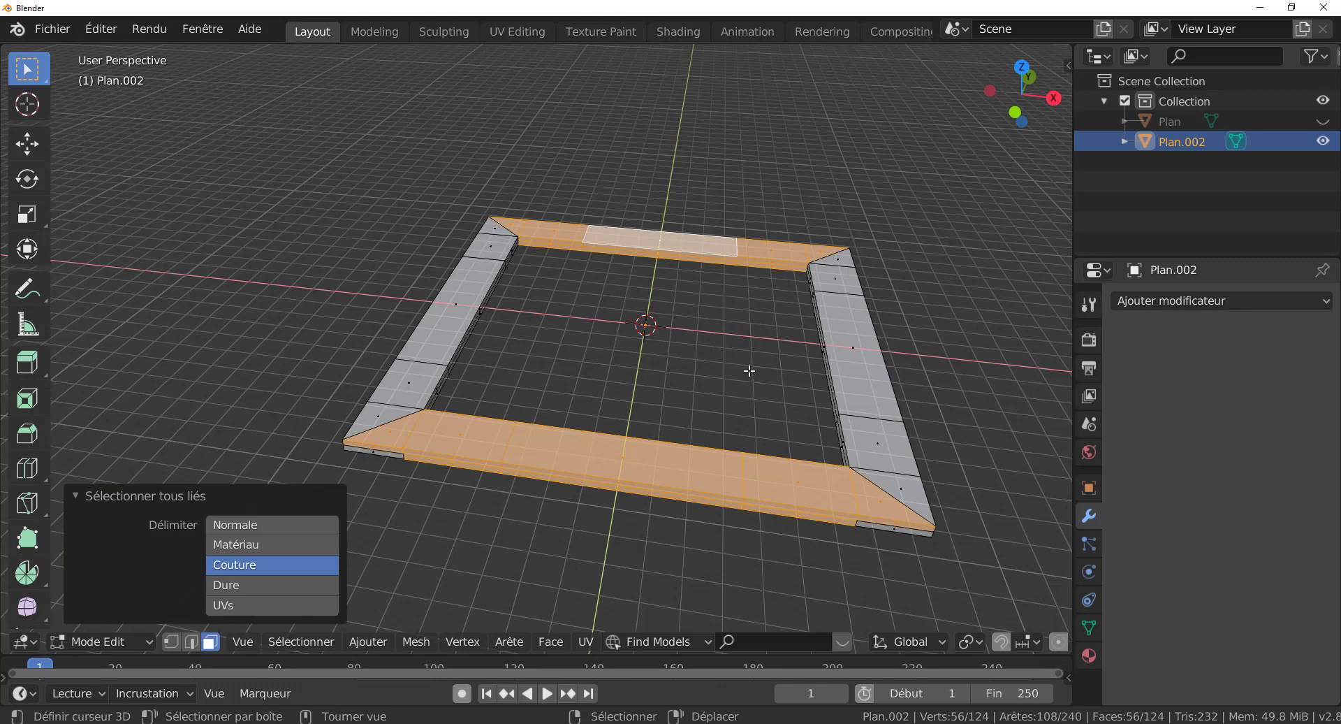
Step: Return to Object Mode and show the complete frame in the top orthographic view
{"action": "key", "text": "Tab"}
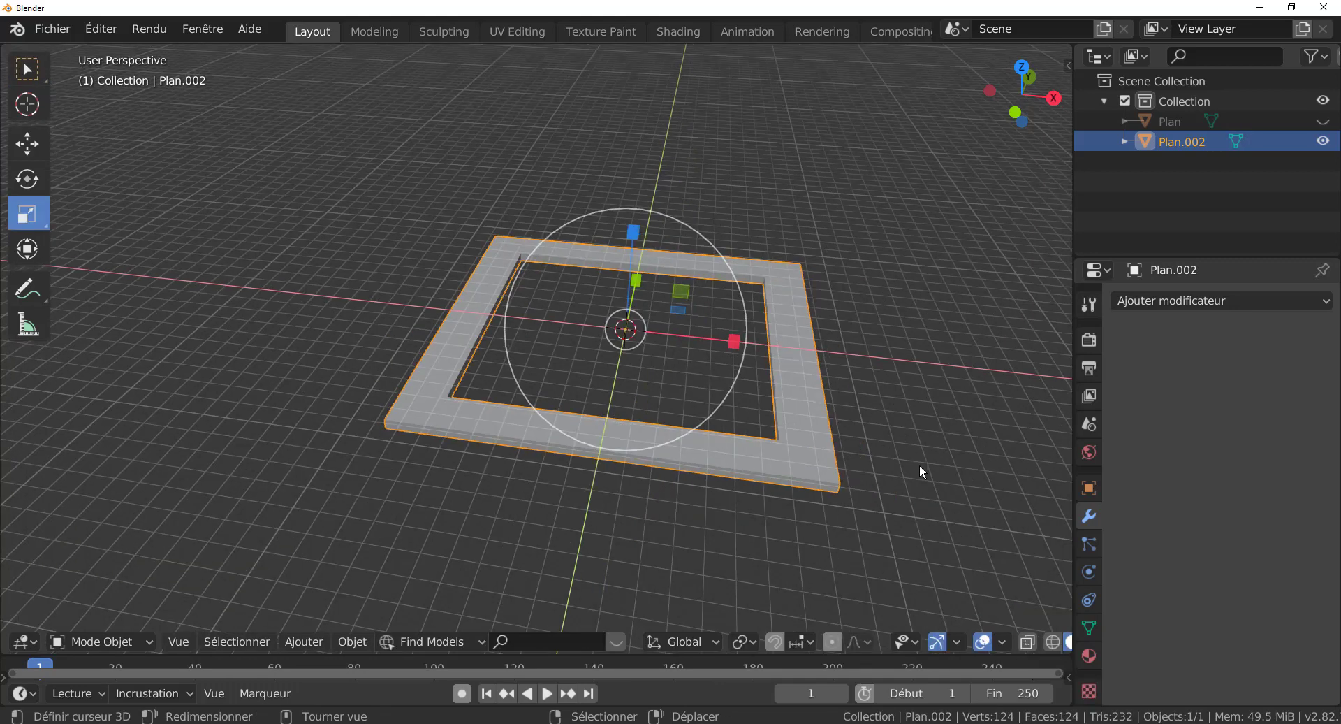
{"action": "key", "text": "KP_7"}
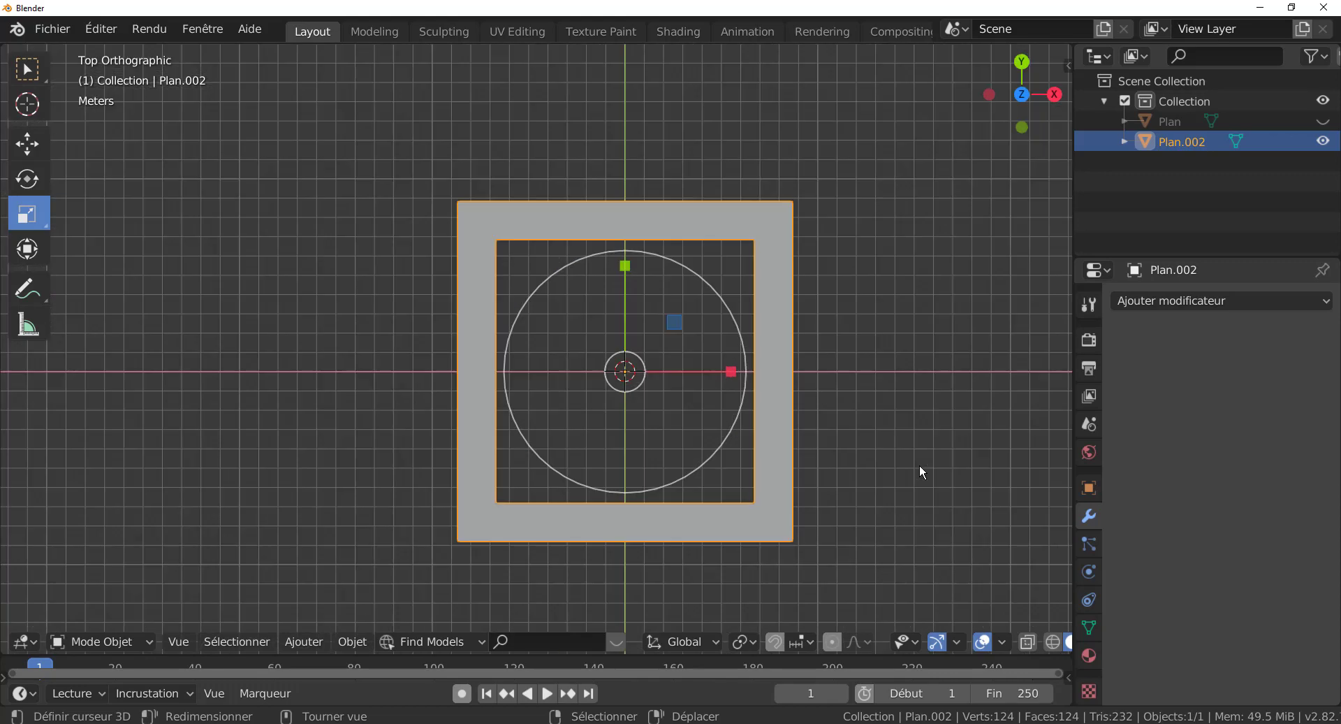
Step: Try stretching the whole frame along X in Object Mode to a scale of about 2.1, and undo it
{"action": "middle_click_drag", "start_coordinate": [929, 486], "coordinate": [824, 457], "text": "shift"}
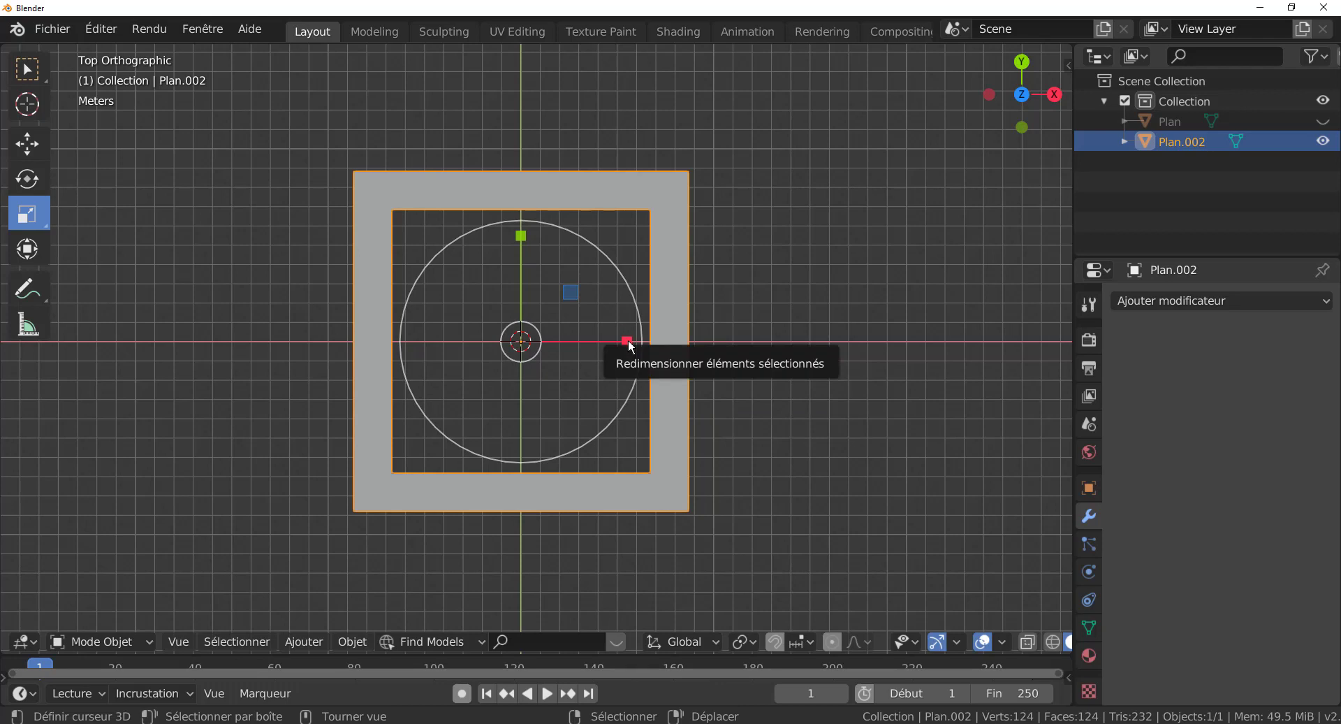
{"action": "left_click_drag", "start_coordinate": [627, 339], "coordinate": [754, 341]}
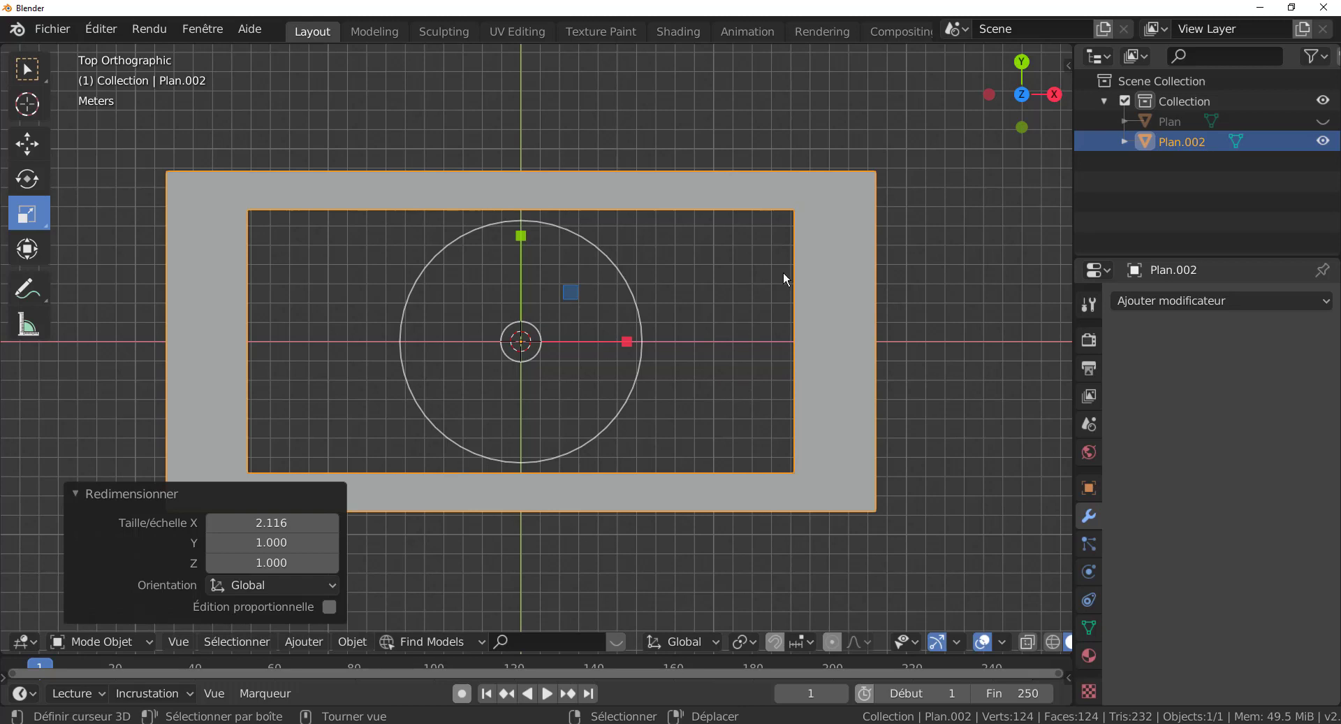
{"action": "key", "text": "ctrl+z"}
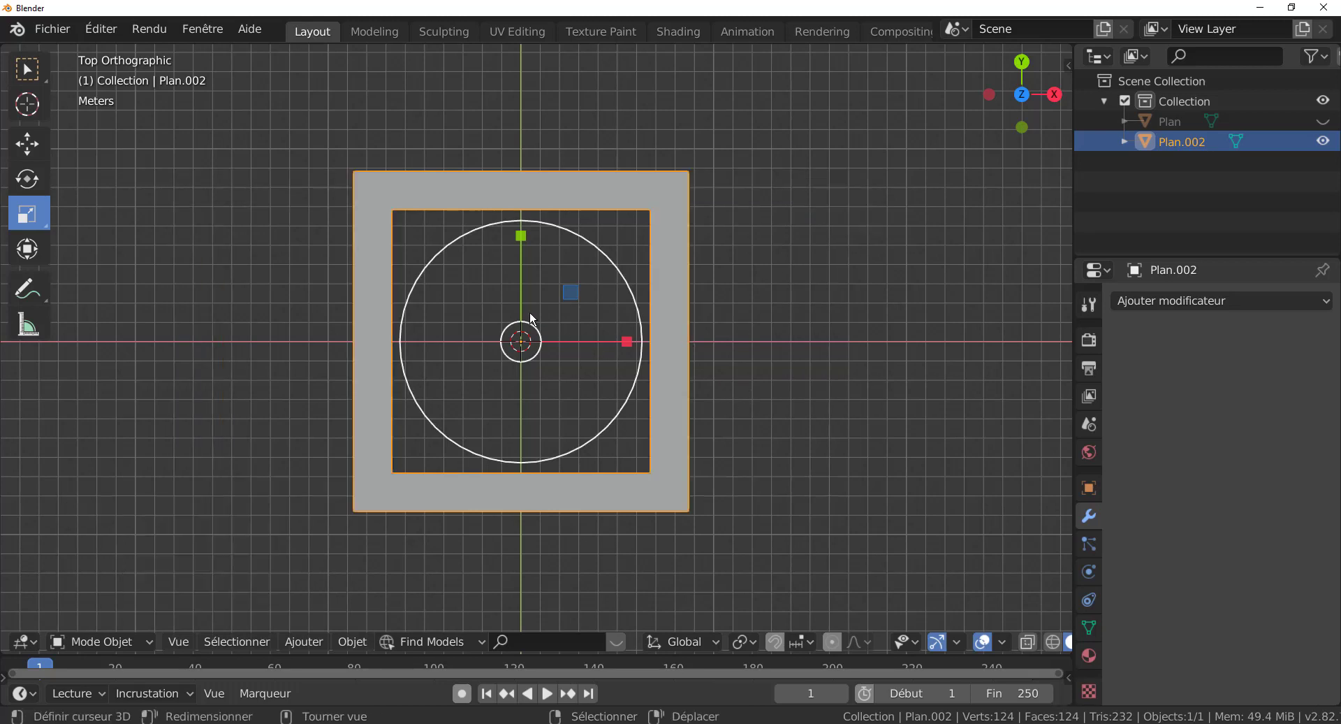
Step: In Edit Mode with X-ray on, select all vertices of the frame's +X half and move them about 16.9 m along X
{"action": "middle_click_drag", "start_coordinate": [549, 332], "coordinate": [666, 338], "text": "shift"}
{"action": "key", "text": "Tab"}
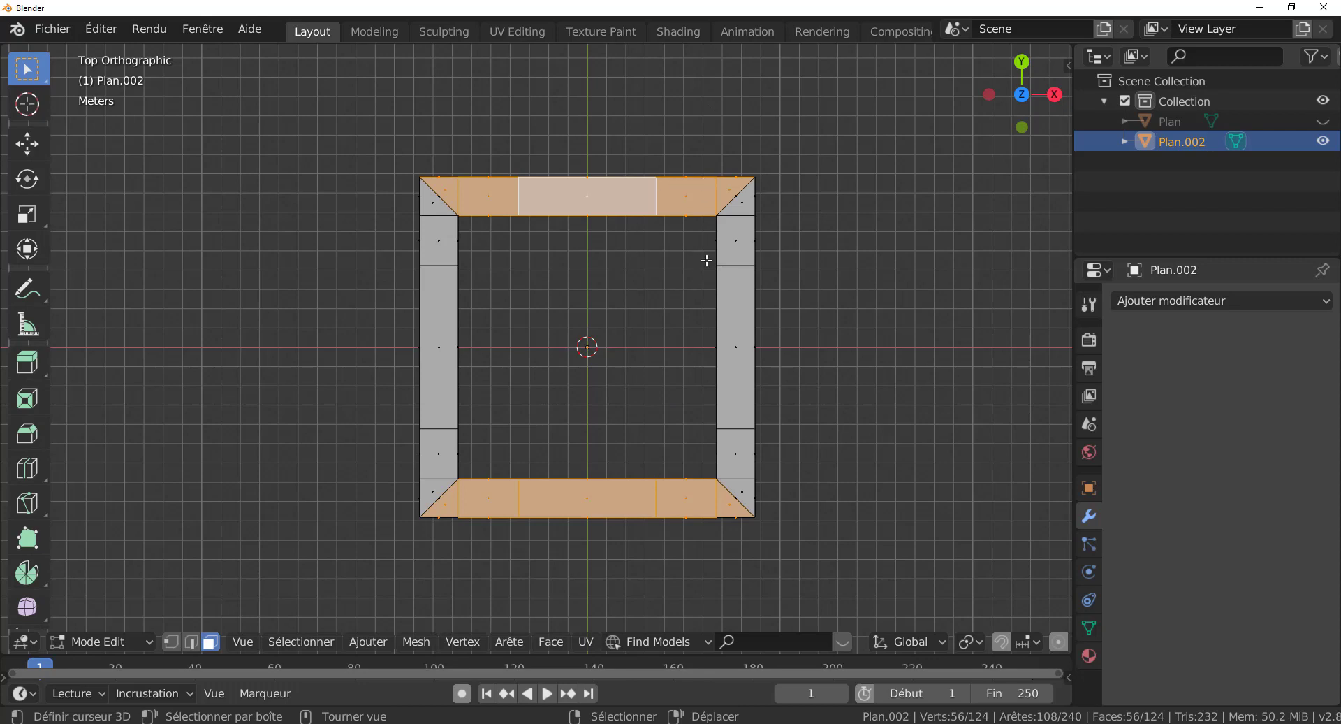
{"action": "left_click", "coordinate": [173, 642]}
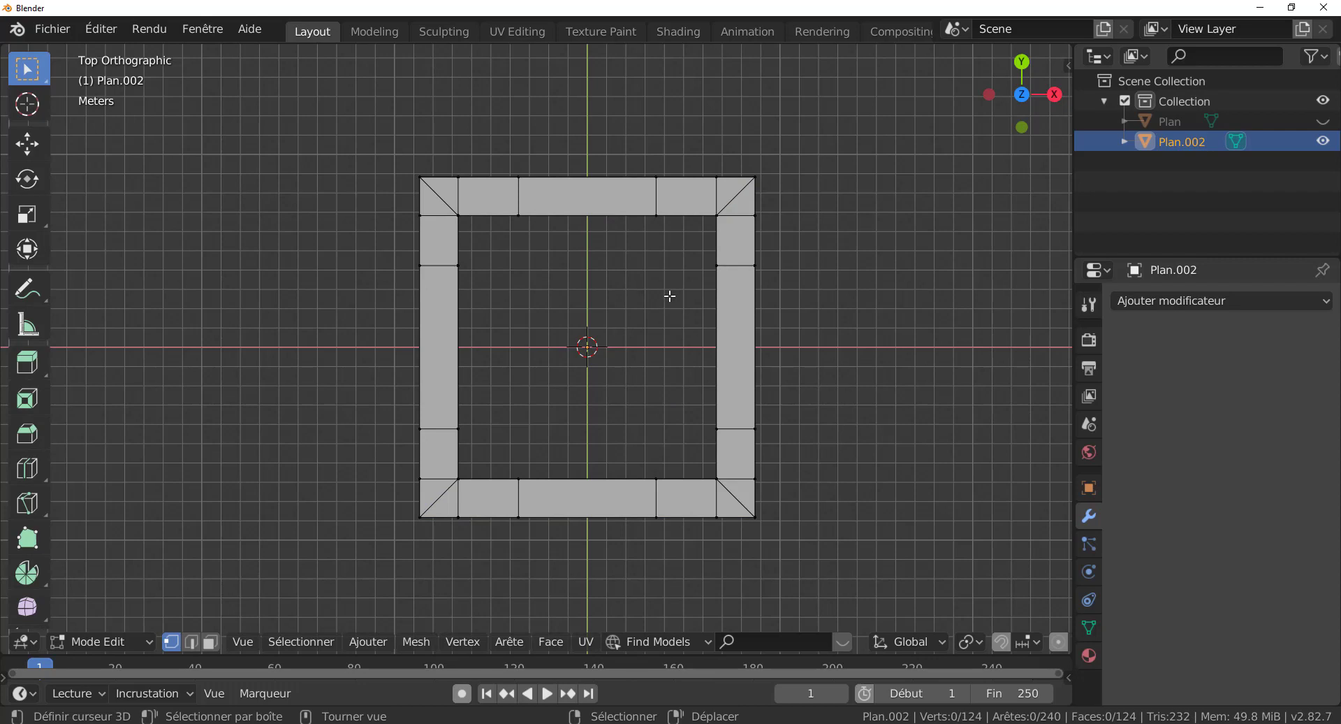
{"action": "key", "text": "alt+z"}
{"action": "left_click", "coordinate": [890, 443], "text": "shift"}
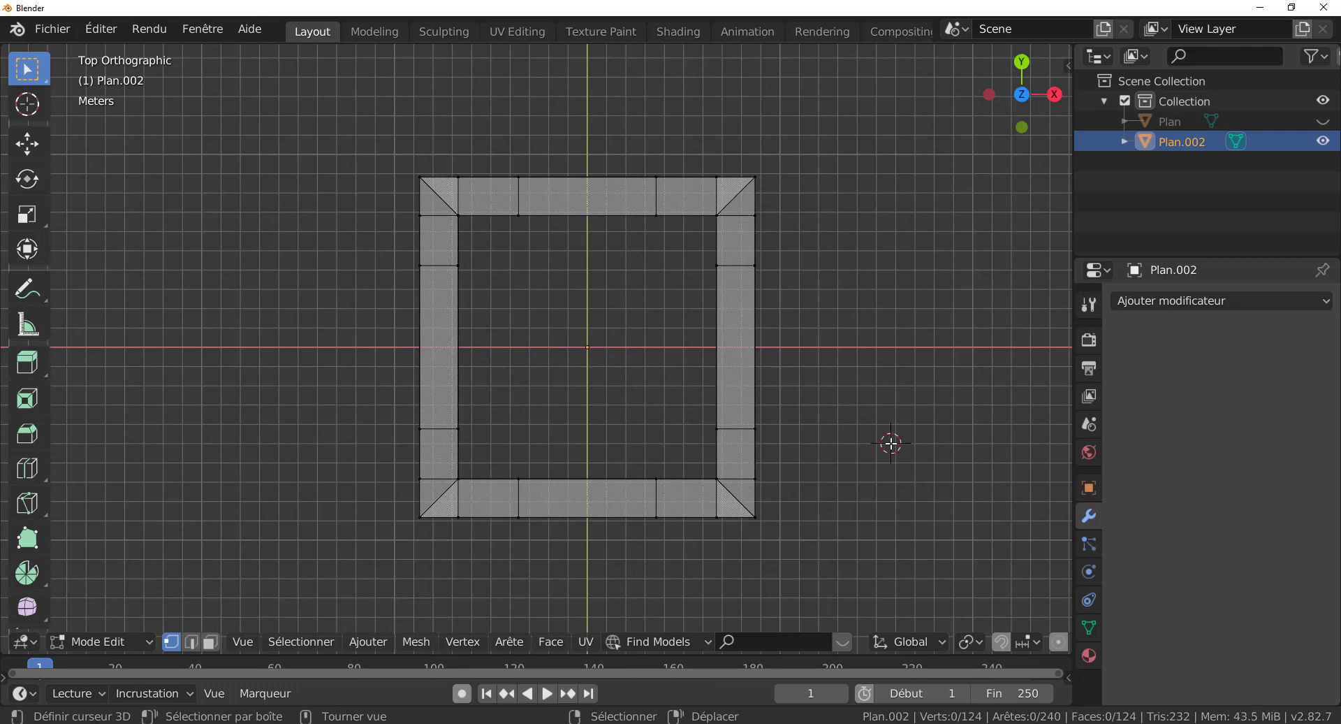
{"action": "key", "text": "b"}
{"action": "left_click_drag", "start_coordinate": [624, 166], "coordinate": [911, 556]}
{"action": "scroll", "coordinate": [911, 556], "scroll_direction": "down", "scroll_amount": 3}
{"action": "scroll", "coordinate": [898, 542], "scroll_direction": "up", "scroll_amount": 1}
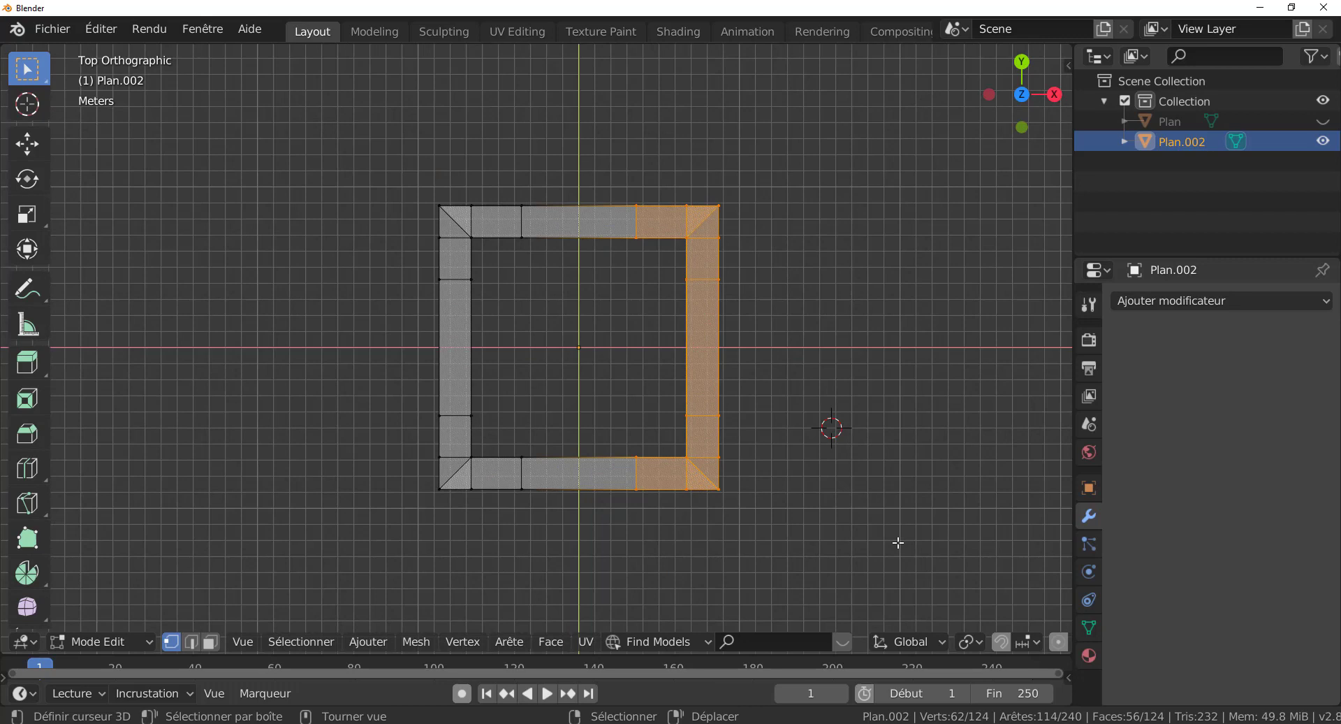
{"action": "key", "text": "g"}
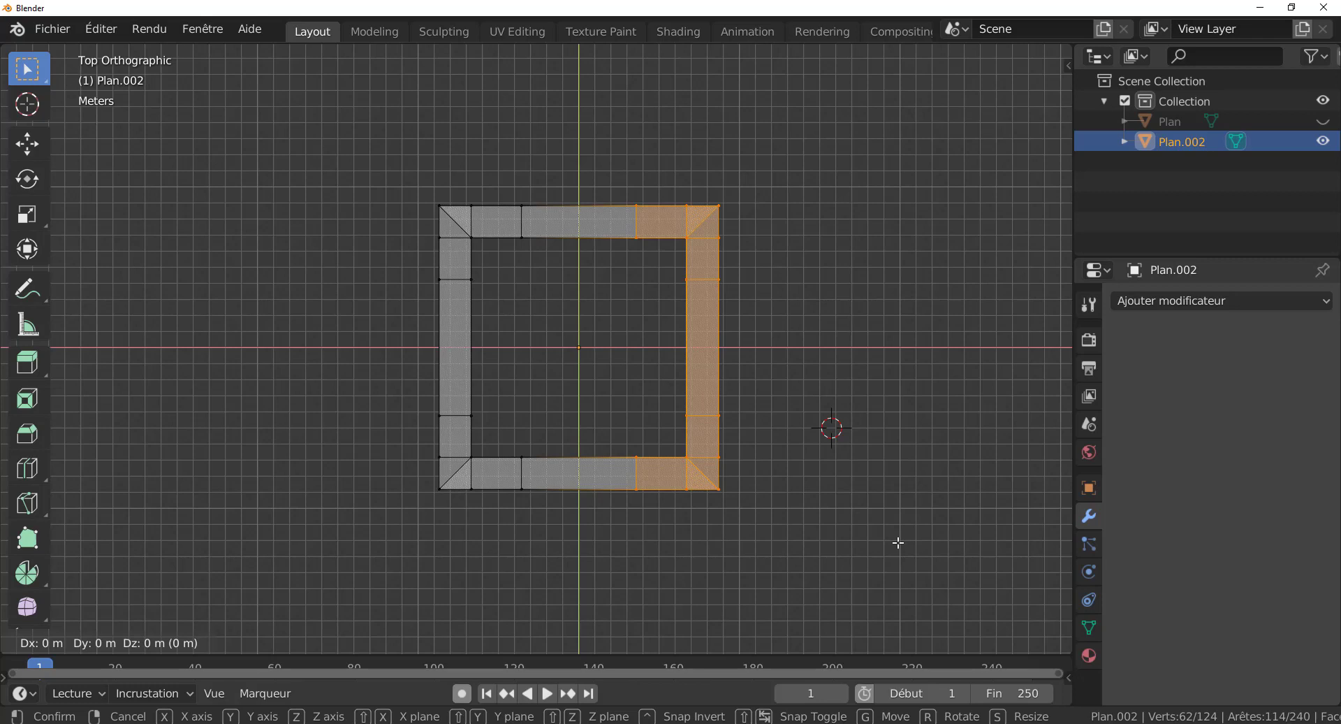
{"action": "key", "text": "x"}
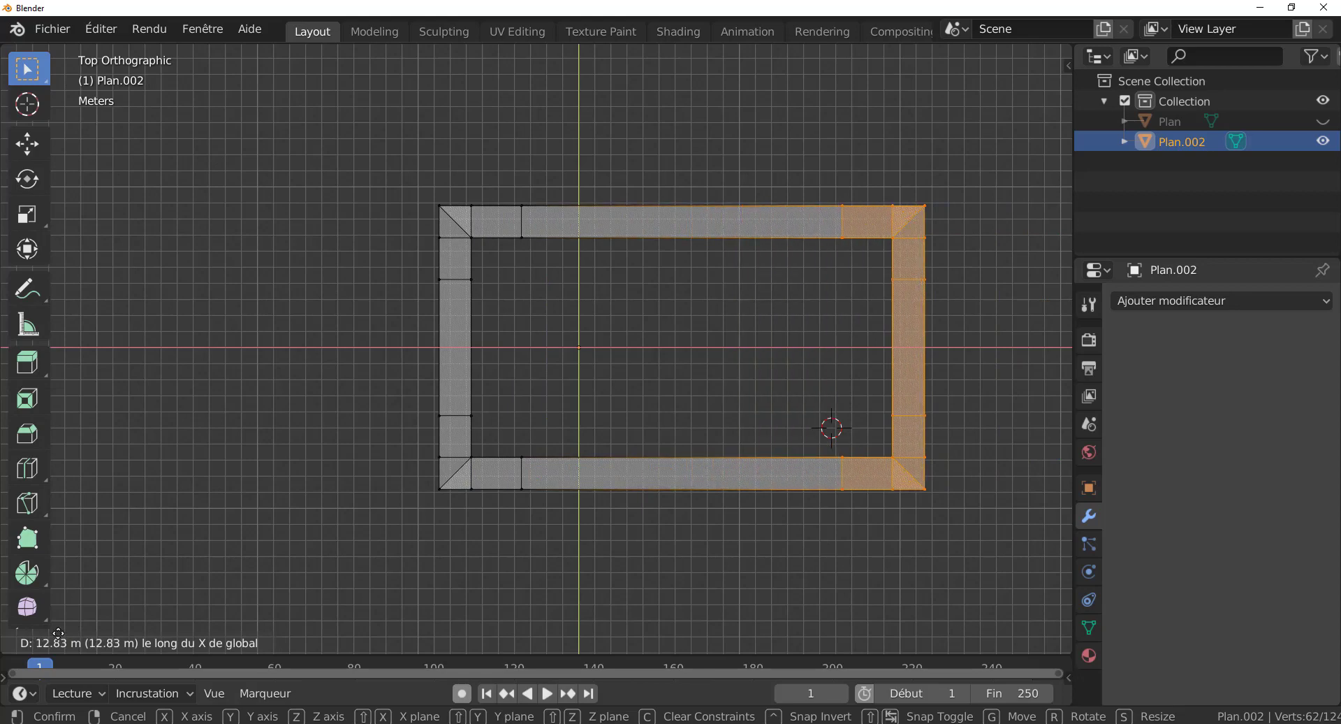
{"action": "left_click", "coordinate": [97, 630]}
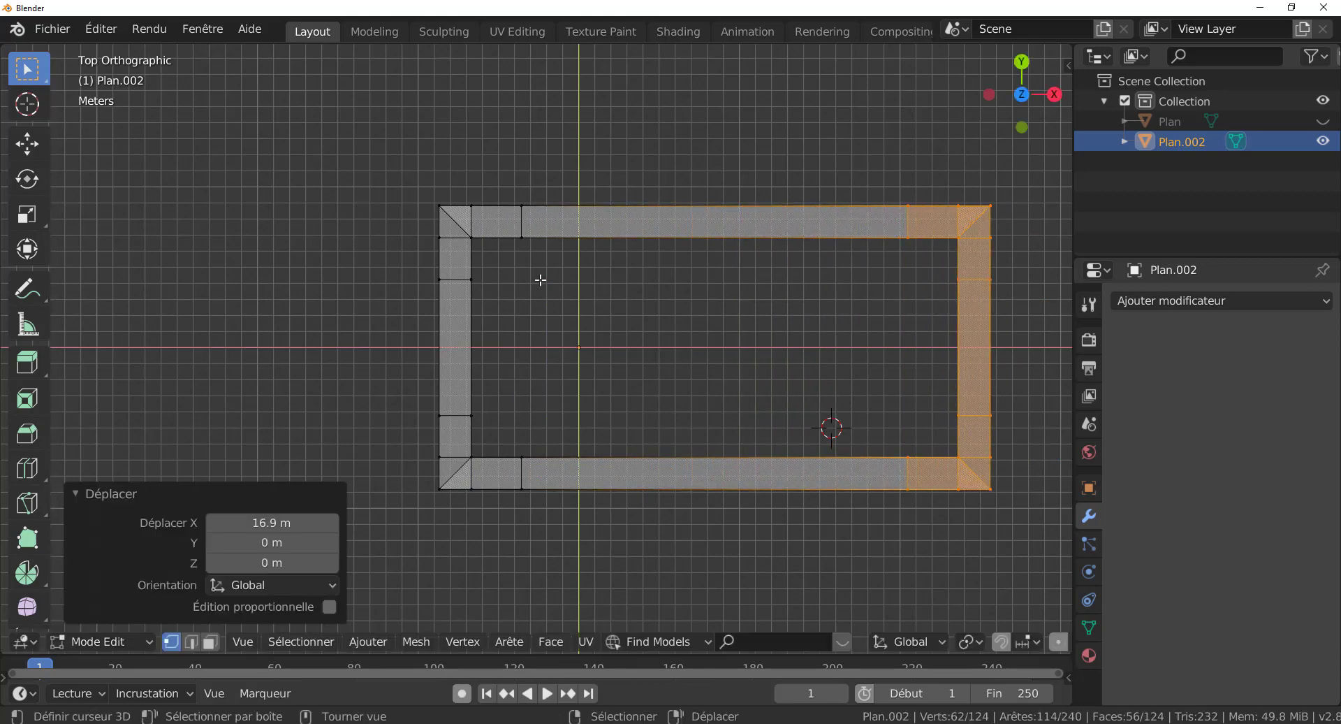
Step: Return to Object Mode and scale the lengthened frame along X by about 0.69 in the top orthographic view
{"action": "middle_click_drag", "start_coordinate": [677, 264], "coordinate": [488, 312]}
{"action": "key", "text": "Tab"}
{"action": "key", "text": "Tab"}
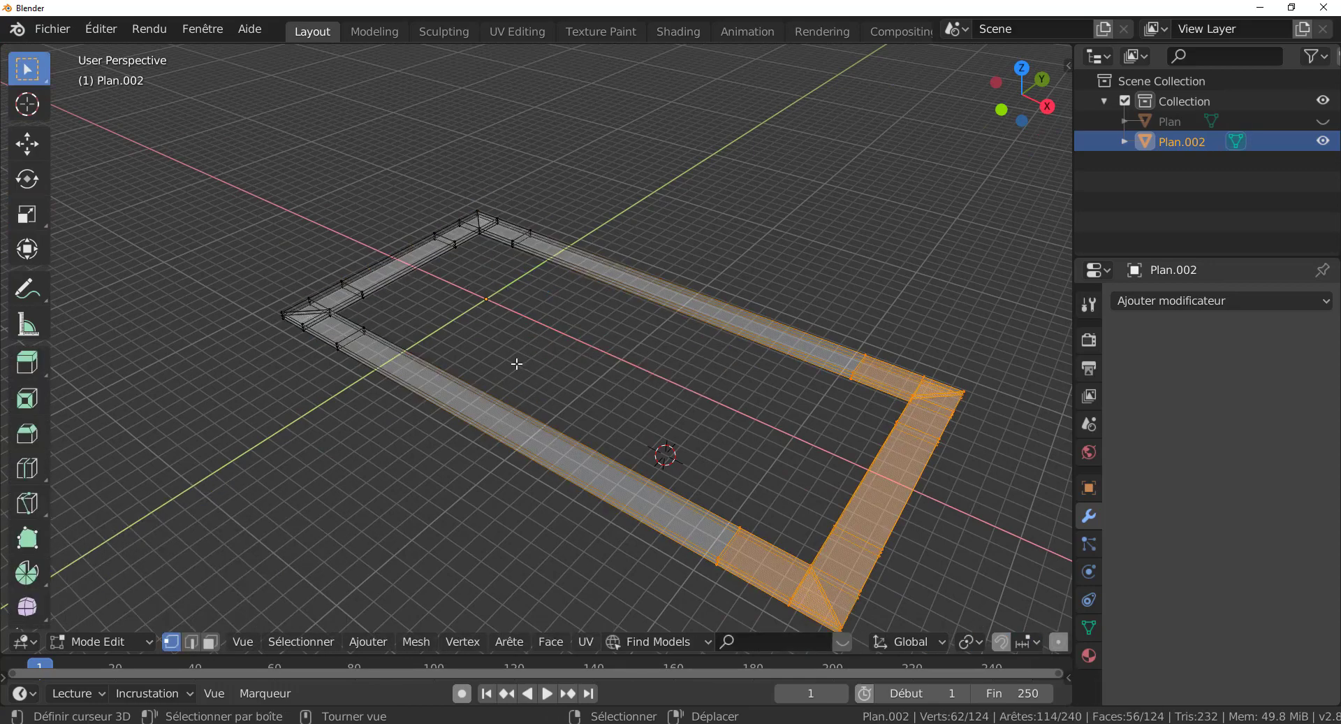
{"action": "middle_click_drag", "start_coordinate": [540, 356], "coordinate": [549, 344]}
{"action": "key", "text": "Tab"}
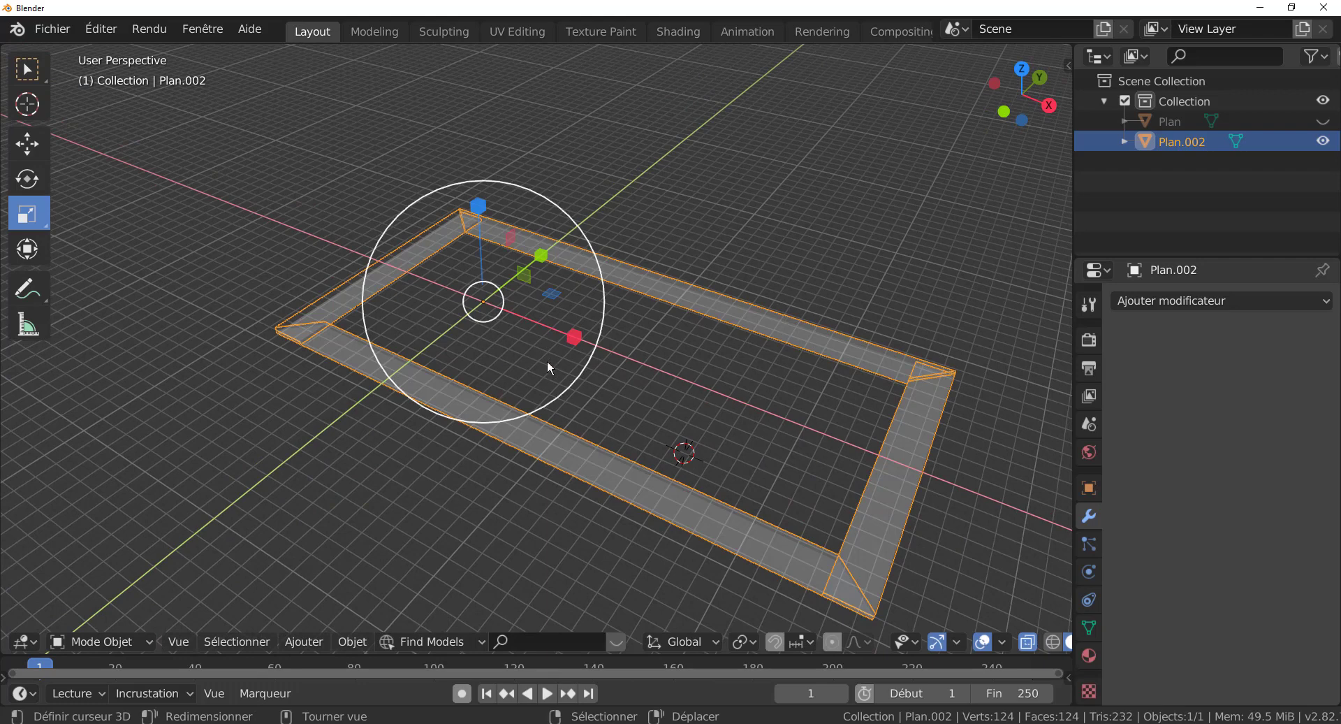
{"action": "middle_click_drag", "start_coordinate": [547, 359], "coordinate": [593, 404]}
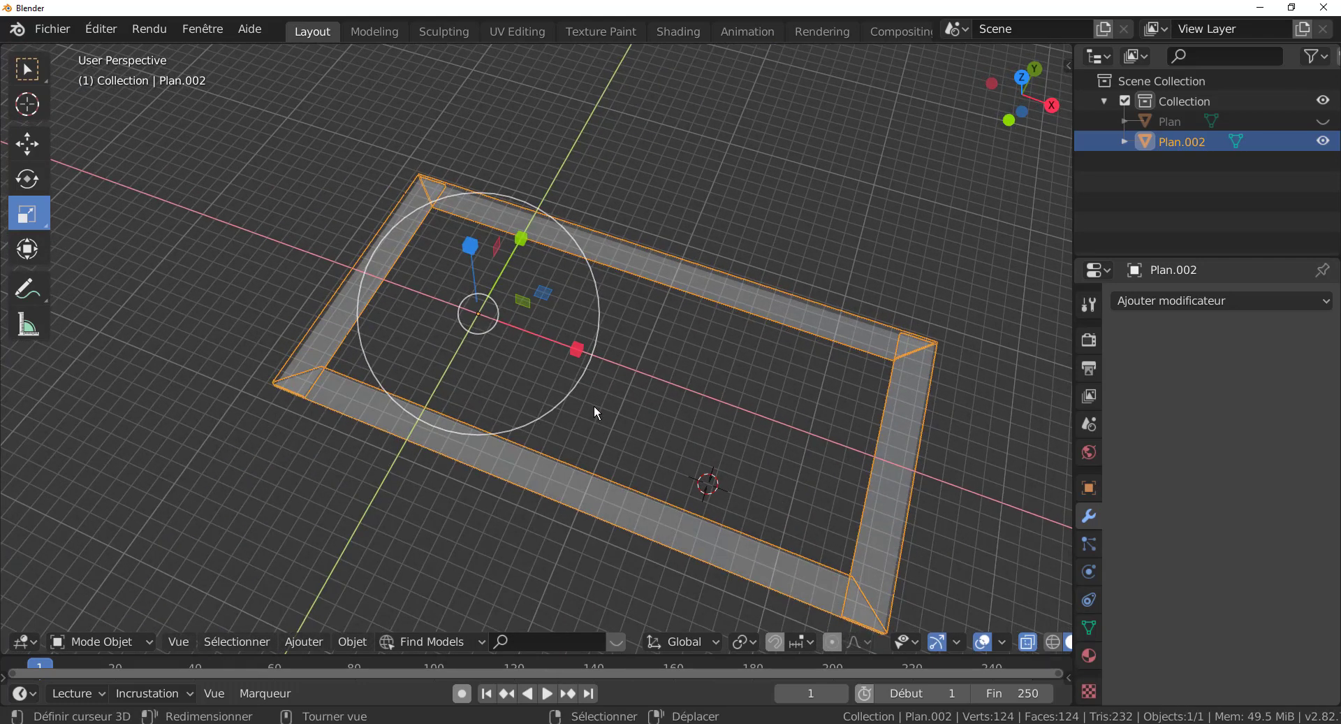
{"action": "key", "text": "KP_7"}
{"action": "left_click_drag", "start_coordinate": [583, 357], "coordinate": [553, 363]}
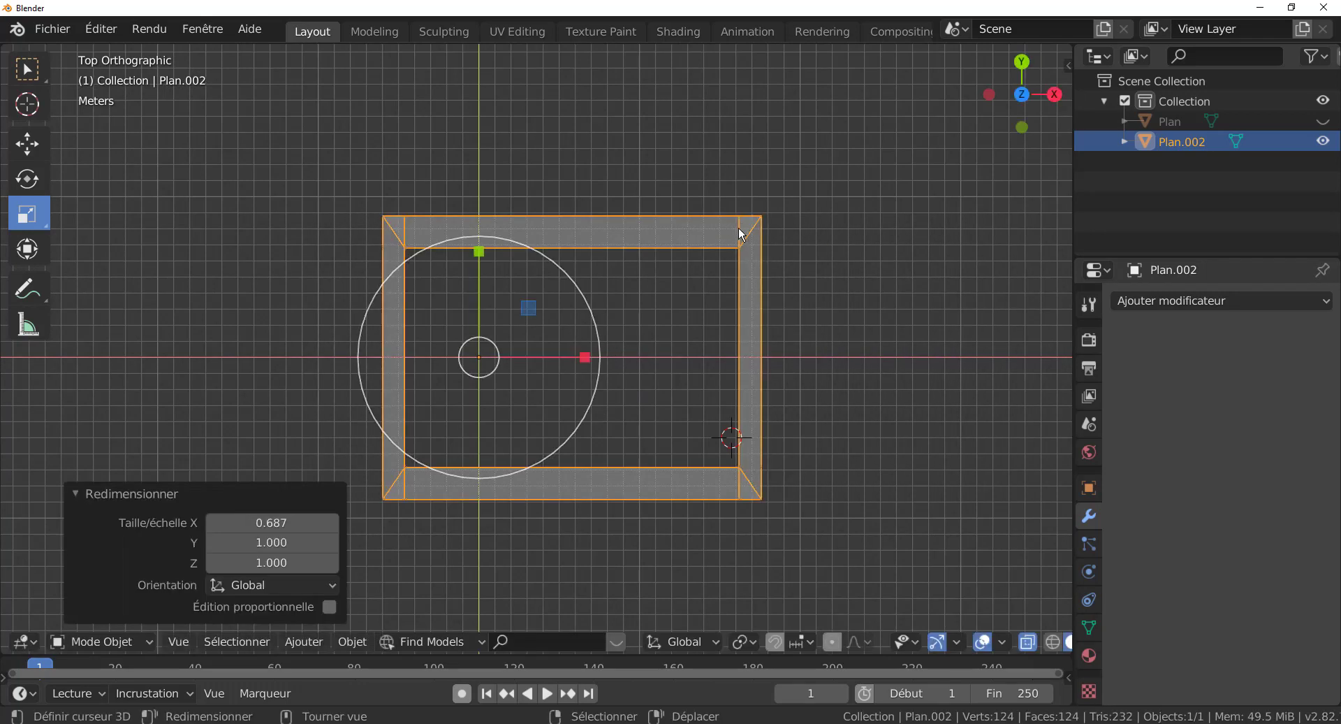
{"action": "middle_click_drag", "start_coordinate": [771, 343], "coordinate": [756, 397]}
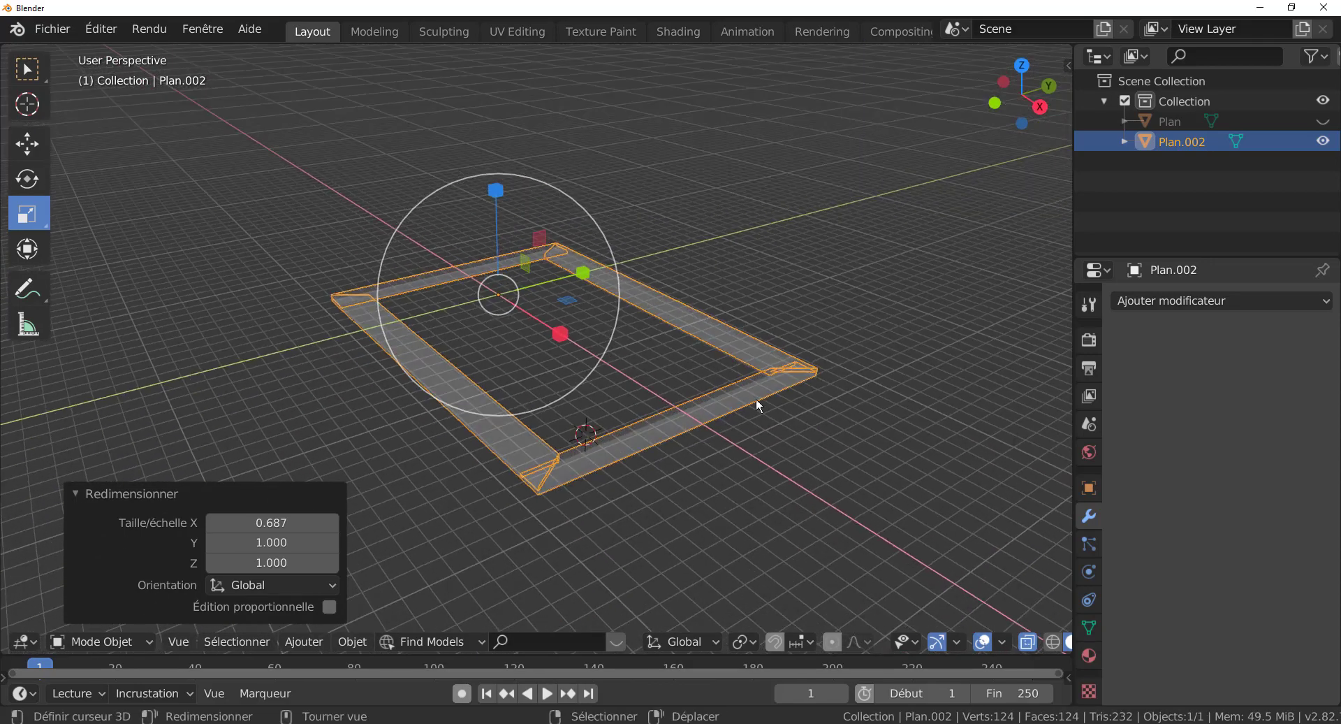
Step: In Edit Mode, select all linked geometry of the frame's +X side piece and separate the selection into its own object
{"action": "key", "text": "Tab"}
{"action": "scroll", "coordinate": [727, 447], "scroll_direction": "up", "scroll_amount": 2}
{"action": "key", "text": "alt+a"}
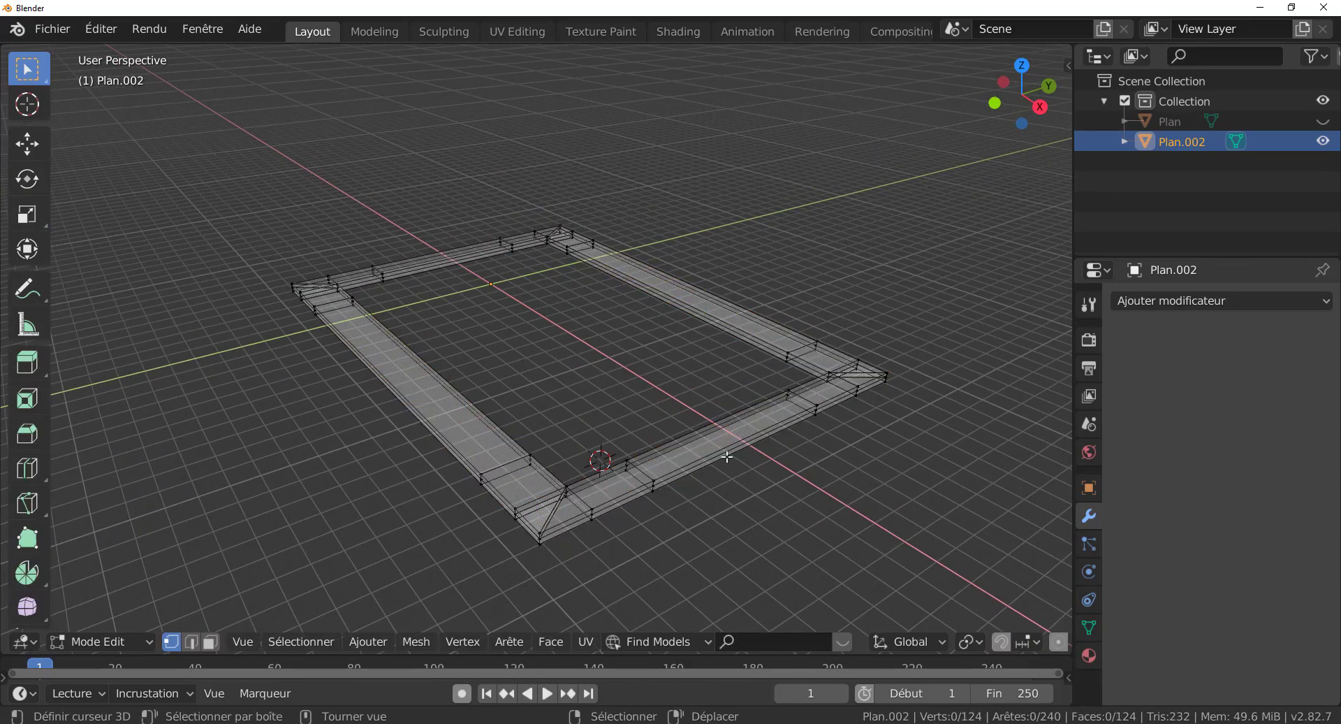
{"action": "key", "text": "Tab"}
{"action": "key", "text": "Tab"}
{"action": "left_click", "coordinate": [800, 408]}
{"action": "key", "text": "ctrl+l"}
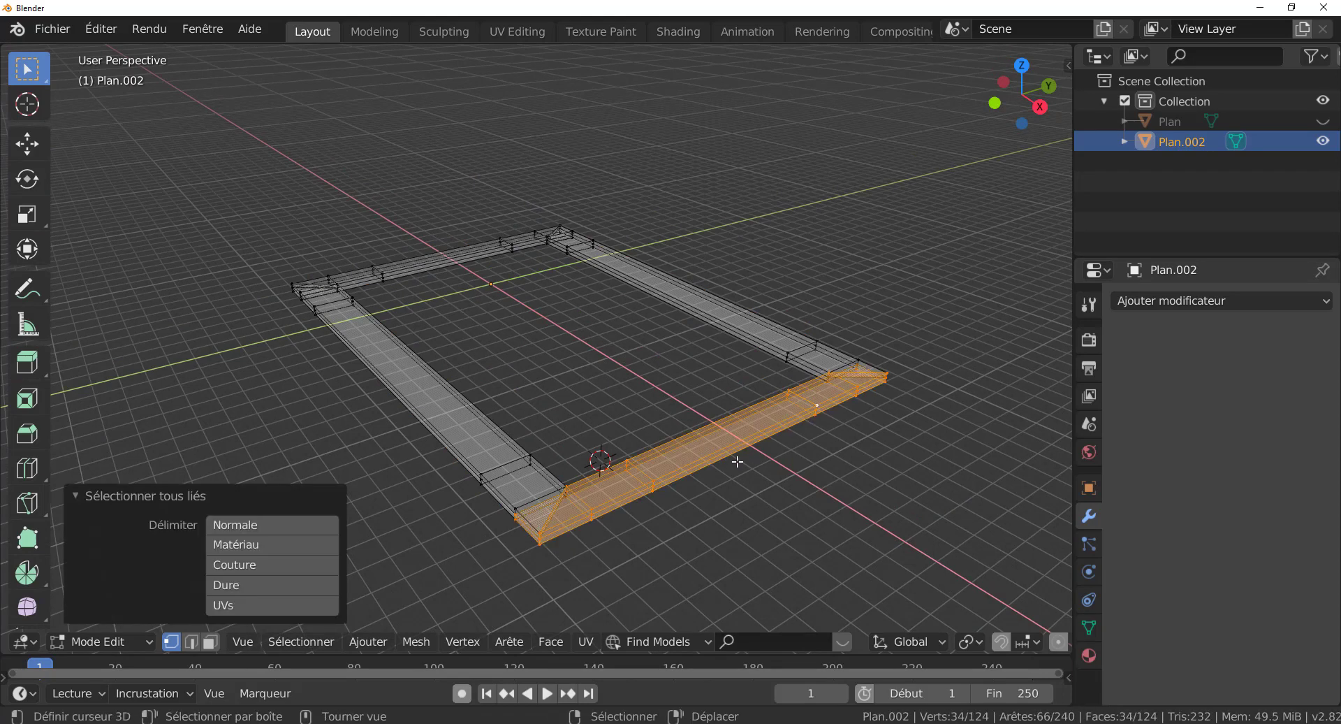
{"action": "middle_click_drag", "start_coordinate": [751, 513], "coordinate": [738, 446], "text": "shift"}
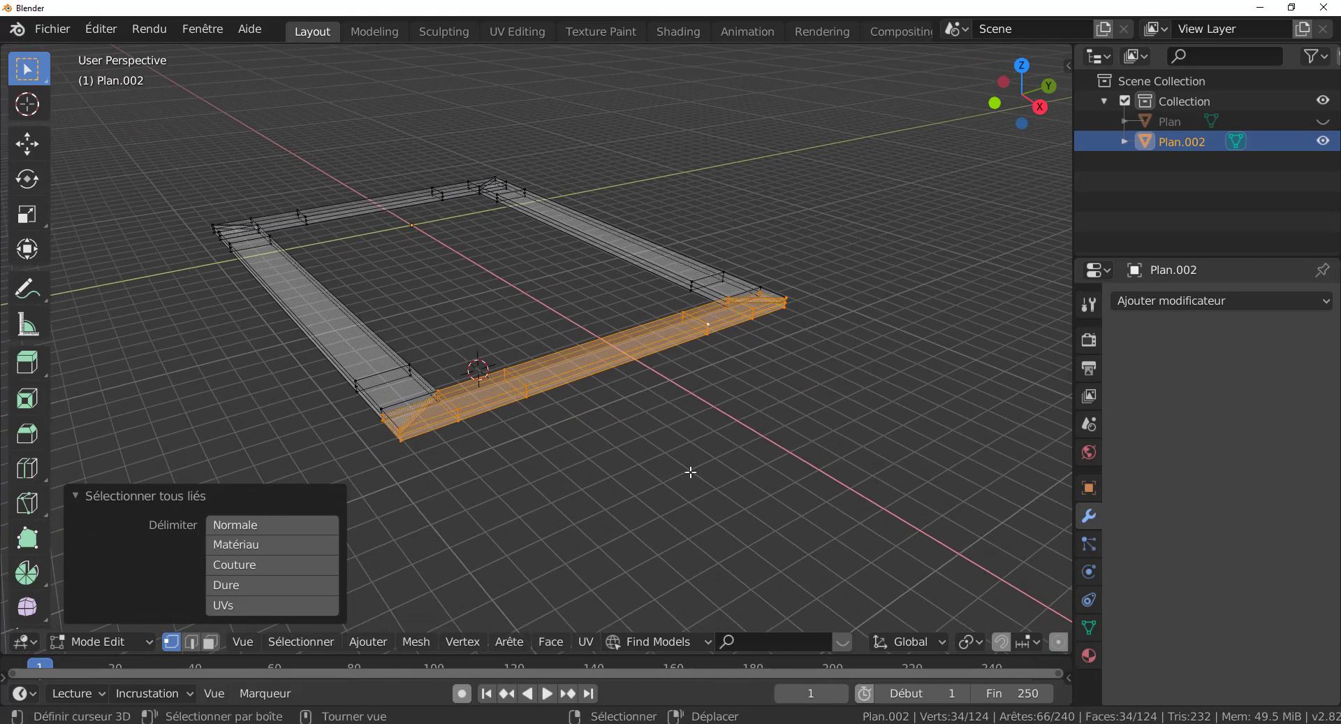
{"action": "scroll", "coordinate": [689, 471], "scroll_direction": "up", "scroll_amount": 1}
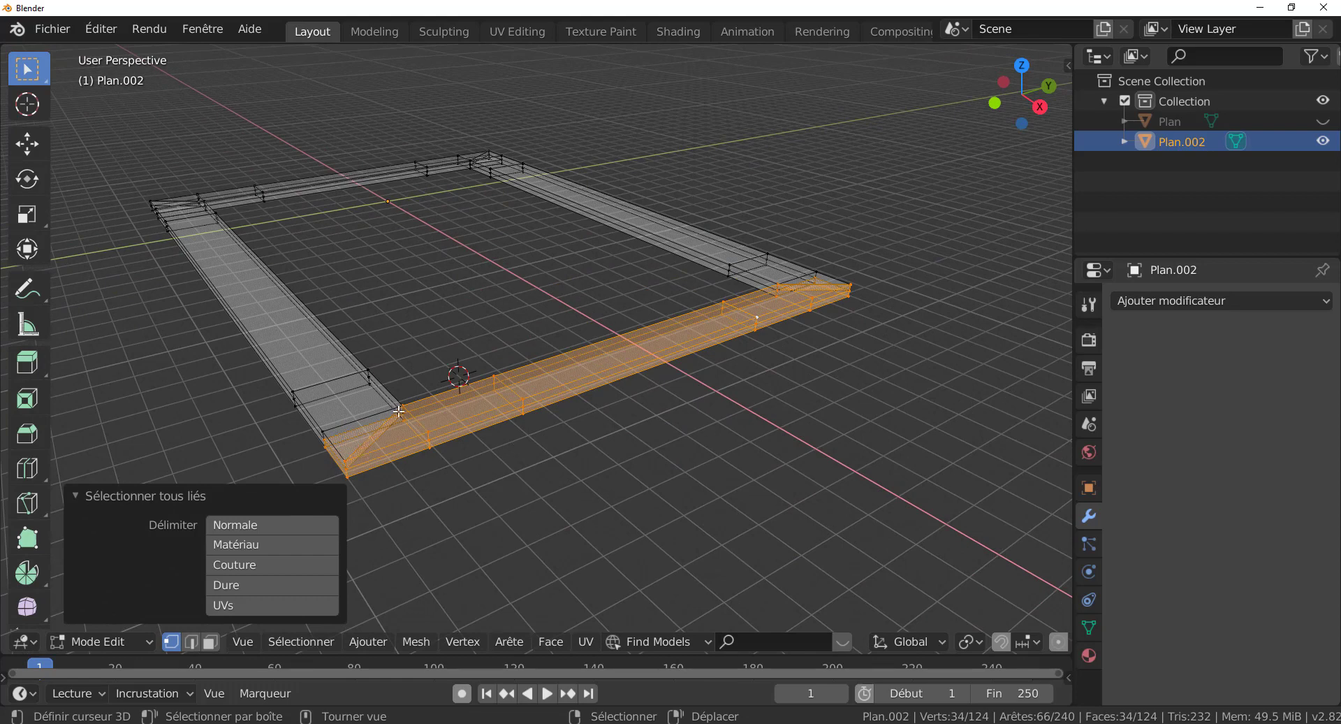
{"action": "middle_click_drag", "start_coordinate": [507, 465], "coordinate": [634, 474]}
{"action": "key", "text": "Tab"}
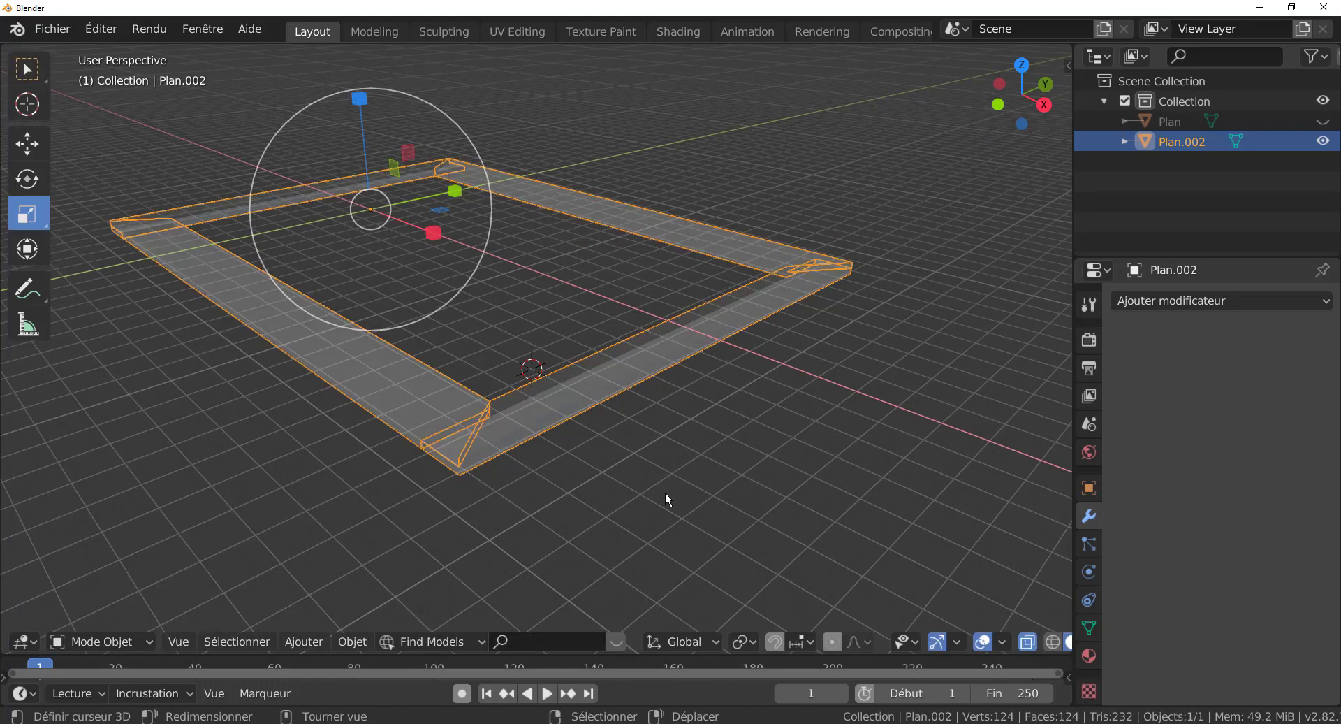
{"action": "key", "text": "Tab"}
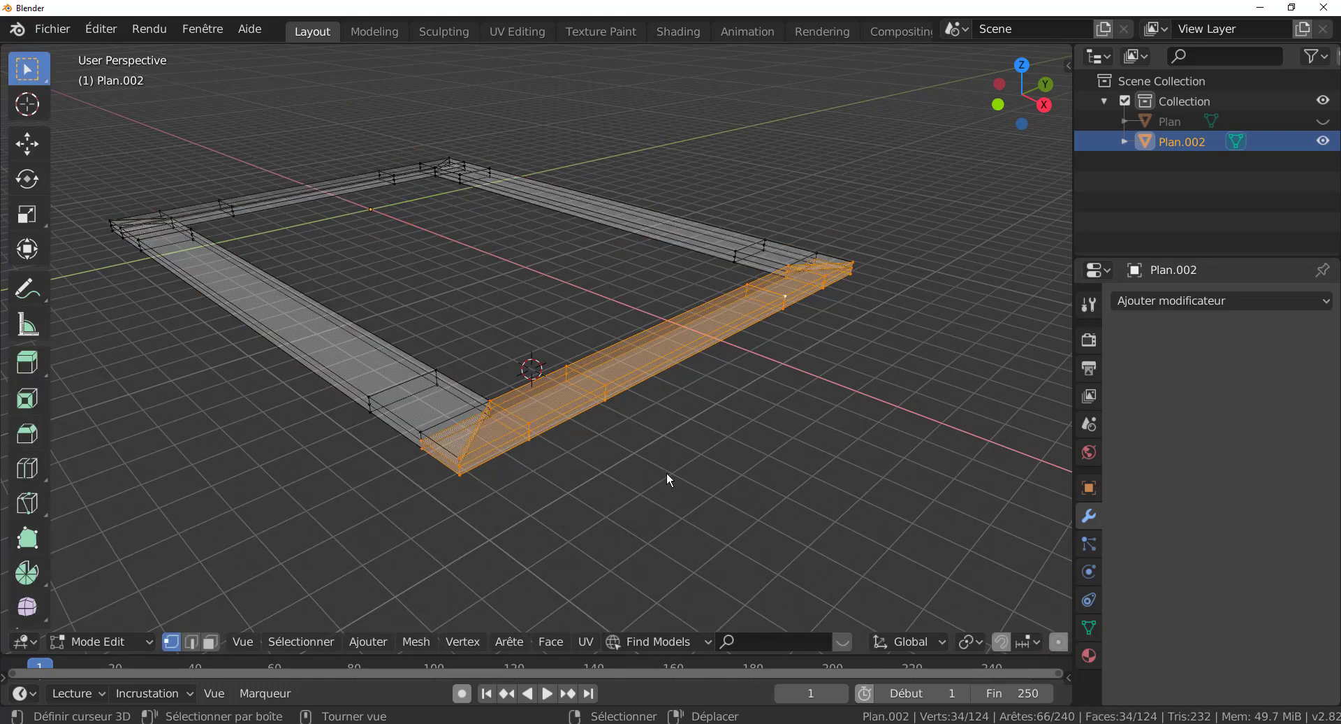
{"action": "key", "text": "p"}
{"action": "left_click", "coordinate": [708, 484]}
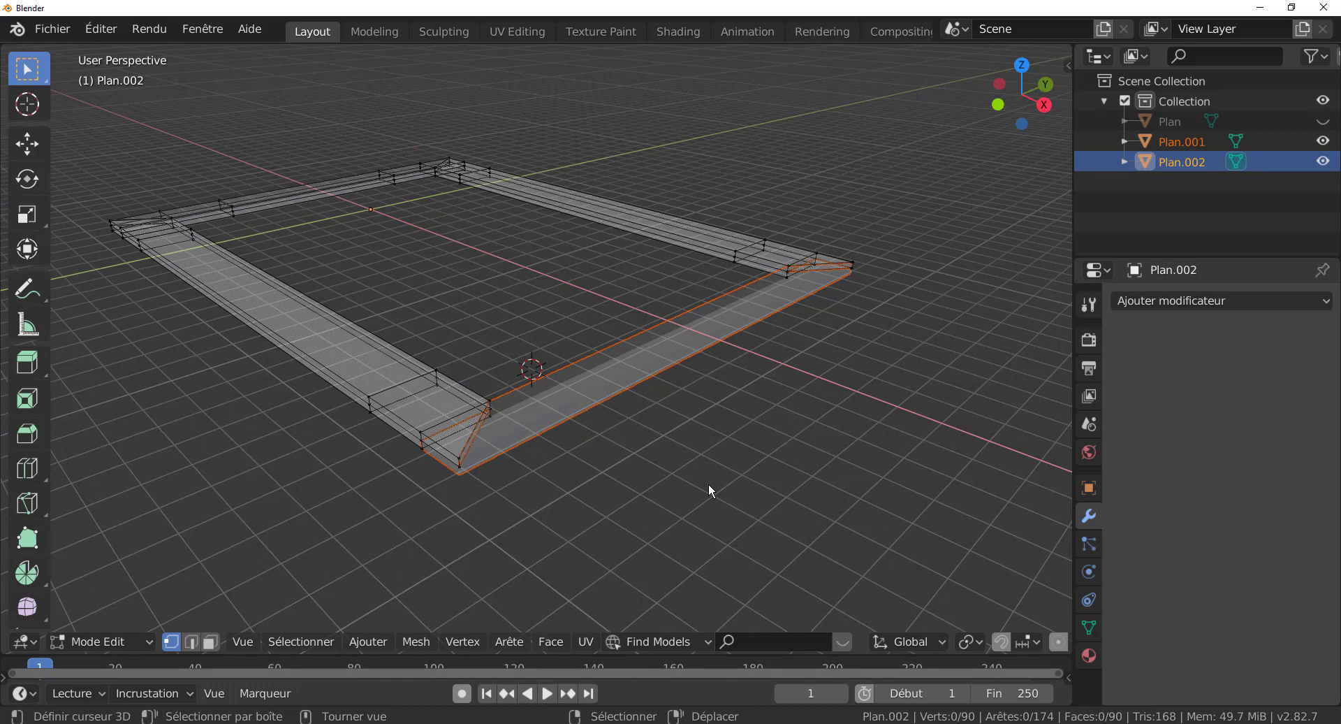
Step: In Object Mode, select the separated +X side piece and try to move it, with X-ray turned off
{"action": "key", "text": "Tab"}
{"action": "left_click", "coordinate": [601, 371]}
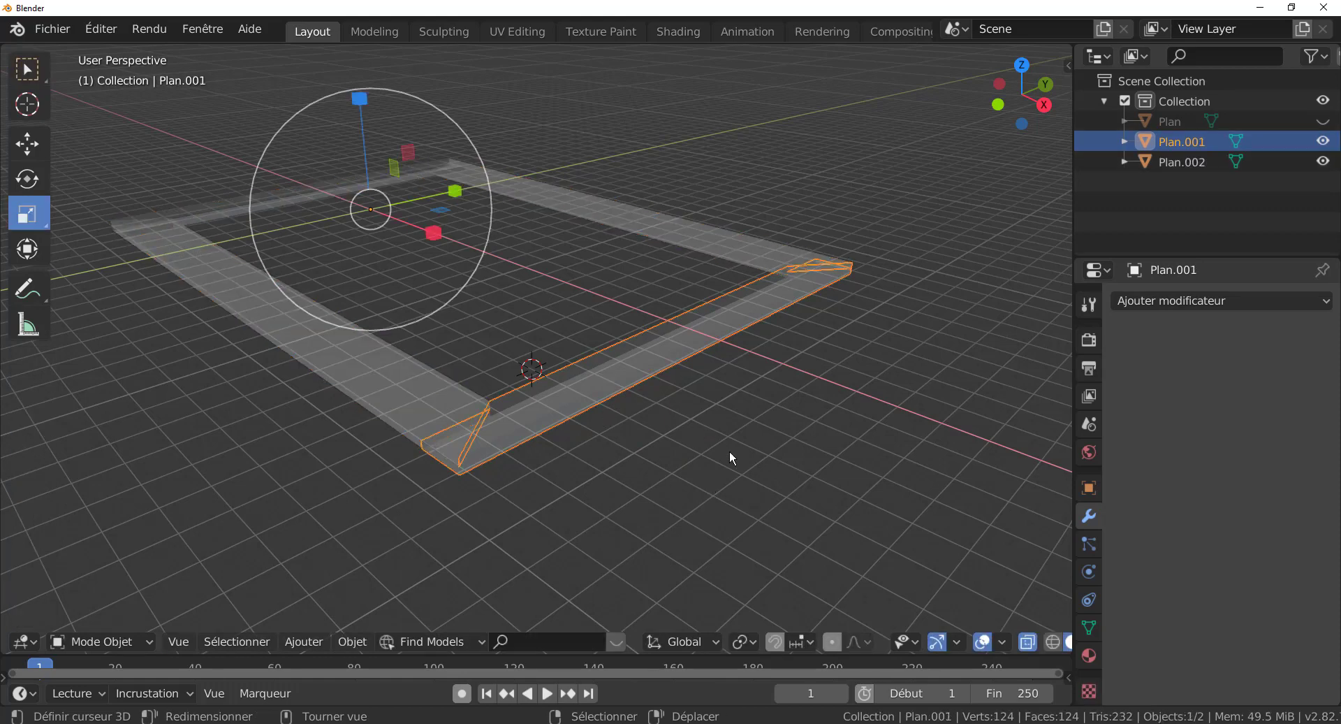
{"action": "middle_click_drag", "start_coordinate": [730, 455], "coordinate": [970, 538]}
{"action": "key", "text": "g"}
{"action": "left_click", "coordinate": [644, 387]}
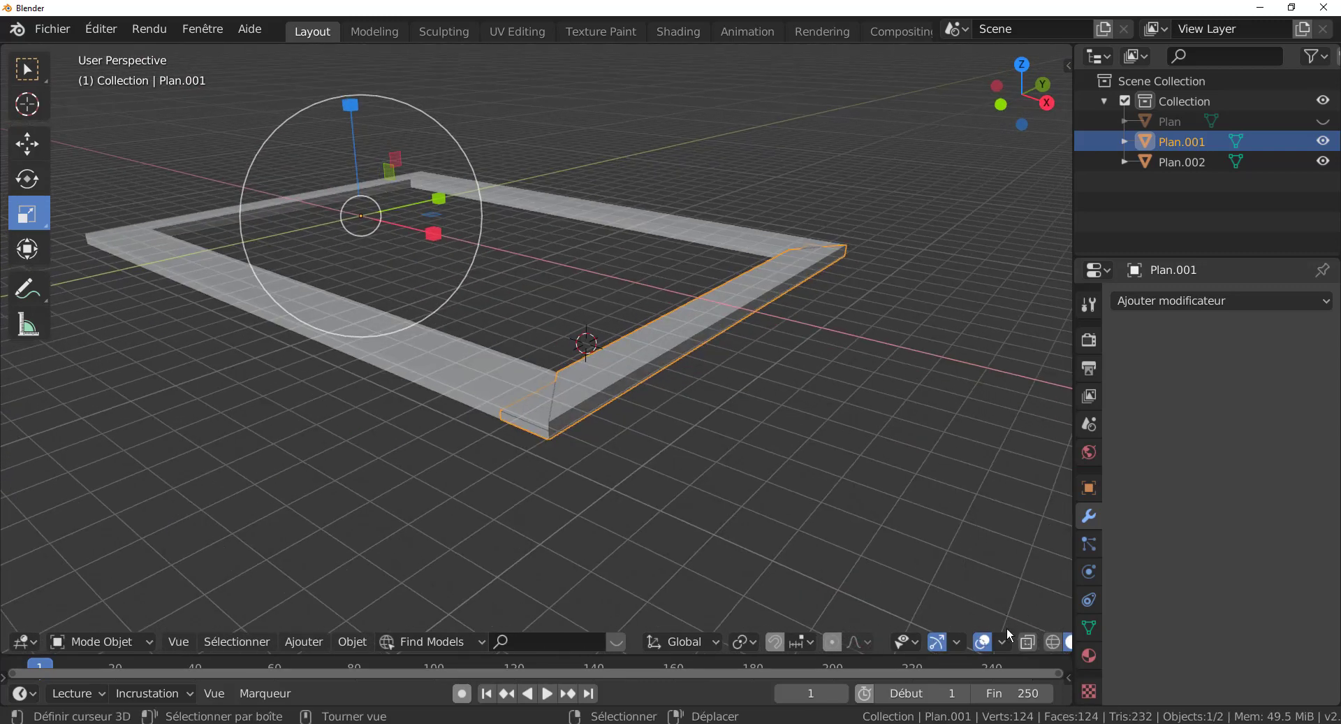
Step: Switch the scene's render engine to Workbench
{"action": "scroll", "coordinate": [1007, 635], "scroll_direction": "down", "scroll_amount": 4}
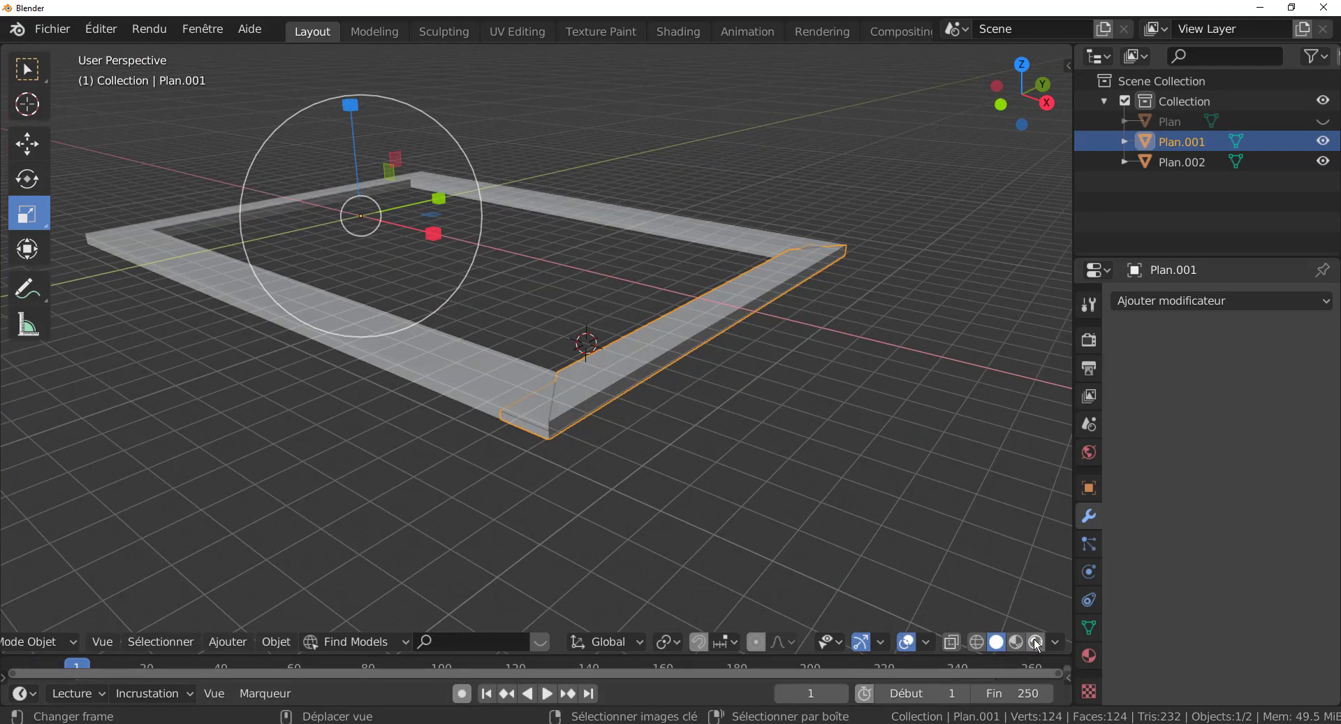
{"action": "left_click", "coordinate": [1193, 302]}
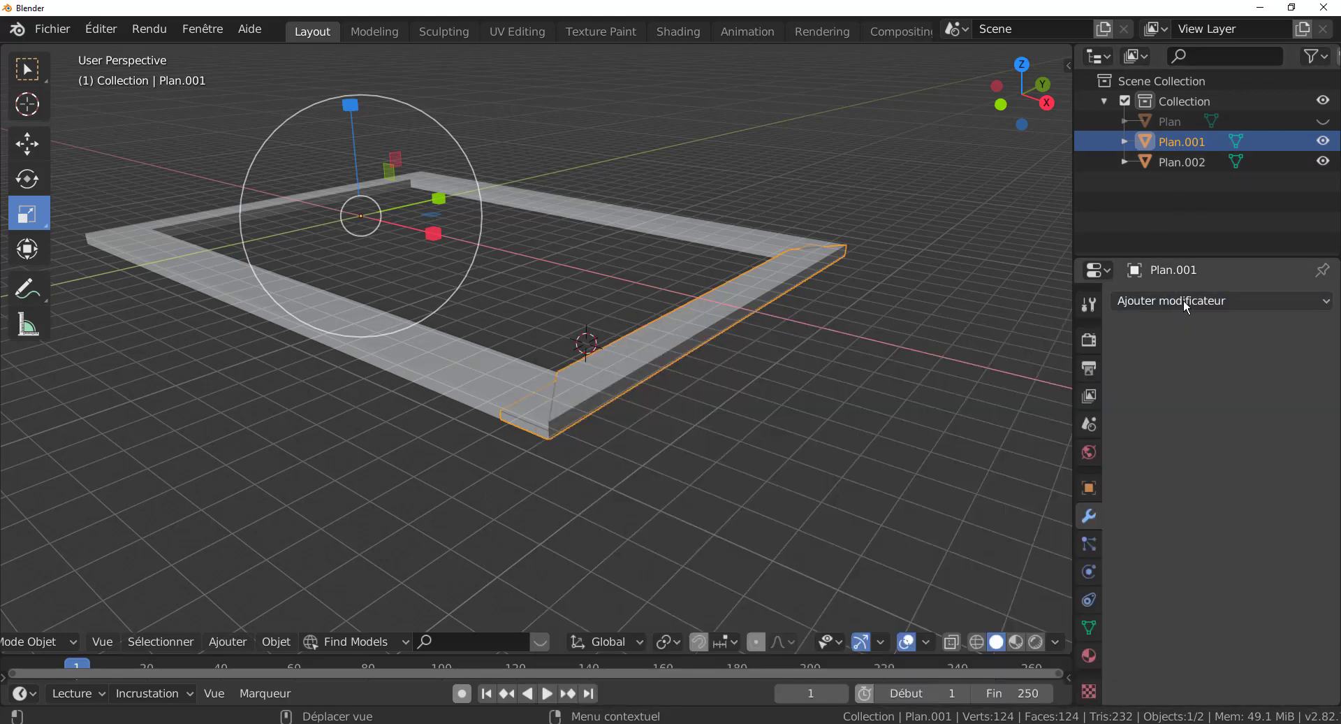
{"action": "left_click", "coordinate": [1183, 300]}
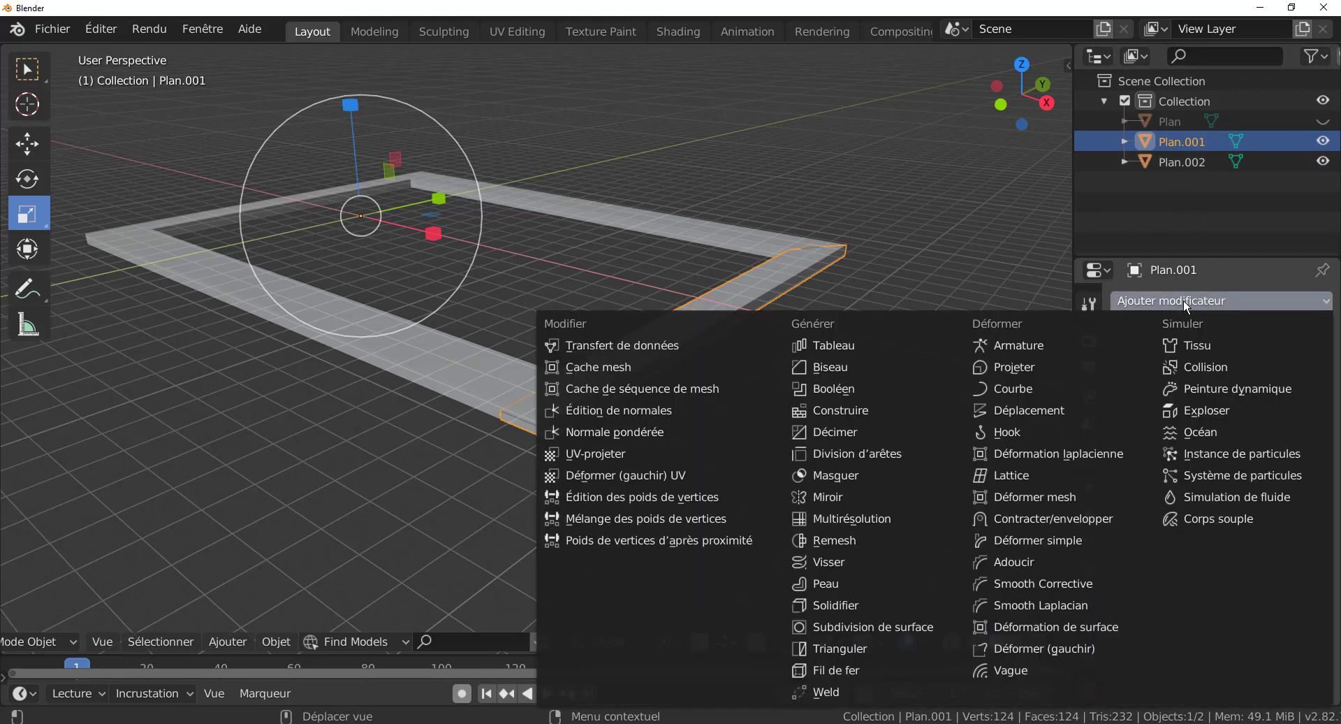
{"action": "left_click", "coordinate": [1088, 339]}
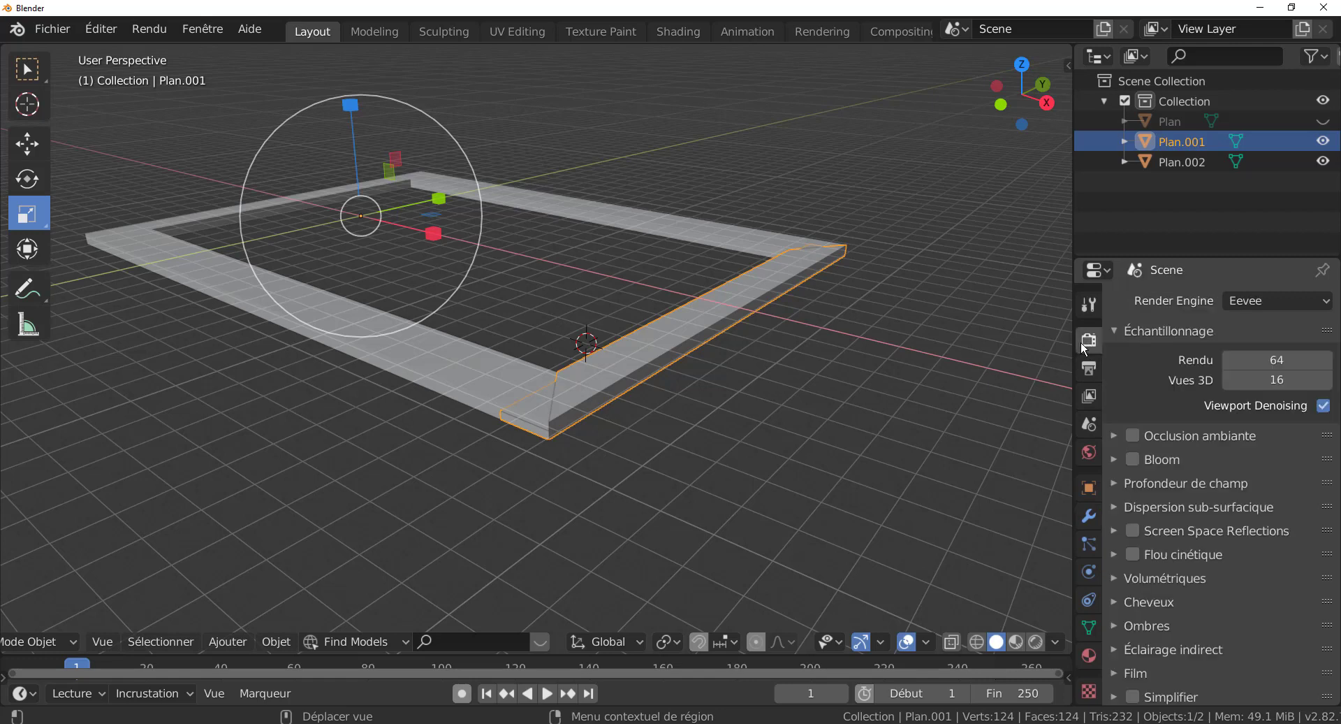
{"action": "left_click", "coordinate": [1251, 300]}
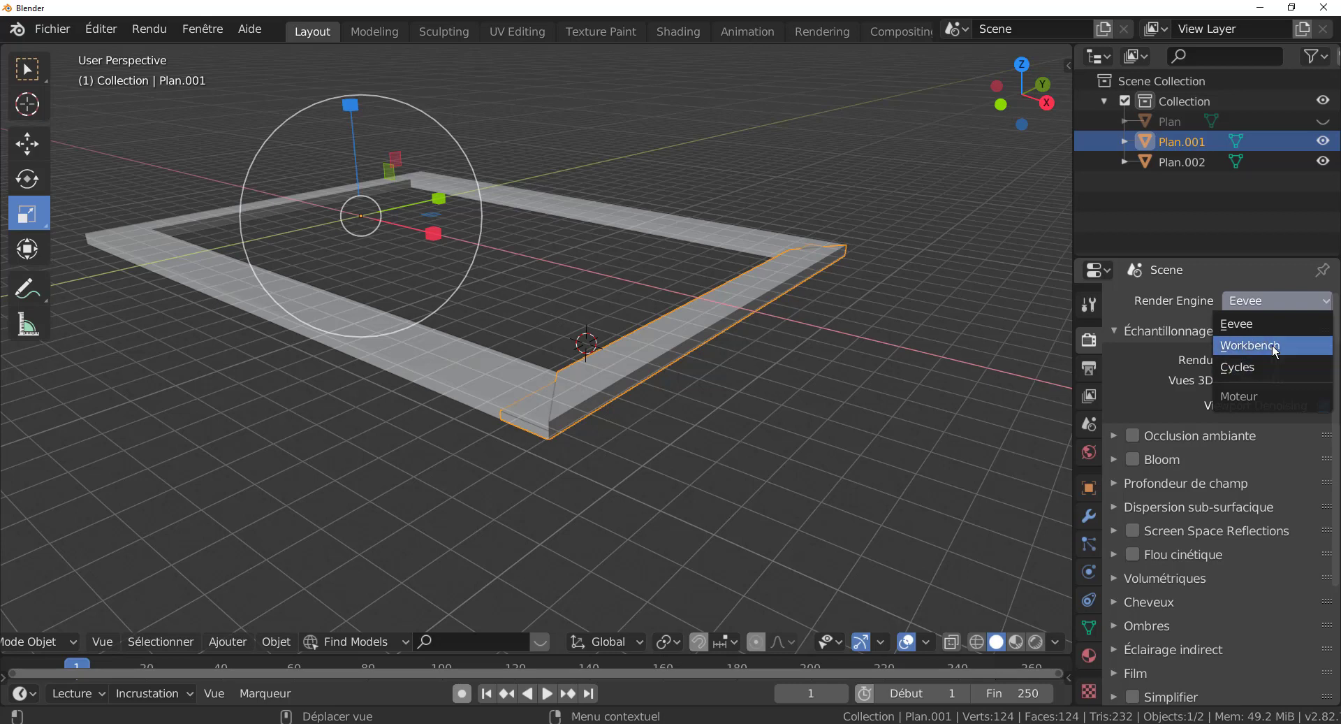
{"action": "left_click", "coordinate": [1272, 345]}
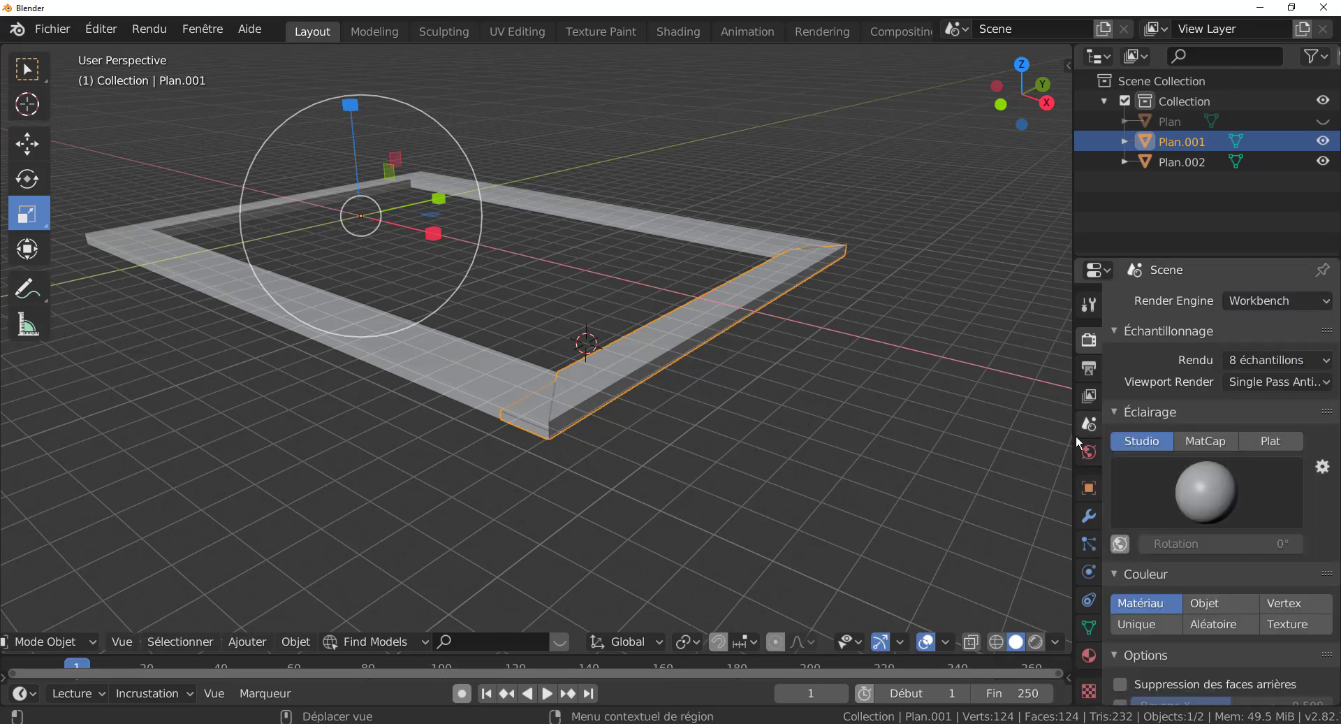
Step: Choose the third studio light for the Workbench lighting and set its colour mode to Aléatoire (random)
{"action": "left_click_drag", "start_coordinate": [1074, 437], "coordinate": [987, 437]}
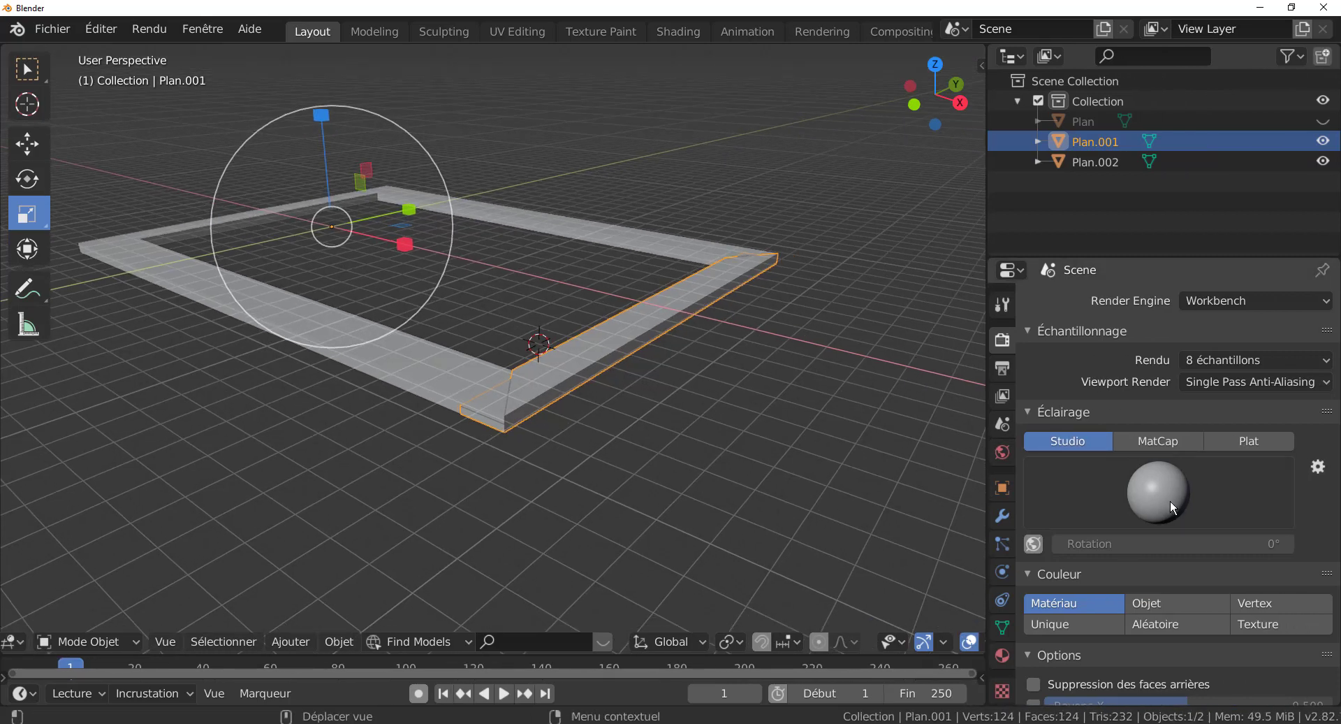
{"action": "left_click", "coordinate": [1160, 484]}
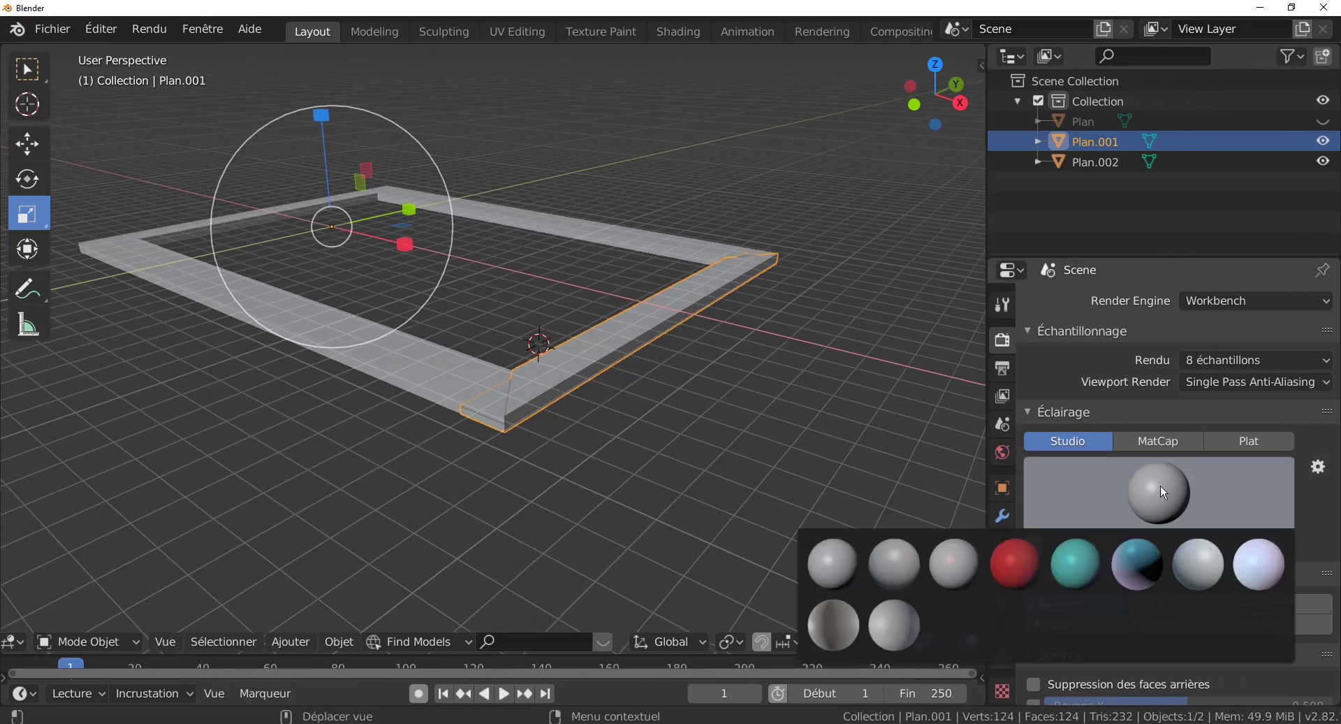
{"action": "left_click", "coordinate": [954, 563]}
{"action": "scroll", "coordinate": [1163, 543], "scroll_direction": "down", "scroll_amount": 3}
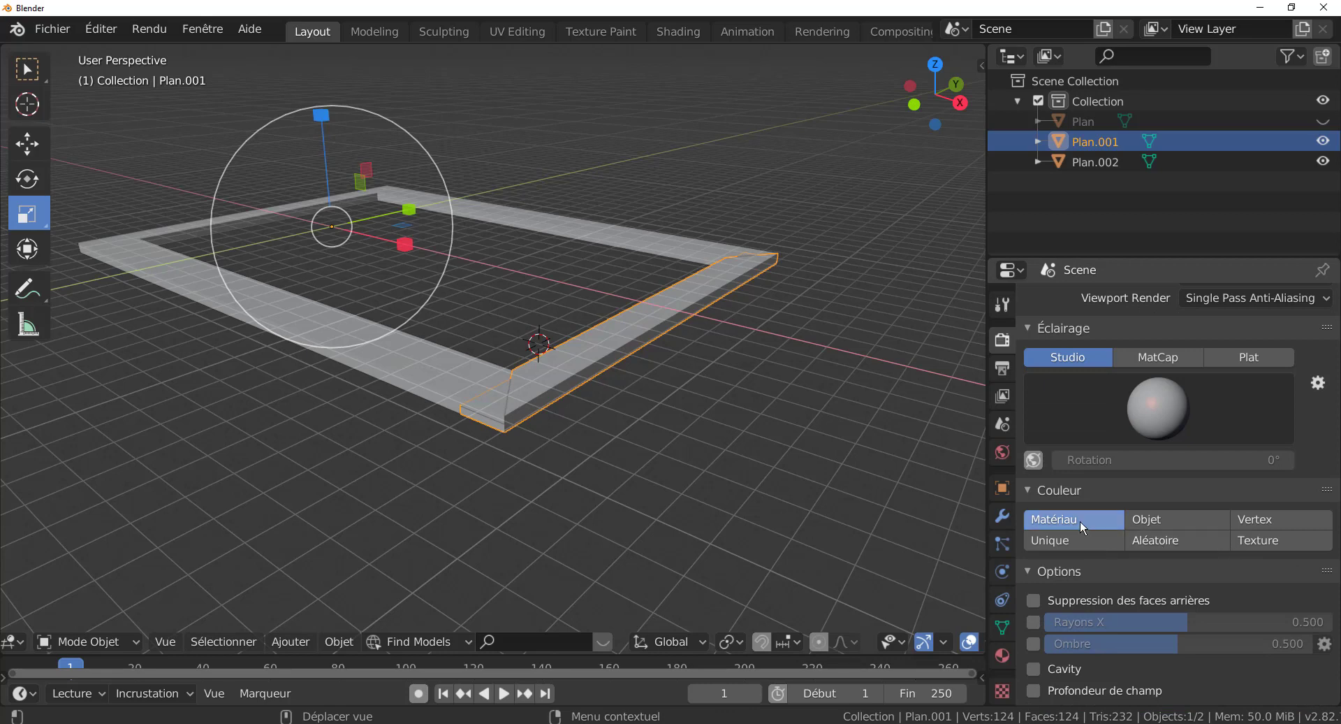
{"action": "left_click", "coordinate": [1165, 536]}
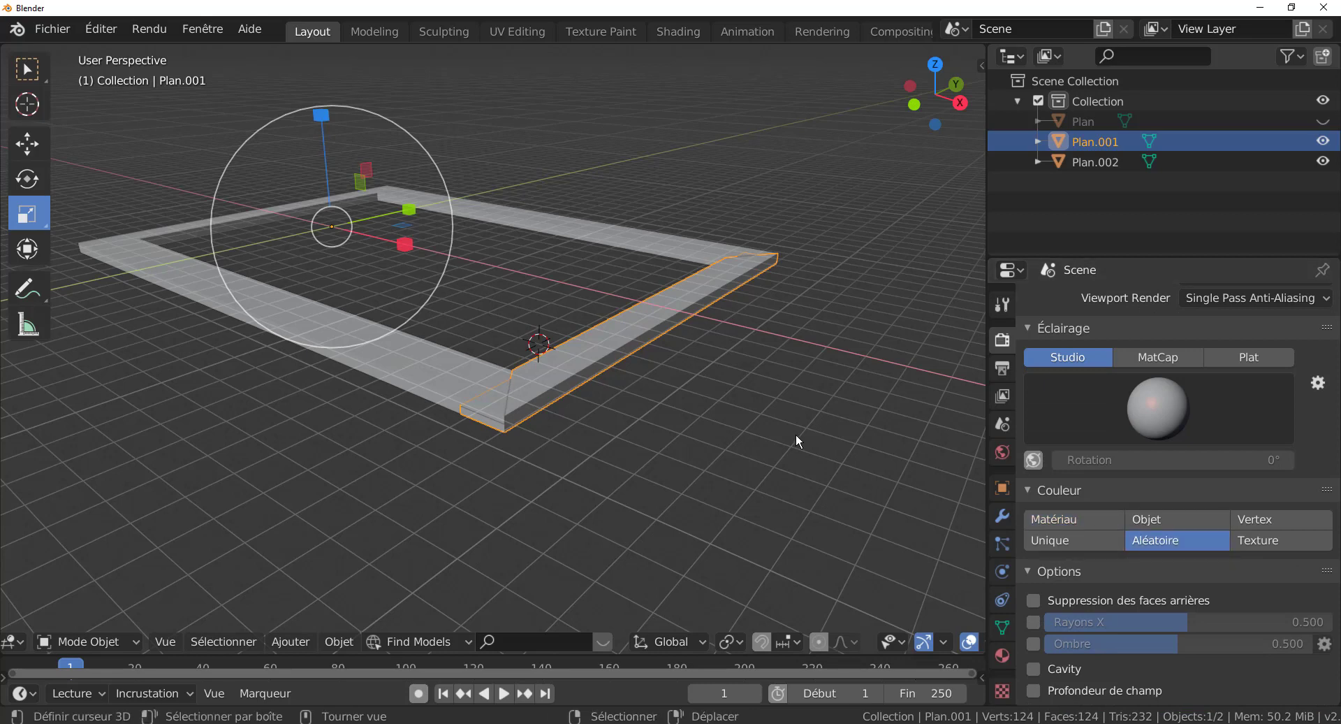
{"action": "scroll", "coordinate": [874, 637], "scroll_direction": "down", "scroll_amount": 5}
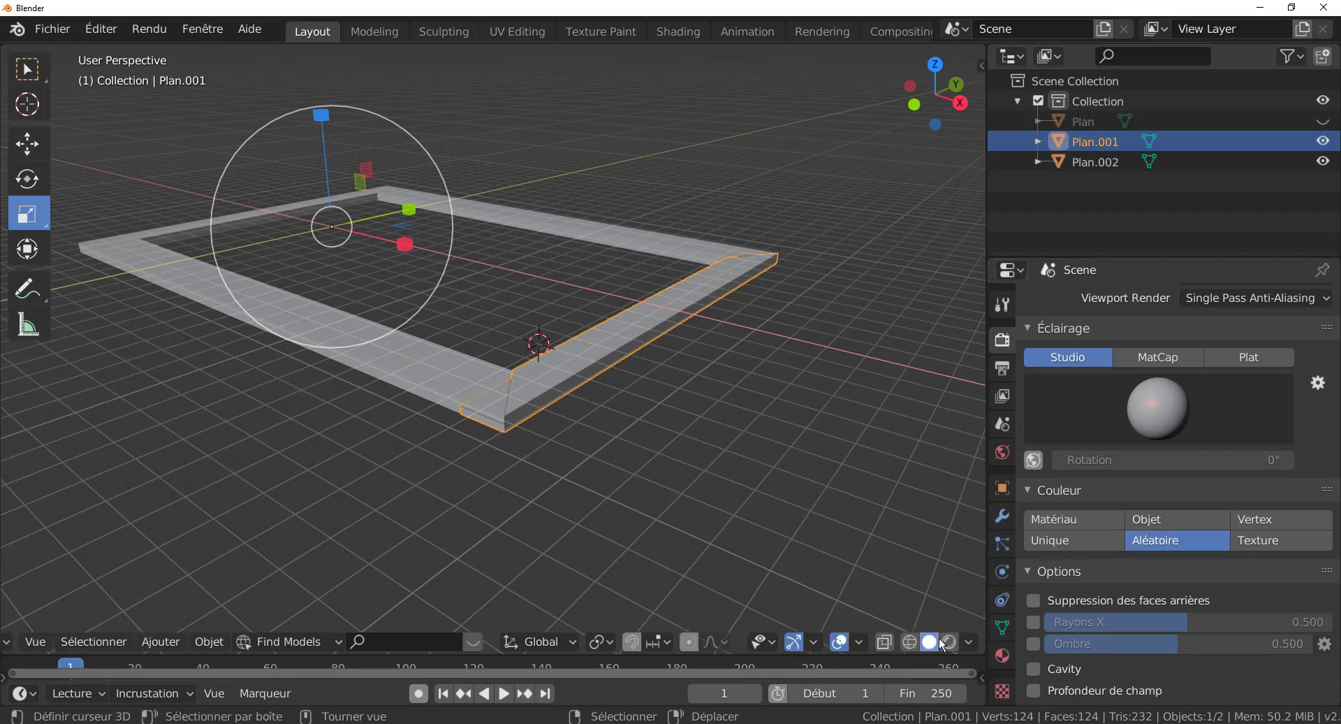
Step: Switch the 3D viewport to rendered shading and widen it to show the frame pieces in their random colours
{"action": "left_click", "coordinate": [948, 641]}
{"action": "scroll", "coordinate": [597, 497], "scroll_direction": "up", "scroll_amount": 2}
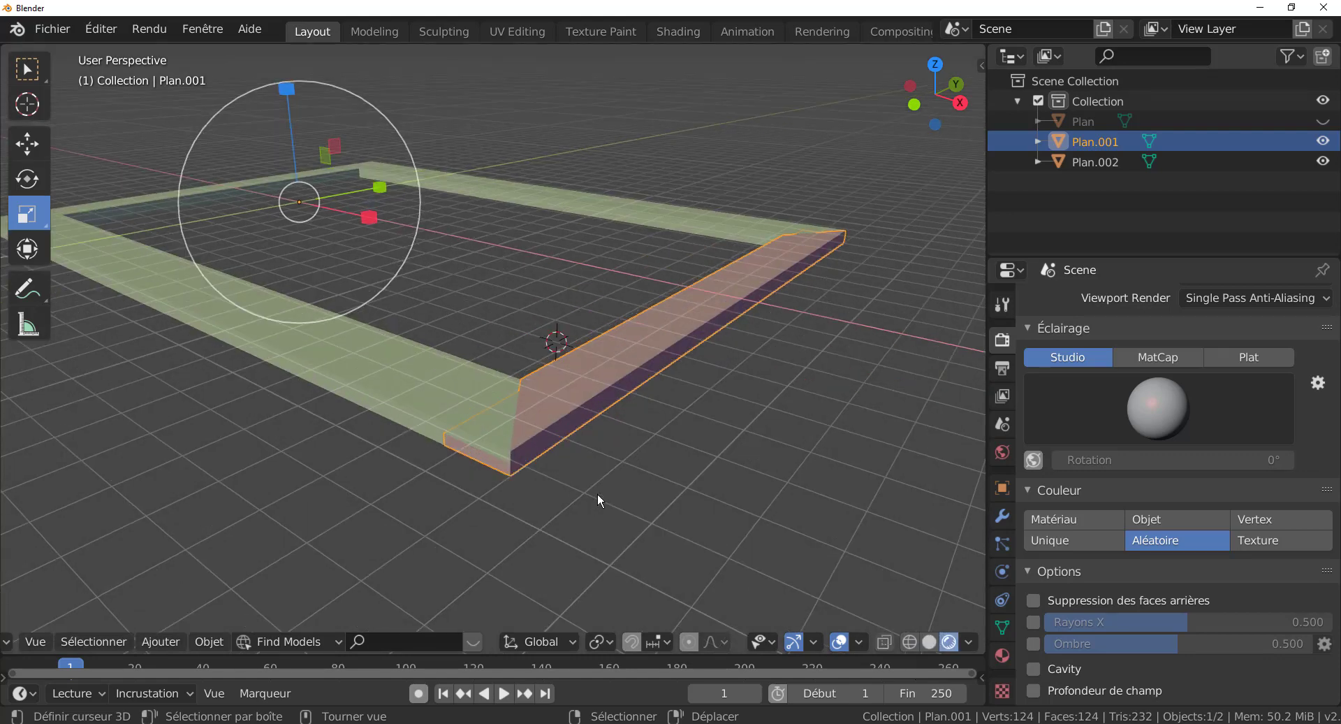
{"action": "middle_click_drag", "start_coordinate": [785, 509], "coordinate": [732, 501]}
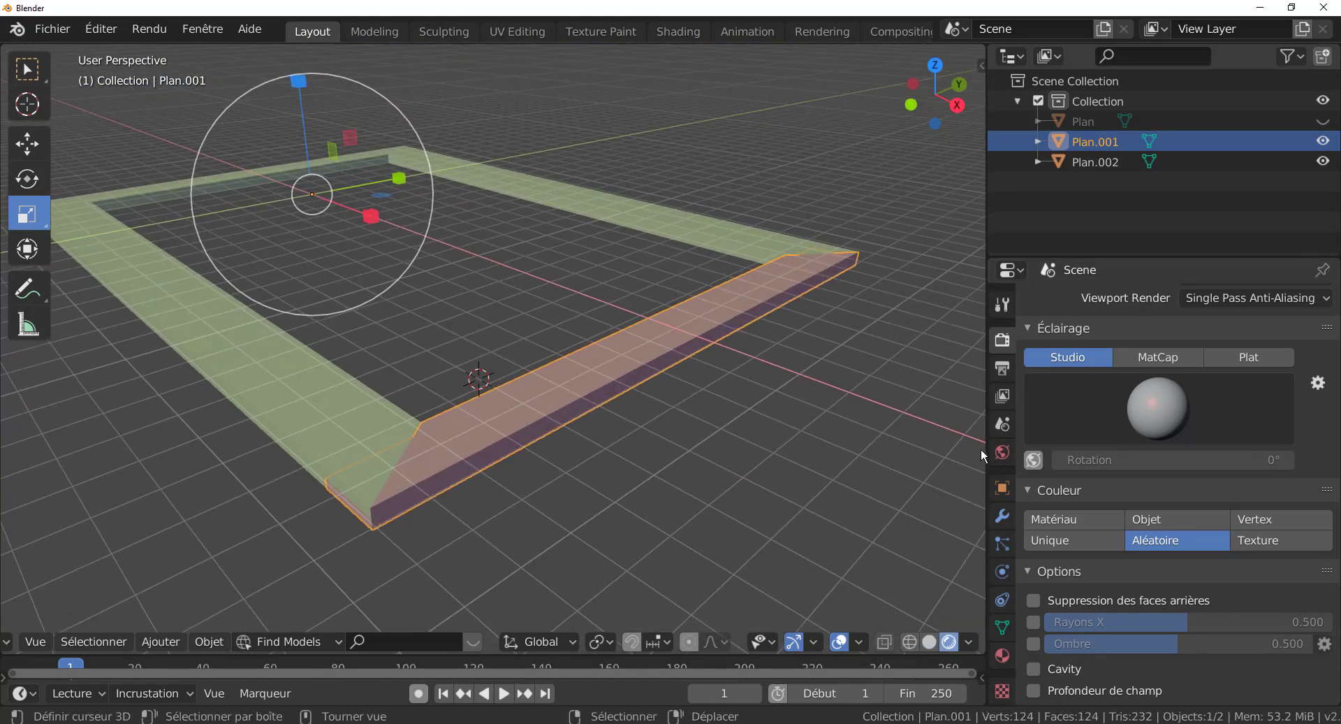
{"action": "left_click_drag", "start_coordinate": [985, 442], "coordinate": [1120, 447]}
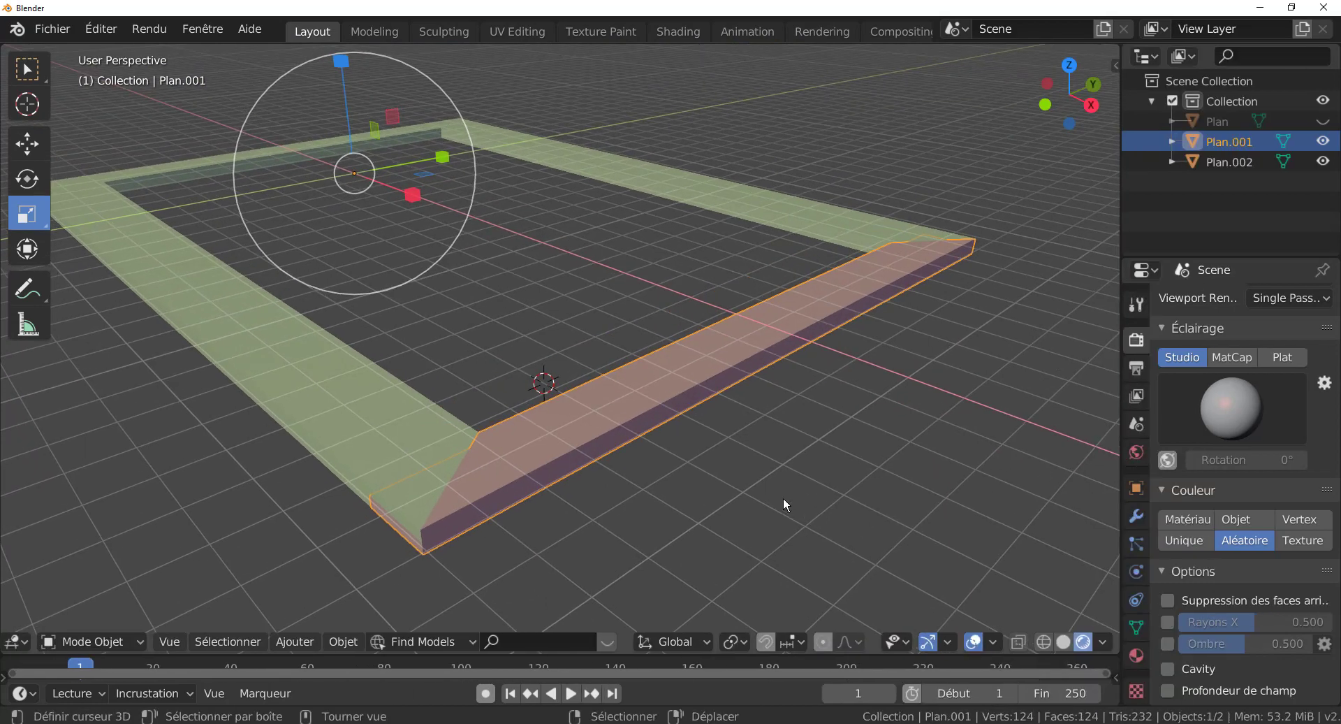
{"action": "middle_click_drag", "start_coordinate": [783, 497], "coordinate": [685, 459]}
{"action": "scroll", "coordinate": [599, 502], "scroll_direction": "up", "scroll_amount": 3}
Step: Try moving the separated +X side piece away from the frame and examine the corner lap joint
{"action": "key", "text": "g"}
{"action": "key", "text": "Escape"}
{"action": "key", "text": "g"}
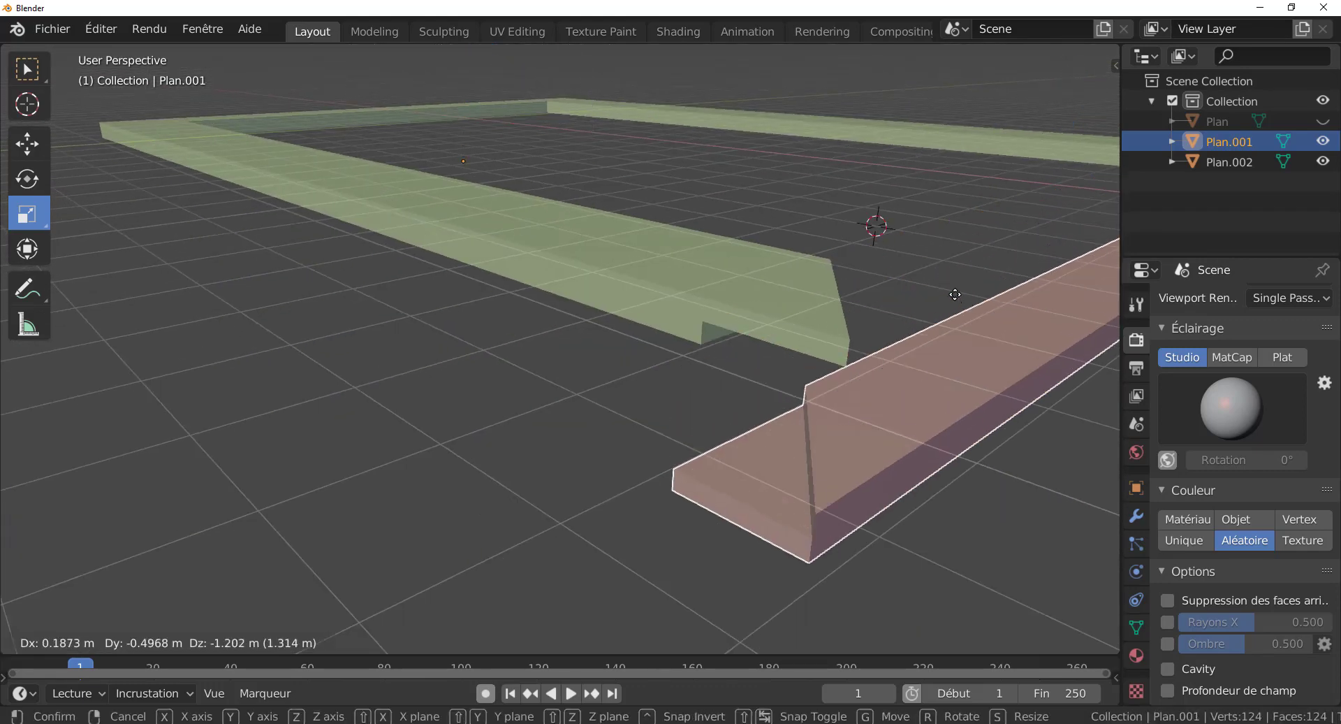
{"action": "key", "text": "Escape"}
{"action": "middle_click_drag", "start_coordinate": [952, 293], "coordinate": [756, 331]}
{"action": "key", "text": "g"}
{"action": "key", "text": "Escape"}
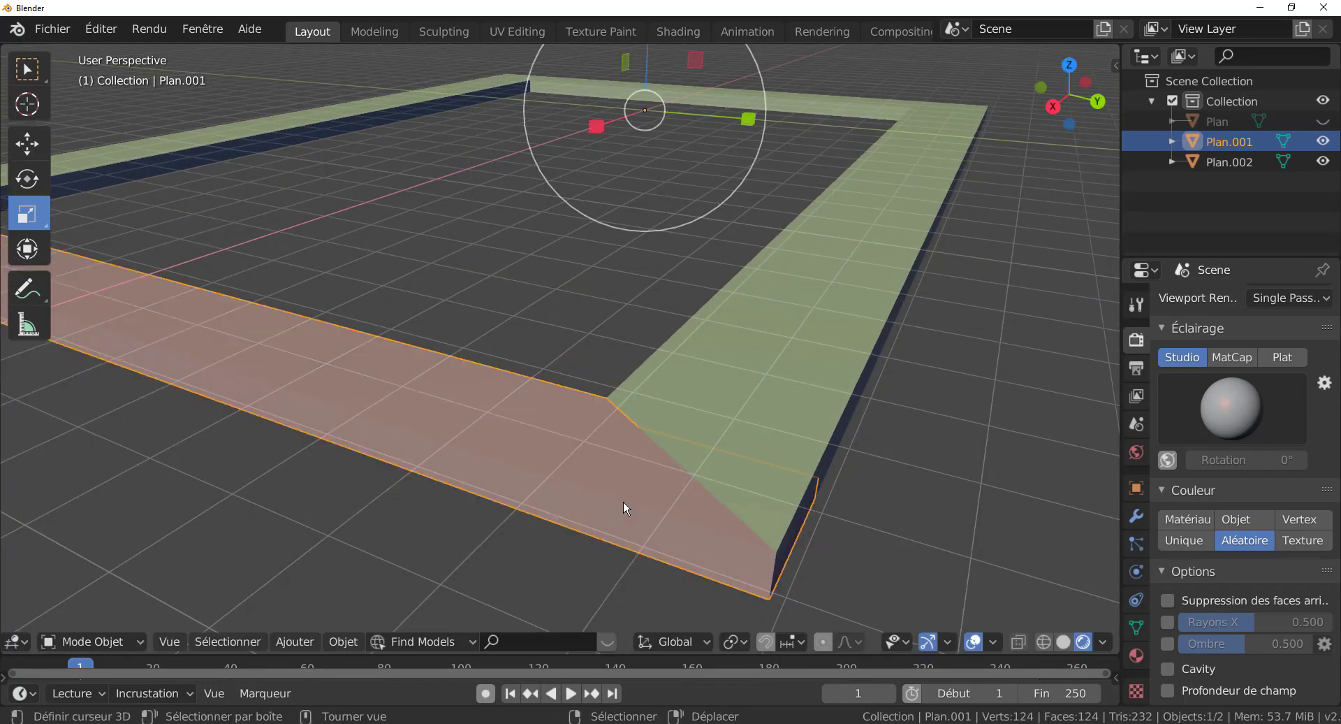
{"action": "middle_click_drag", "start_coordinate": [623, 502], "coordinate": [651, 475]}
{"action": "scroll", "coordinate": [789, 472], "scroll_direction": "up", "scroll_amount": 1}
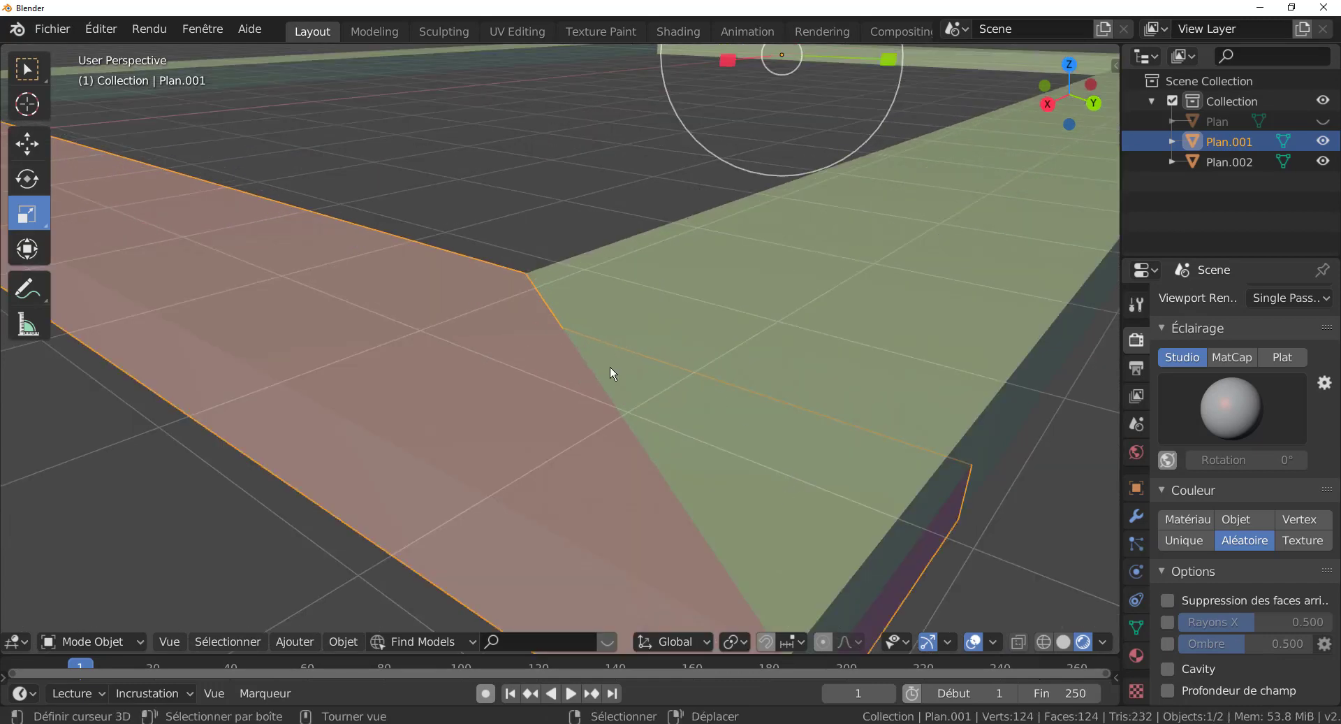
{"action": "scroll", "coordinate": [610, 366], "scroll_direction": "down", "scroll_amount": 2}
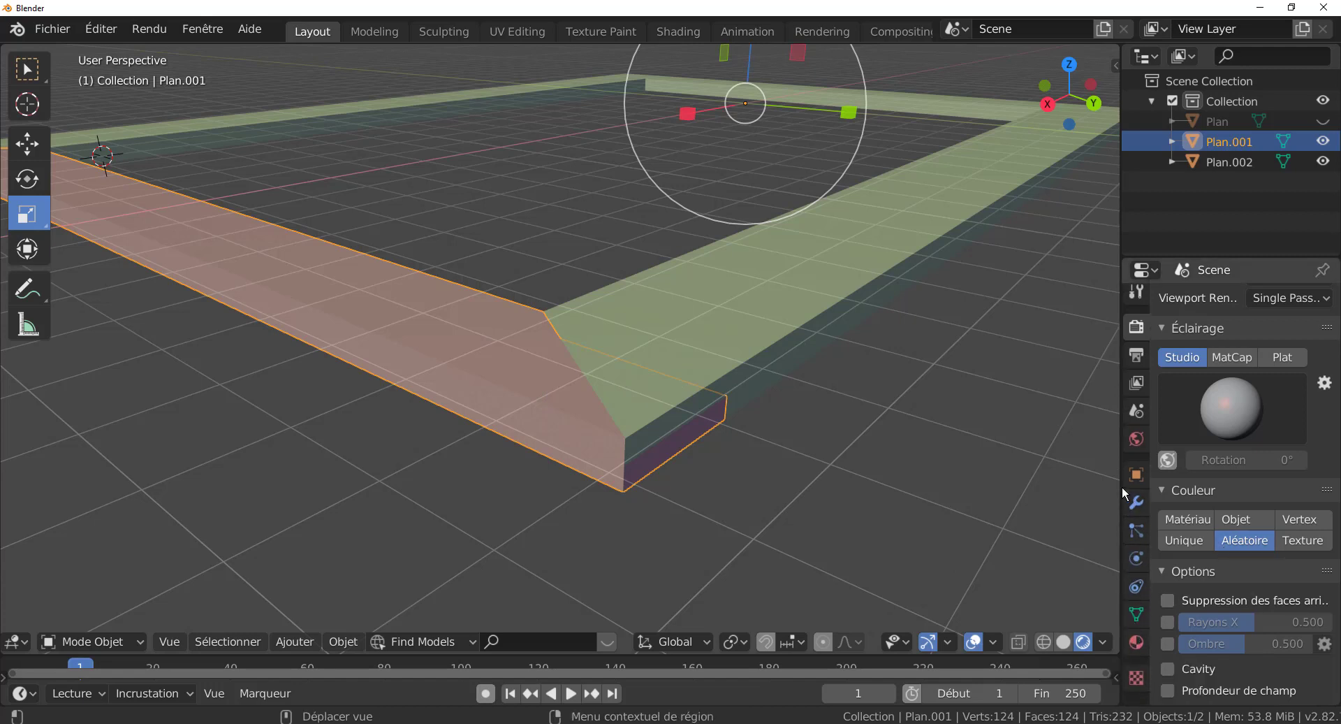
Step: Widen the render properties and turn on Ombre (shadow) in the Workbench options
{"action": "left_click_drag", "start_coordinate": [1122, 484], "coordinate": [963, 497]}
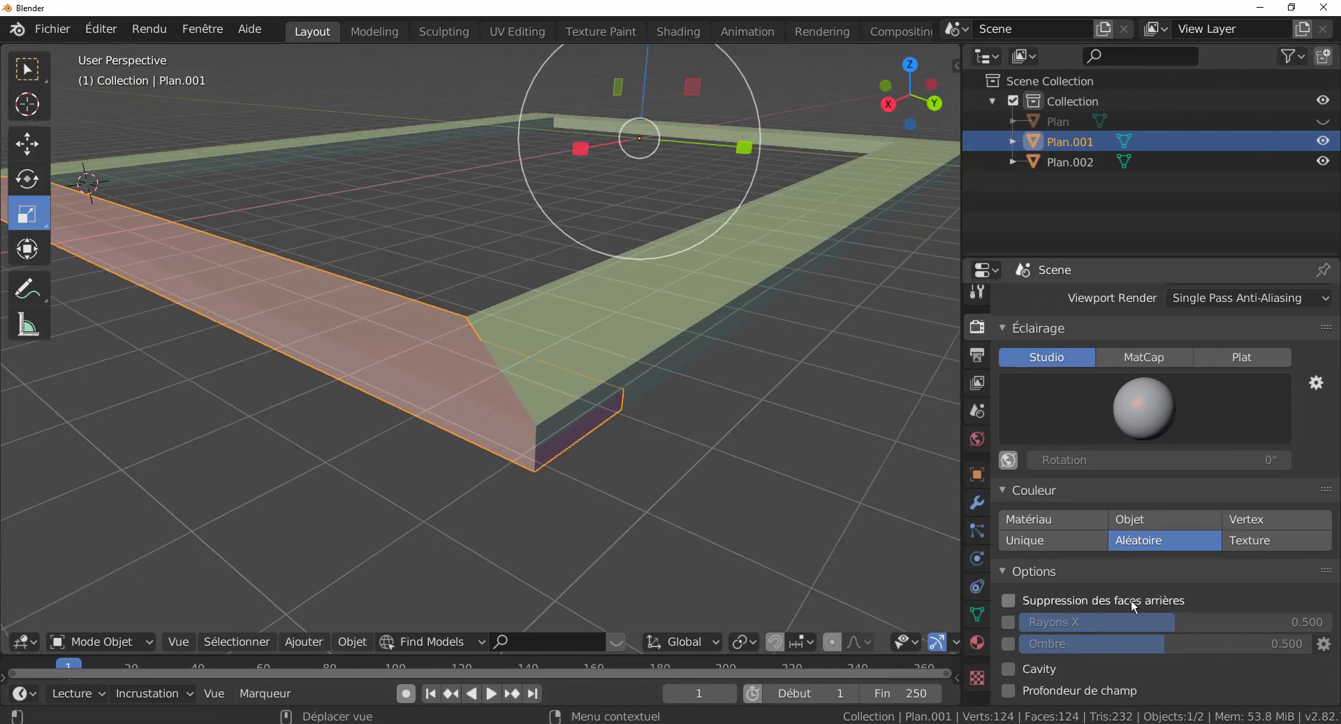
{"action": "scroll", "coordinate": [1103, 609], "scroll_direction": "down", "scroll_amount": 1}
{"action": "left_click", "coordinate": [1007, 614]}
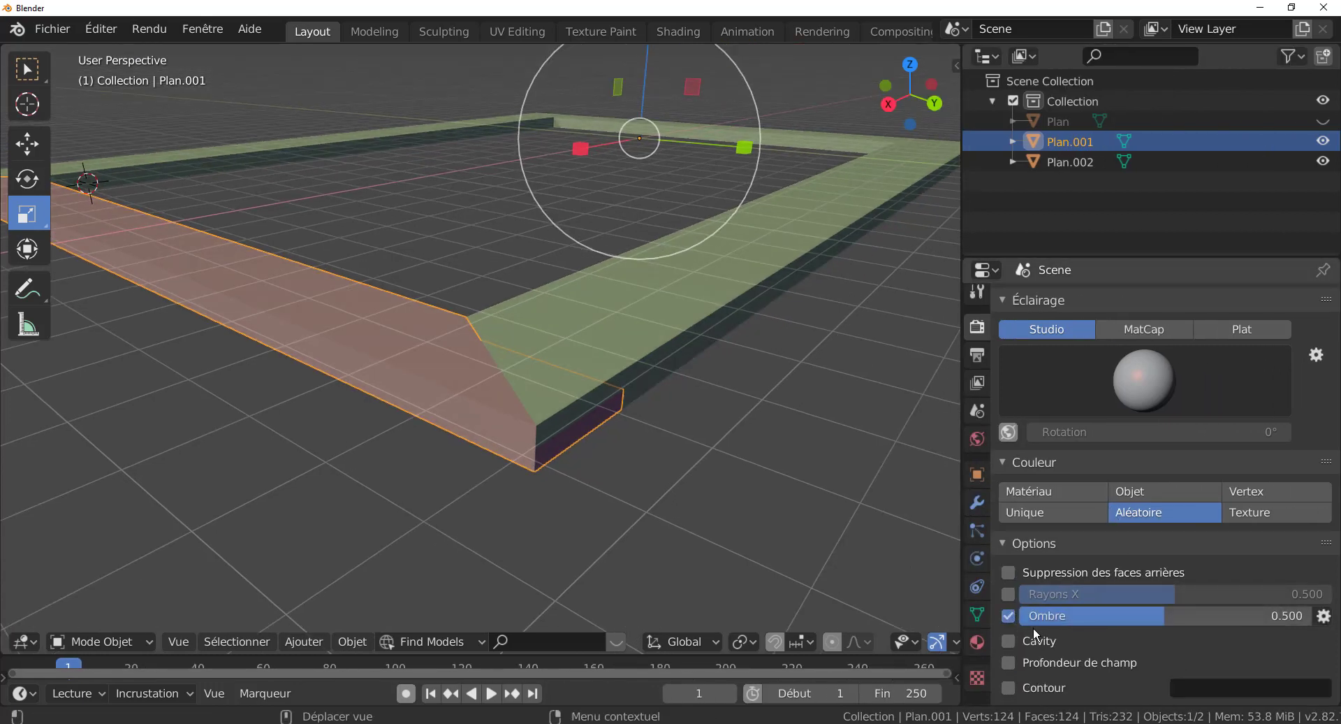
Step: Enable Cavity with type Les deux (both) and set its screen-space Ridge to 1.021 and Valley to 1.425
{"action": "scroll", "coordinate": [1085, 643], "scroll_direction": "down", "scroll_amount": 3}
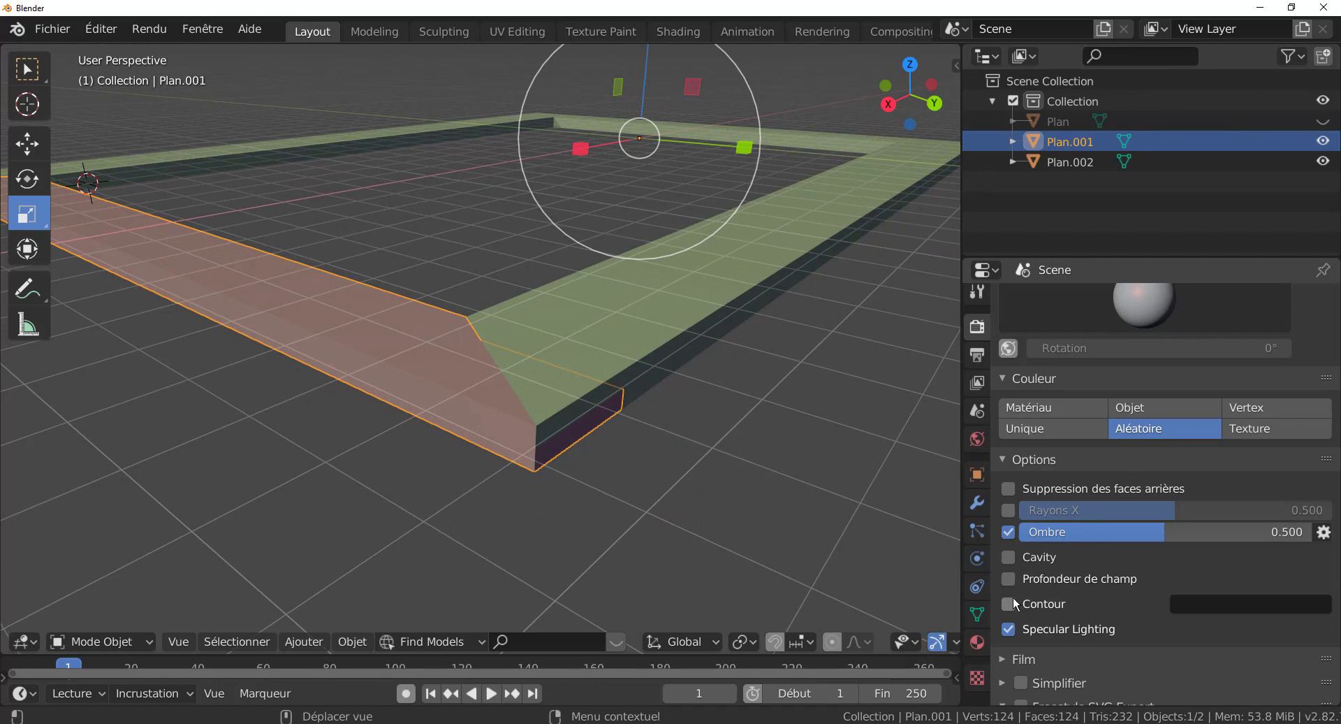
{"action": "left_click", "coordinate": [1007, 557]}
{"action": "scroll", "coordinate": [1066, 638], "scroll_direction": "down", "scroll_amount": 1}
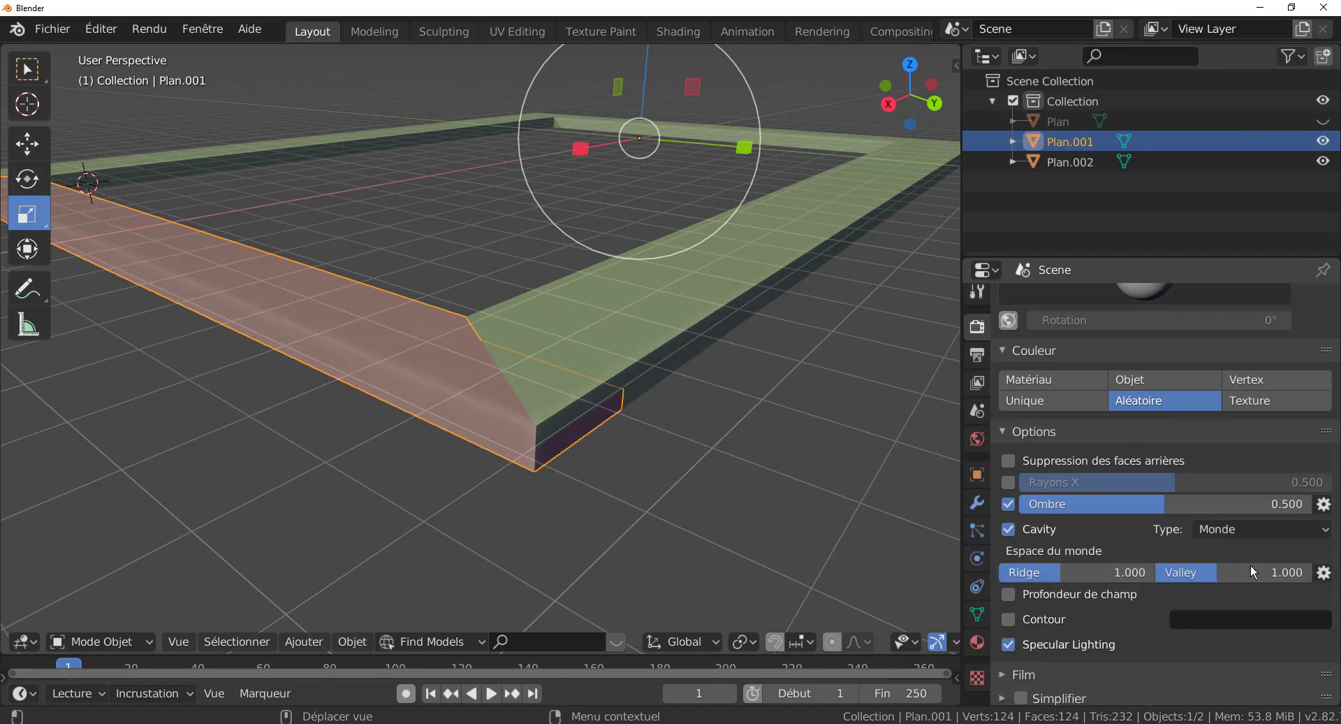
{"action": "left_click", "coordinate": [1262, 528]}
{"action": "left_click", "coordinate": [1264, 596]}
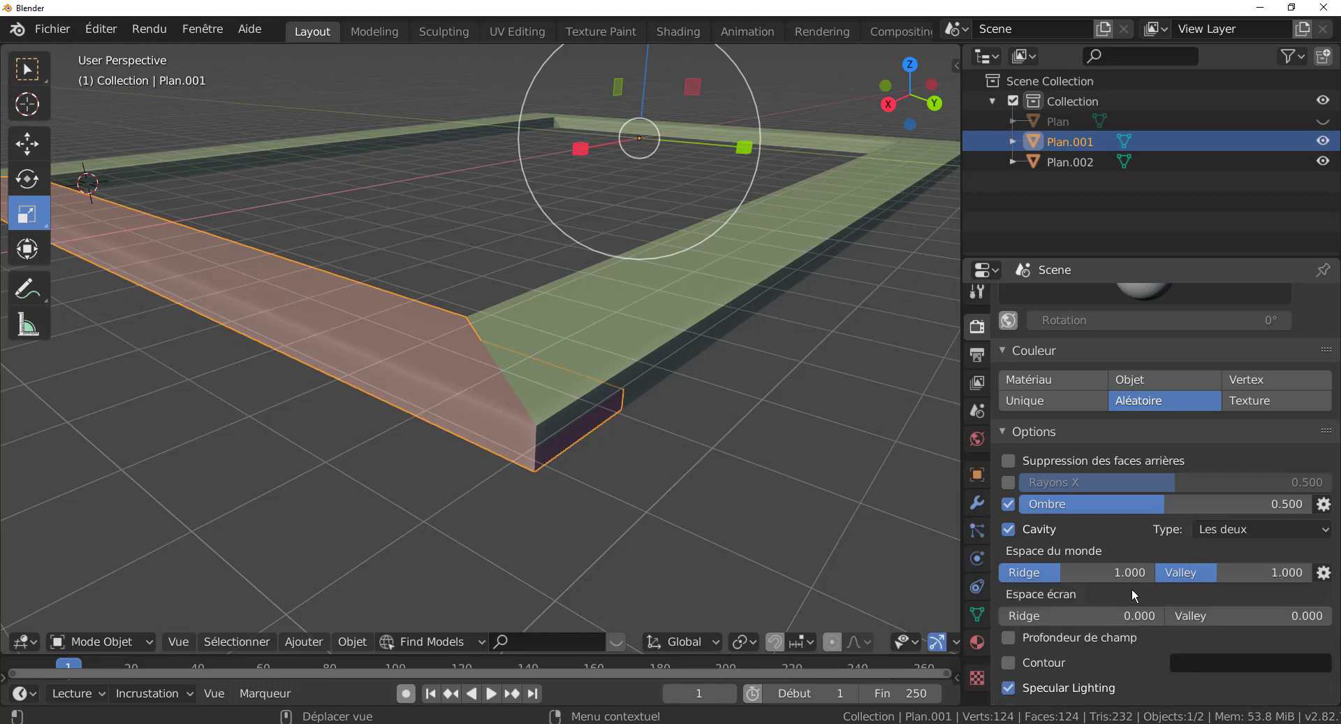
{"action": "left_click_drag", "start_coordinate": [1021, 615], "coordinate": [1082, 614]}
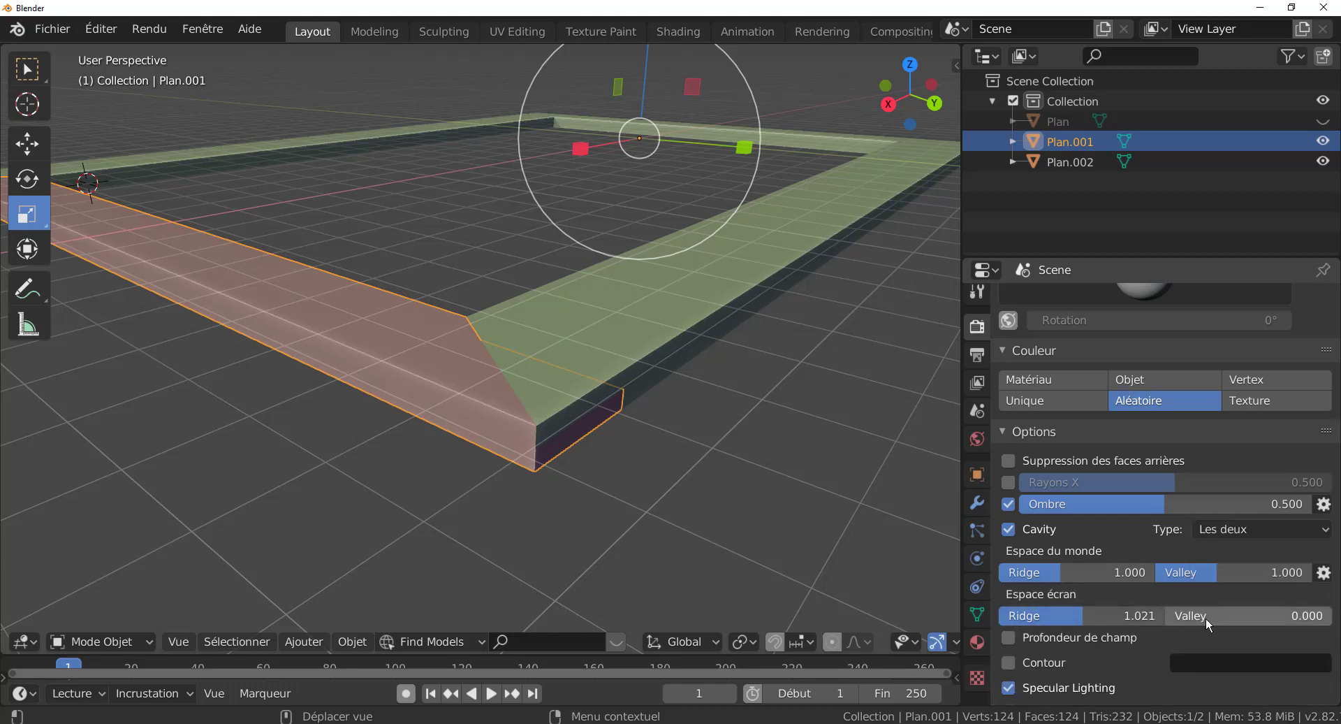
{"action": "left_click_drag", "start_coordinate": [1181, 615], "coordinate": [1282, 615]}
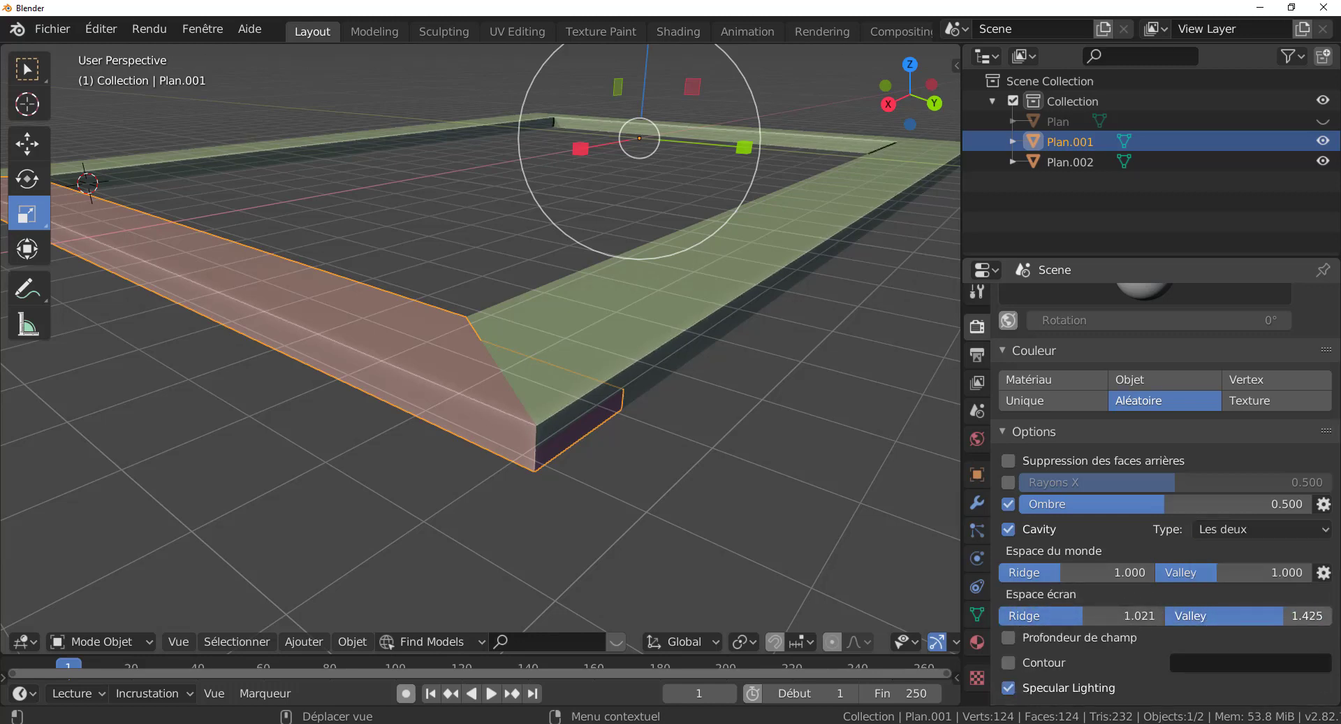
Step: Turn on Contour with a white colour and deselect all objects to check the outlined edges of the frame
{"action": "left_click", "coordinate": [1012, 662]}
{"action": "left_click", "coordinate": [1218, 660]}
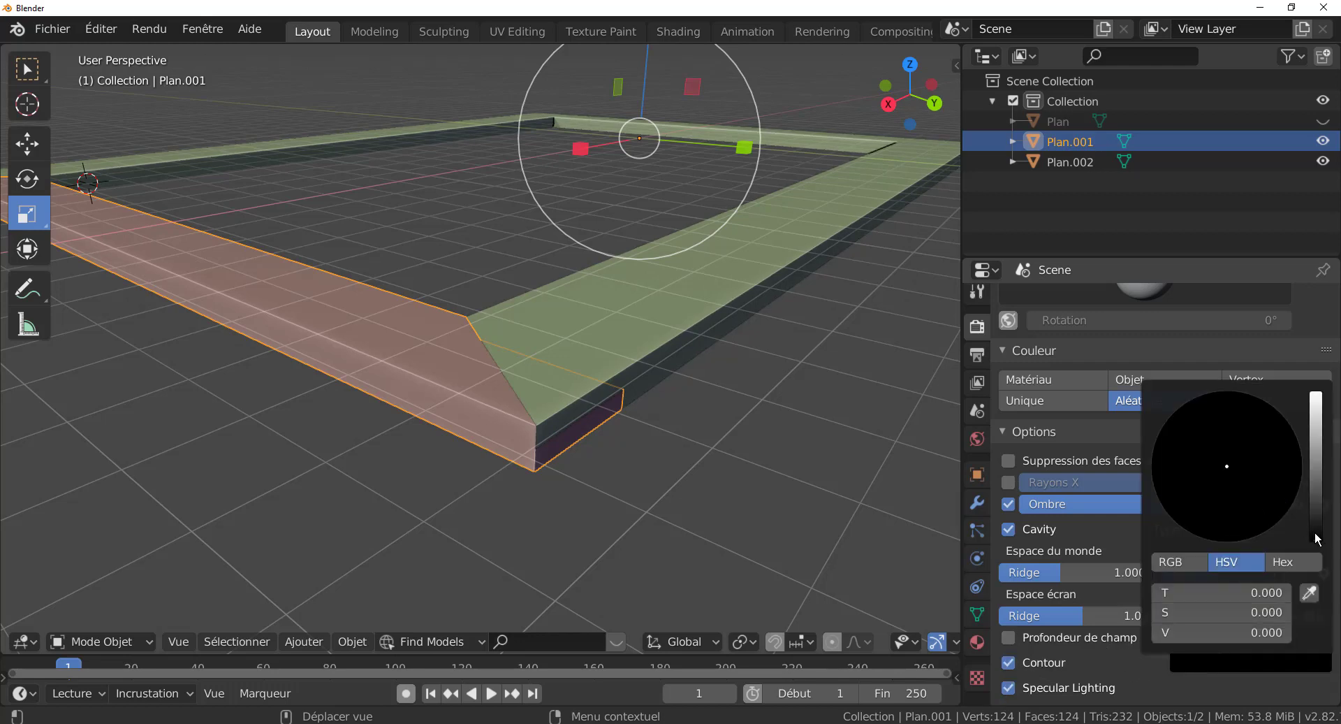
{"action": "left_click_drag", "start_coordinate": [1316, 538], "coordinate": [1315, 394]}
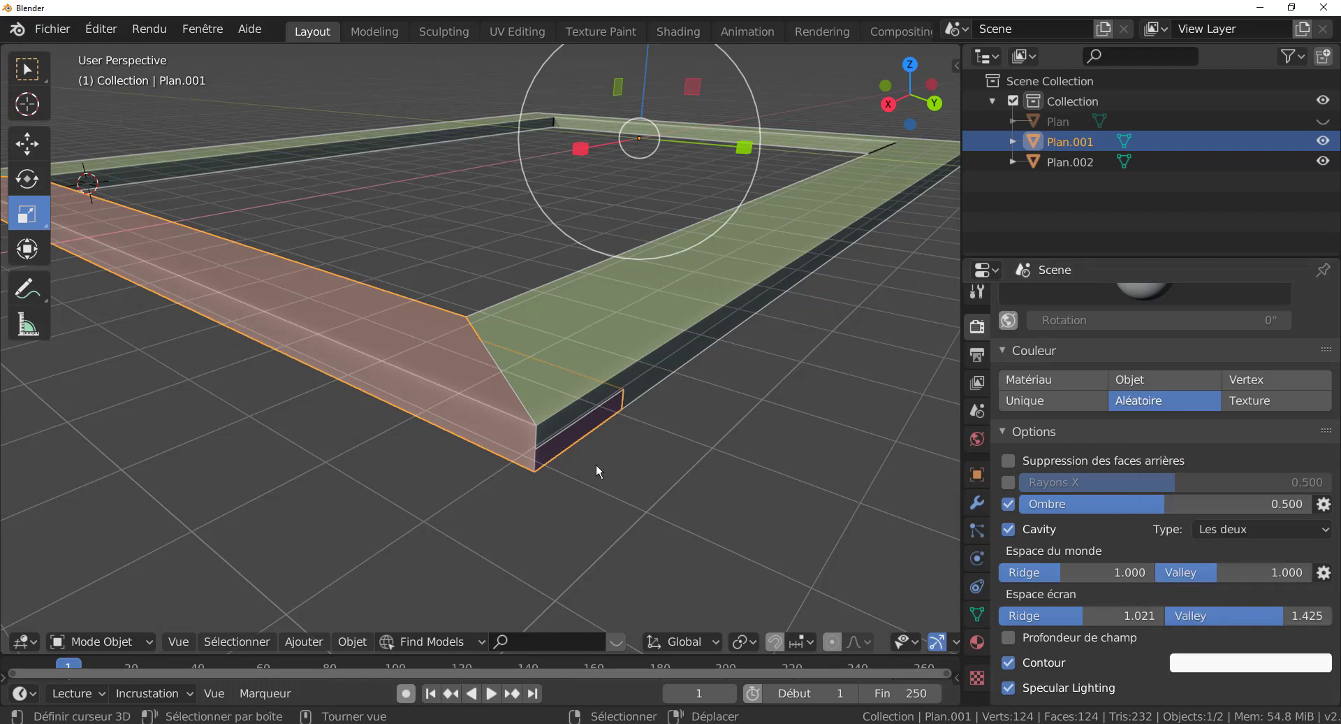
{"action": "scroll", "coordinate": [591, 460], "scroll_direction": "up", "scroll_amount": 3}
{"action": "scroll", "coordinate": [604, 522], "scroll_direction": "down", "scroll_amount": 4}
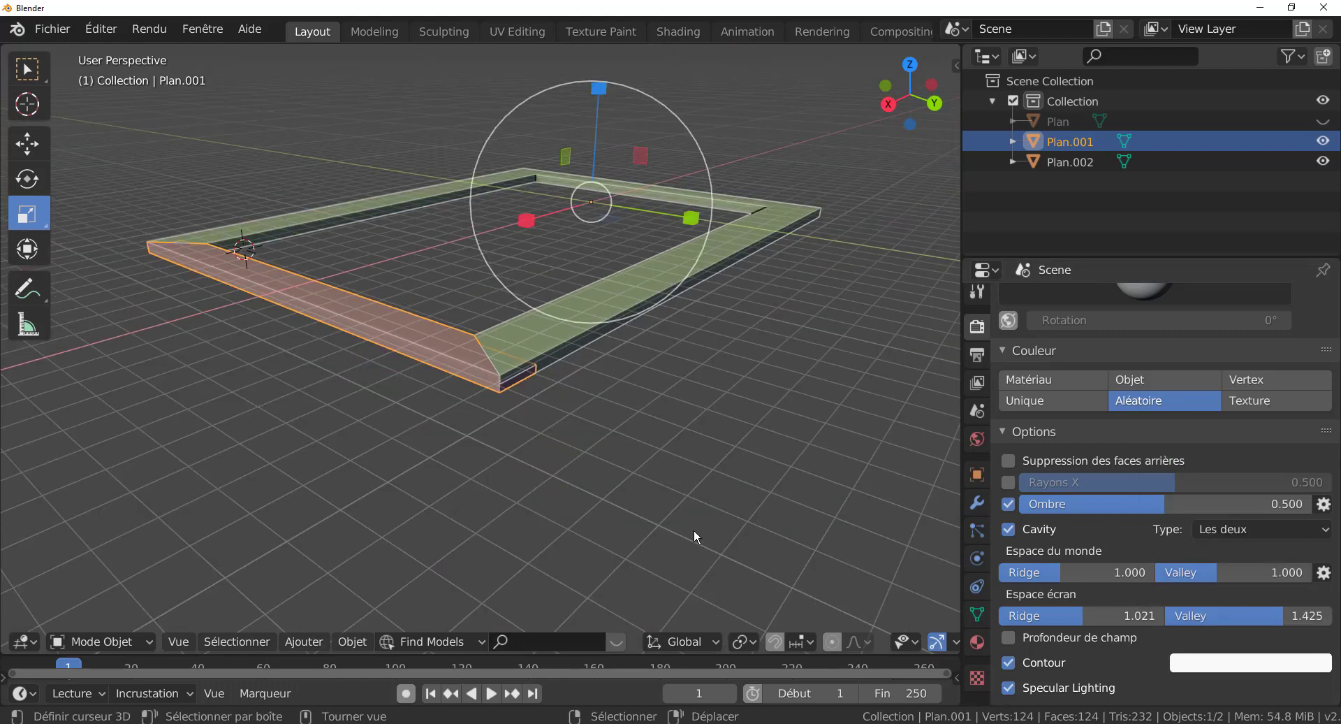
{"action": "left_click", "coordinate": [694, 529]}
{"action": "scroll", "coordinate": [631, 526], "scroll_direction": "up", "scroll_amount": 4}
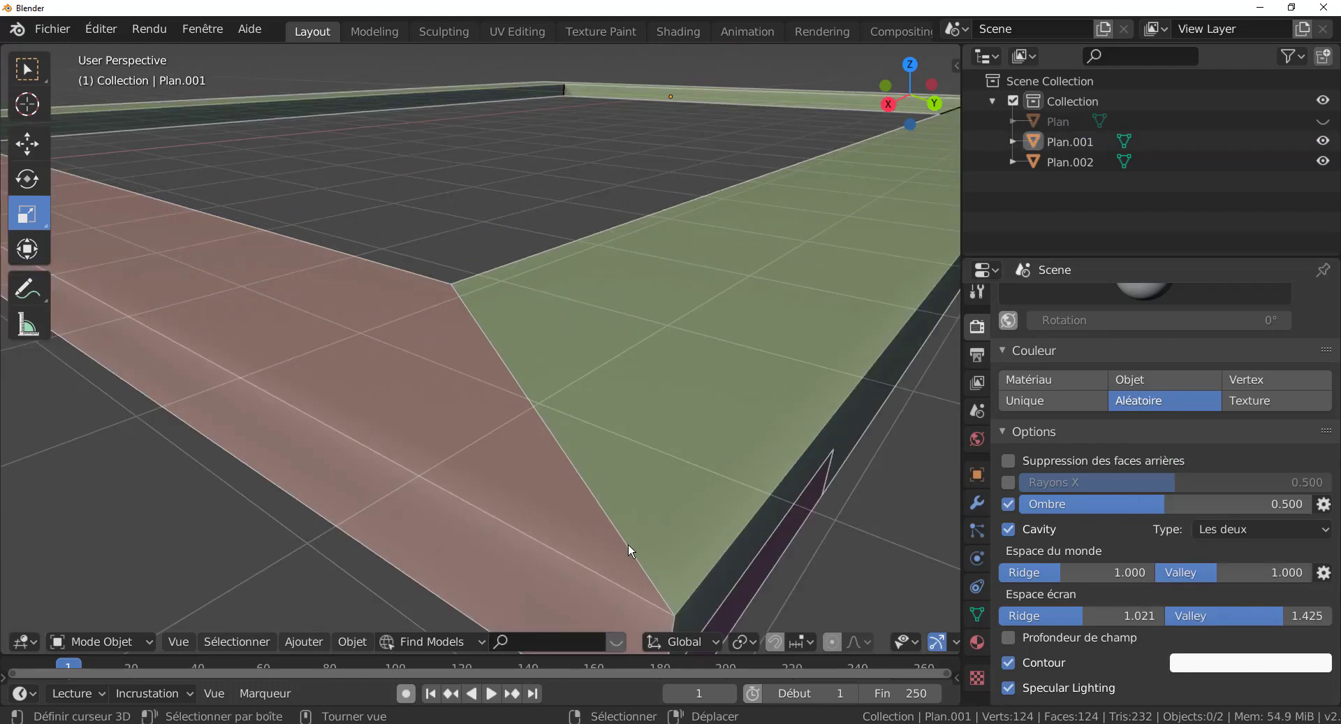
{"action": "scroll", "coordinate": [628, 549], "scroll_direction": "down", "scroll_amount": 5}
Step: Enable Utiliser courbes under Gestion des couleurs and bend the combined curve down through a point at X 0.86848, Y 0.62931
{"action": "scroll", "coordinate": [1147, 565], "scroll_direction": "down", "scroll_amount": 4}
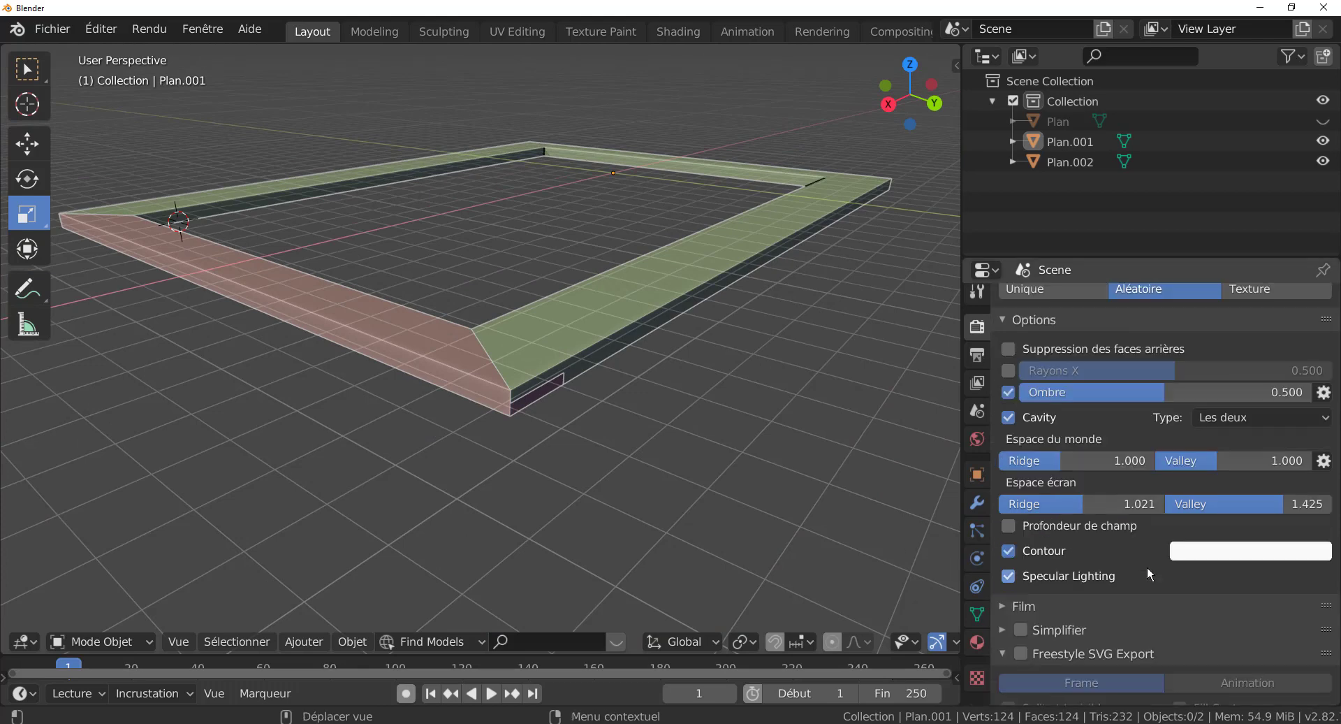
{"action": "middle_click_drag", "start_coordinate": [549, 457], "coordinate": [537, 451]}
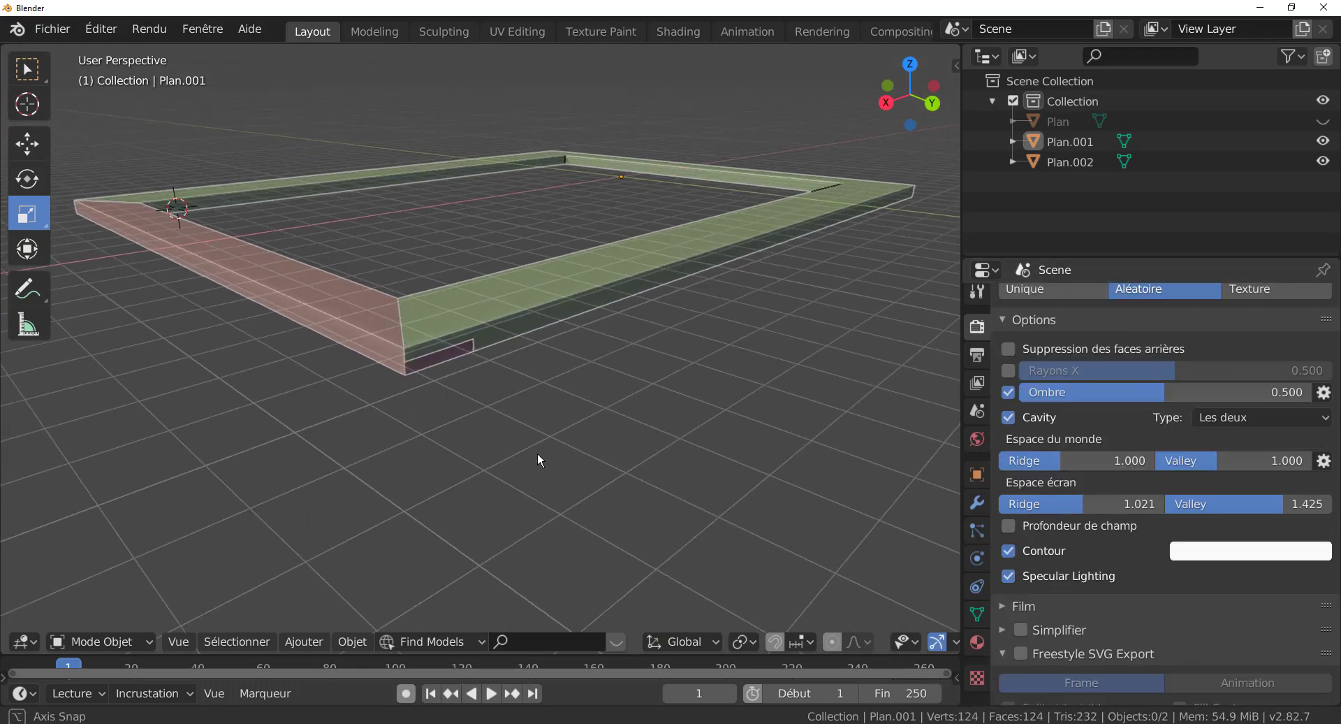
{"action": "scroll", "coordinate": [1107, 531], "scroll_direction": "down", "scroll_amount": 2}
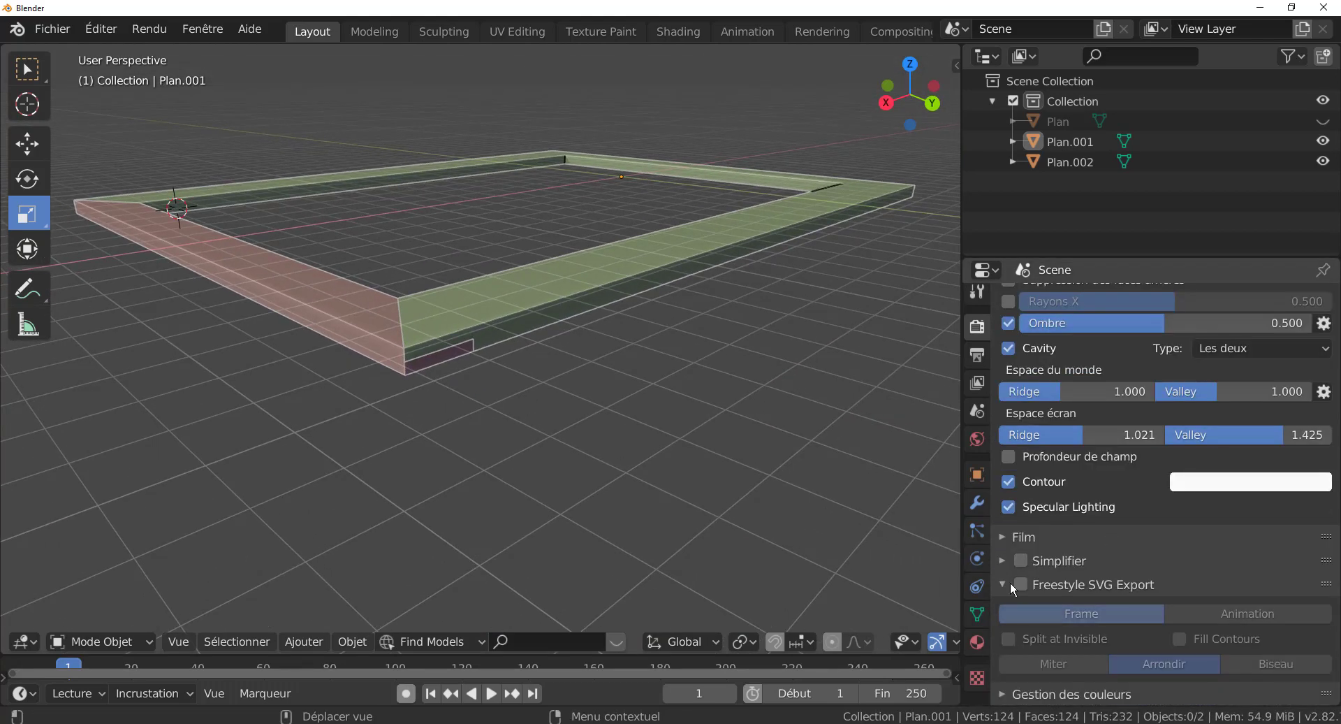
{"action": "scroll", "coordinate": [1103, 581], "scroll_direction": "down", "scroll_amount": 6}
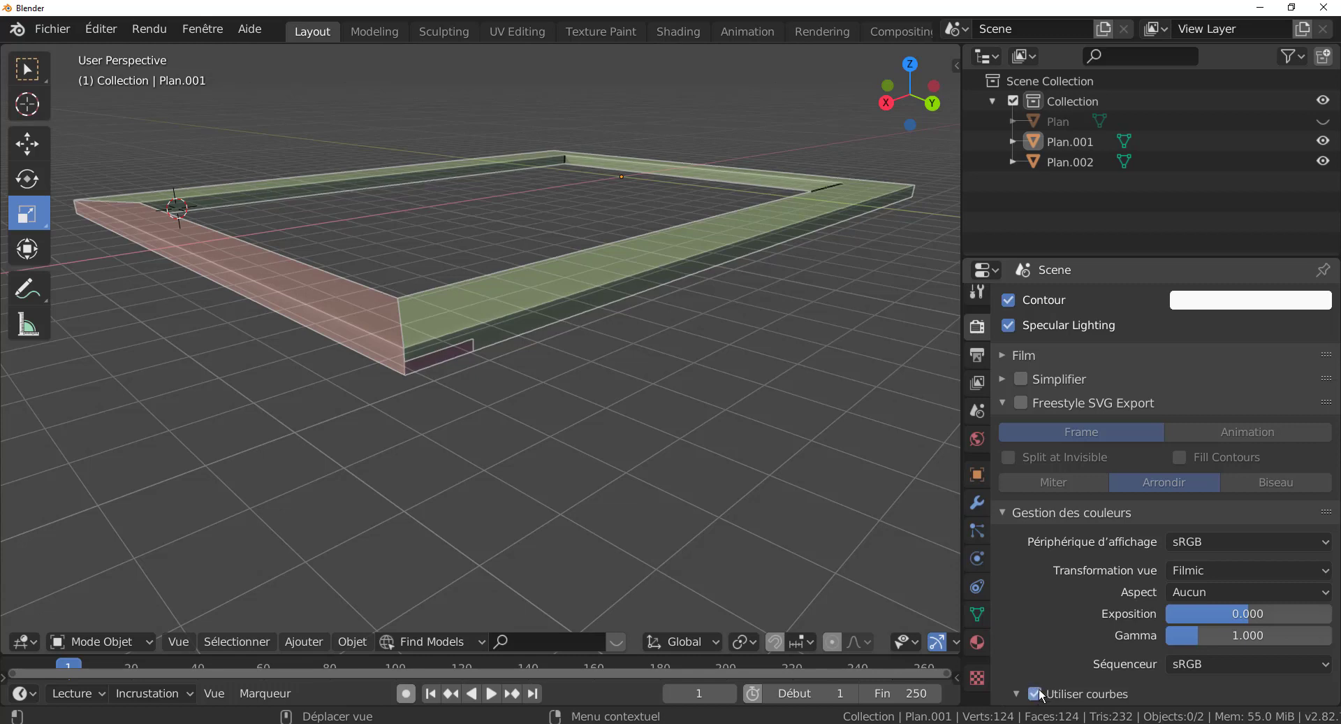
{"action": "scroll", "coordinate": [1085, 614], "scroll_direction": "down", "scroll_amount": 8}
{"action": "right_click", "coordinate": [1100, 517]}
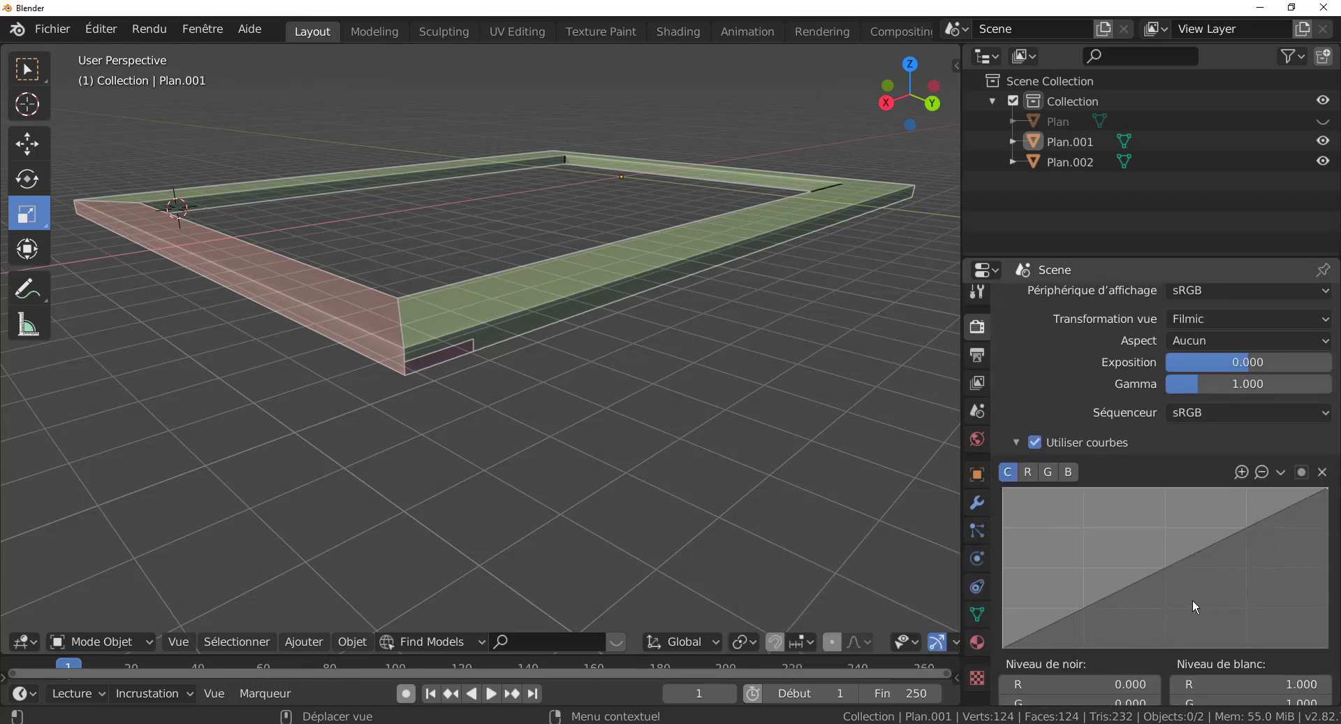
{"action": "right_click", "coordinate": [1163, 556]}
{"action": "left_click_drag", "start_coordinate": [1161, 565], "coordinate": [1285, 546]}
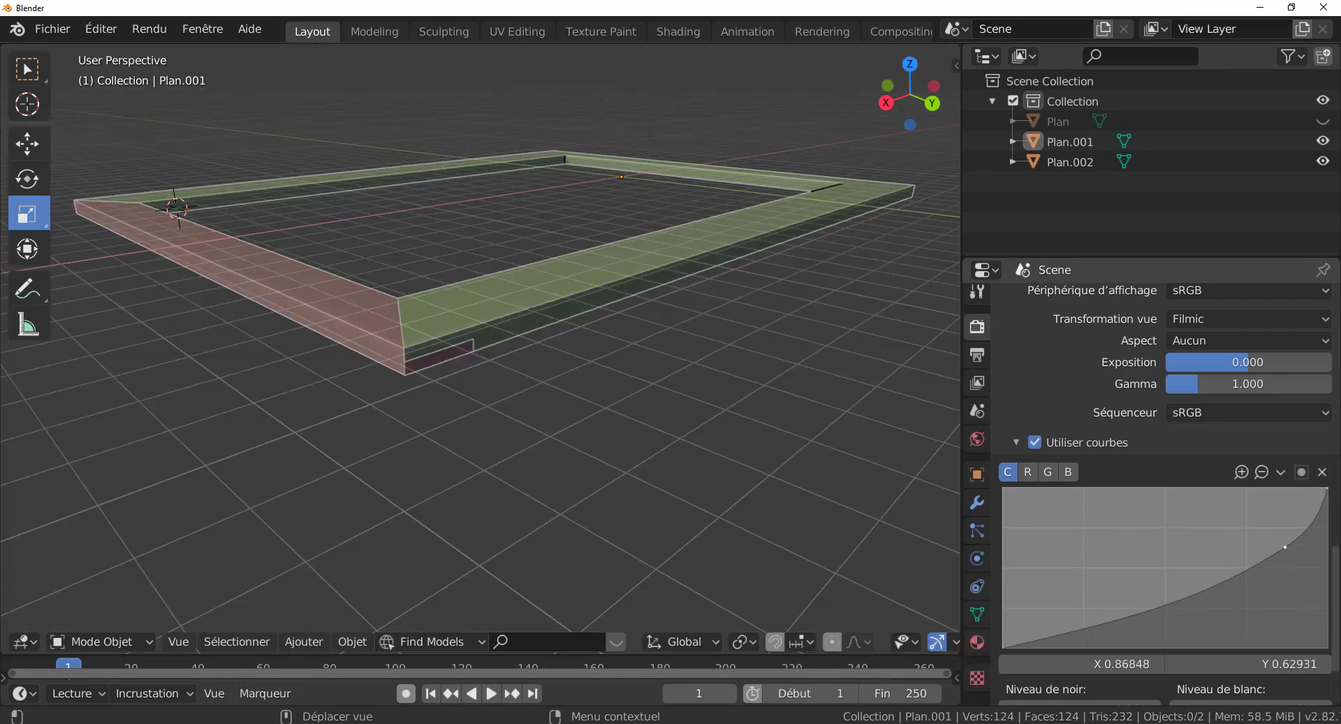
Step: Set the colour management Exposition to 0.417 and Gamma to 1.104
{"action": "left_click", "coordinate": [1179, 384]}
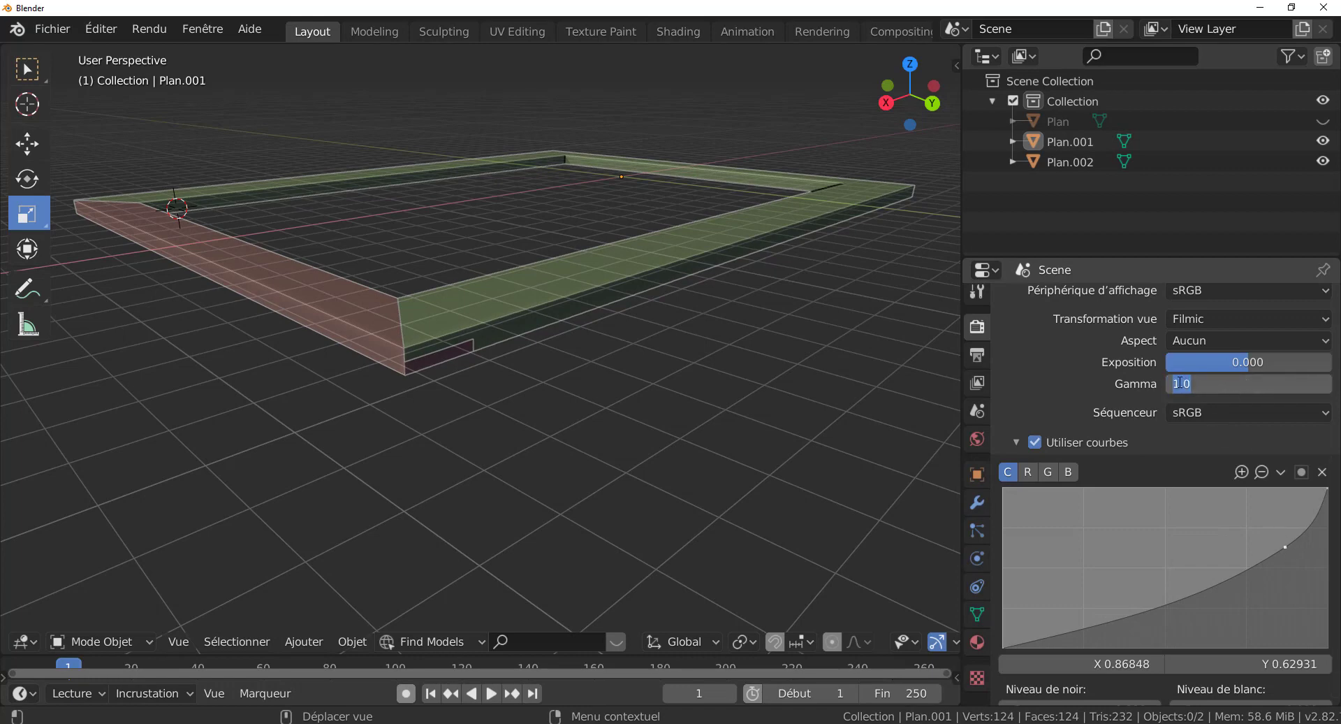
{"action": "left_click", "coordinate": [1083, 398]}
{"action": "left_click_drag", "start_coordinate": [1191, 387], "coordinate": [1237, 371]}
{"action": "scroll", "coordinate": [928, 641], "scroll_direction": "down", "scroll_amount": 5}
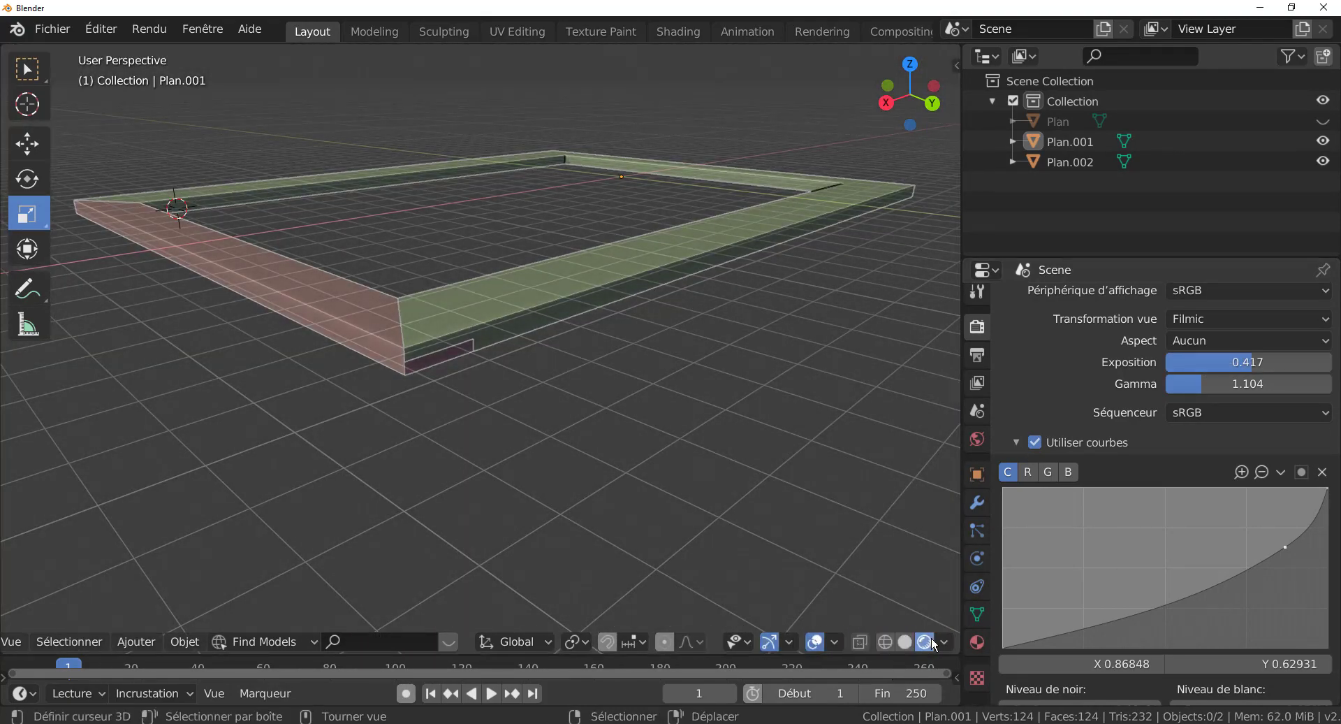
Step: Try X-ray in the rendered viewport and look through the render settings
{"action": "middle_click_drag", "start_coordinate": [733, 486], "coordinate": [761, 498]}
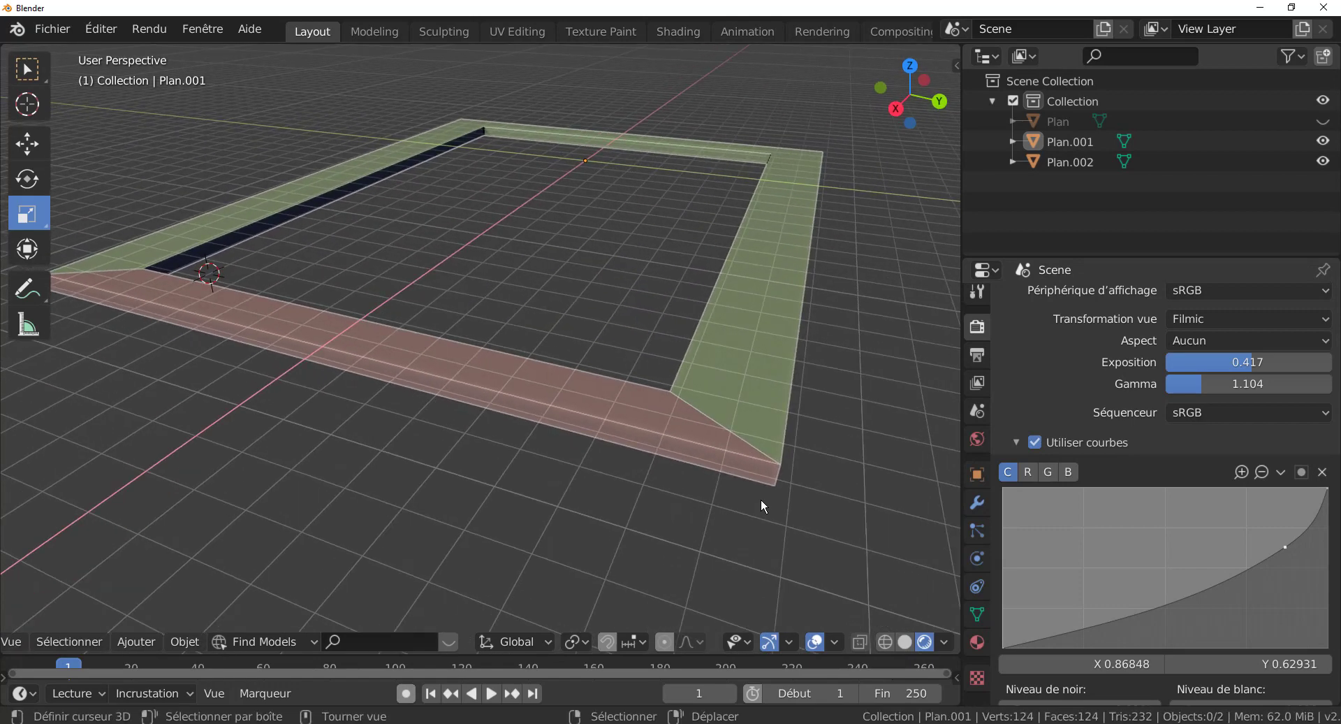
{"action": "key", "text": "alt+z"}
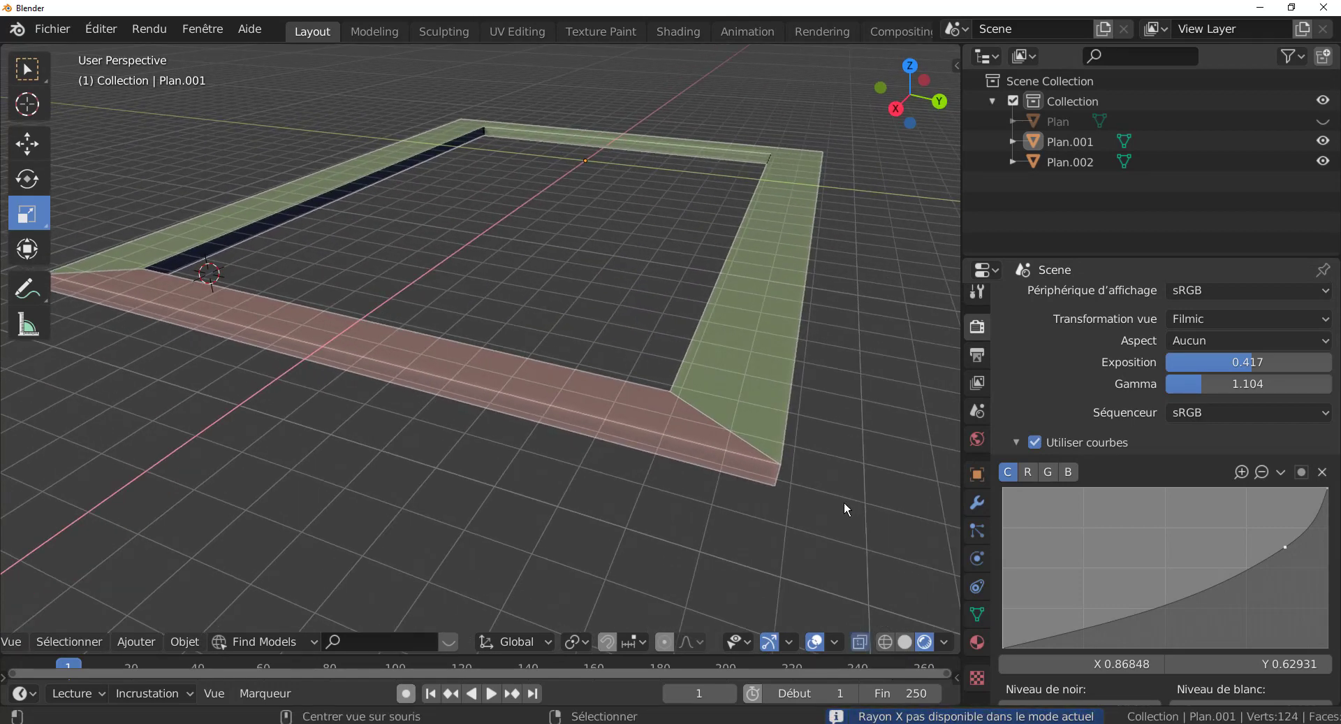
{"action": "middle_click_drag", "start_coordinate": [953, 493], "coordinate": [866, 514]}
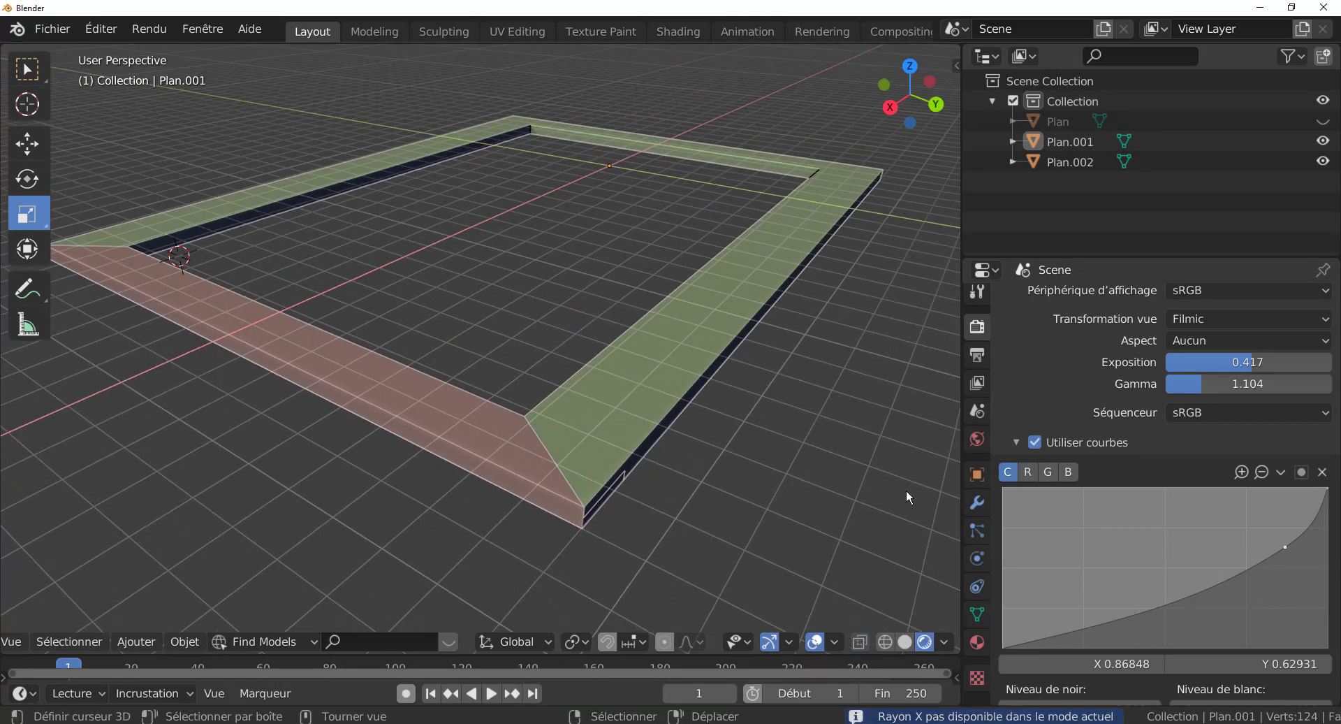
{"action": "scroll", "coordinate": [1076, 442], "scroll_direction": "up", "scroll_amount": 4}
{"action": "scroll", "coordinate": [1076, 446], "scroll_direction": "up", "scroll_amount": 3}
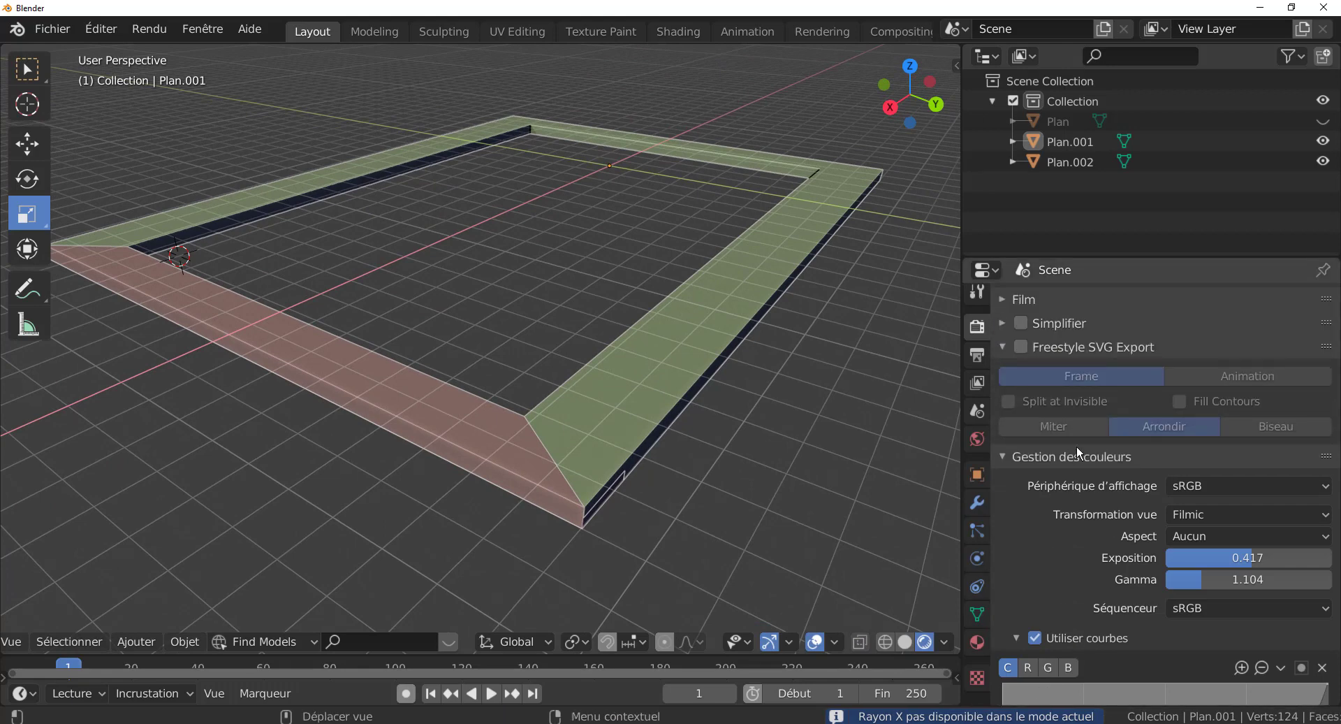
{"action": "scroll", "coordinate": [1072, 445], "scroll_direction": "up", "scroll_amount": 1}
{"action": "scroll", "coordinate": [1073, 446], "scroll_direction": "down", "scroll_amount": 3}
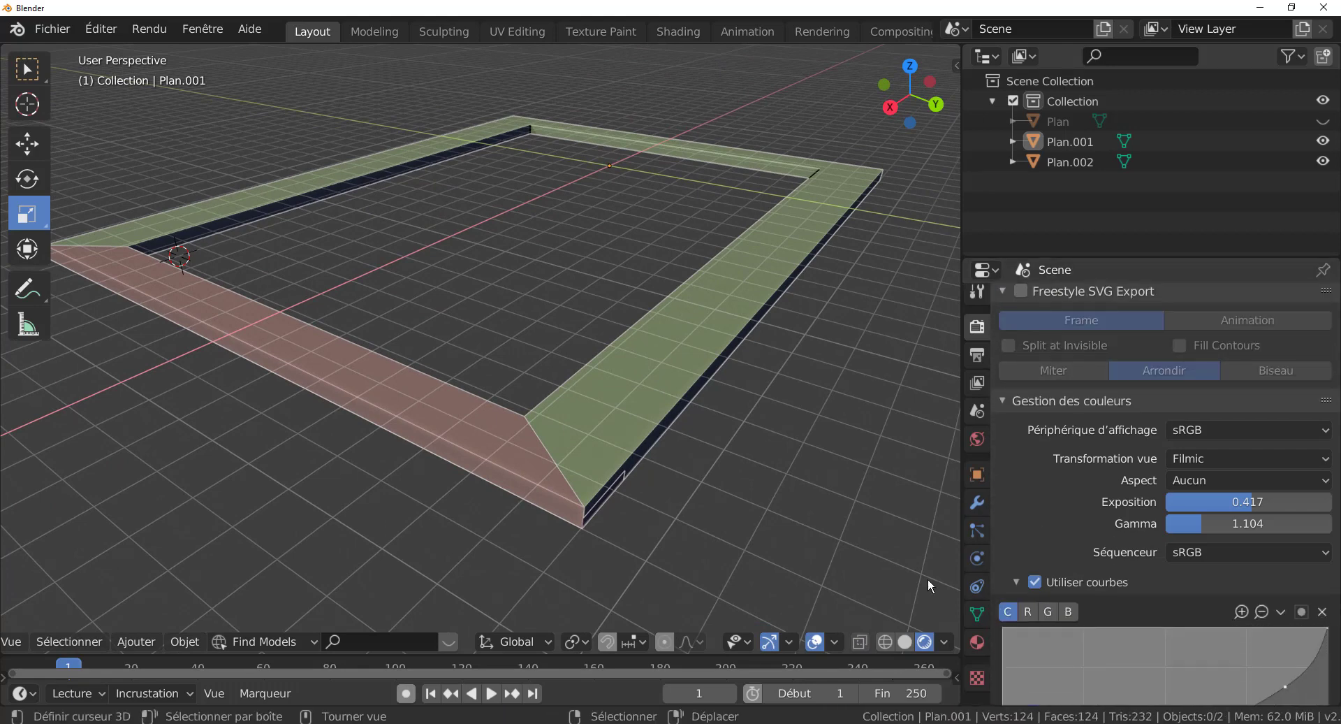
Step: Compare the frame in solid viewport shading with the rendered shading, ending in rendered
{"action": "left_click", "coordinate": [906, 644]}
{"action": "middle_click_drag", "start_coordinate": [816, 531], "coordinate": [794, 534]}
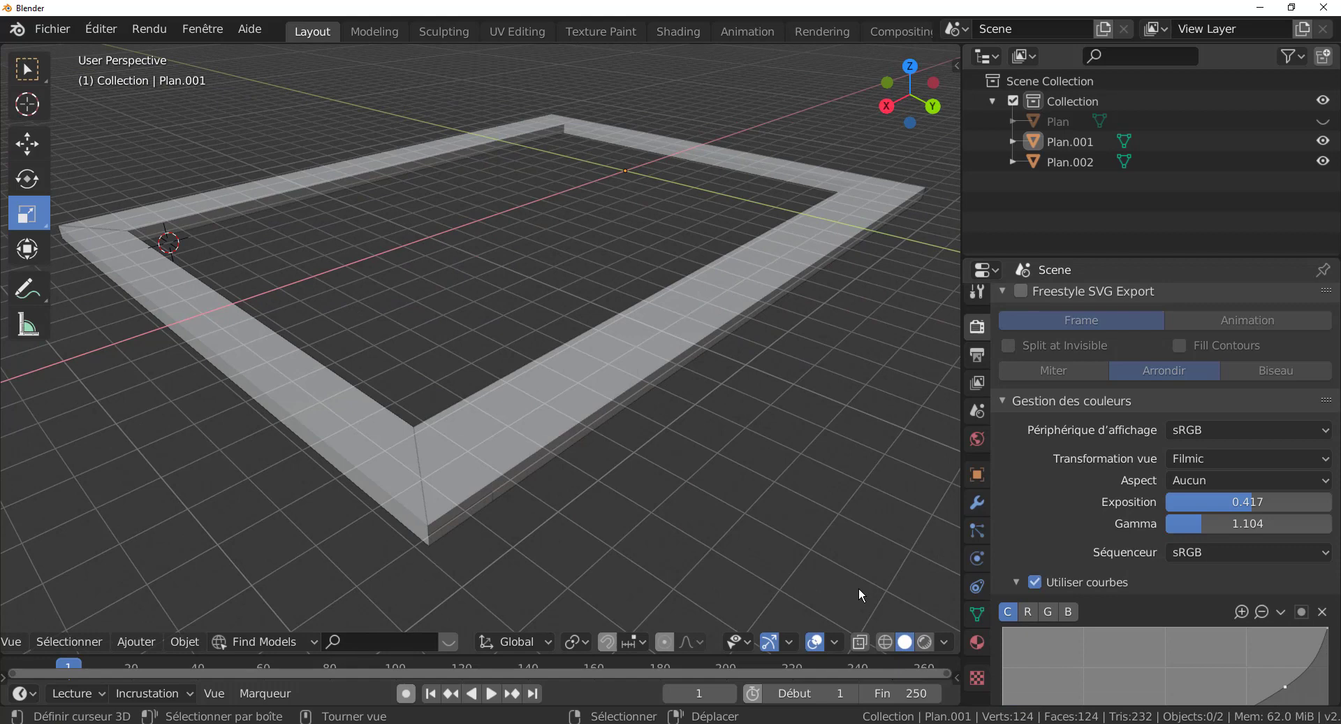
{"action": "left_click", "coordinate": [924, 644]}
{"action": "mouse_move", "coordinate": [723, 489]}
{"action": "middle_mouse_down"}
{"action": "mouse_move", "coordinate": [751, 472]}
{"action": "mouse_move", "coordinate": [743, 480]}
{"action": "middle_mouse_up"}
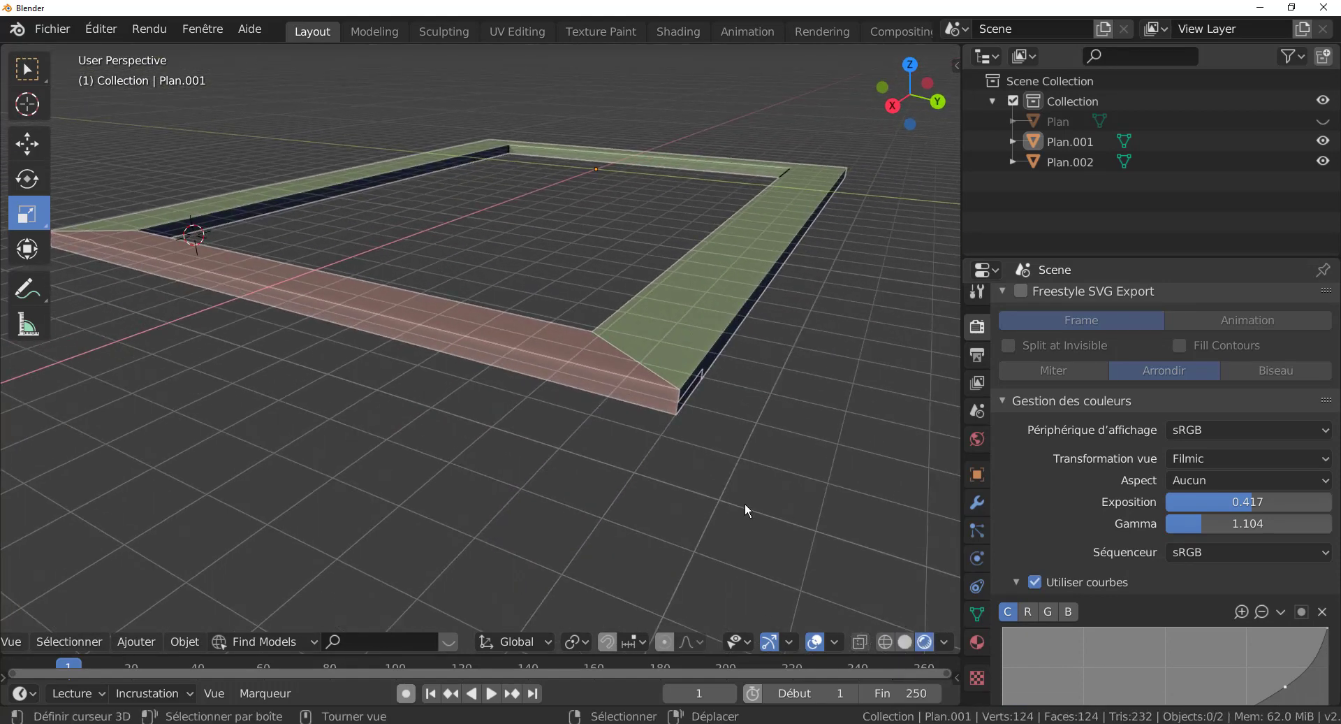
Step: Select all frame pieces and raise them 0.733 m along the global Z axis
{"action": "key", "text": "a"}
{"action": "key", "text": "g"}
{"action": "key", "text": "z"}
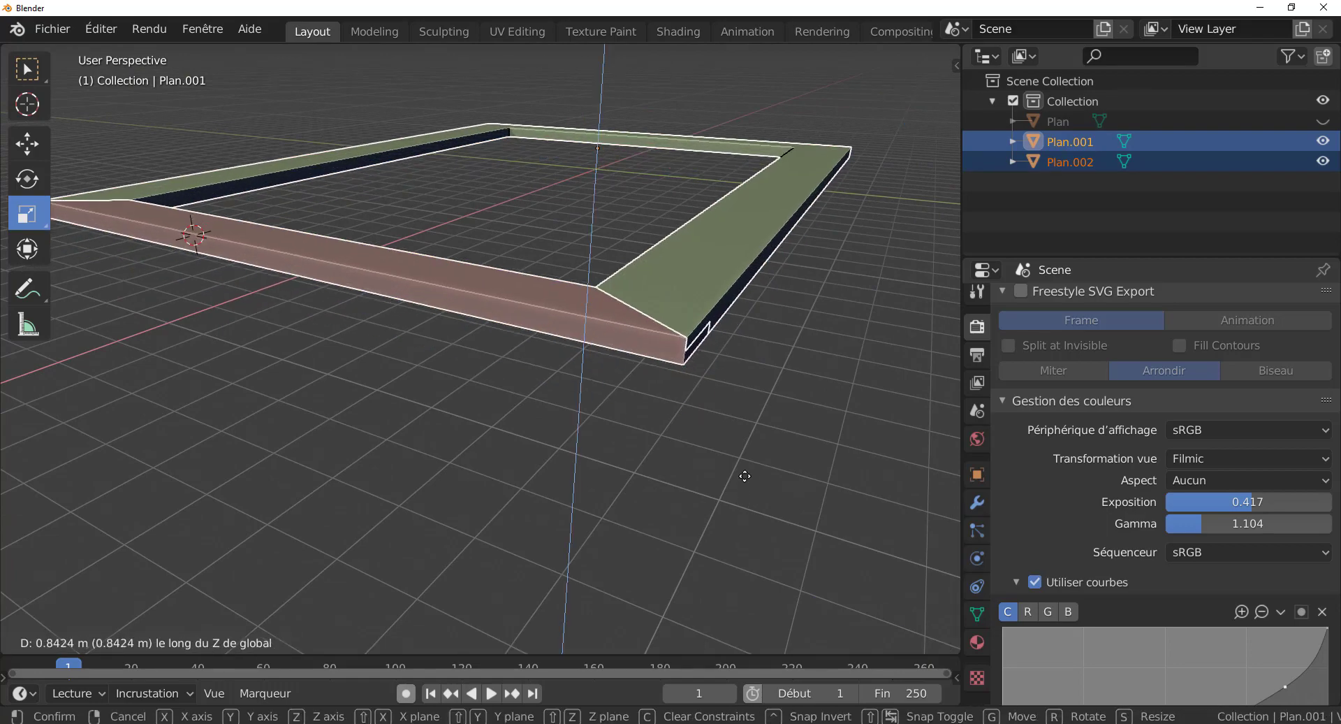
{"action": "left_click", "coordinate": [786, 447]}
{"action": "scroll", "coordinate": [762, 458], "scroll_direction": "up", "scroll_amount": 3}
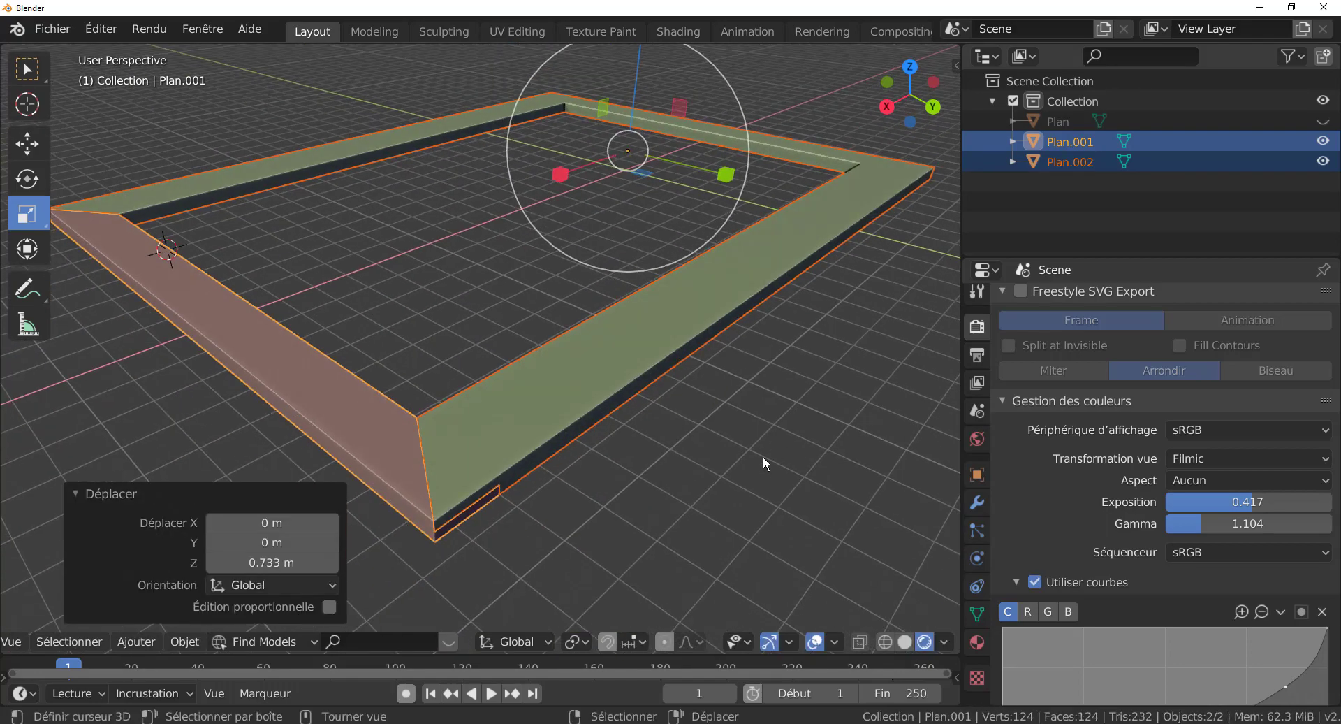
Step: Widen the 3D viewport moderately by narrowing the outliner and properties area, with the whole frame in view from a low angle
{"action": "key", "text": "Tab"}
{"action": "key", "text": "Tab"}
{"action": "middle_click_drag", "start_coordinate": [614, 488], "coordinate": [638, 459]}
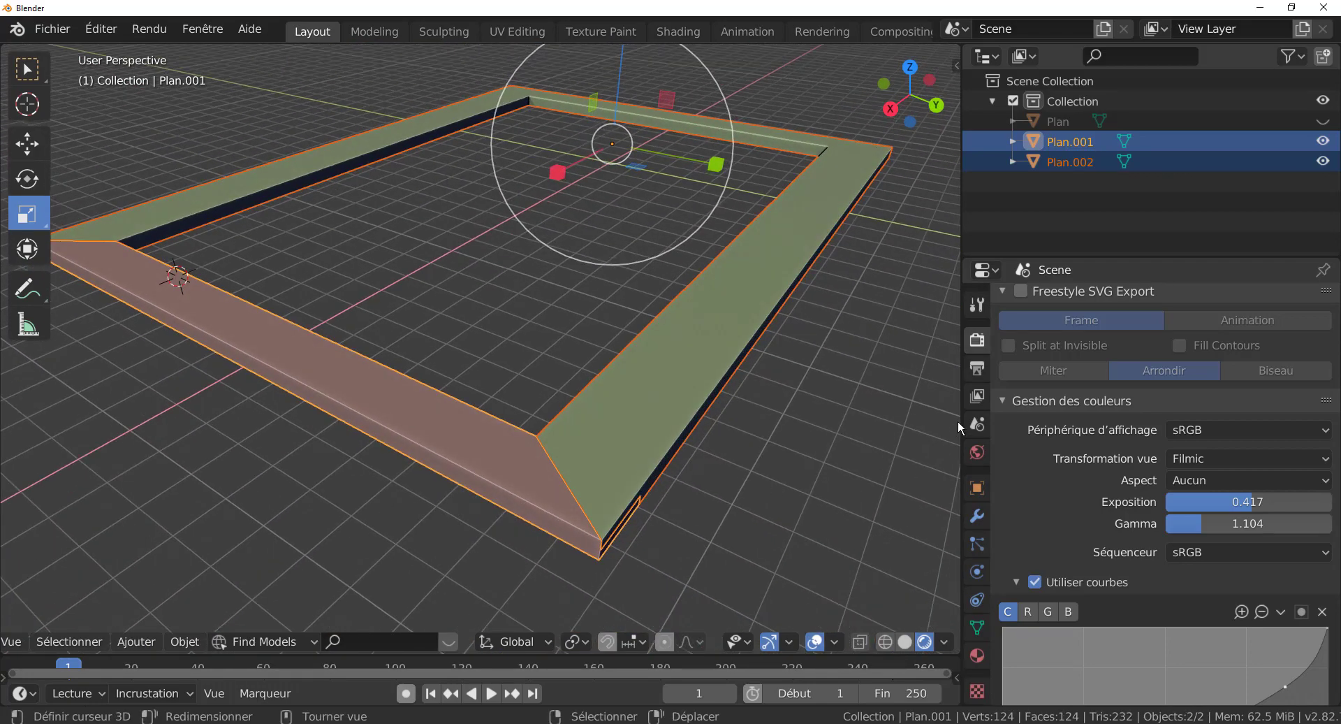
{"action": "left_click_drag", "start_coordinate": [962, 417], "coordinate": [1205, 420]}
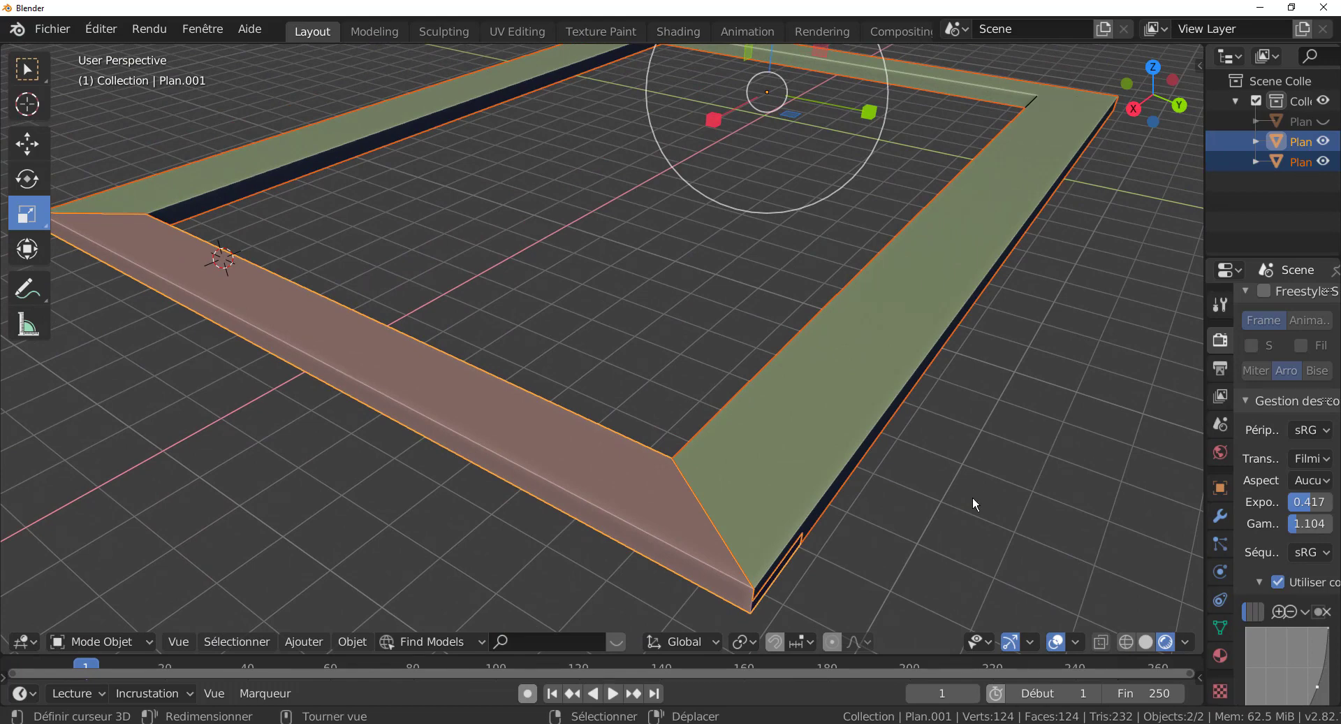
{"action": "middle_click_drag", "start_coordinate": [972, 496], "coordinate": [965, 467]}
{"action": "middle_click_drag", "start_coordinate": [952, 422], "coordinate": [958, 502]}
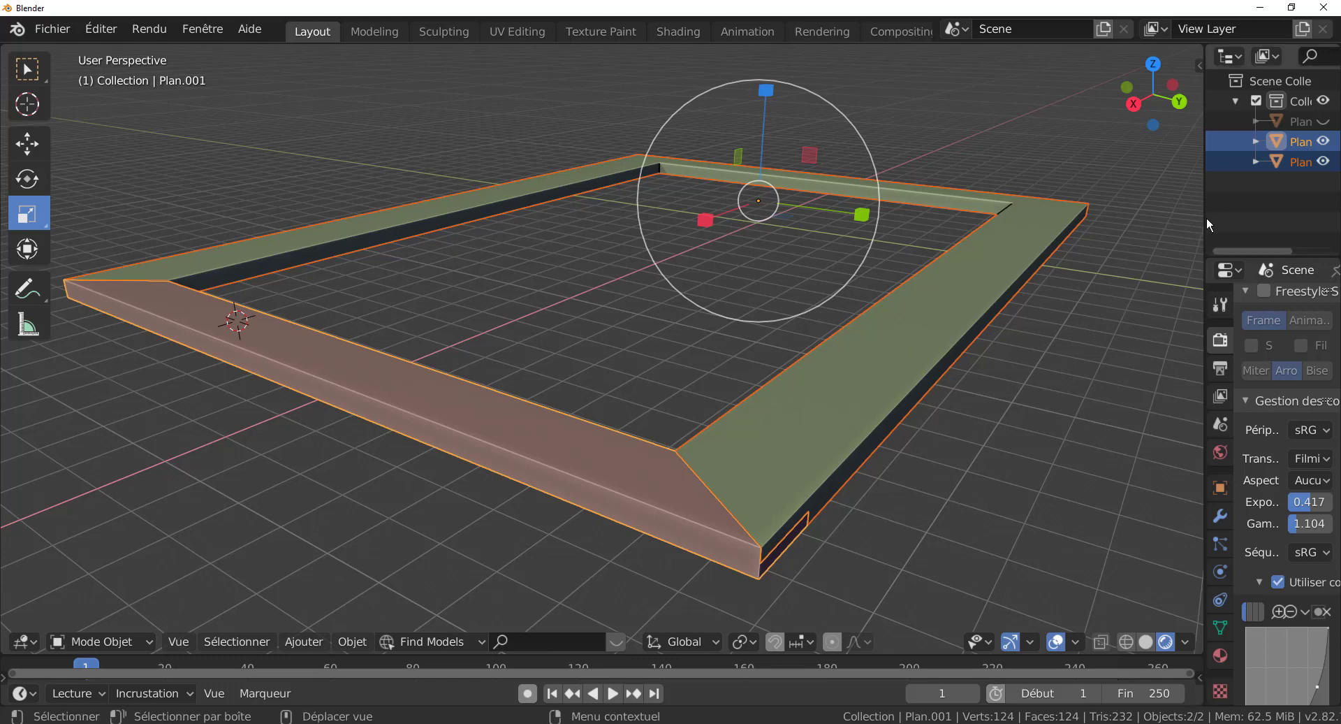
{"action": "left_click_drag", "start_coordinate": [1205, 218], "coordinate": [1084, 244]}
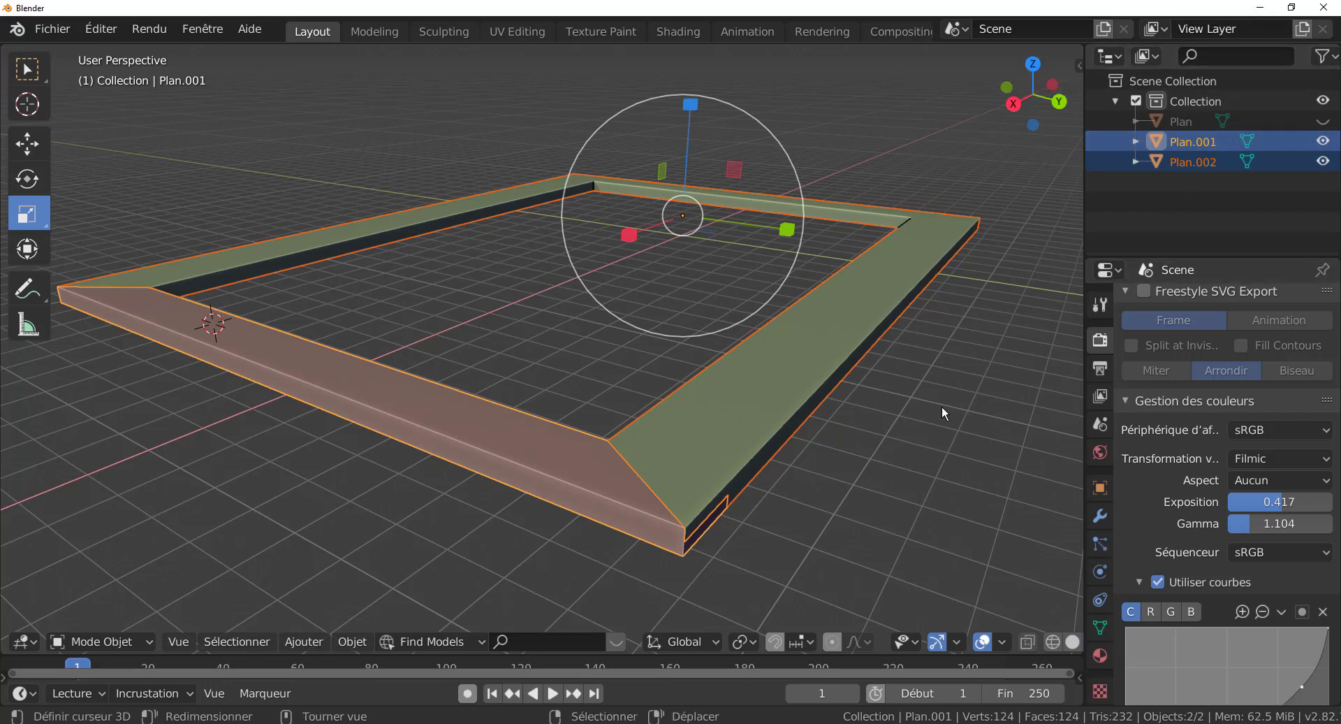
Step: Switch to XnView to examine the joint pieces in IMassmibois.JPG and return to the frame in Blender
{"action": "key", "text": "alt+Tab"}
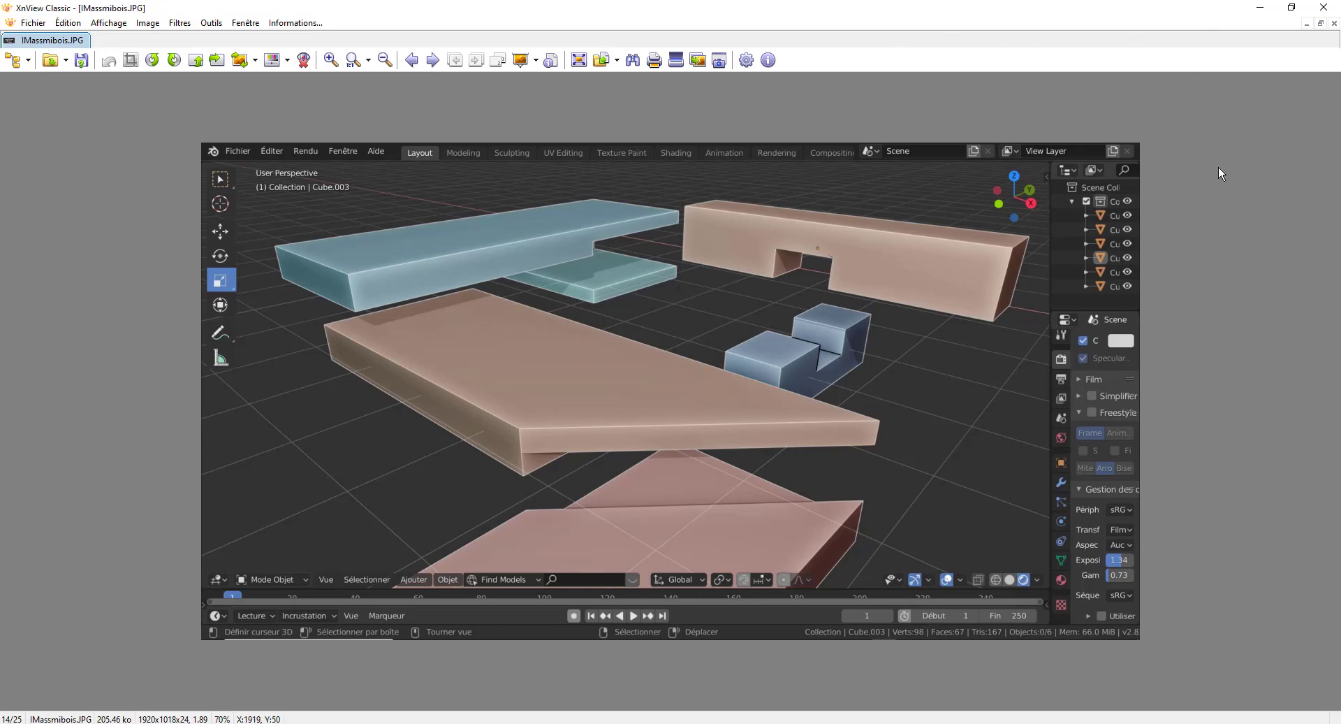
{"action": "key", "text": "alt+Tab"}
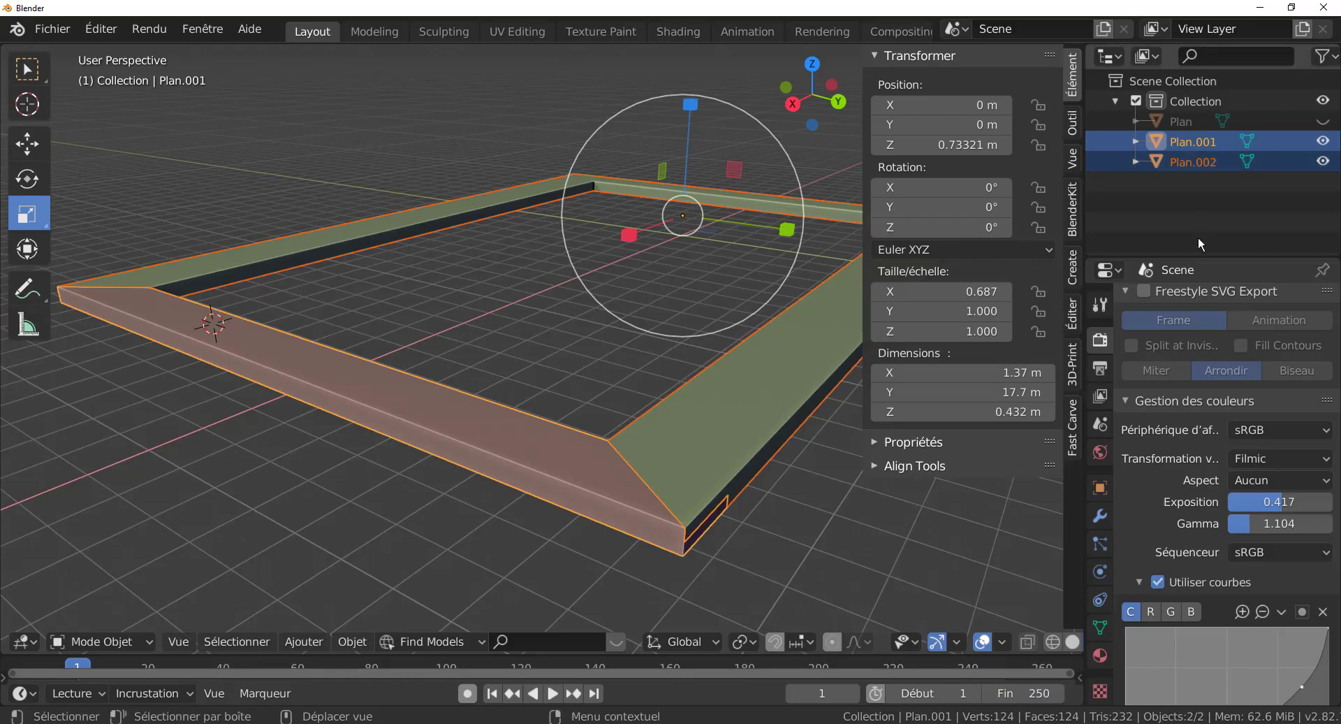